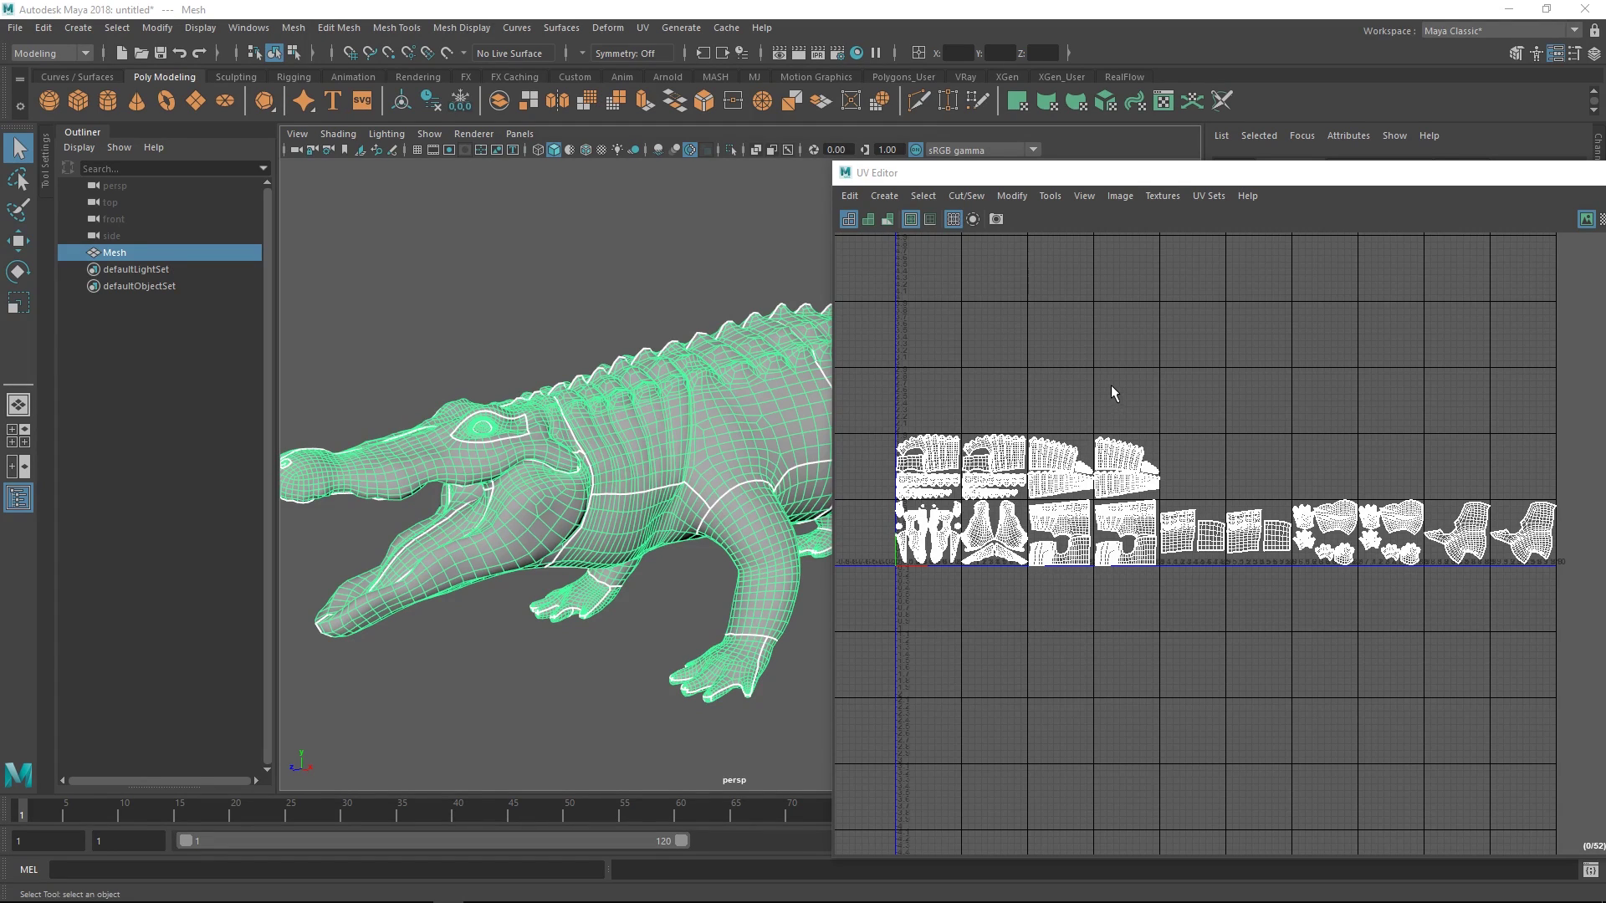
Switch the mesh's current UV set to single and examine its shells packed into one tile.
{"action": "left_click", "coordinate": [1209, 196]}
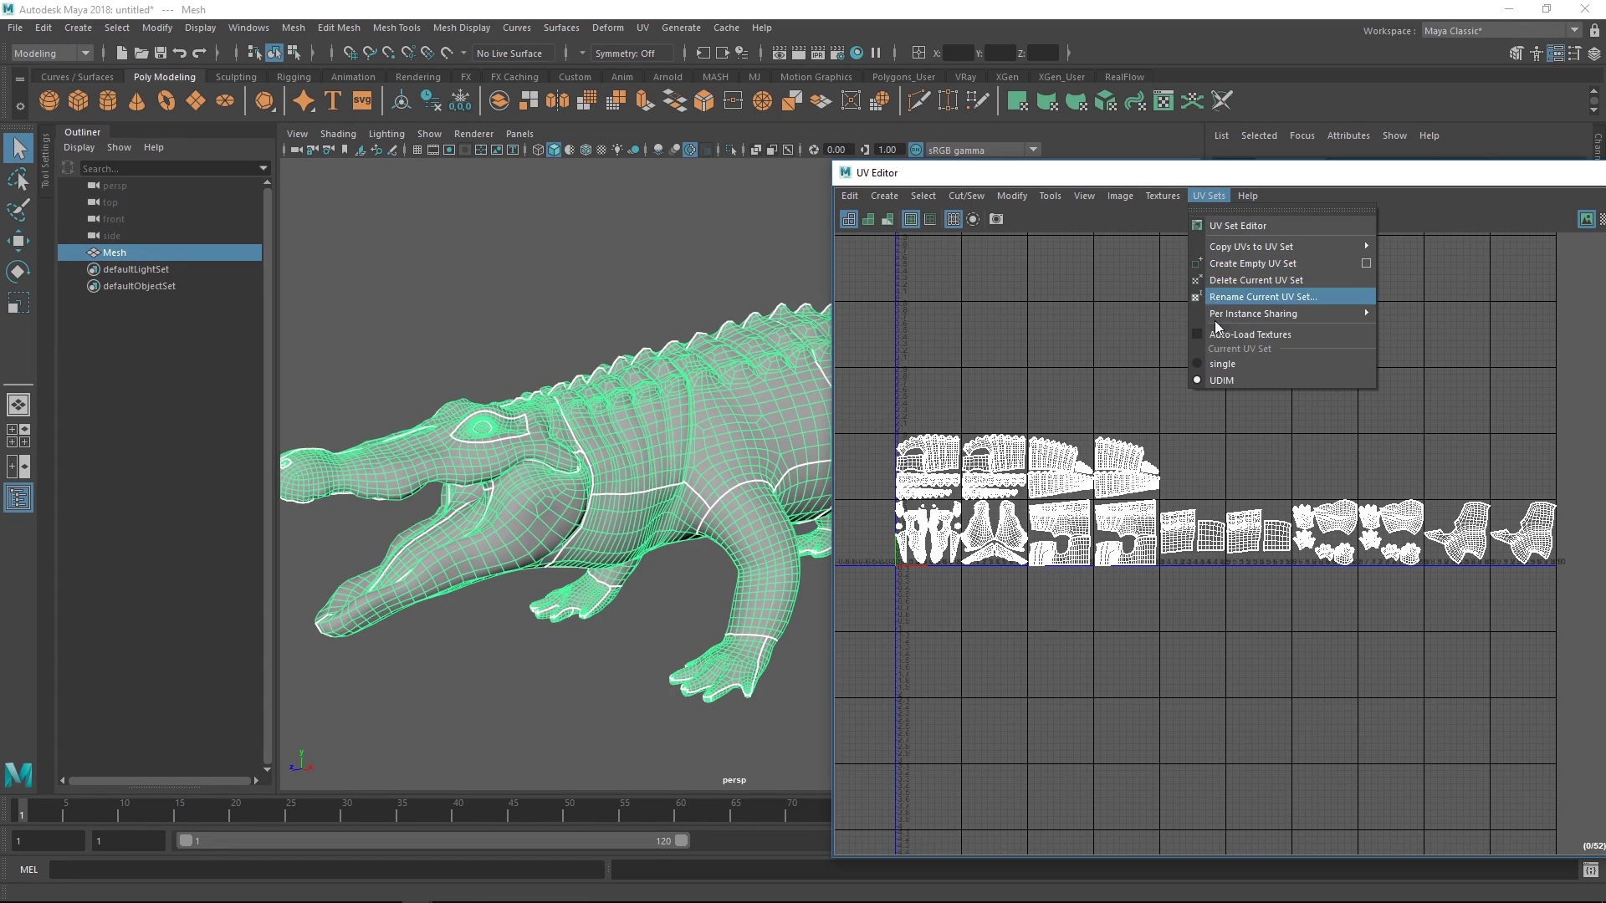
{"action": "left_click", "coordinate": [1220, 366]}
{"action": "right_click_drag", "start_coordinate": [1147, 435], "coordinate": [1301, 587], "text": "alt"}
{"action": "middle_click_drag", "start_coordinate": [945, 527], "coordinate": [1178, 487], "text": "alt"}
{"action": "right_click_drag", "start_coordinate": [1107, 502], "coordinate": [1275, 519], "text": "alt"}
{"action": "middle_click_drag", "start_coordinate": [1274, 518], "coordinate": [1186, 570], "text": "alt"}
{"action": "middle_click_drag", "start_coordinate": [1181, 515], "coordinate": [1215, 487], "text": "alt"}
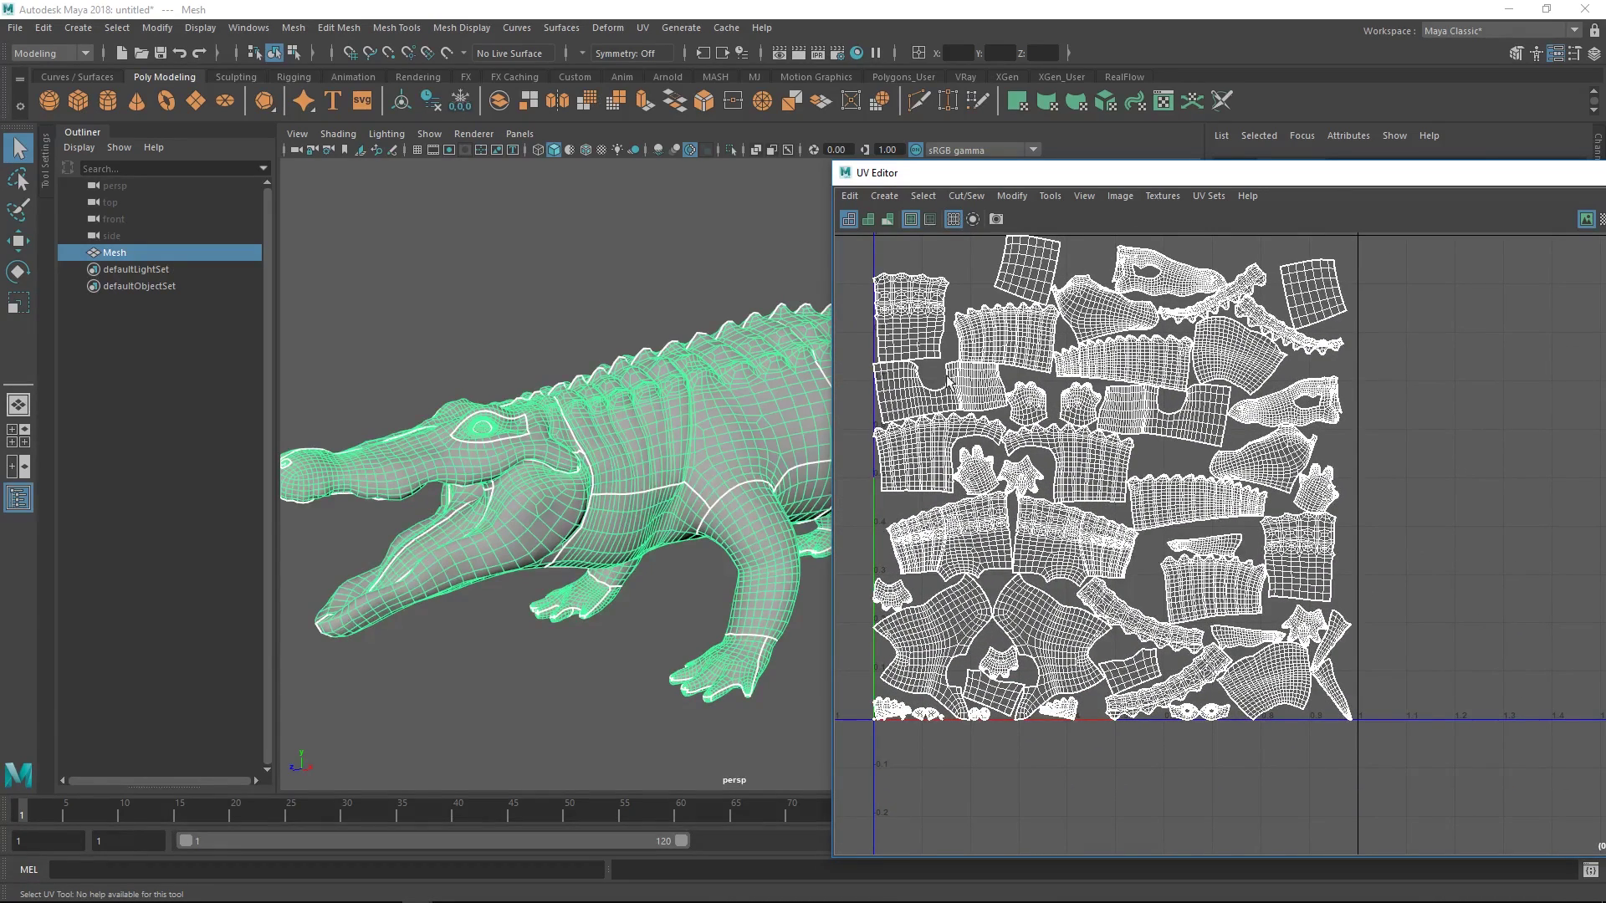
Examine the UV seams on the crocodile's body, legs and head in the 3D view.
{"action": "right_click_drag", "start_coordinate": [774, 519], "coordinate": [611, 503], "text": "alt"}
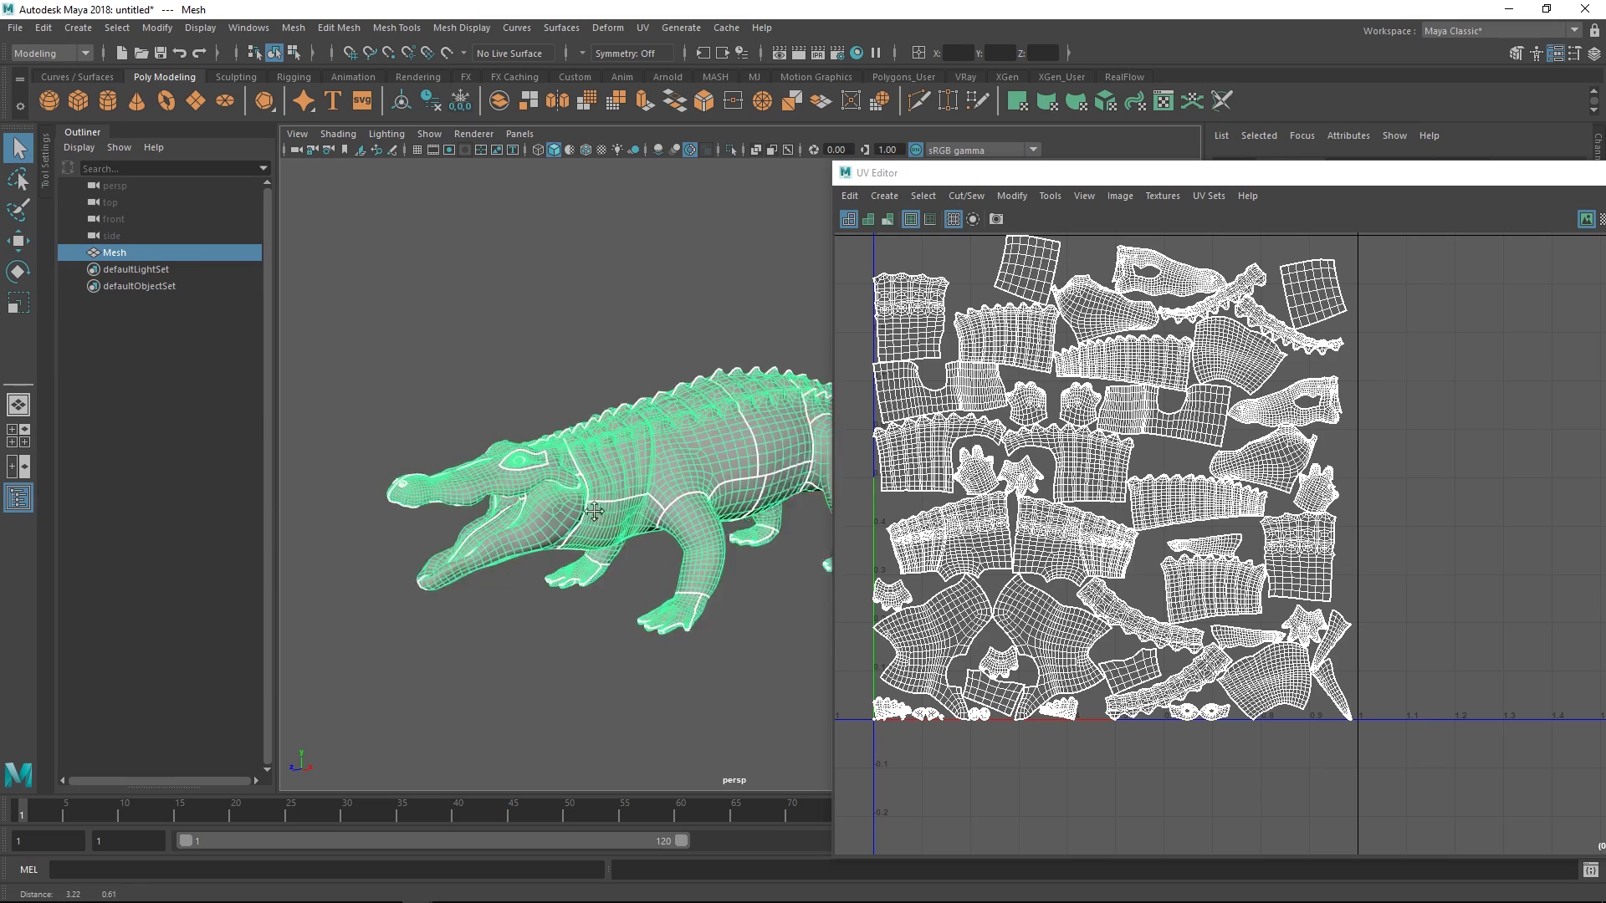
{"action": "middle_click_drag", "start_coordinate": [610, 504], "coordinate": [519, 522], "text": "alt"}
{"action": "right_click_drag", "start_coordinate": [640, 444], "coordinate": [577, 448], "text": "alt"}
{"action": "middle_click_drag", "start_coordinate": [649, 451], "coordinate": [553, 432], "text": "alt"}
{"action": "left_click", "coordinate": [703, 308]}
{"action": "right_click_drag", "start_coordinate": [627, 472], "coordinate": [586, 479], "text": "alt"}
{"action": "left_click", "coordinate": [587, 480]}
{"action": "left_click_drag", "start_coordinate": [587, 480], "coordinate": [694, 527], "text": "alt"}
{"action": "left_click", "coordinate": [615, 533]}
{"action": "left_click", "coordinate": [585, 487]}
{"action": "right_click_drag", "start_coordinate": [694, 527], "coordinate": [832, 523], "text": "alt"}
{"action": "right_click_drag", "start_coordinate": [527, 397], "coordinate": [510, 495], "text": "alt"}
{"action": "middle_click_drag", "start_coordinate": [510, 495], "coordinate": [613, 513], "text": "alt"}
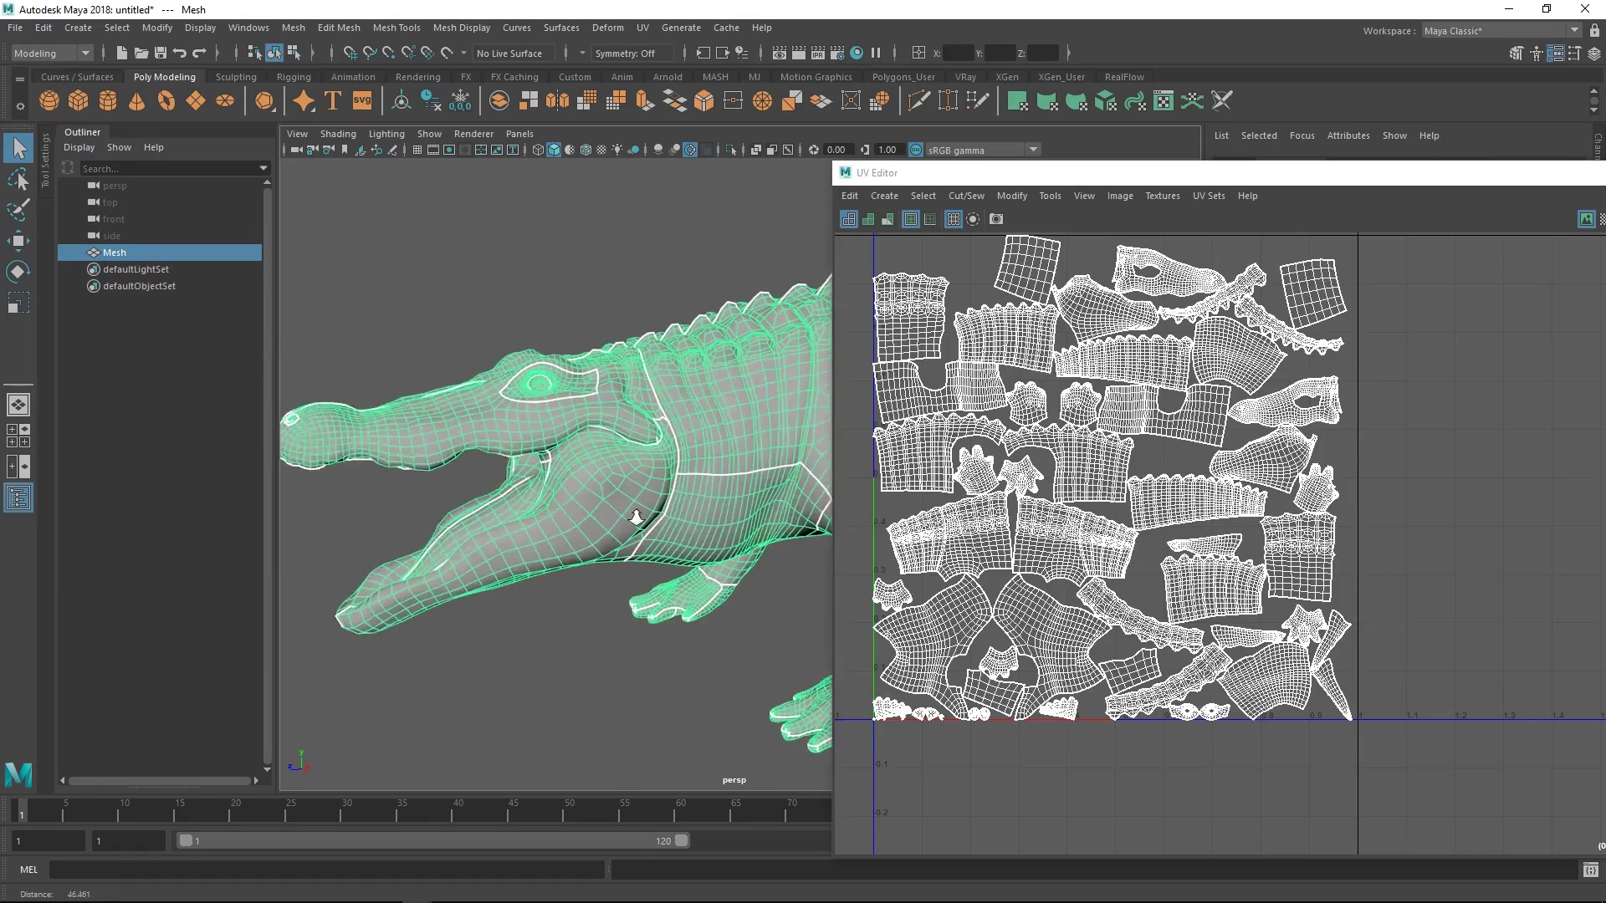
{"action": "left_click_drag", "start_coordinate": [613, 513], "coordinate": [706, 502], "text": "alt"}
{"action": "mouse_move", "coordinate": [645, 490]}
{"action": "right_mouse_down", "text": "alt"}
{"action": "mouse_move", "coordinate": [695, 491]}
{"action": "mouse_move", "coordinate": [633, 461]}
{"action": "right_mouse_up", "text": "alt"}
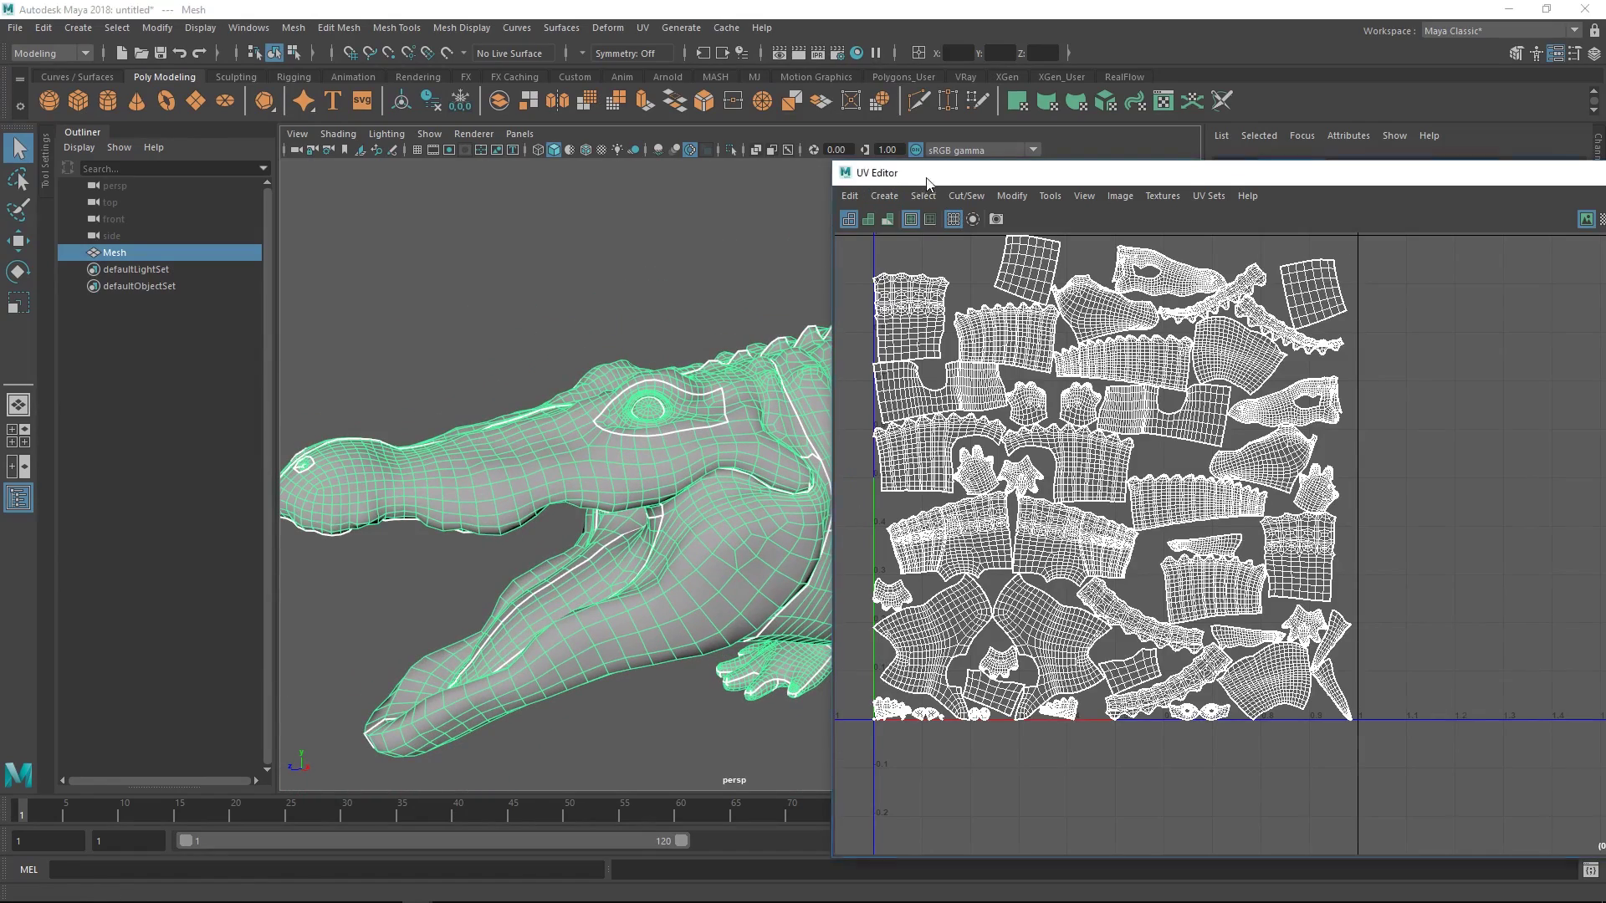
Move the UV Editor aside to uncover the crocodile's head, and compare its eye and jaw seams with the single-tile layout.
{"action": "left_click_drag", "start_coordinate": [928, 172], "coordinate": [1066, 172]}
{"action": "scroll", "coordinate": [661, 464], "scroll_direction": "down", "scroll_amount": 2}
{"action": "right_click_drag", "start_coordinate": [769, 471], "coordinate": [784, 470], "text": "alt"}
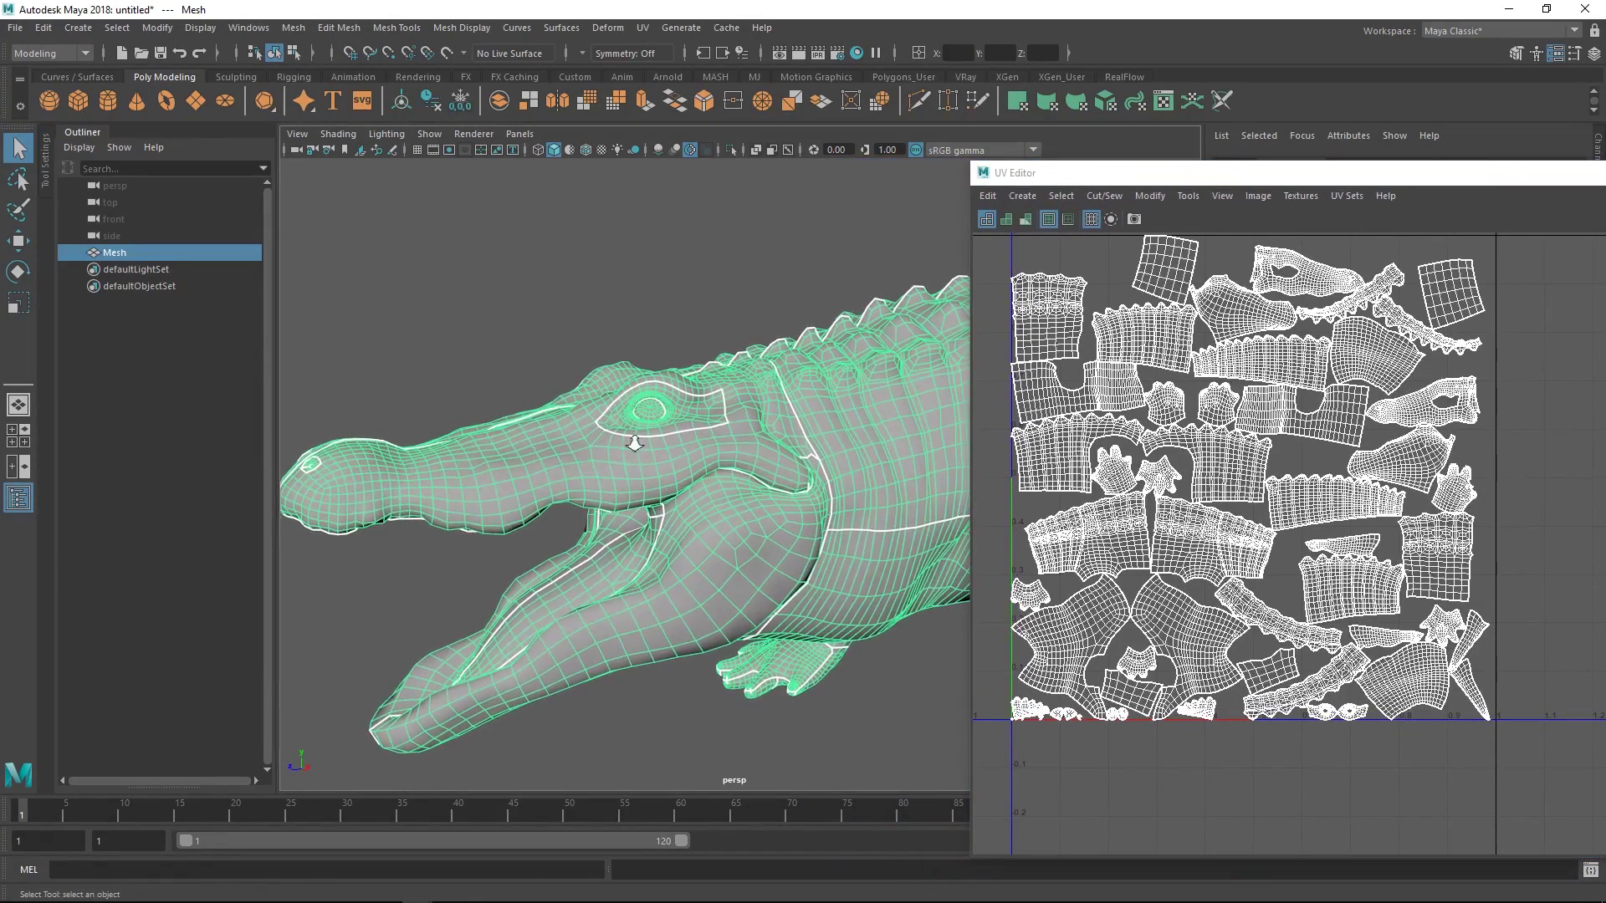
{"action": "right_click_drag", "start_coordinate": [628, 448], "coordinate": [692, 455], "text": "alt"}
{"action": "left_click_drag", "start_coordinate": [692, 455], "coordinate": [764, 475], "text": "alt"}
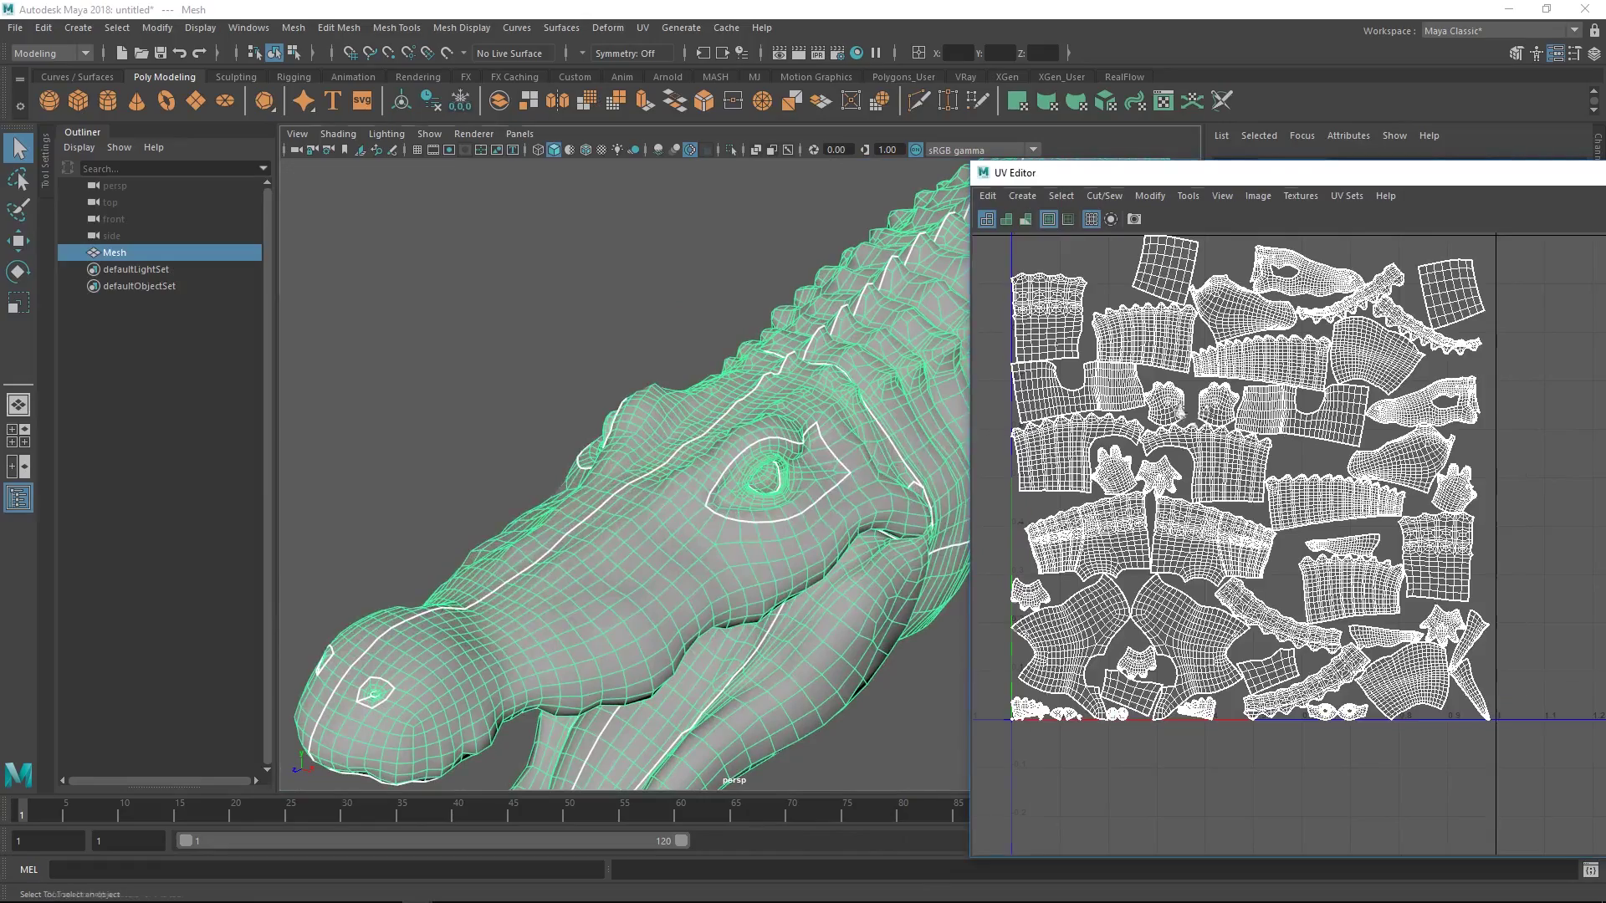
{"action": "scroll", "coordinate": [1093, 593], "scroll_direction": "down", "scroll_amount": 3}
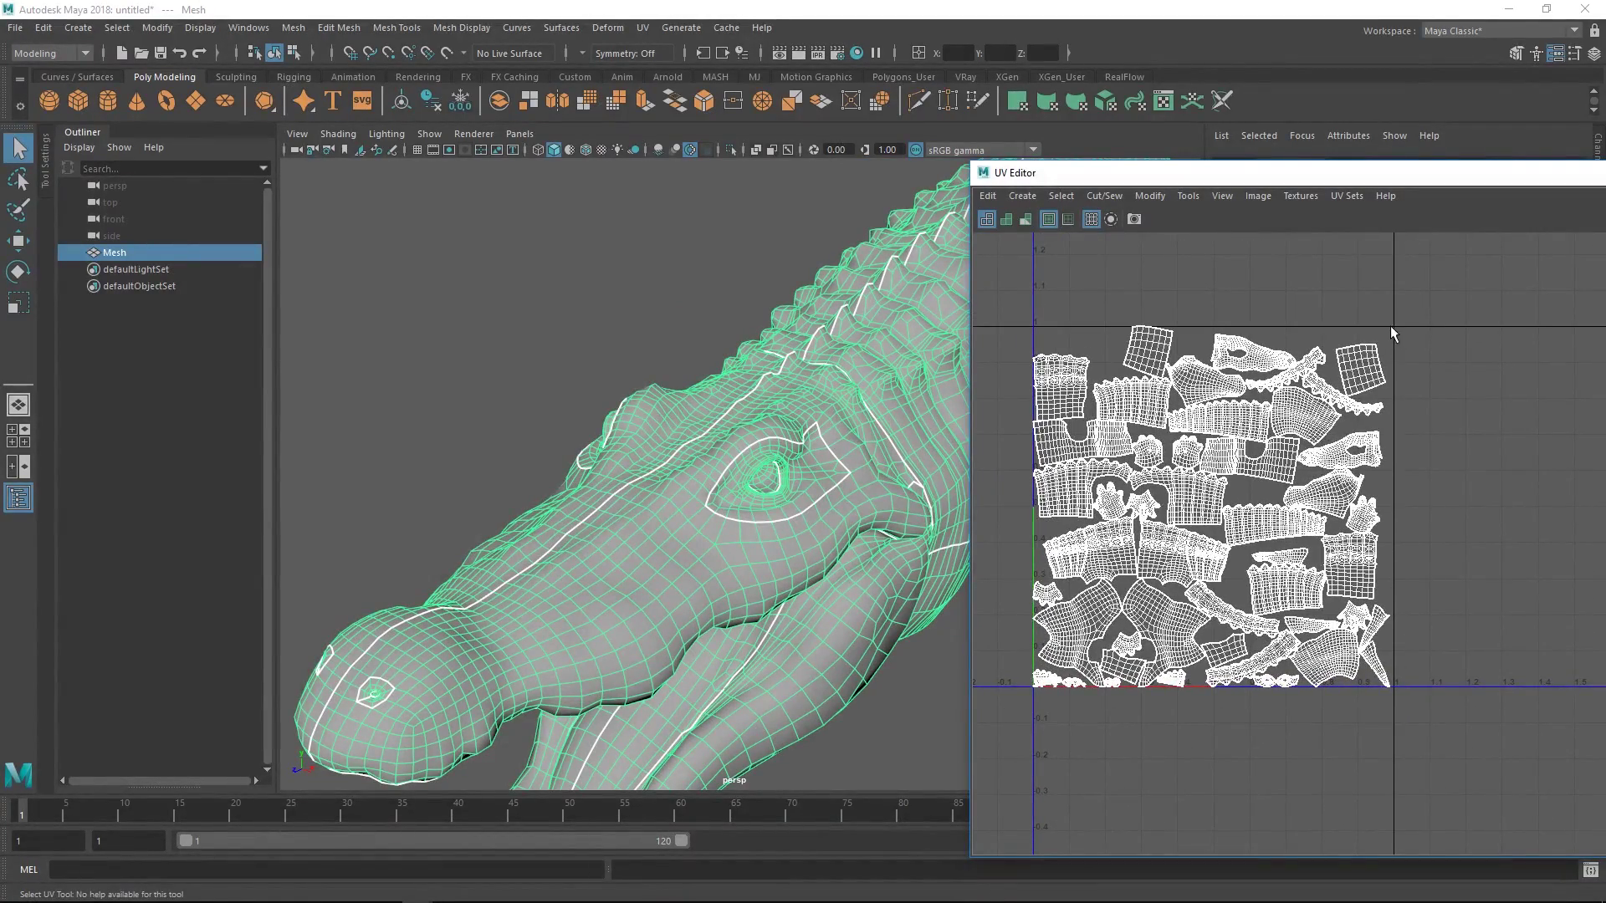
{"action": "left_click_drag", "start_coordinate": [925, 505], "coordinate": [790, 507], "text": "alt"}
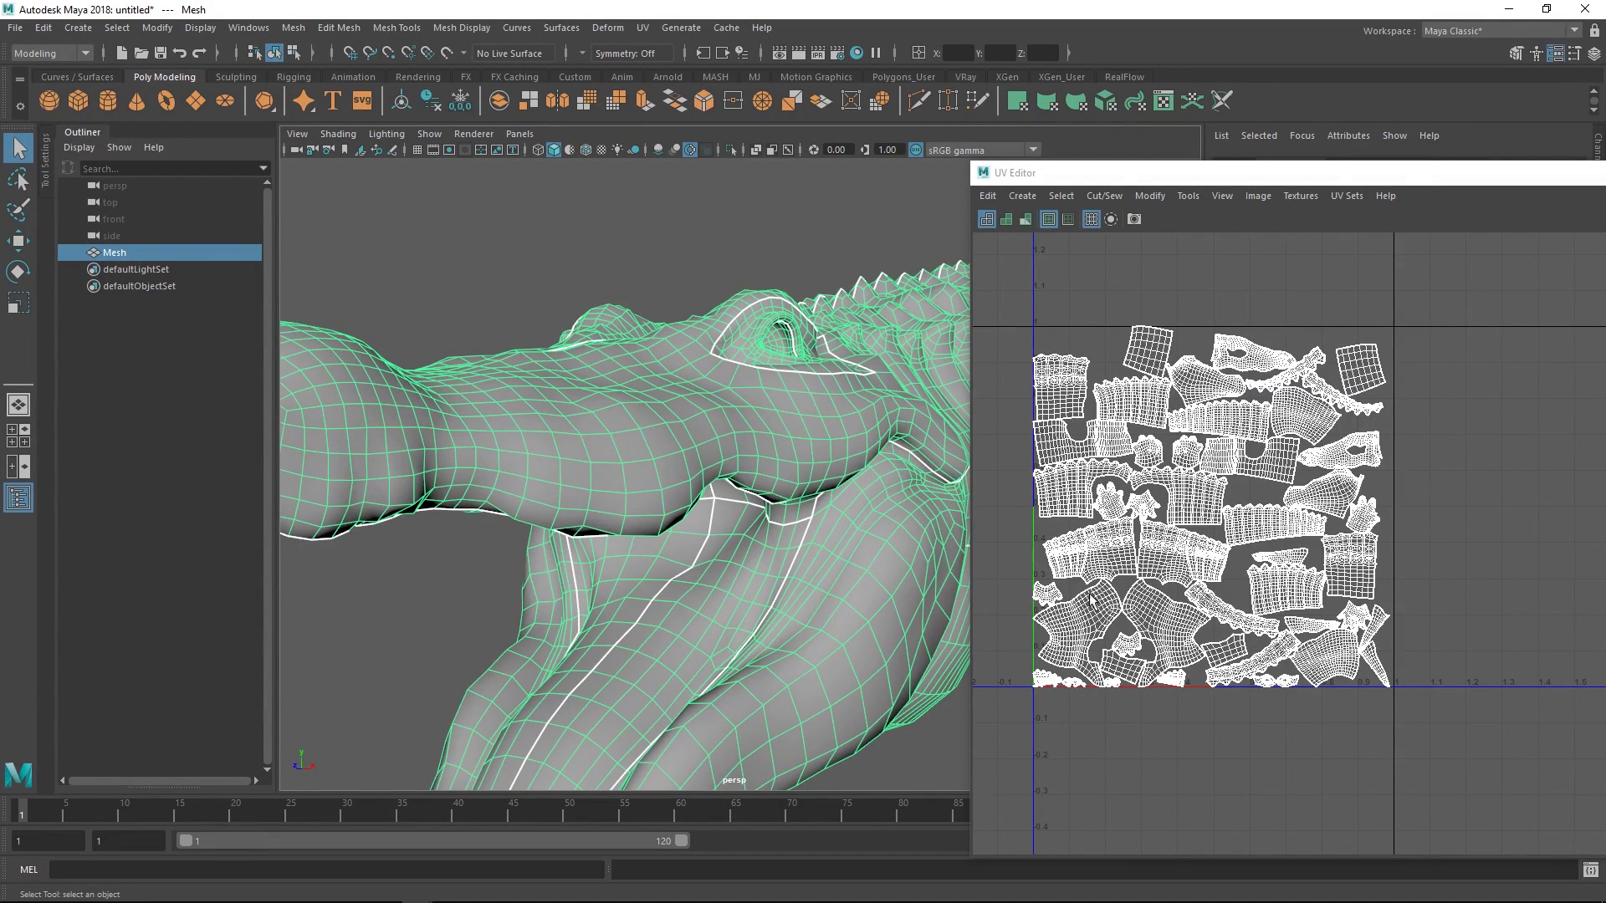
{"action": "left_click_drag", "start_coordinate": [860, 536], "coordinate": [820, 525], "text": "alt"}
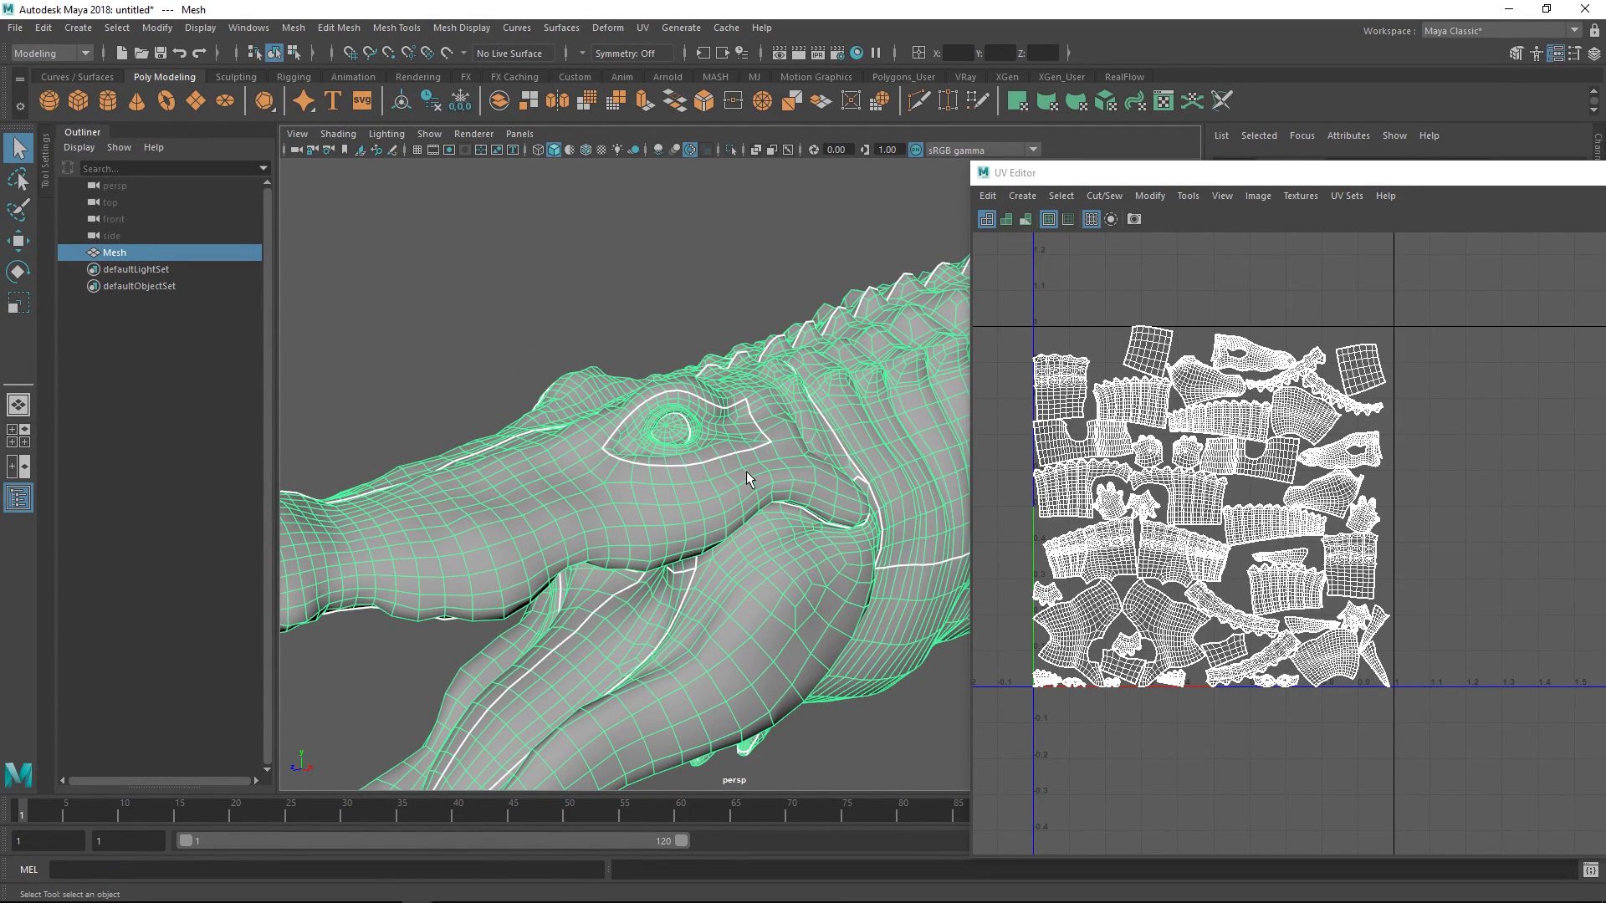
{"action": "right_click_drag", "start_coordinate": [638, 487], "coordinate": [814, 557], "text": "alt"}
{"action": "middle_click_drag", "start_coordinate": [814, 558], "coordinate": [712, 520], "text": "alt"}
{"action": "right_click_drag", "start_coordinate": [712, 520], "coordinate": [773, 650], "text": "alt"}
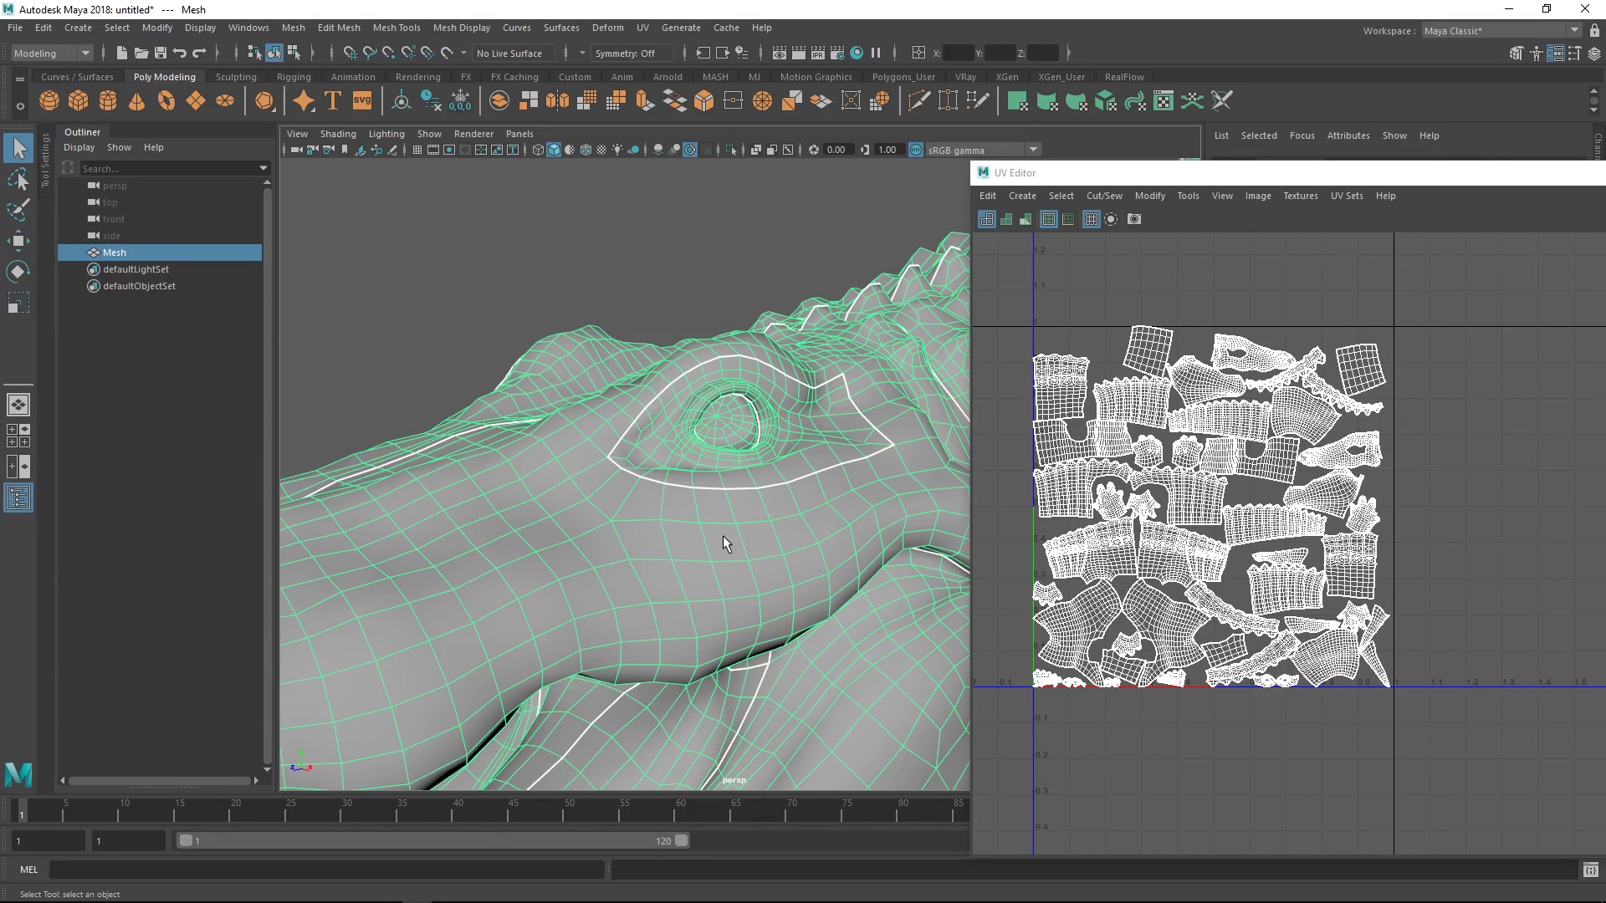
{"action": "right_click_drag", "start_coordinate": [1231, 469], "coordinate": [1270, 466], "text": "alt"}
{"action": "middle_click_drag", "start_coordinate": [1270, 465], "coordinate": [1310, 475], "text": "alt"}
{"action": "right_click_drag", "start_coordinate": [1310, 475], "coordinate": [1333, 454], "text": "alt"}
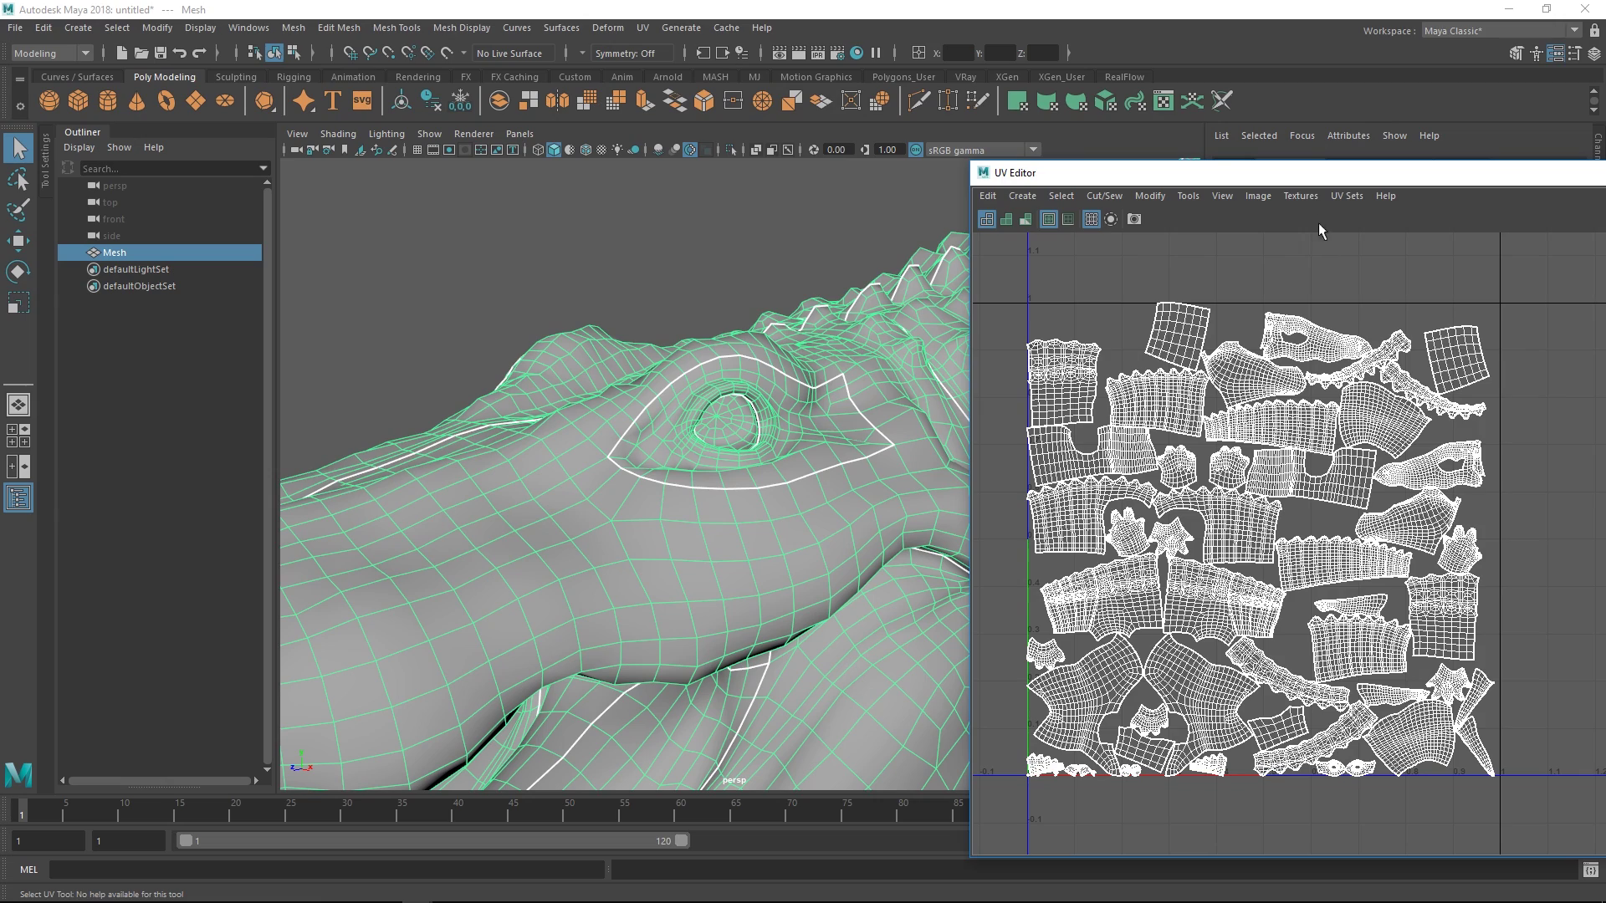
Switch the current UV set to UDIM and move the UV Editor over the viewport to show its tiles.
{"action": "left_click", "coordinate": [1348, 197]}
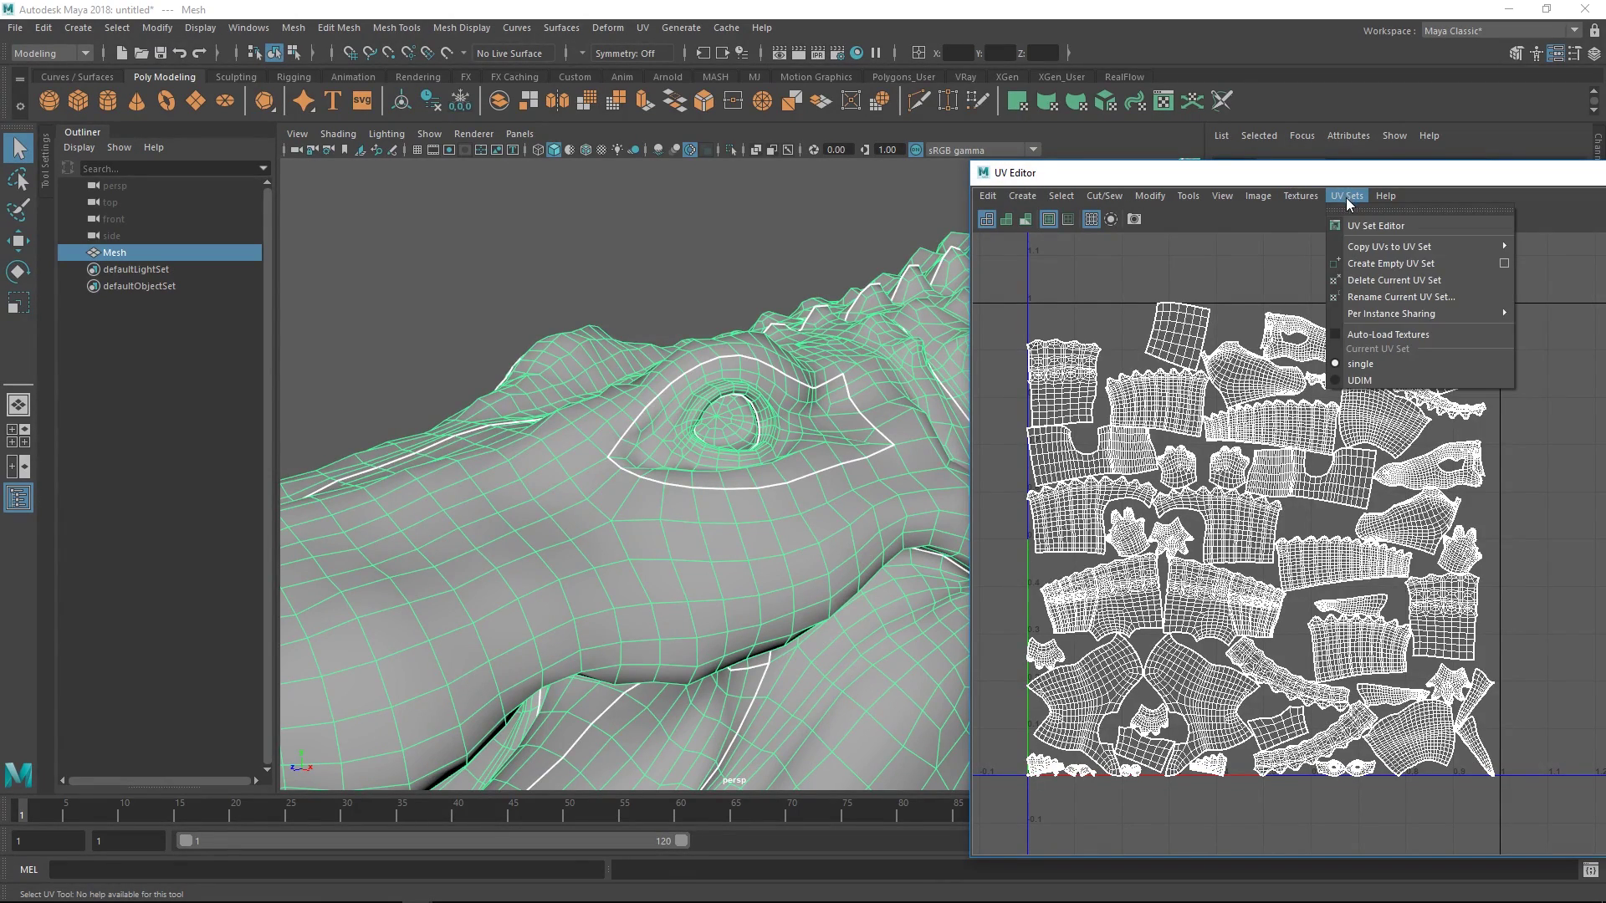
{"action": "left_click", "coordinate": [1360, 381]}
{"action": "right_click_drag", "start_coordinate": [1431, 452], "coordinate": [1093, 405], "text": "alt"}
{"action": "left_click_drag", "start_coordinate": [1339, 177], "coordinate": [753, 118]}
{"action": "right_click_drag", "start_coordinate": [1029, 402], "coordinate": [444, 466], "text": "alt"}
{"action": "middle_click_drag", "start_coordinate": [932, 408], "coordinate": [592, 505], "text": "alt"}
{"action": "right_click_drag", "start_coordinate": [983, 436], "coordinate": [841, 443], "text": "alt"}
{"action": "mouse_move", "coordinate": [993, 414]}
{"action": "middle_mouse_down", "text": "alt"}
{"action": "mouse_move", "coordinate": [606, 426]}
{"action": "mouse_move", "coordinate": [886, 381]}
{"action": "mouse_move", "coordinate": [983, 443]}
{"action": "middle_mouse_up", "text": "alt"}
{"action": "right_click_drag", "start_coordinate": [626, 503], "coordinate": [953, 522], "text": "alt"}
{"action": "scroll", "coordinate": [956, 519], "scroll_direction": "up", "scroll_amount": 1}
{"action": "middle_click_drag", "start_coordinate": [955, 519], "coordinate": [794, 523], "text": "alt"}
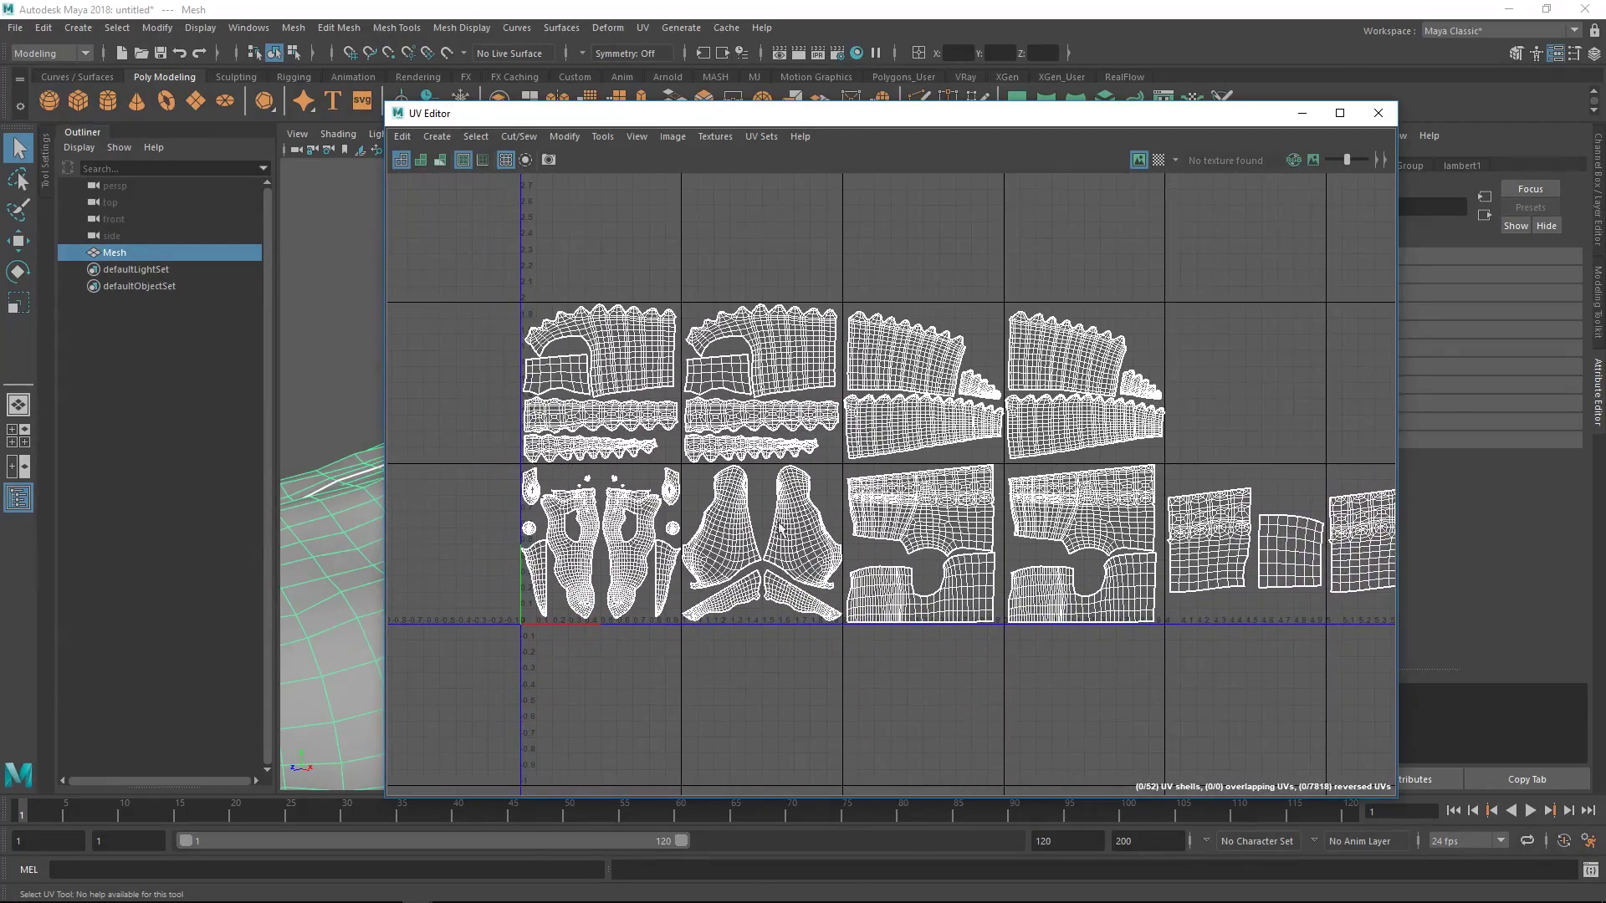
Examine the head, jaw and body shells laid out across the first UDIM tiles.
{"action": "scroll", "coordinate": [523, 534], "scroll_direction": "up", "scroll_amount": 4}
{"action": "middle_click_drag", "start_coordinate": [523, 532], "coordinate": [565, 485], "text": "alt"}
{"action": "scroll", "coordinate": [644, 509], "scroll_direction": "up", "scroll_amount": 3}
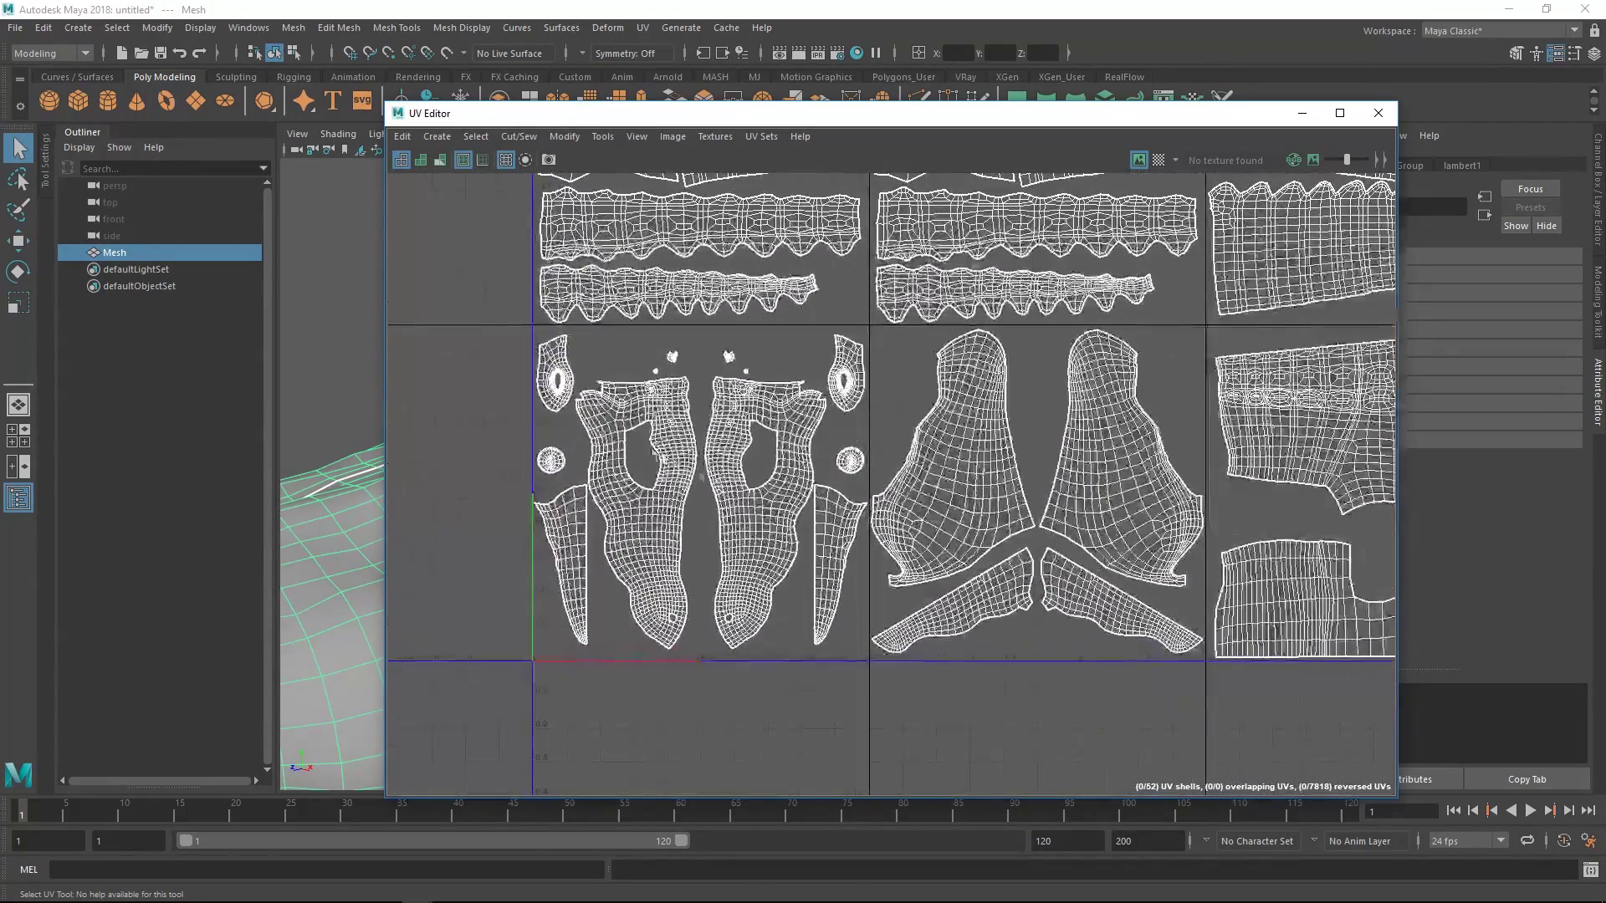
{"action": "scroll", "coordinate": [661, 451], "scroll_direction": "up", "scroll_amount": 1}
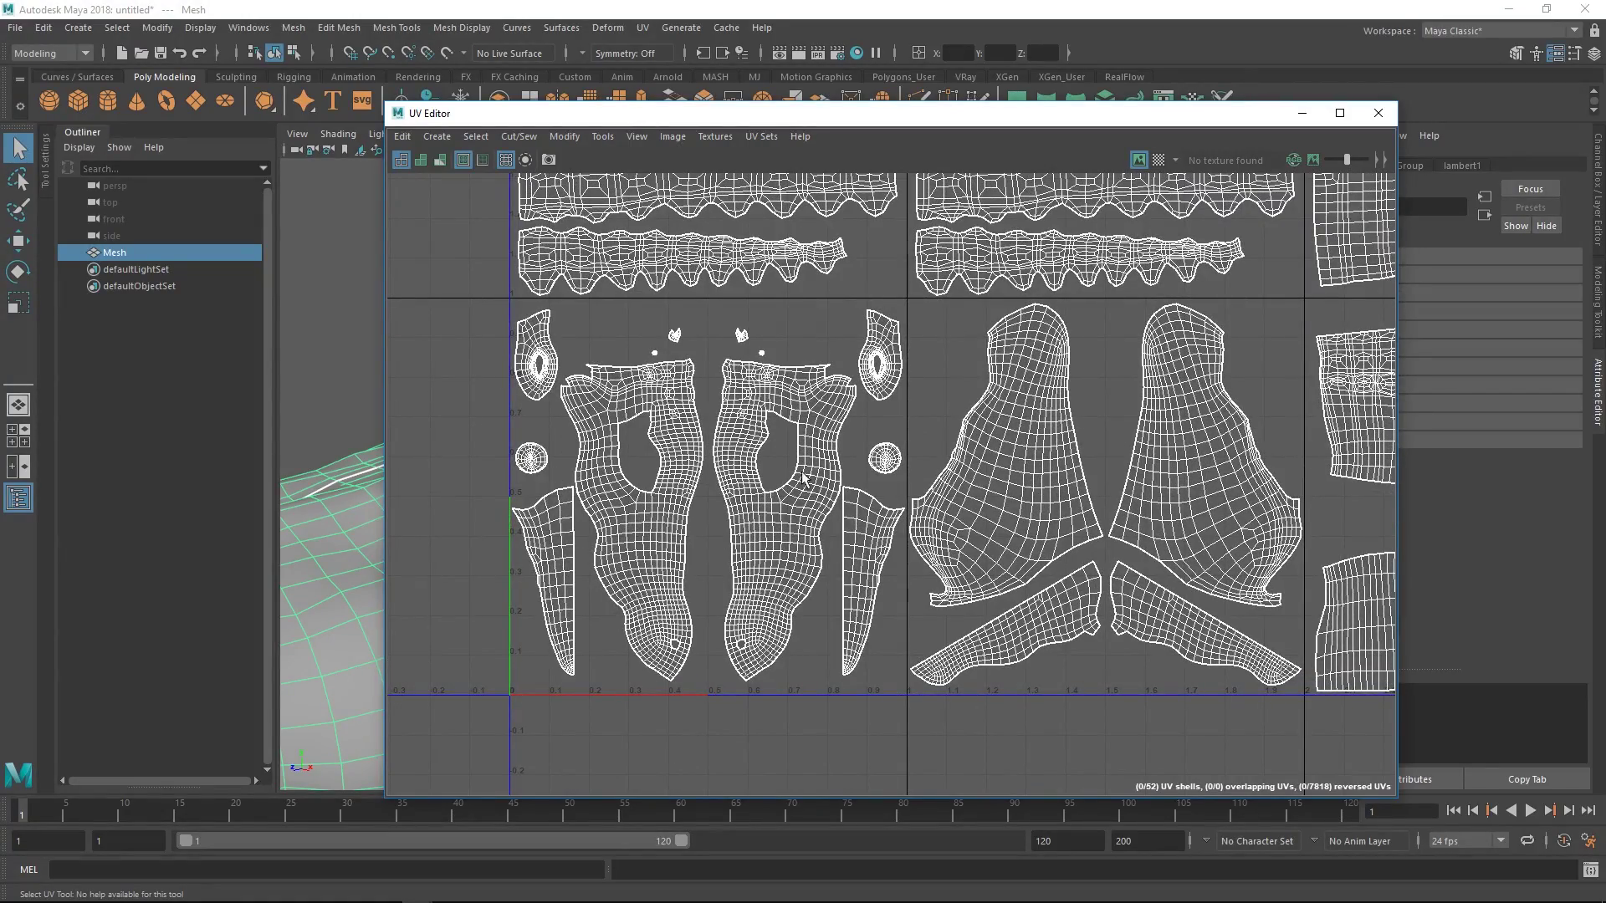
{"action": "scroll", "coordinate": [775, 476], "scroll_direction": "down", "scroll_amount": 1}
{"action": "middle_click_drag", "start_coordinate": [775, 475], "coordinate": [626, 481], "text": "alt"}
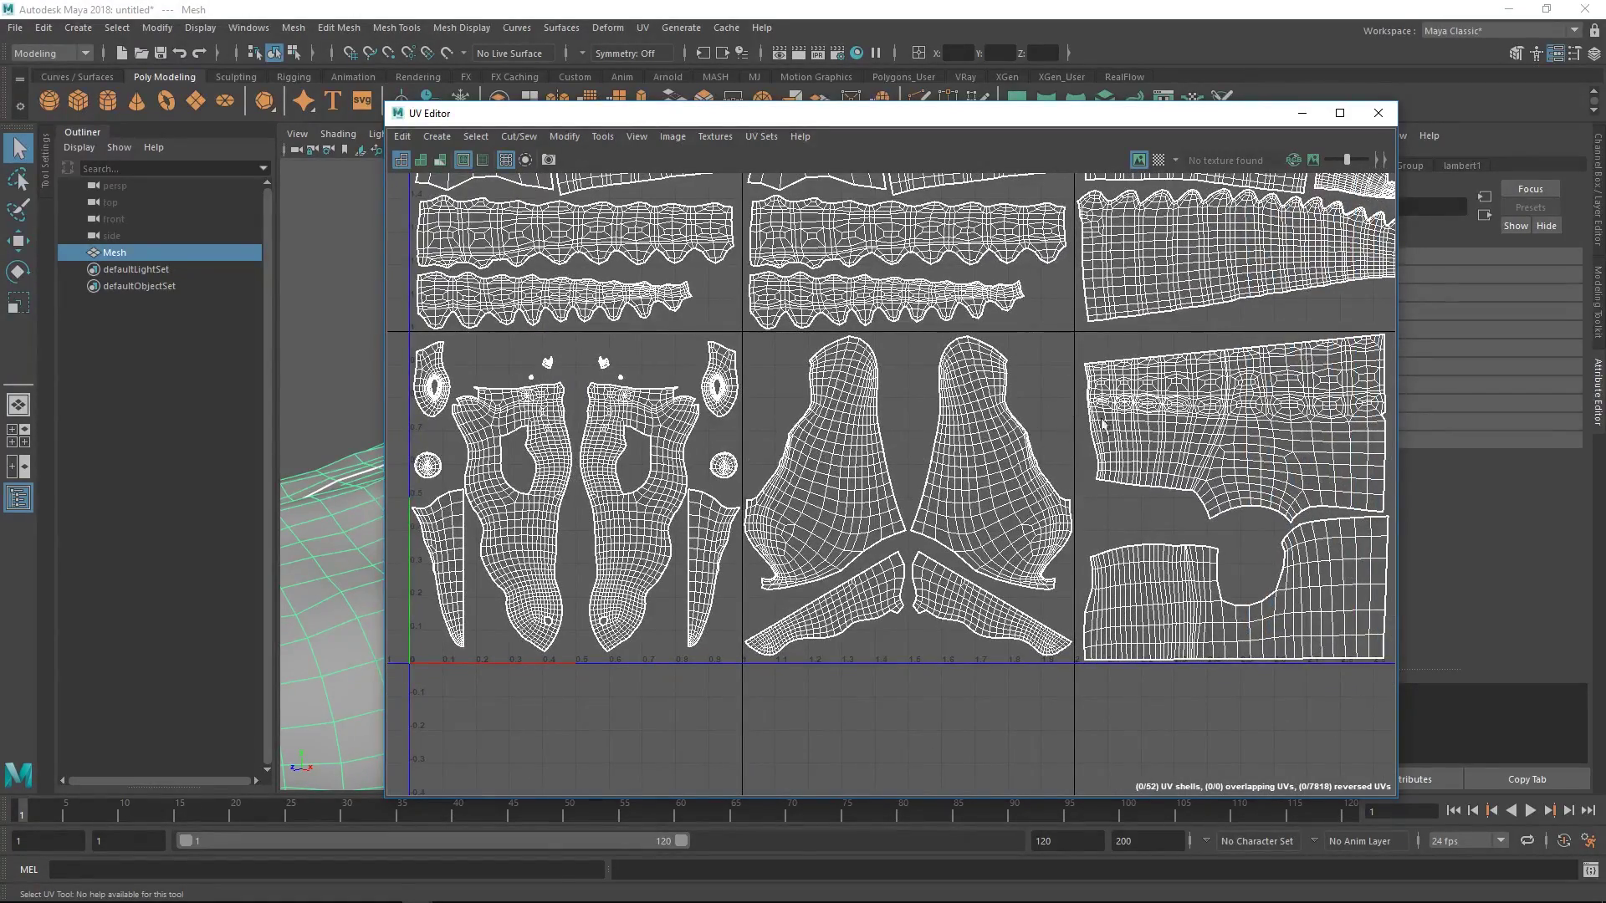
{"action": "scroll", "coordinate": [1196, 462], "scroll_direction": "down", "scroll_amount": 2}
{"action": "middle_click_drag", "start_coordinate": [1196, 465], "coordinate": [878, 493], "text": "alt"}
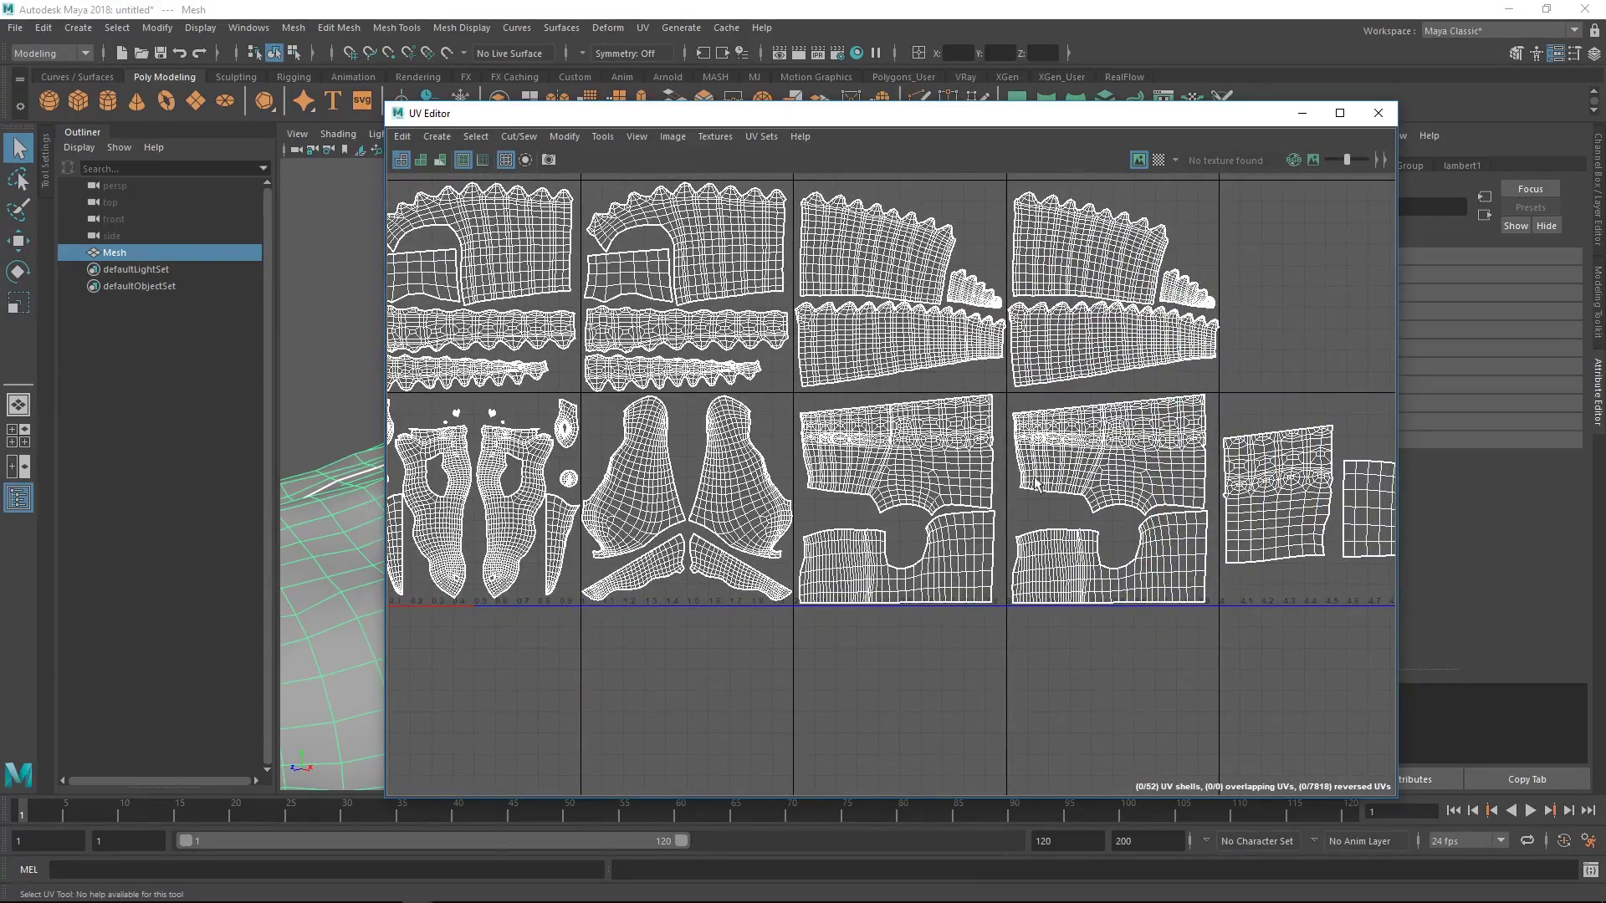
Inspect the UV space around the origin, including the empty tiles below and beside the first UDIM tile.
{"action": "scroll", "coordinate": [1035, 481], "scroll_direction": "down", "scroll_amount": 1}
{"action": "middle_click_drag", "start_coordinate": [808, 465], "coordinate": [1122, 368], "text": "alt"}
{"action": "right_click_drag", "start_coordinate": [785, 485], "coordinate": [1062, 522], "text": "alt"}
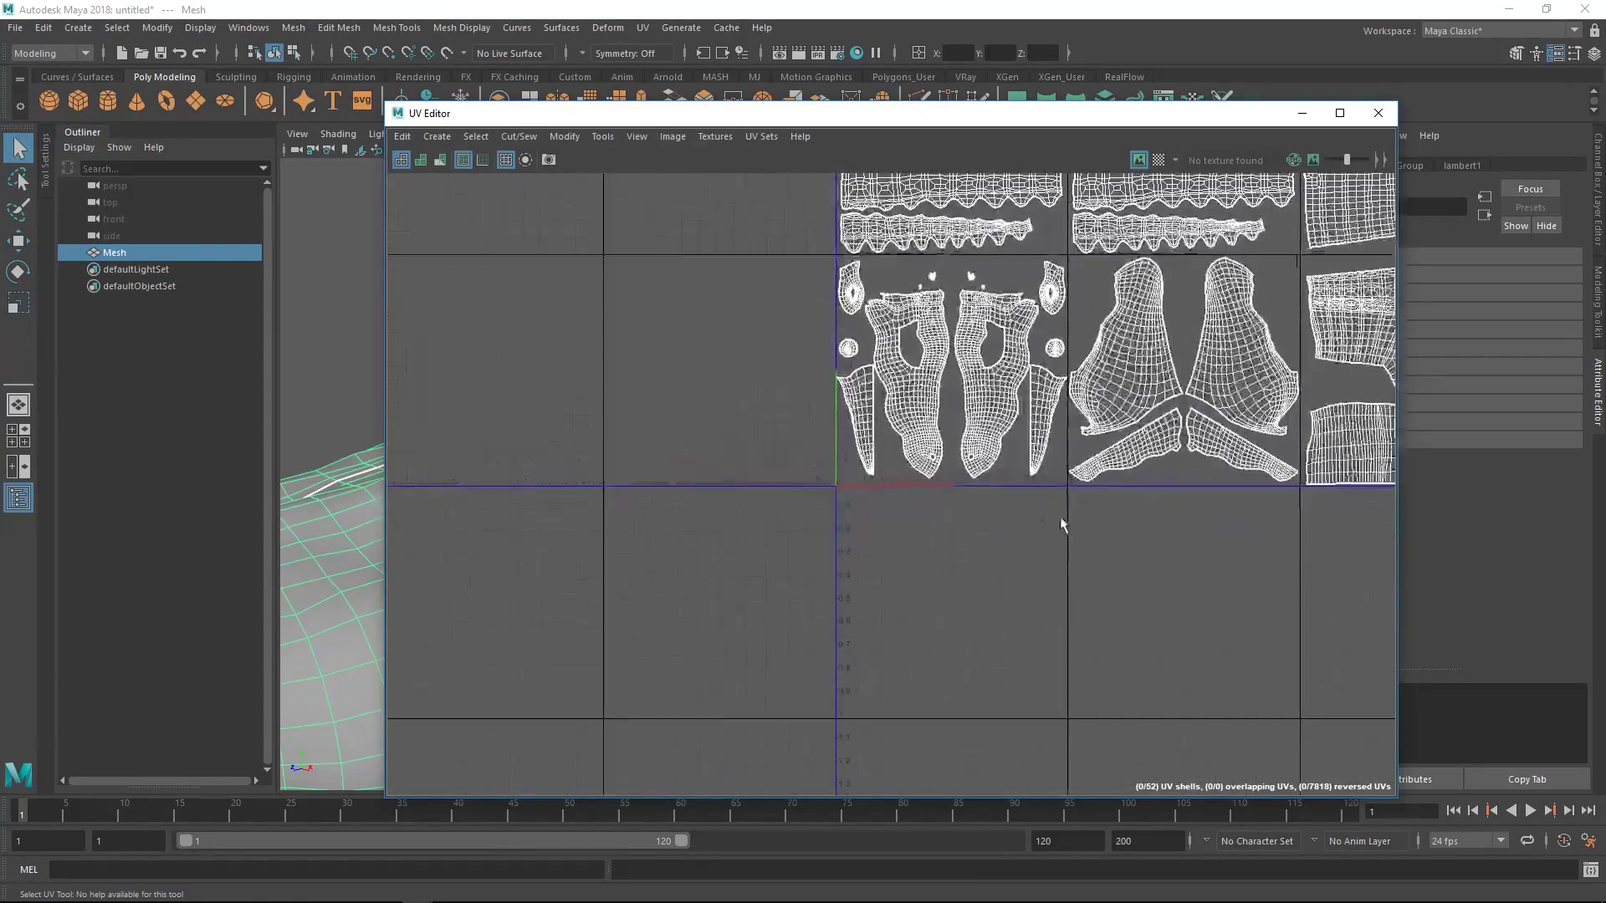
{"action": "middle_click_drag", "start_coordinate": [959, 477], "coordinate": [885, 459], "text": "alt"}
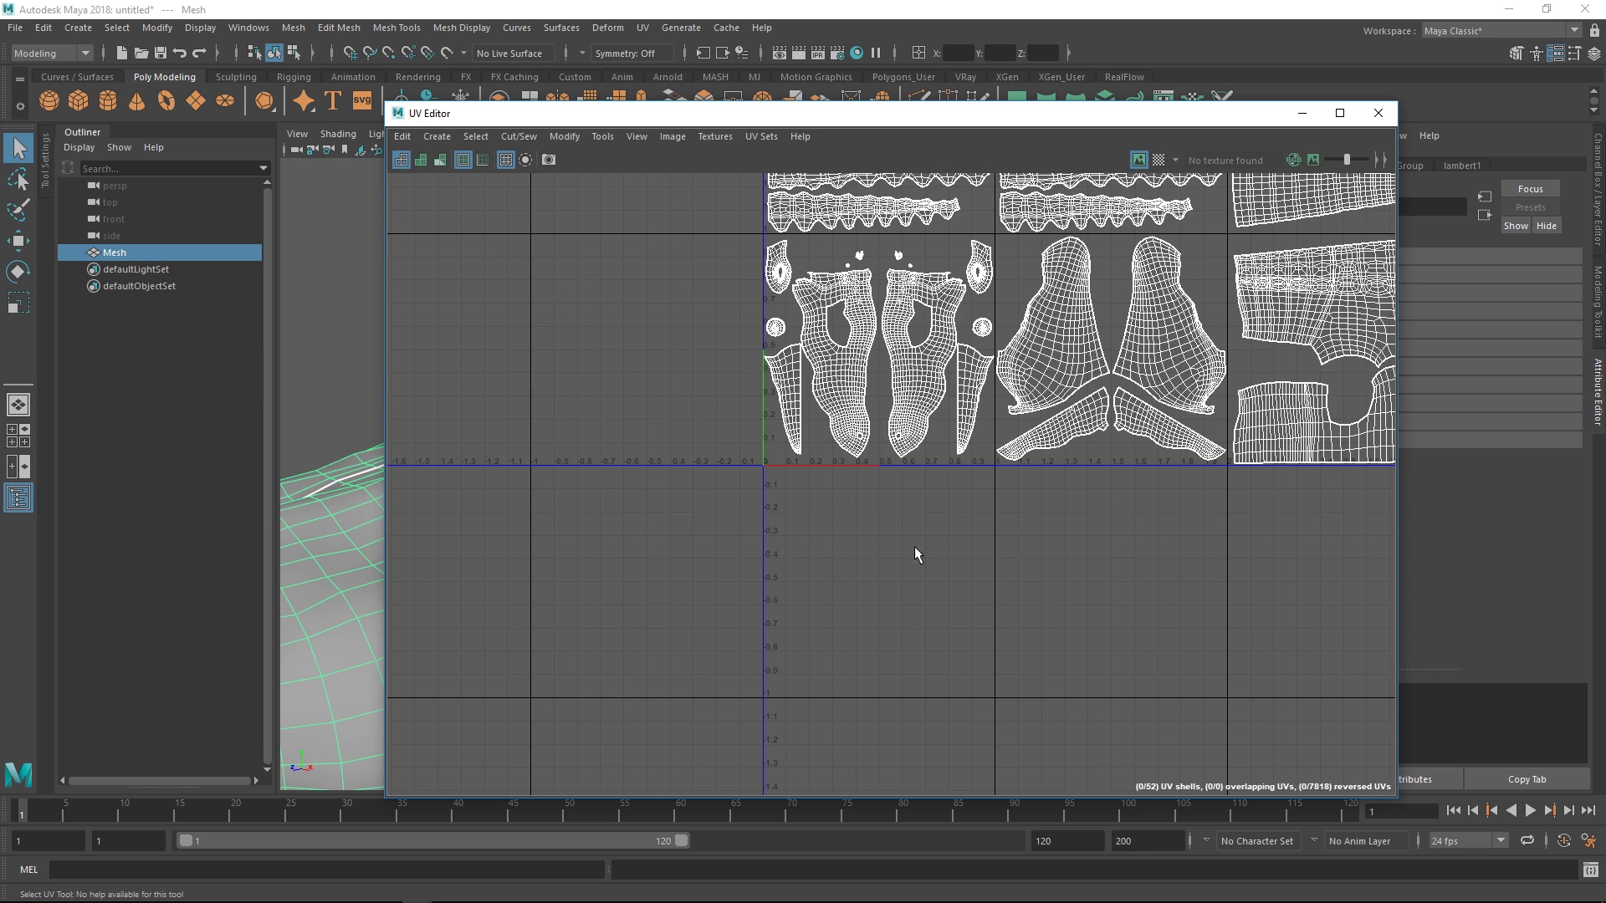
{"action": "right_click_drag", "start_coordinate": [924, 547], "coordinate": [610, 562], "text": "alt"}
{"action": "middle_click_drag", "start_coordinate": [870, 582], "coordinate": [919, 467], "text": "alt"}
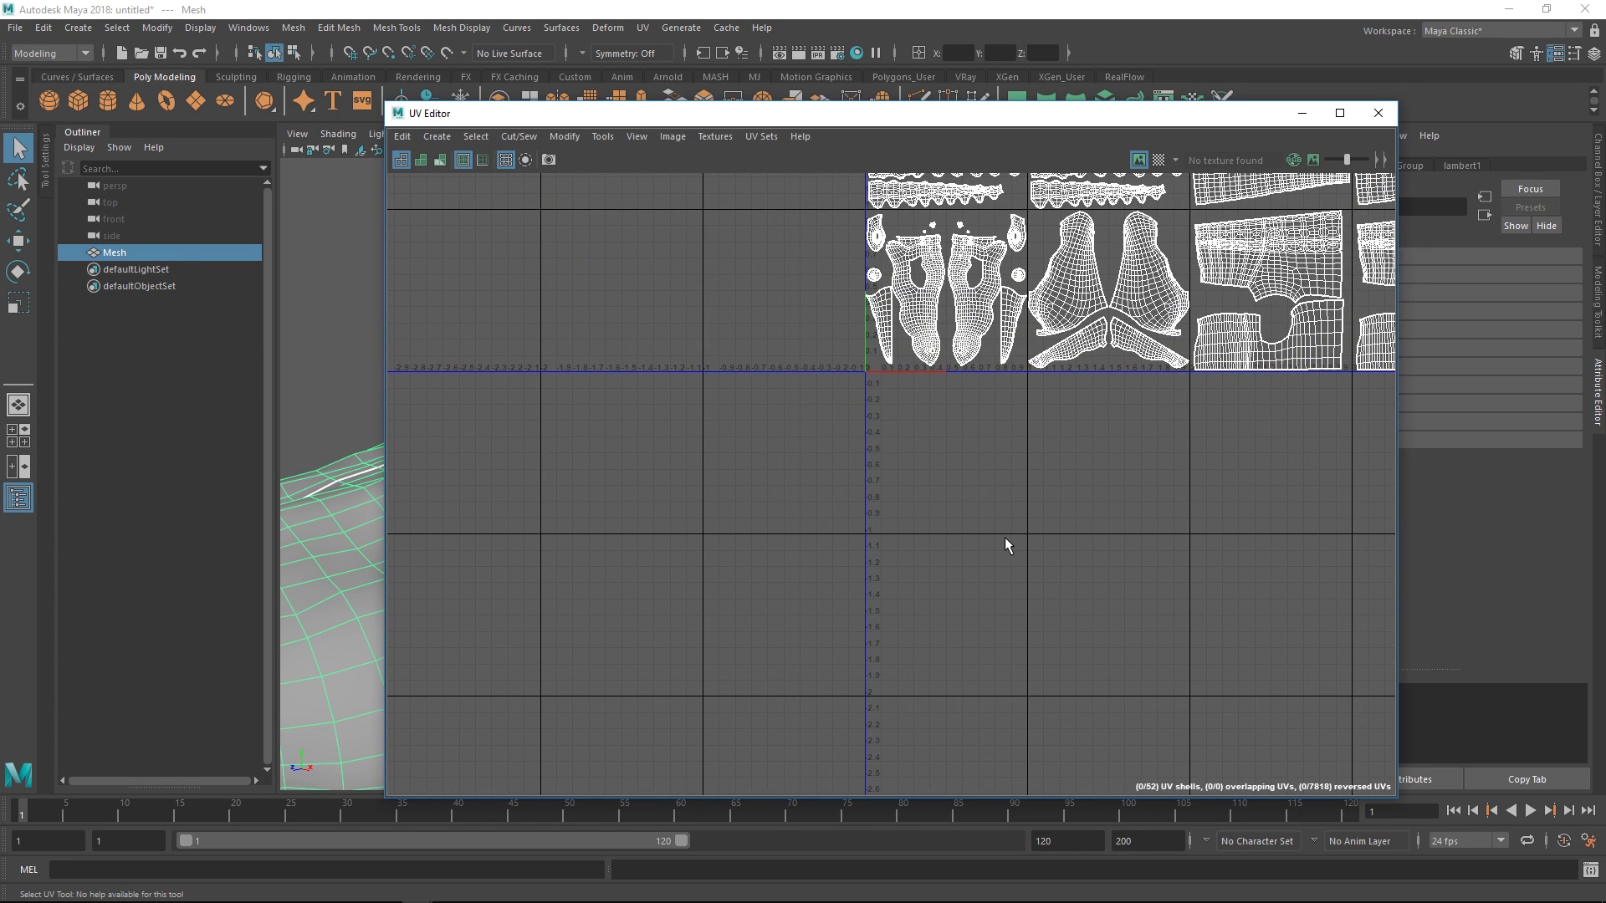
{"action": "middle_click_drag", "start_coordinate": [1087, 400], "coordinate": [764, 587], "text": "alt"}
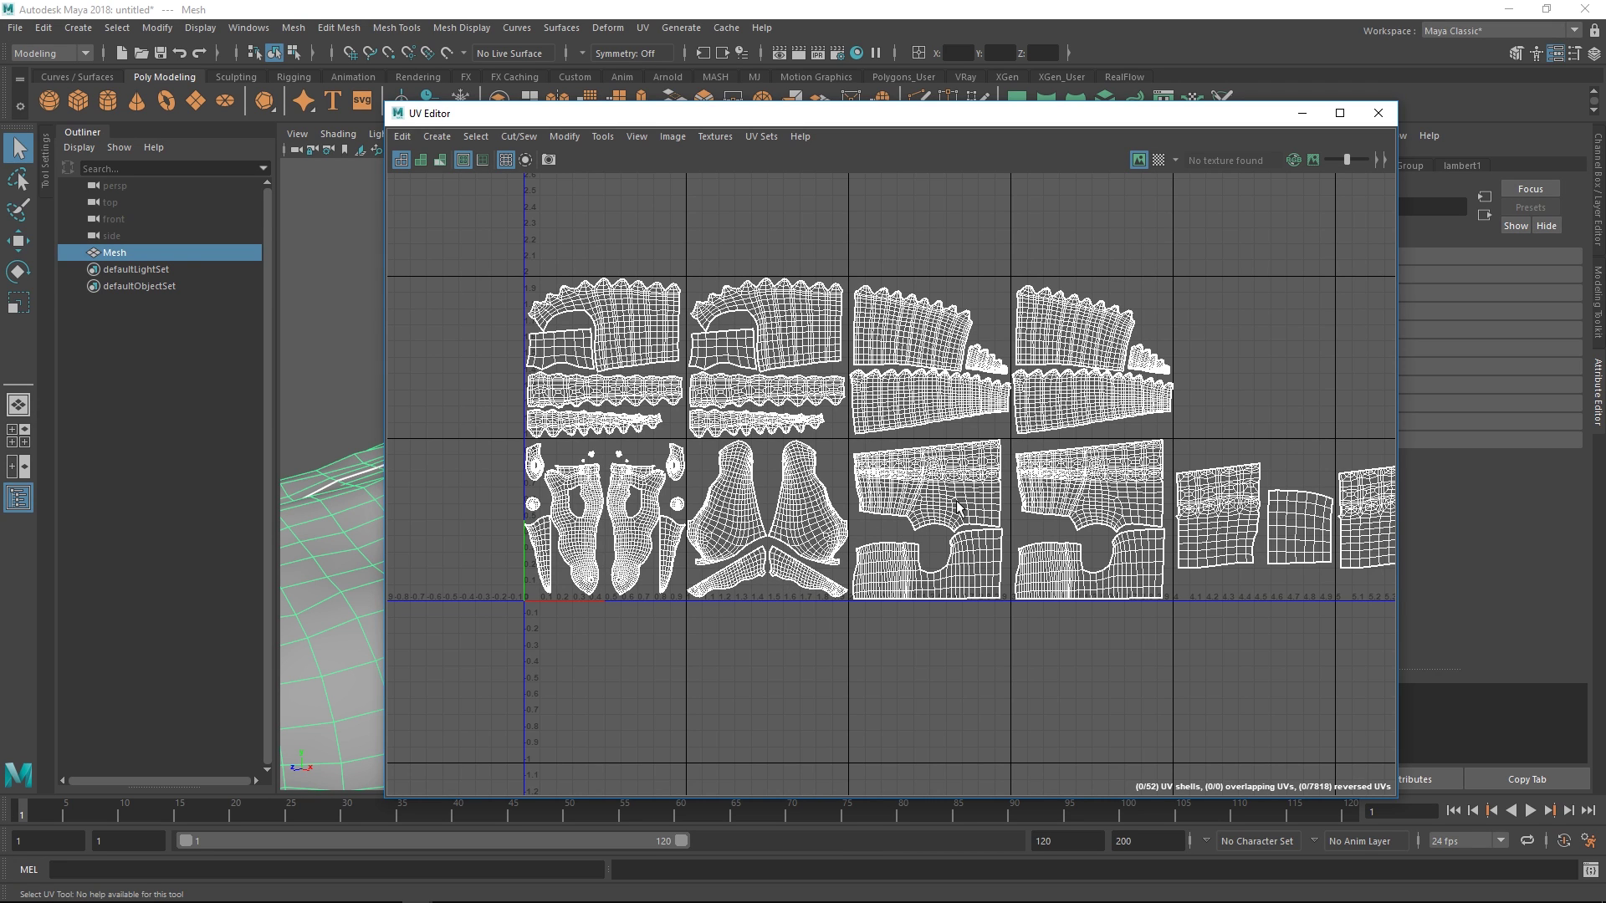
Examine the two stacked rows of UDIM tiles holding the head, body and tail shells.
{"action": "right_click_drag", "start_coordinate": [1039, 460], "coordinate": [910, 479], "text": "alt"}
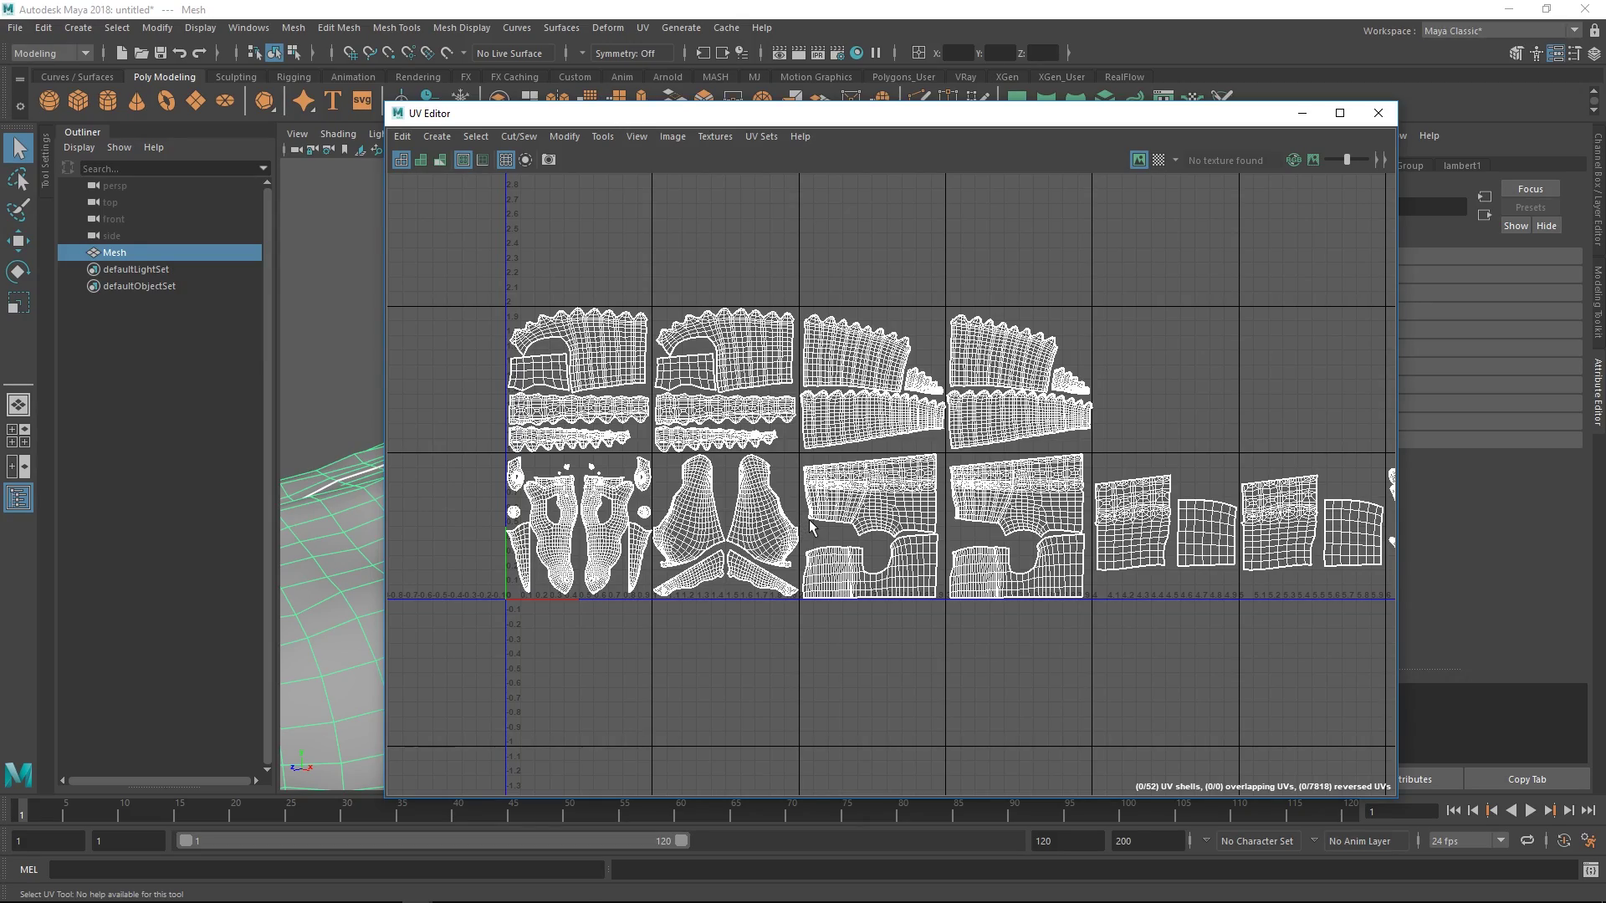
{"action": "scroll", "coordinate": [631, 527], "scroll_direction": "up", "scroll_amount": 3}
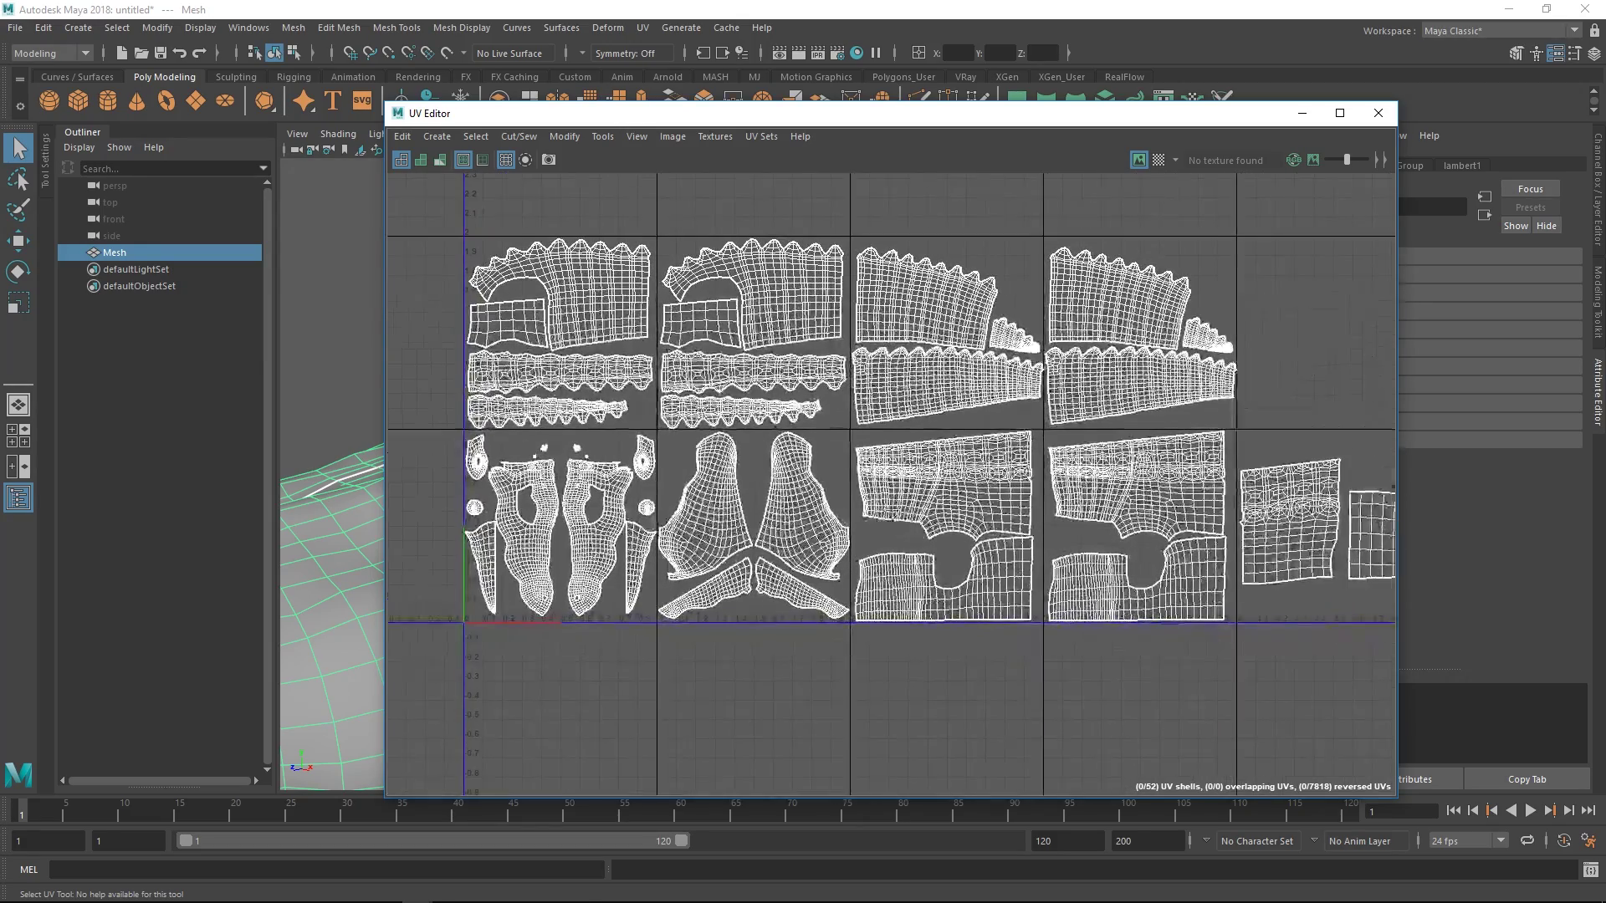
{"action": "middle_click_drag", "start_coordinate": [889, 519], "coordinate": [961, 526], "text": "alt"}
{"action": "right_click_drag", "start_coordinate": [810, 539], "coordinate": [1006, 486], "text": "alt"}
{"action": "middle_click_drag", "start_coordinate": [1007, 485], "coordinate": [937, 482], "text": "alt"}
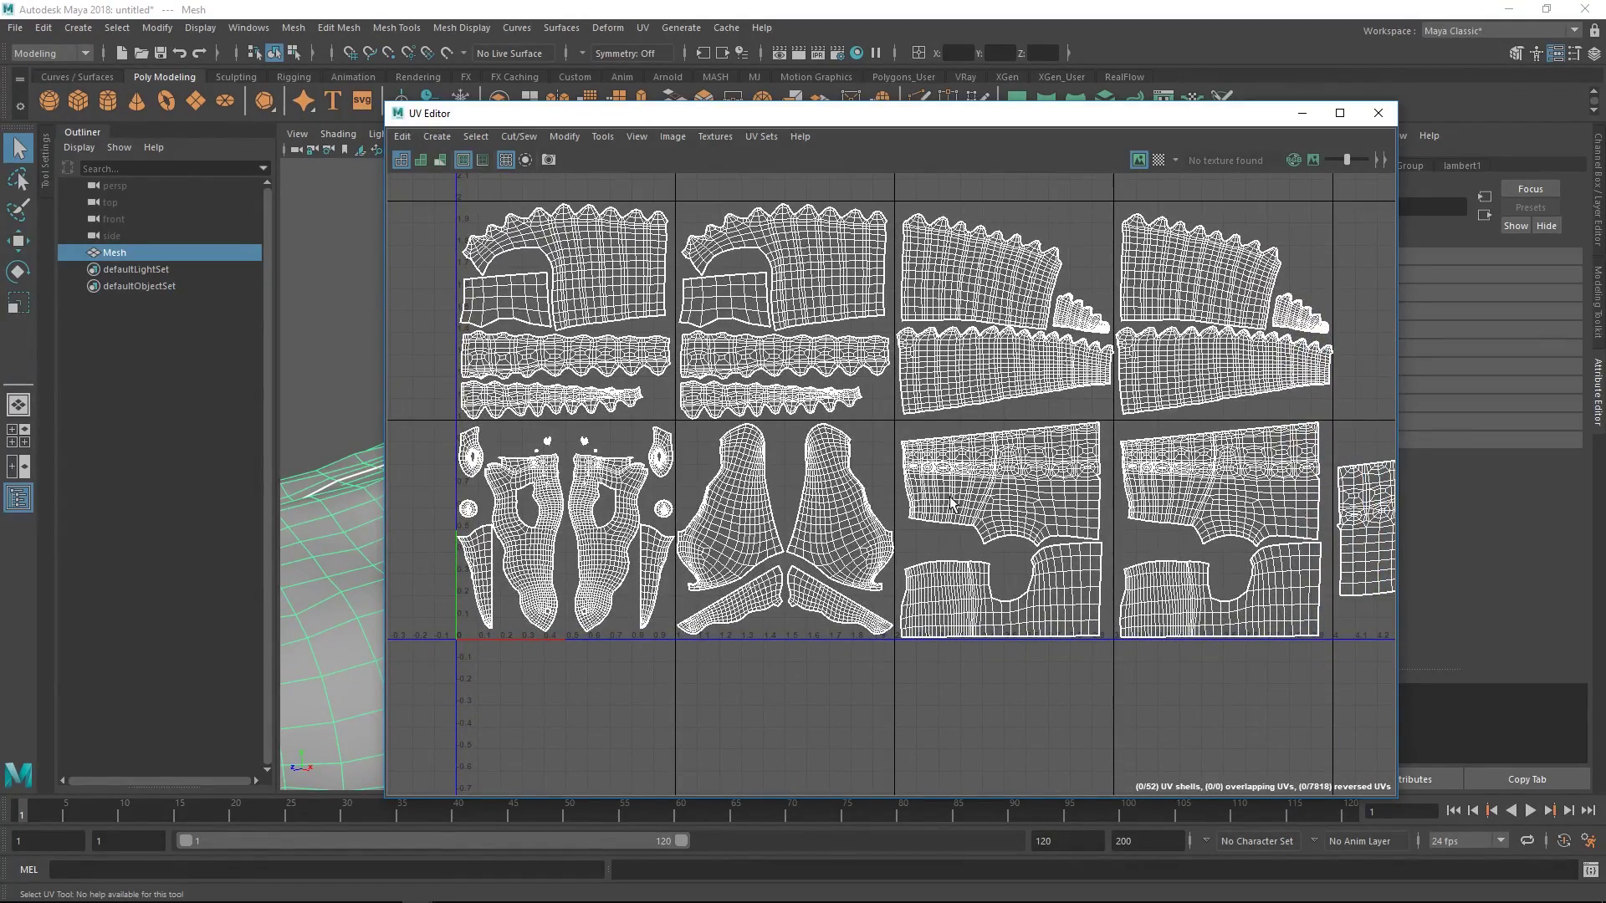
{"action": "middle_click_drag", "start_coordinate": [872, 493], "coordinate": [744, 485], "text": "alt"}
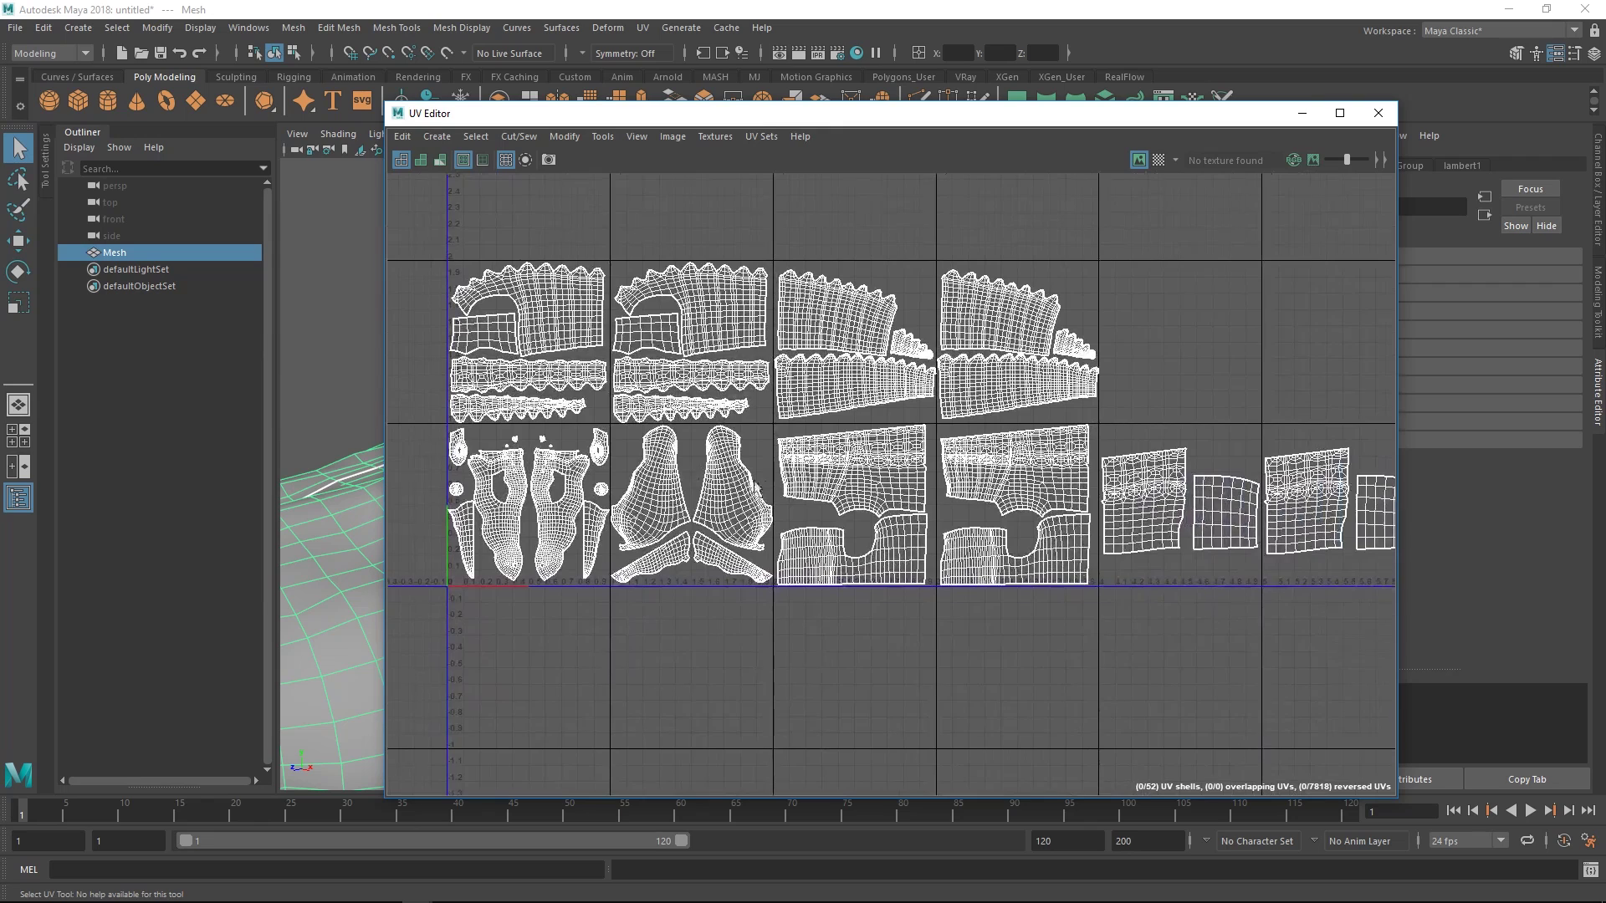
{"action": "scroll", "coordinate": [854, 486], "scroll_direction": "down", "scroll_amount": 1}
{"action": "middle_click_drag", "start_coordinate": [889, 499], "coordinate": [1041, 502], "text": "alt"}
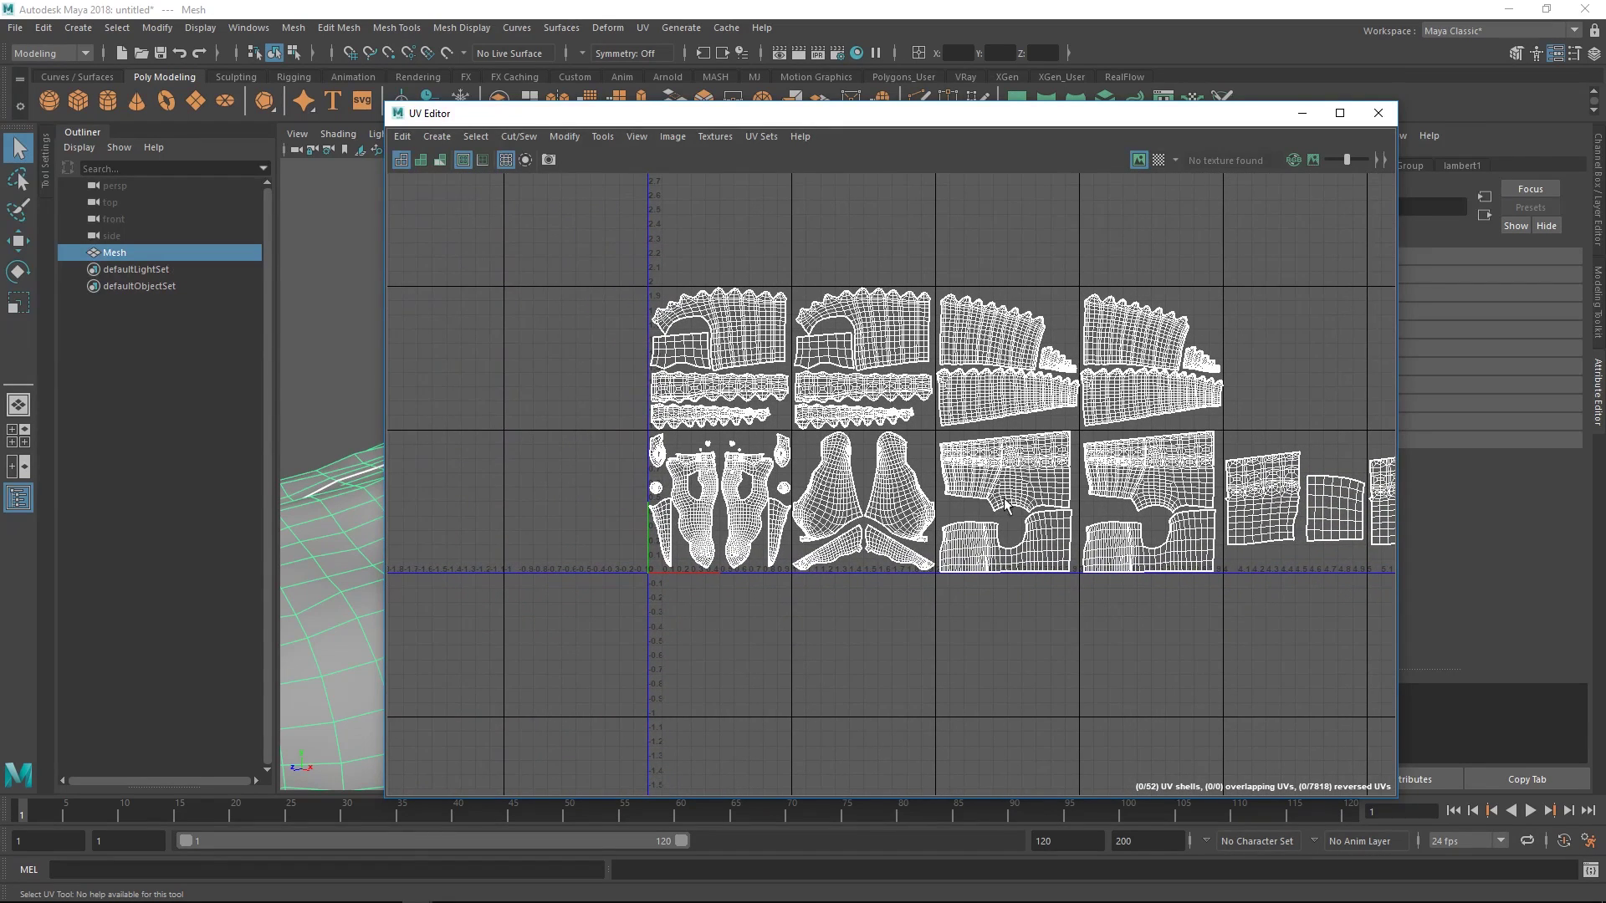
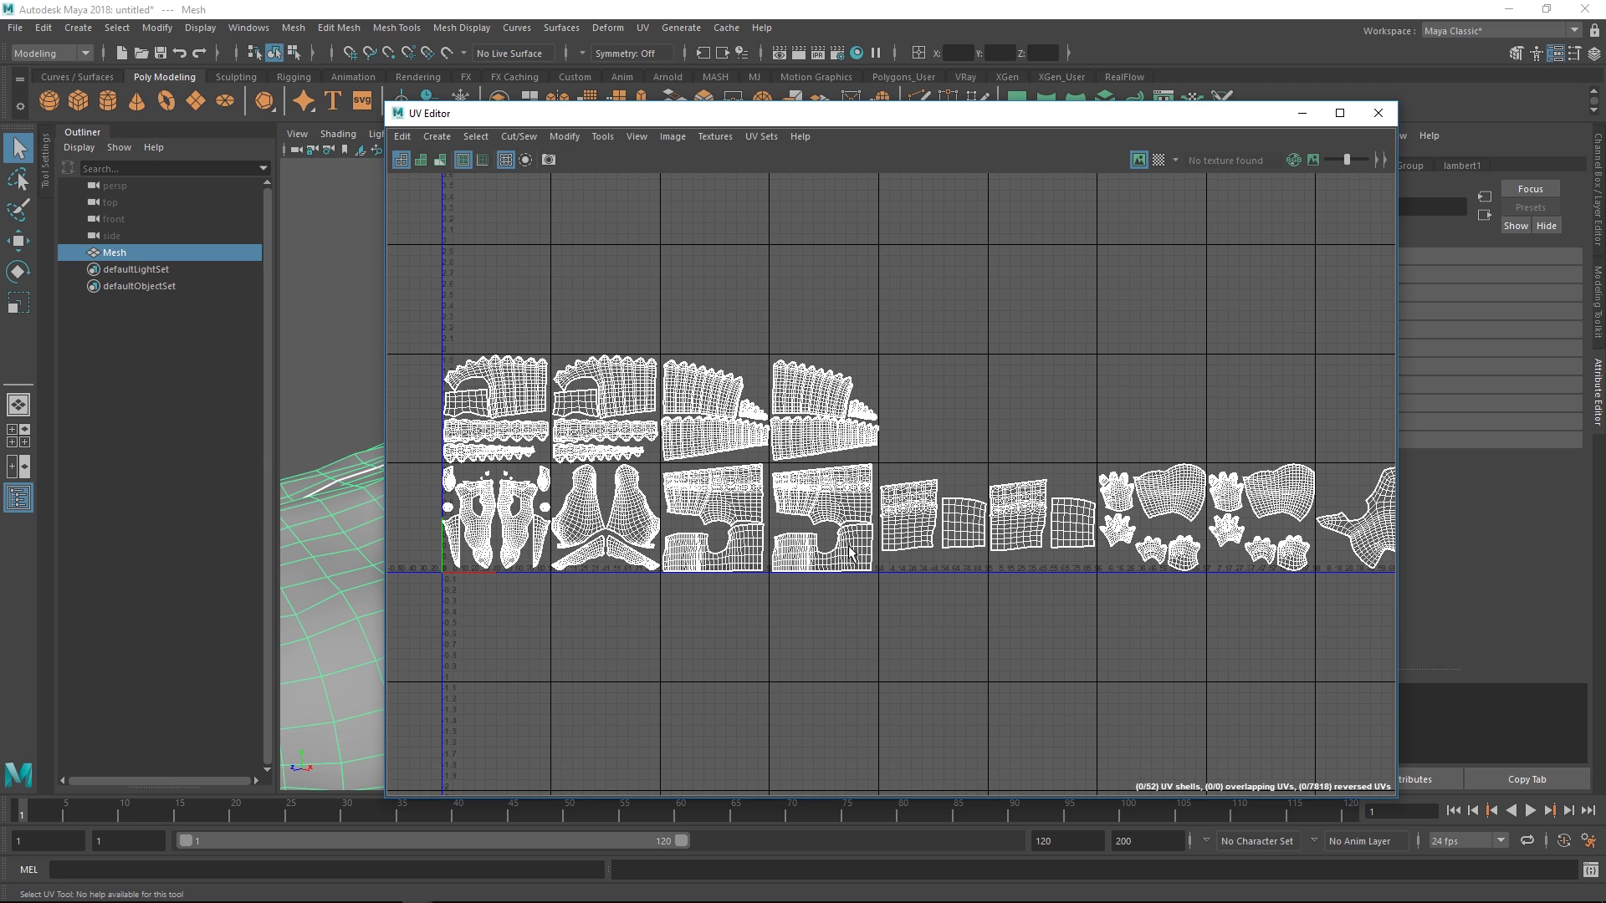
Examine the full bottom row of UDIM tiles, from the origin to the leg shells at its far end.
{"action": "middle_click_drag", "start_coordinate": [818, 548], "coordinate": [1140, 388], "text": "alt"}
{"action": "right_click_drag", "start_coordinate": [876, 454], "coordinate": [816, 409], "text": "alt"}
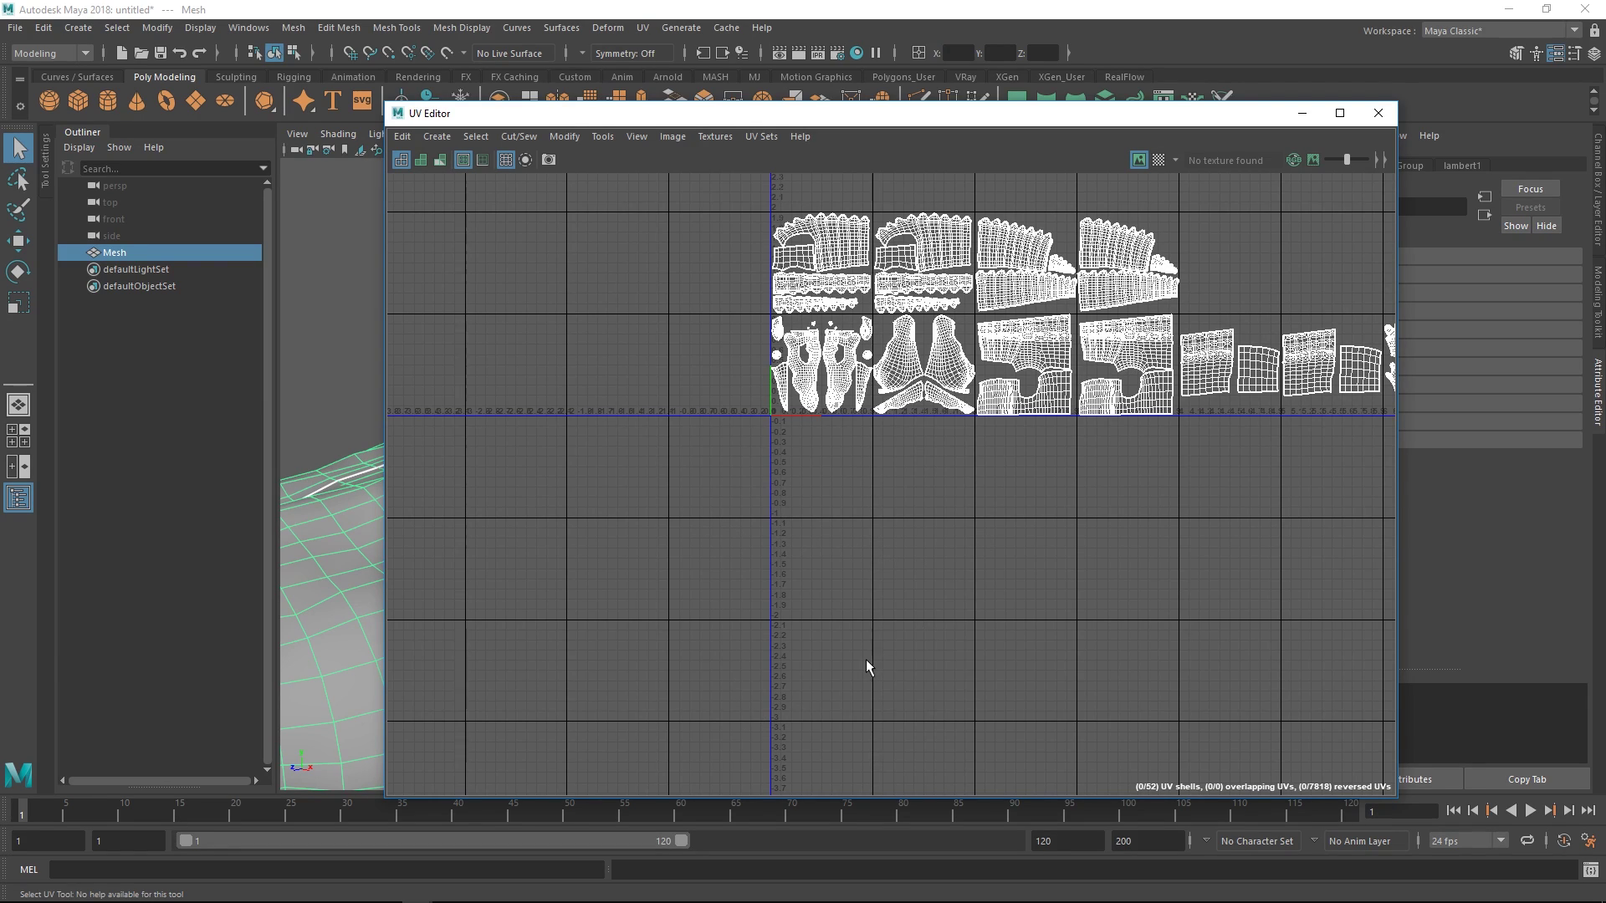
{"action": "middle_click_drag", "start_coordinate": [1119, 389], "coordinate": [855, 508], "text": "alt"}
{"action": "middle_click_drag", "start_coordinate": [1109, 448], "coordinate": [970, 528], "text": "alt"}
{"action": "scroll", "coordinate": [905, 511], "scroll_direction": "down", "scroll_amount": 1}
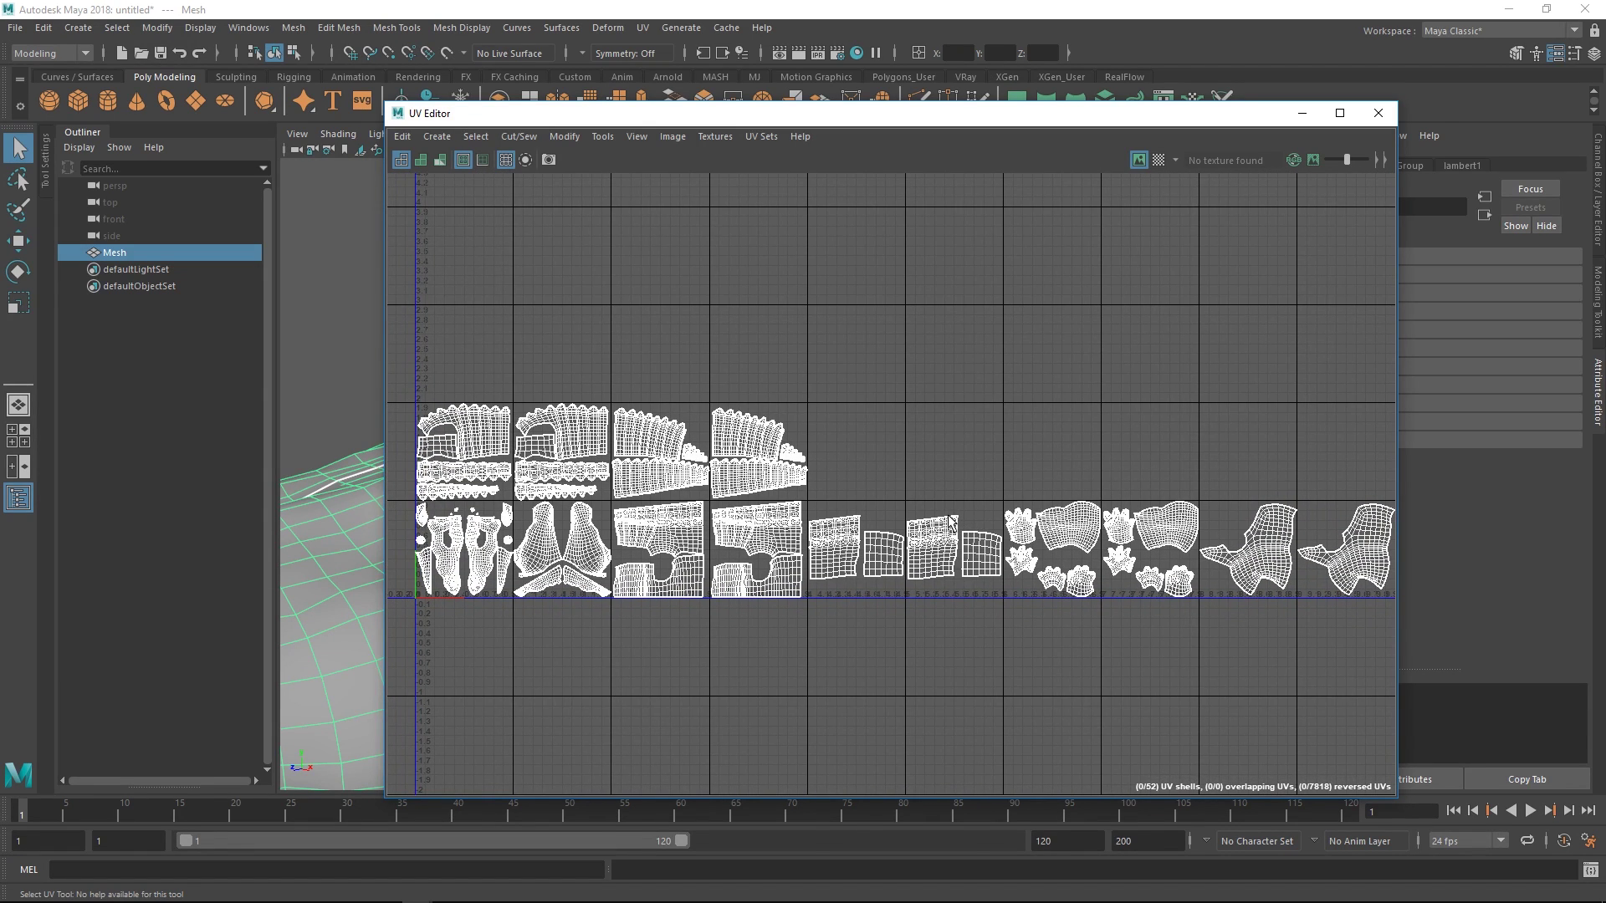
{"action": "scroll", "coordinate": [948, 522], "scroll_direction": "down", "scroll_amount": 1}
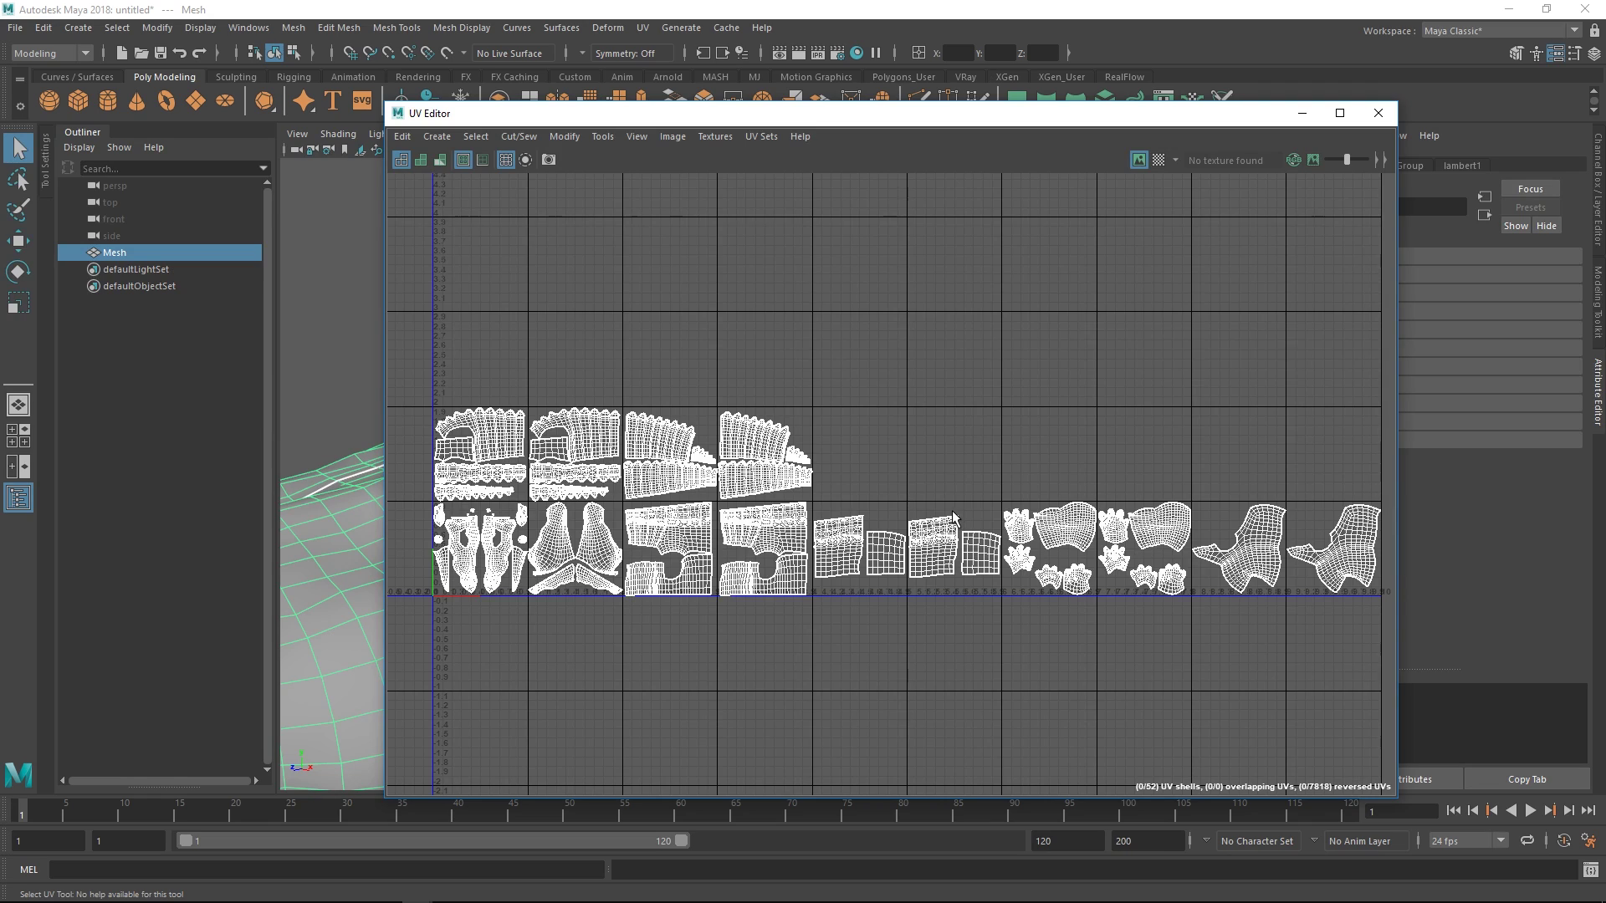
{"action": "mouse_move", "coordinate": [1021, 509]}
{"action": "middle_mouse_down", "text": "alt"}
{"action": "mouse_move", "coordinate": [1015, 484]}
{"action": "mouse_move", "coordinate": [1037, 484]}
{"action": "middle_mouse_up", "text": "alt"}
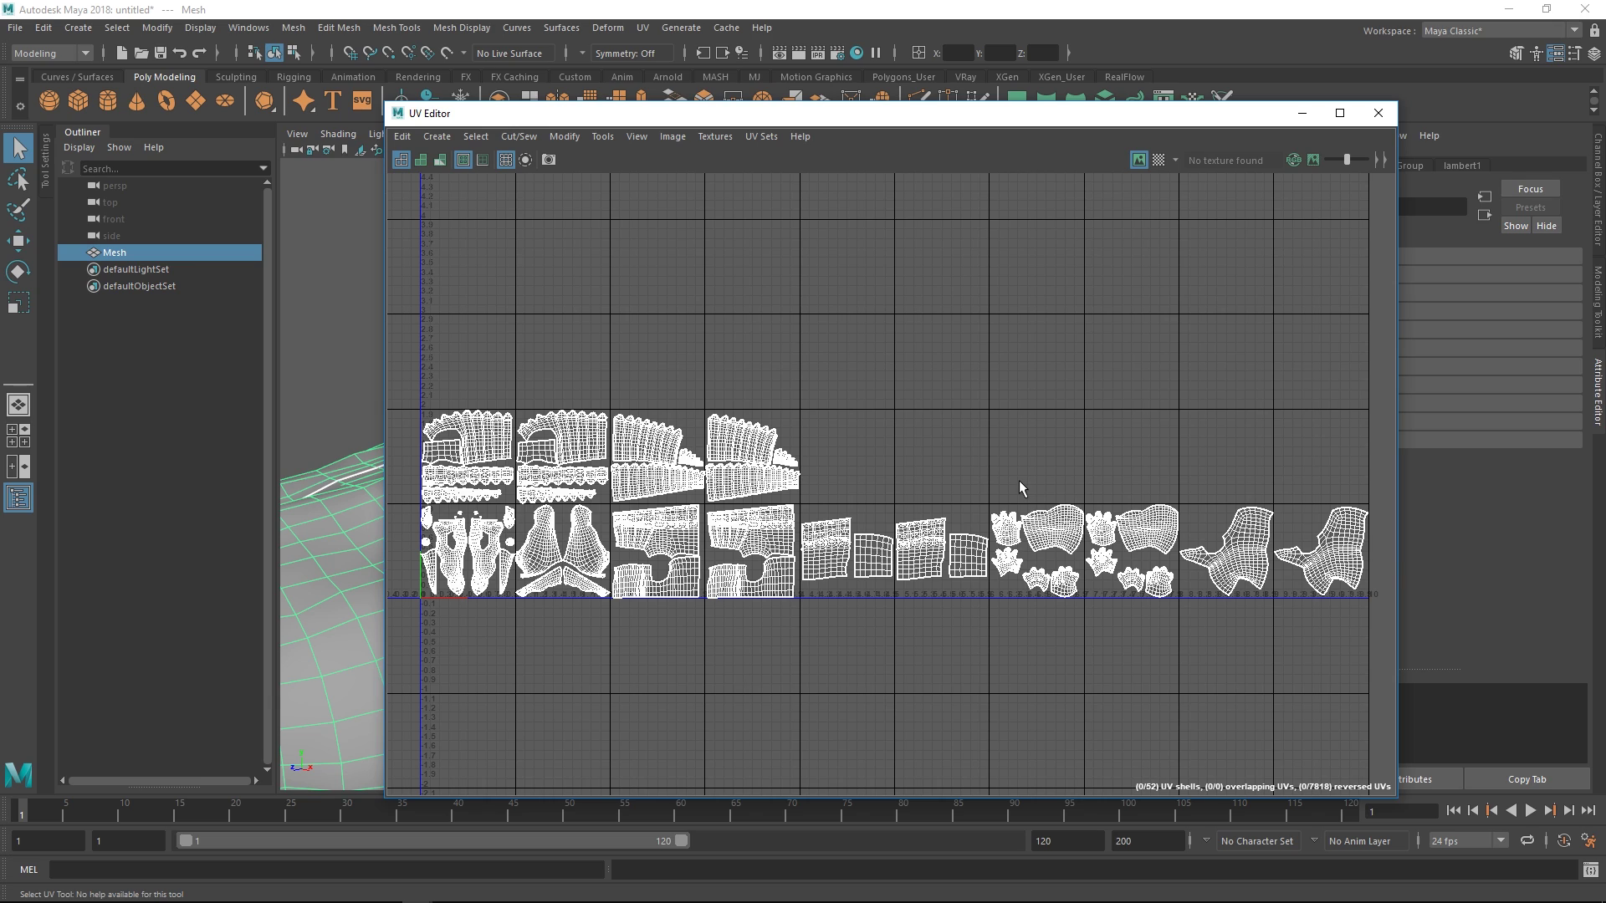
{"action": "middle_click_drag", "start_coordinate": [1036, 471], "coordinate": [1030, 490], "text": "alt"}
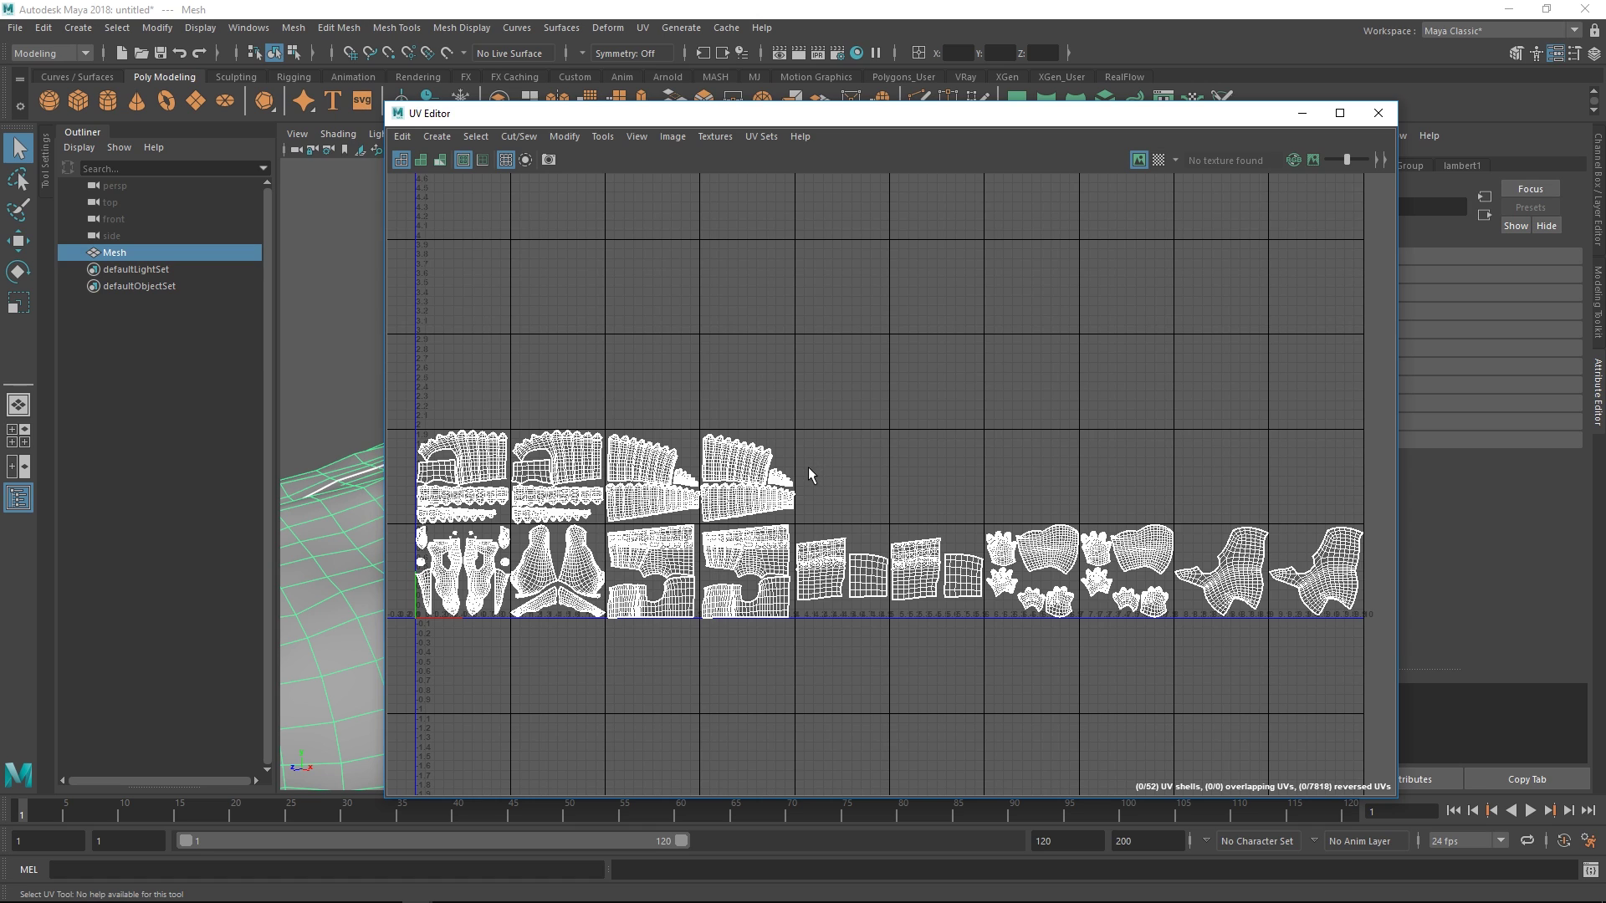
Inspect the first UDIM tile up close where the head shells sit above the UV origin.
{"action": "middle_click_drag", "start_coordinate": [728, 506], "coordinate": [963, 393], "text": "alt"}
{"action": "right_click_drag", "start_coordinate": [960, 546], "coordinate": [1010, 532], "text": "alt"}
{"action": "middle_click_drag", "start_coordinate": [1010, 532], "coordinate": [1043, 586], "text": "alt"}
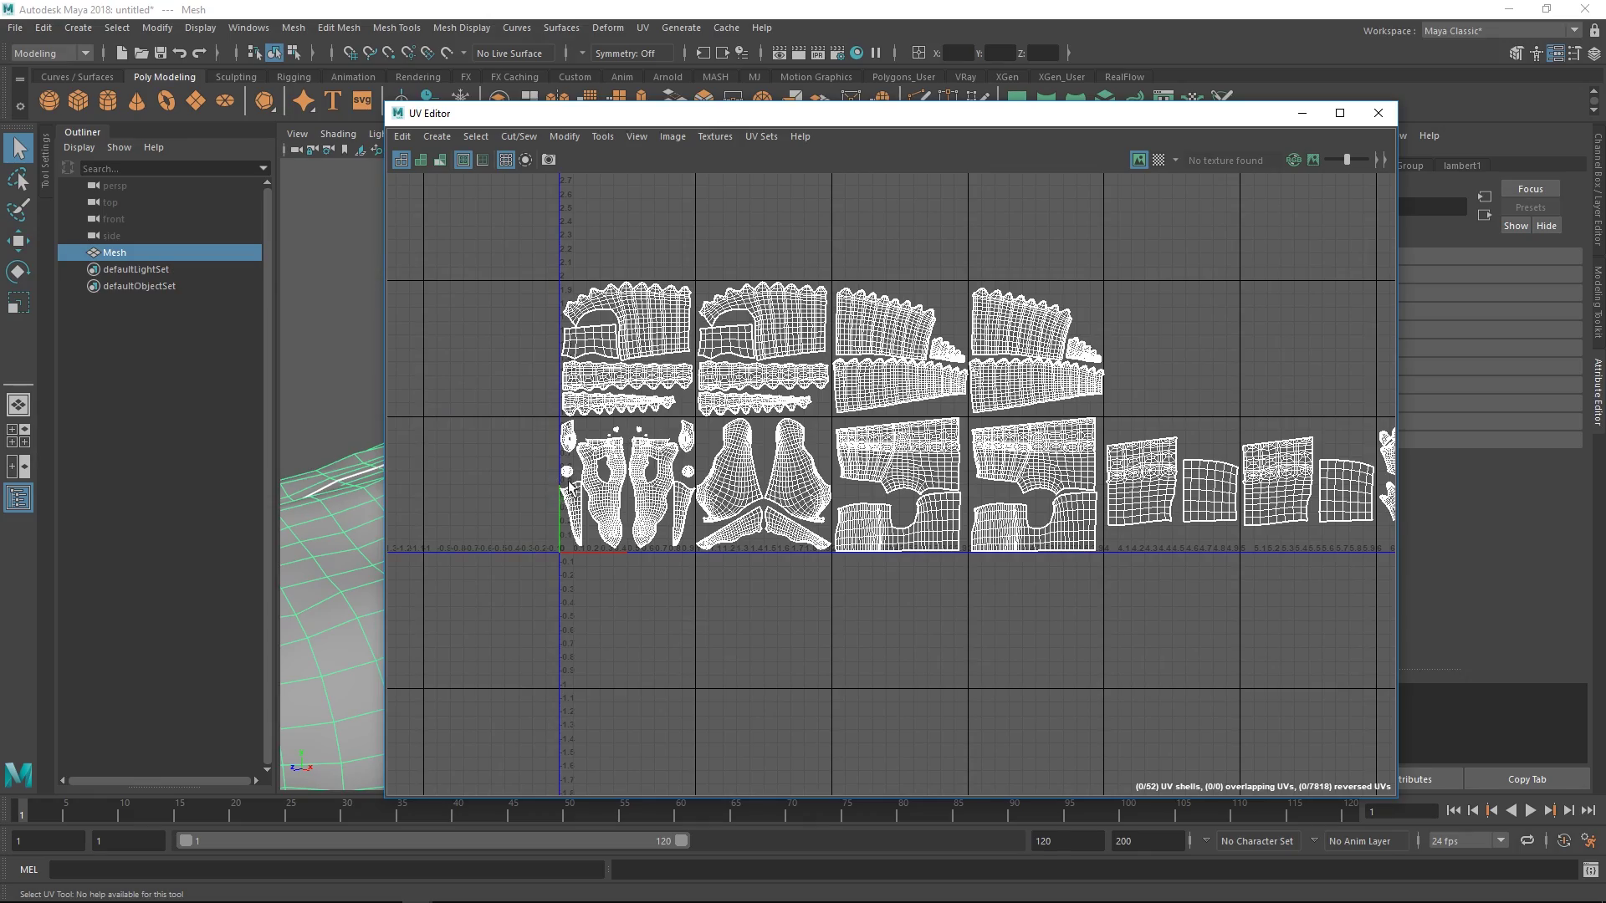
{"action": "middle_click_drag", "start_coordinate": [569, 502], "coordinate": [758, 438], "text": "alt"}
{"action": "scroll", "coordinate": [873, 550], "scroll_direction": "up", "scroll_amount": 4}
{"action": "right_click_drag", "start_coordinate": [854, 579], "coordinate": [1197, 619], "text": "alt"}
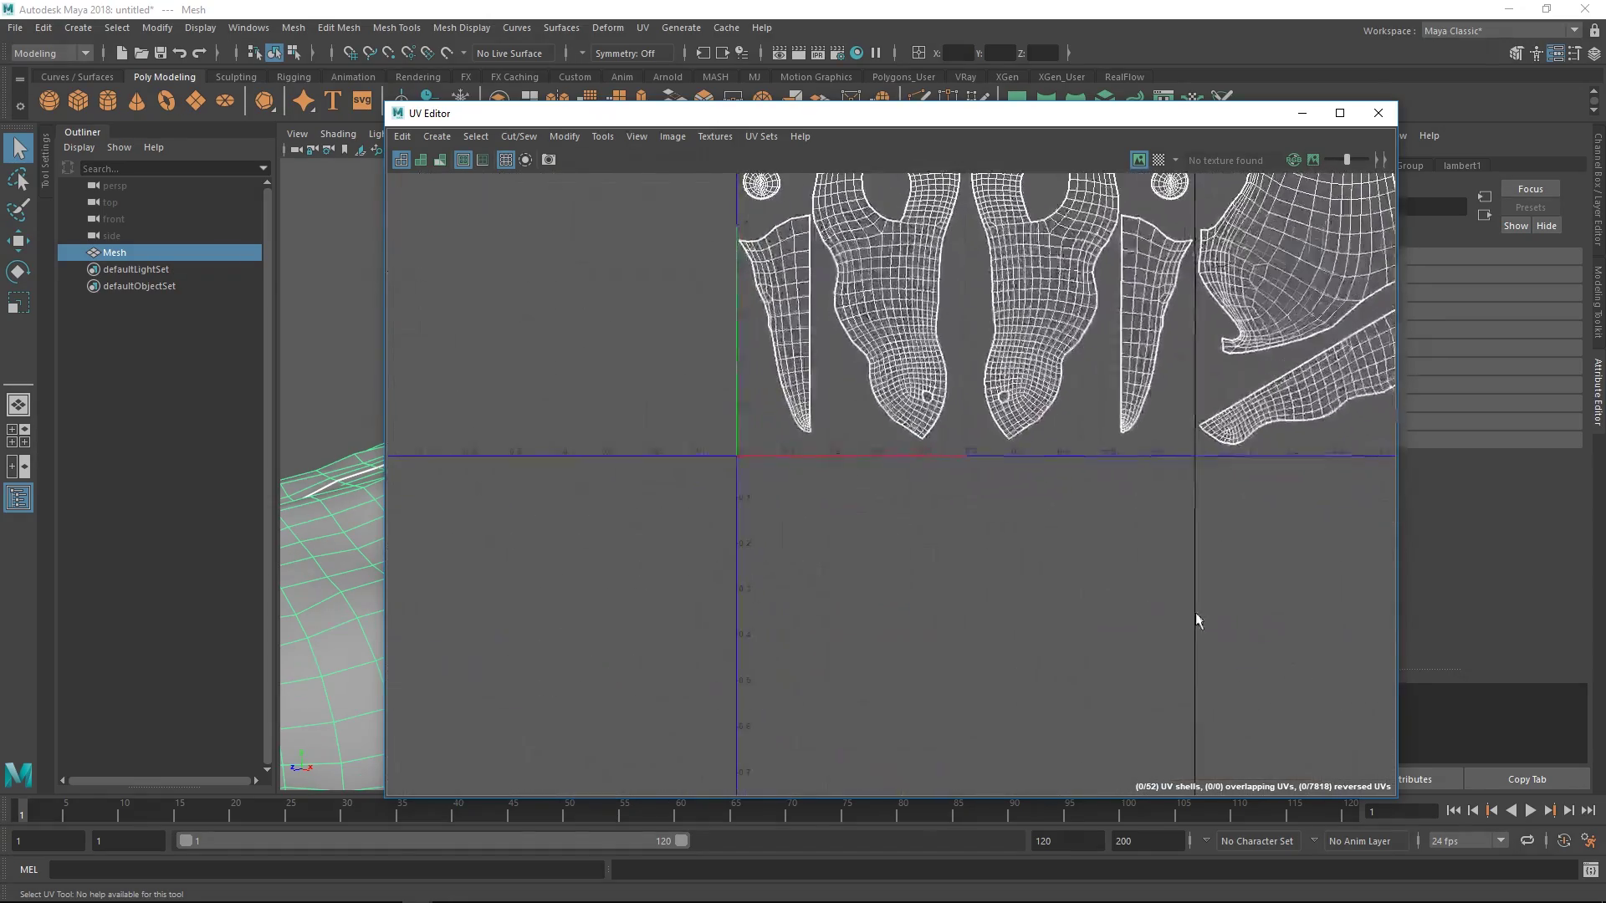
Examine the UDIM tiles in both rows, starting from the head shells in the first tile and continuing across the neighbouring body tiles.
{"action": "middle_click_drag", "start_coordinate": [1030, 541], "coordinate": [1258, 896], "text": "alt"}
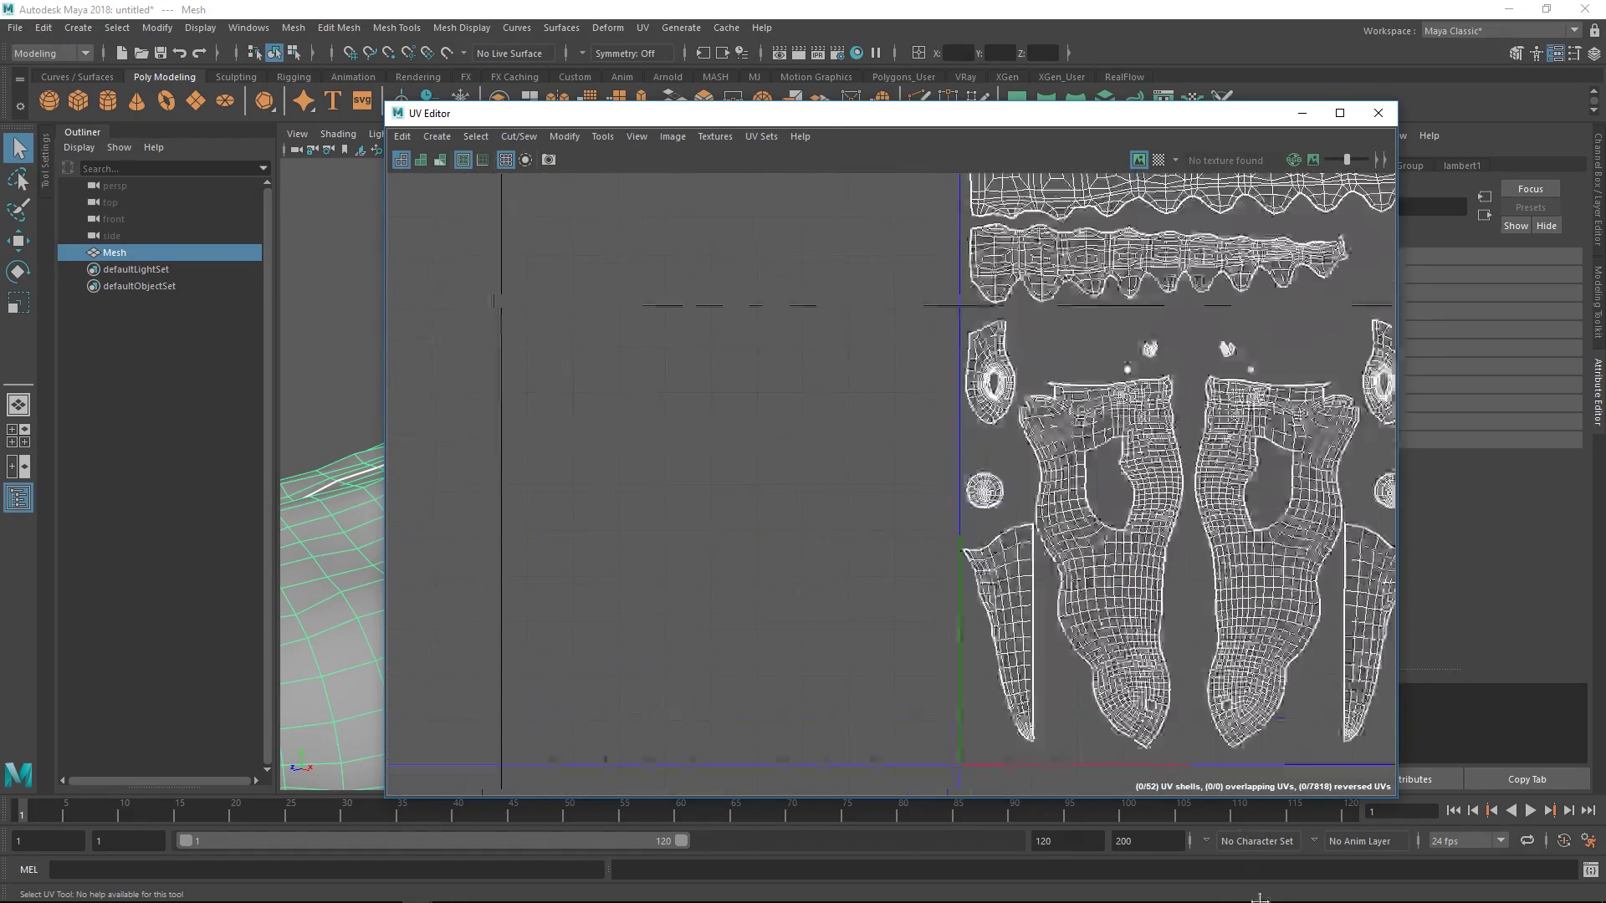
{"action": "middle_click_drag", "start_coordinate": [1260, 474], "coordinate": [815, 358], "text": "alt"}
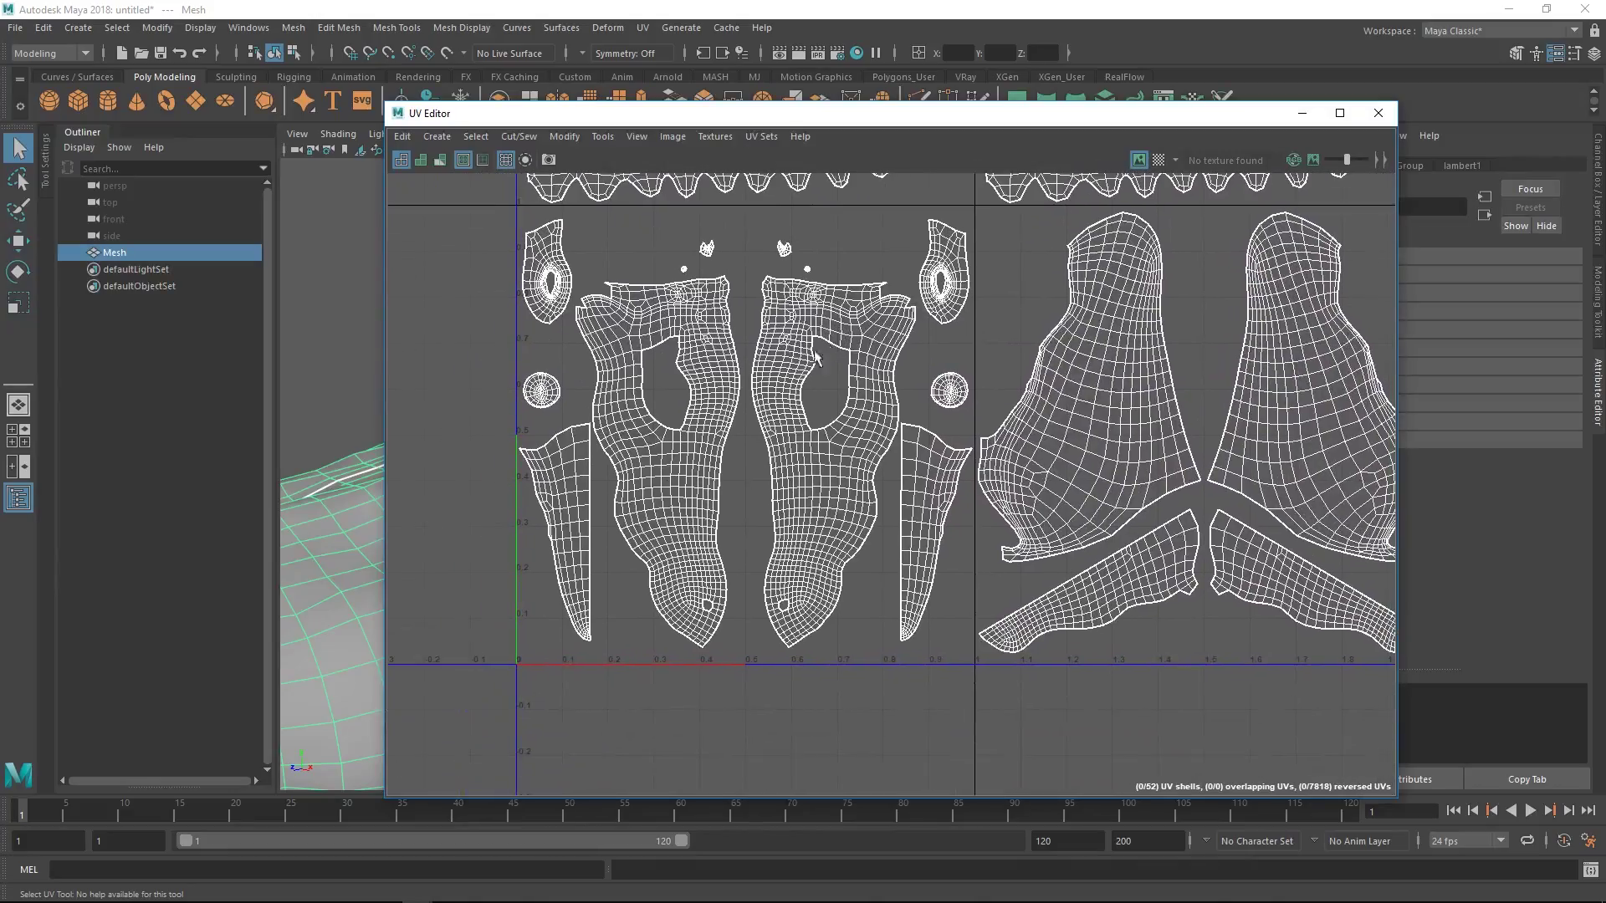
{"action": "middle_click_drag", "start_coordinate": [673, 440], "coordinate": [627, 515], "text": "alt"}
{"action": "right_click_drag", "start_coordinate": [948, 393], "coordinate": [926, 418], "text": "alt"}
{"action": "middle_click_drag", "start_coordinate": [936, 420], "coordinate": [519, 502], "text": "alt"}
{"action": "right_click_drag", "start_coordinate": [519, 502], "coordinate": [478, 540], "text": "alt"}
{"action": "middle_click_drag", "start_coordinate": [1017, 508], "coordinate": [628, 430], "text": "alt"}
{"action": "right_click_drag", "start_coordinate": [628, 431], "coordinate": [606, 452], "text": "alt"}
{"action": "middle_click_drag", "start_coordinate": [605, 452], "coordinate": [933, 589], "text": "alt"}
{"action": "right_click_drag", "start_coordinate": [525, 455], "coordinate": [542, 438], "text": "alt"}
{"action": "middle_click_drag", "start_coordinate": [542, 439], "coordinate": [671, 438], "text": "alt"}
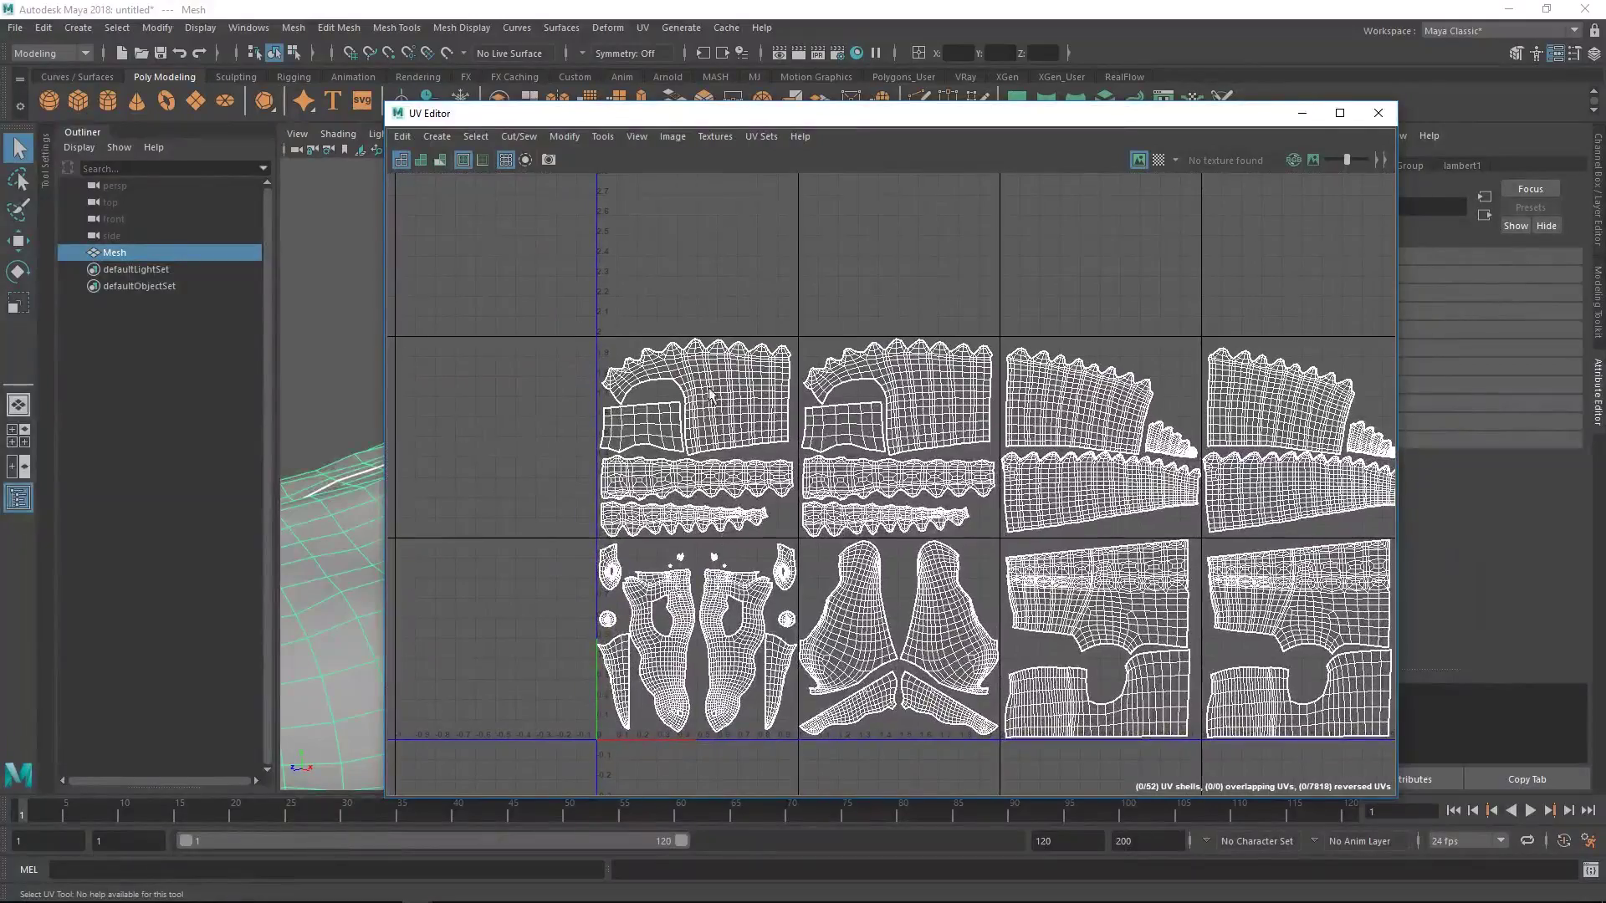
Examine the full extent of the UDIM grid, including the empty tiles above the two rows of shells.
{"action": "right_click_drag", "start_coordinate": [1191, 411], "coordinate": [1000, 344], "text": "alt"}
{"action": "middle_click_drag", "start_coordinate": [1000, 344], "coordinate": [761, 702], "text": "alt"}
{"action": "middle_click_drag", "start_coordinate": [857, 497], "coordinate": [790, 820], "text": "alt"}
{"action": "mouse_move", "coordinate": [912, 368]}
{"action": "middle_mouse_down", "text": "alt"}
{"action": "mouse_move", "coordinate": [863, 814]}
{"action": "mouse_move", "coordinate": [837, 500]}
{"action": "mouse_move", "coordinate": [898, 343]}
{"action": "middle_mouse_up", "text": "alt"}
{"action": "right_click_drag", "start_coordinate": [799, 383], "coordinate": [738, 395], "text": "alt"}
{"action": "middle_click_drag", "start_coordinate": [855, 479], "coordinate": [785, 394], "text": "alt"}
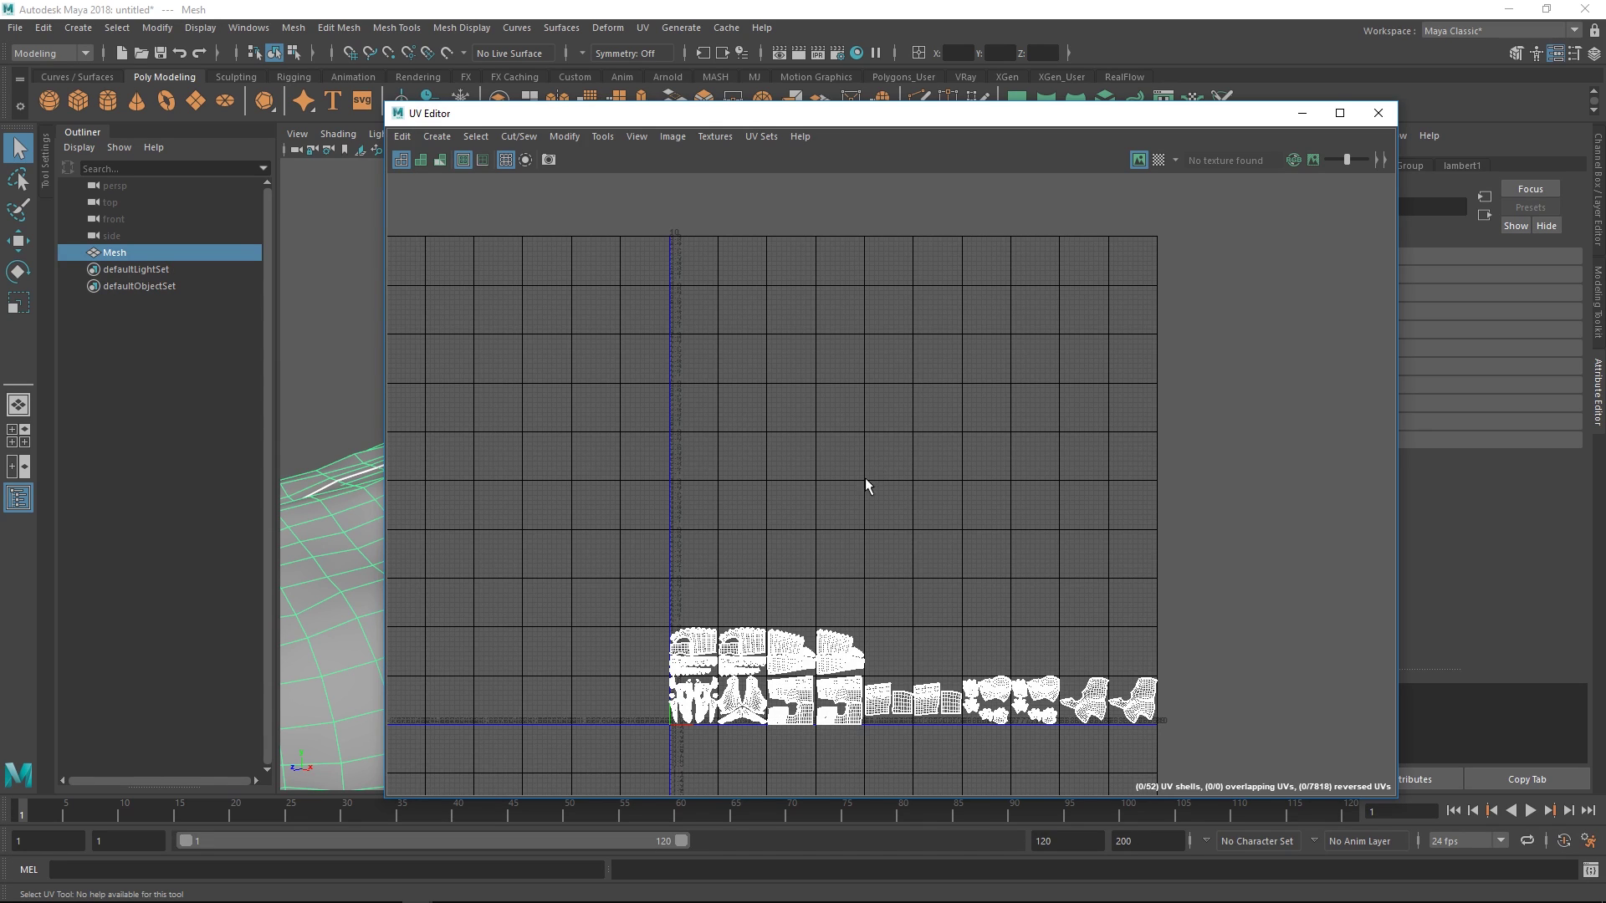
Move the UV Editor off the model and inspect the UV seams along the crocodile's back, flank and tail.
{"action": "left_click_drag", "start_coordinate": [664, 122], "coordinate": [1230, 495]}
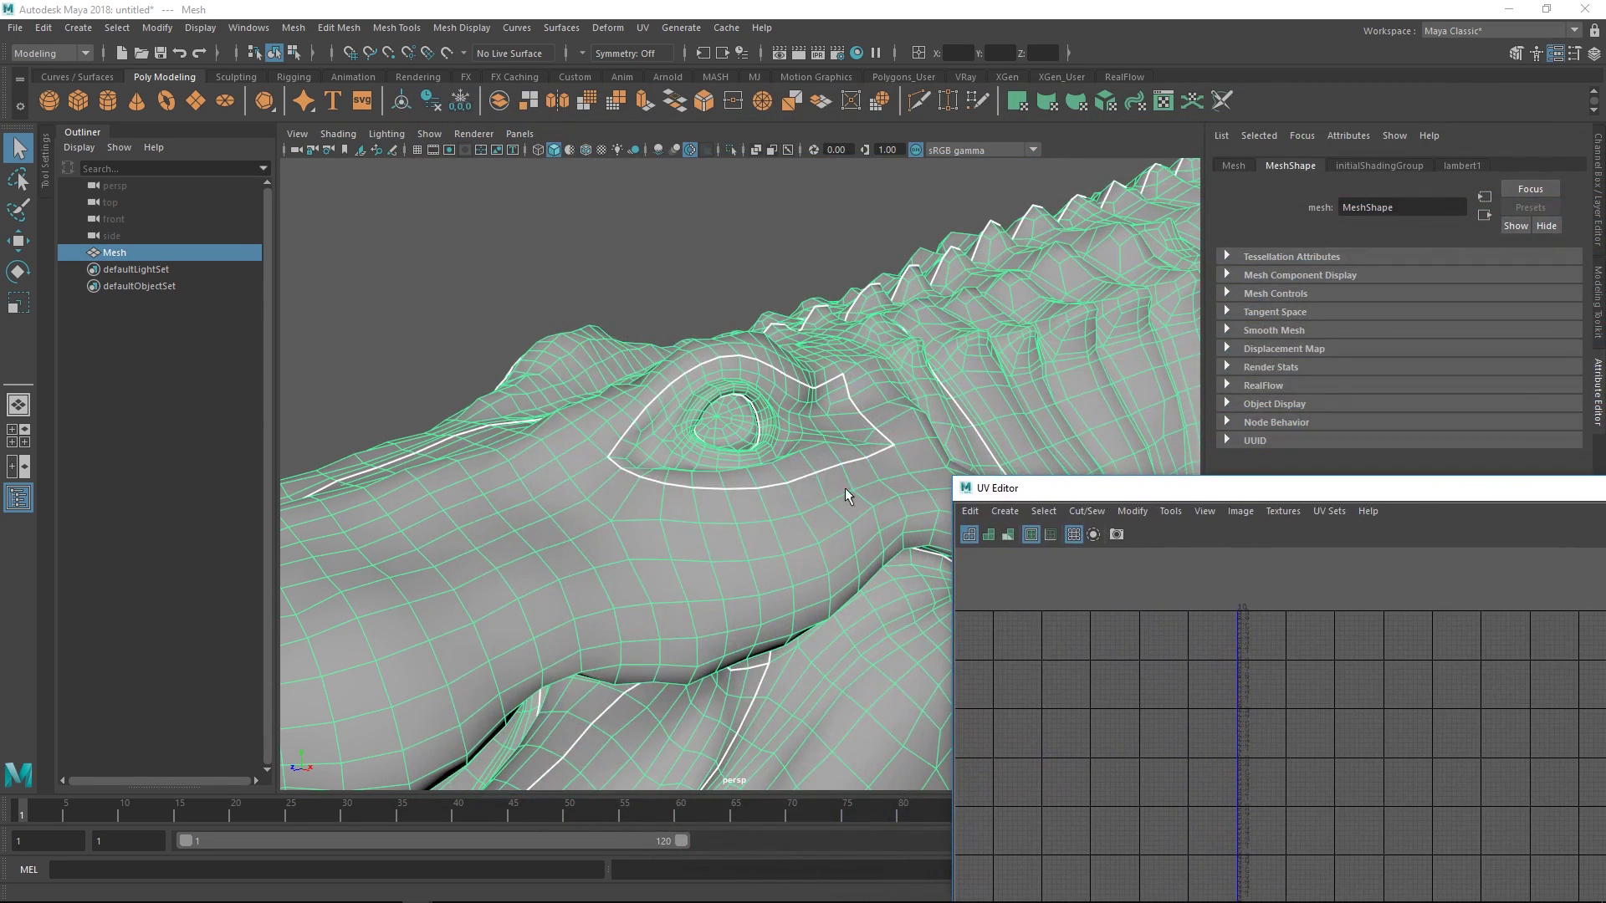
{"action": "scroll", "coordinate": [850, 420], "scroll_direction": "down", "scroll_amount": 10}
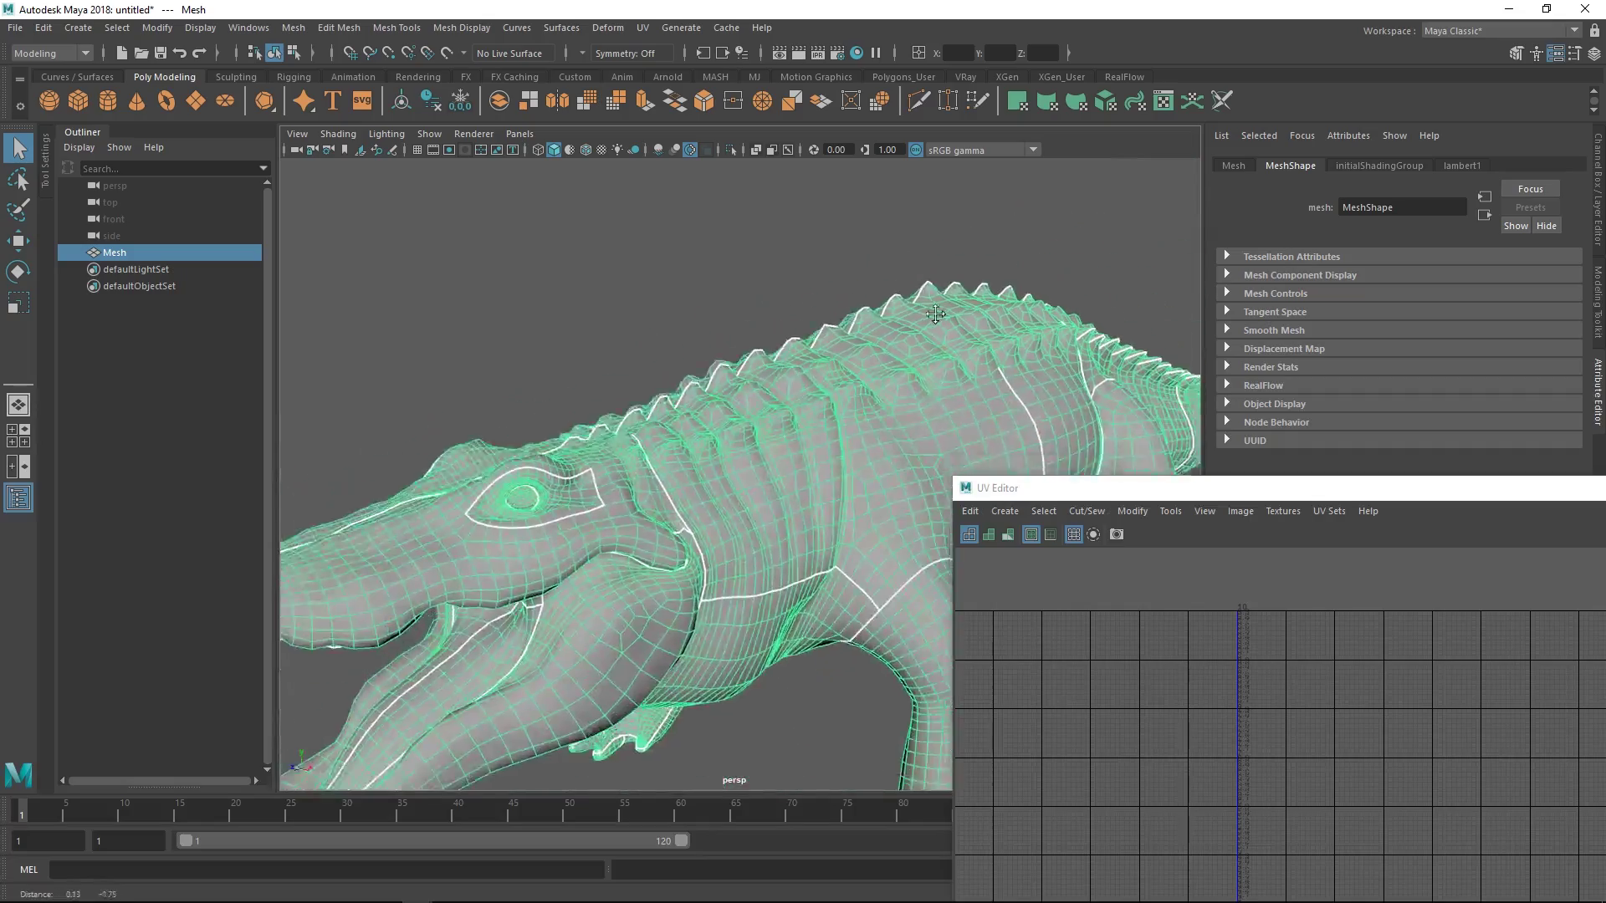
{"action": "left_click_drag", "start_coordinate": [993, 325], "coordinate": [951, 366], "text": "alt"}
{"action": "middle_click_drag", "start_coordinate": [950, 366], "coordinate": [792, 401], "text": "alt"}
{"action": "right_click_drag", "start_coordinate": [792, 402], "coordinate": [1109, 353], "text": "alt"}
{"action": "scroll", "coordinate": [867, 369], "scroll_direction": "up", "scroll_amount": 15}
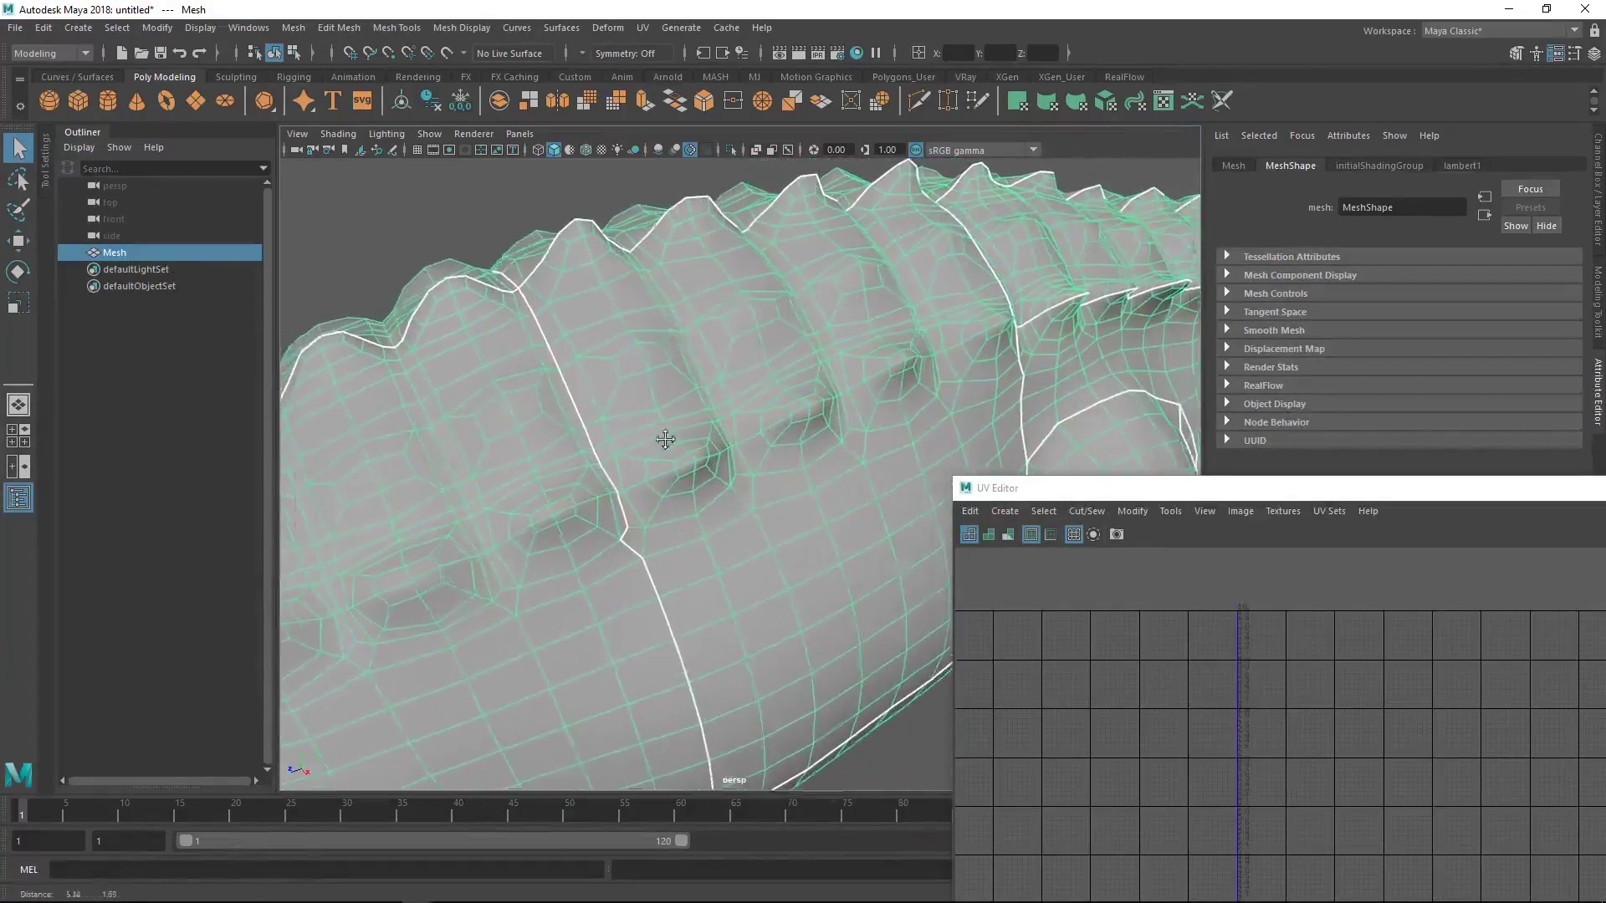
{"action": "scroll", "coordinate": [983, 411], "scroll_direction": "down", "scroll_amount": 15}
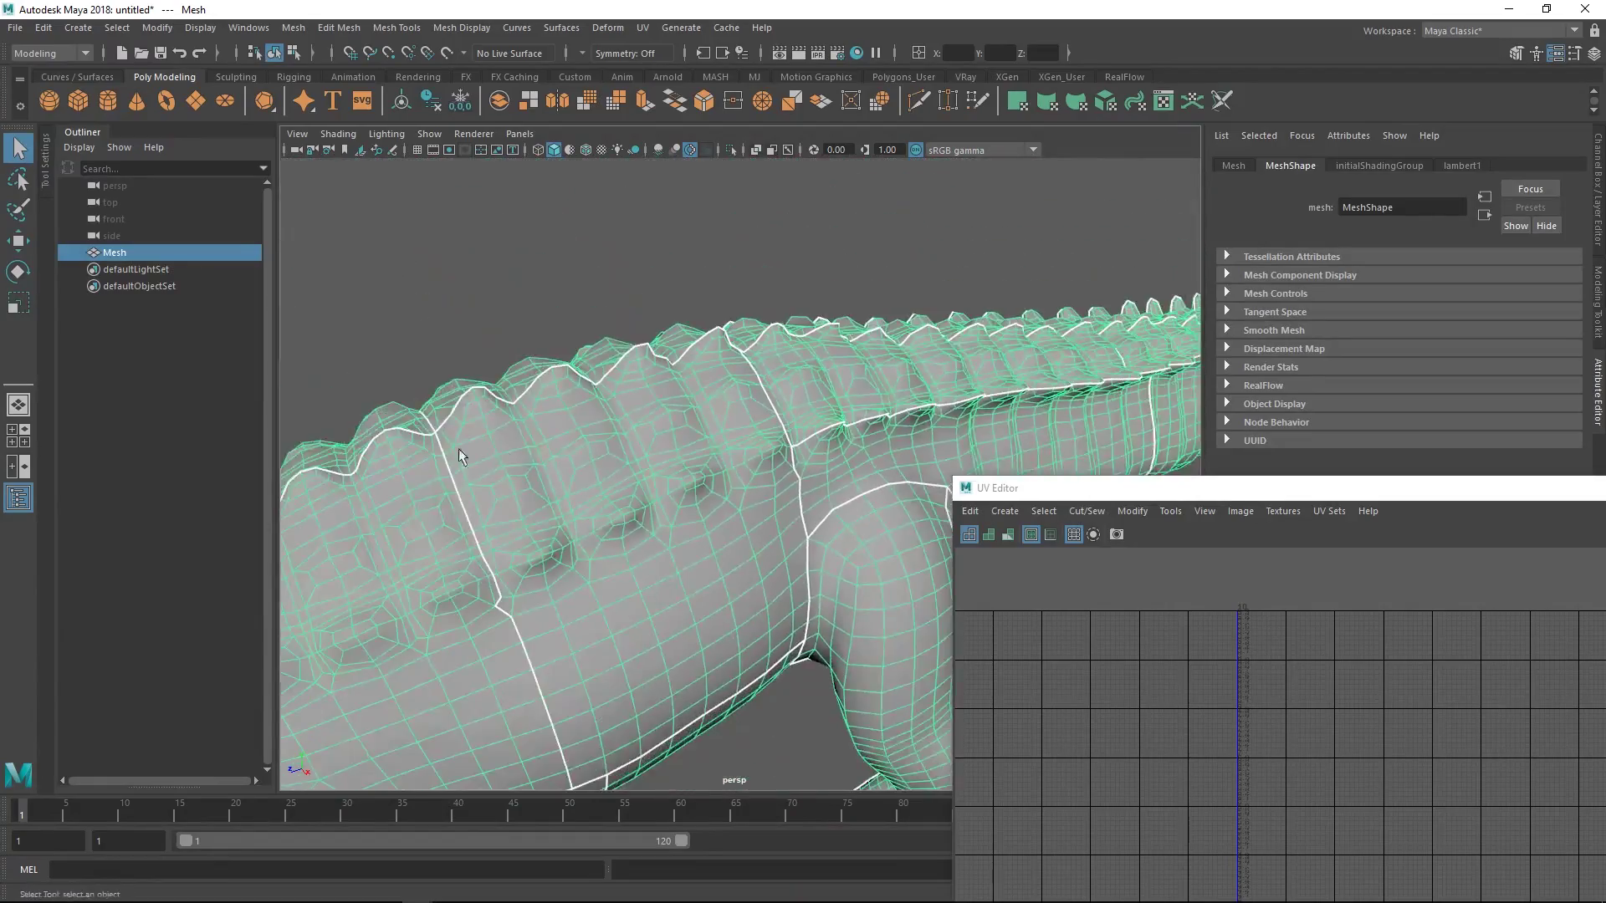
{"action": "right_click_drag", "start_coordinate": [1062, 451], "coordinate": [865, 454], "text": "alt"}
{"action": "middle_click_drag", "start_coordinate": [865, 454], "coordinate": [656, 484], "text": "alt"}
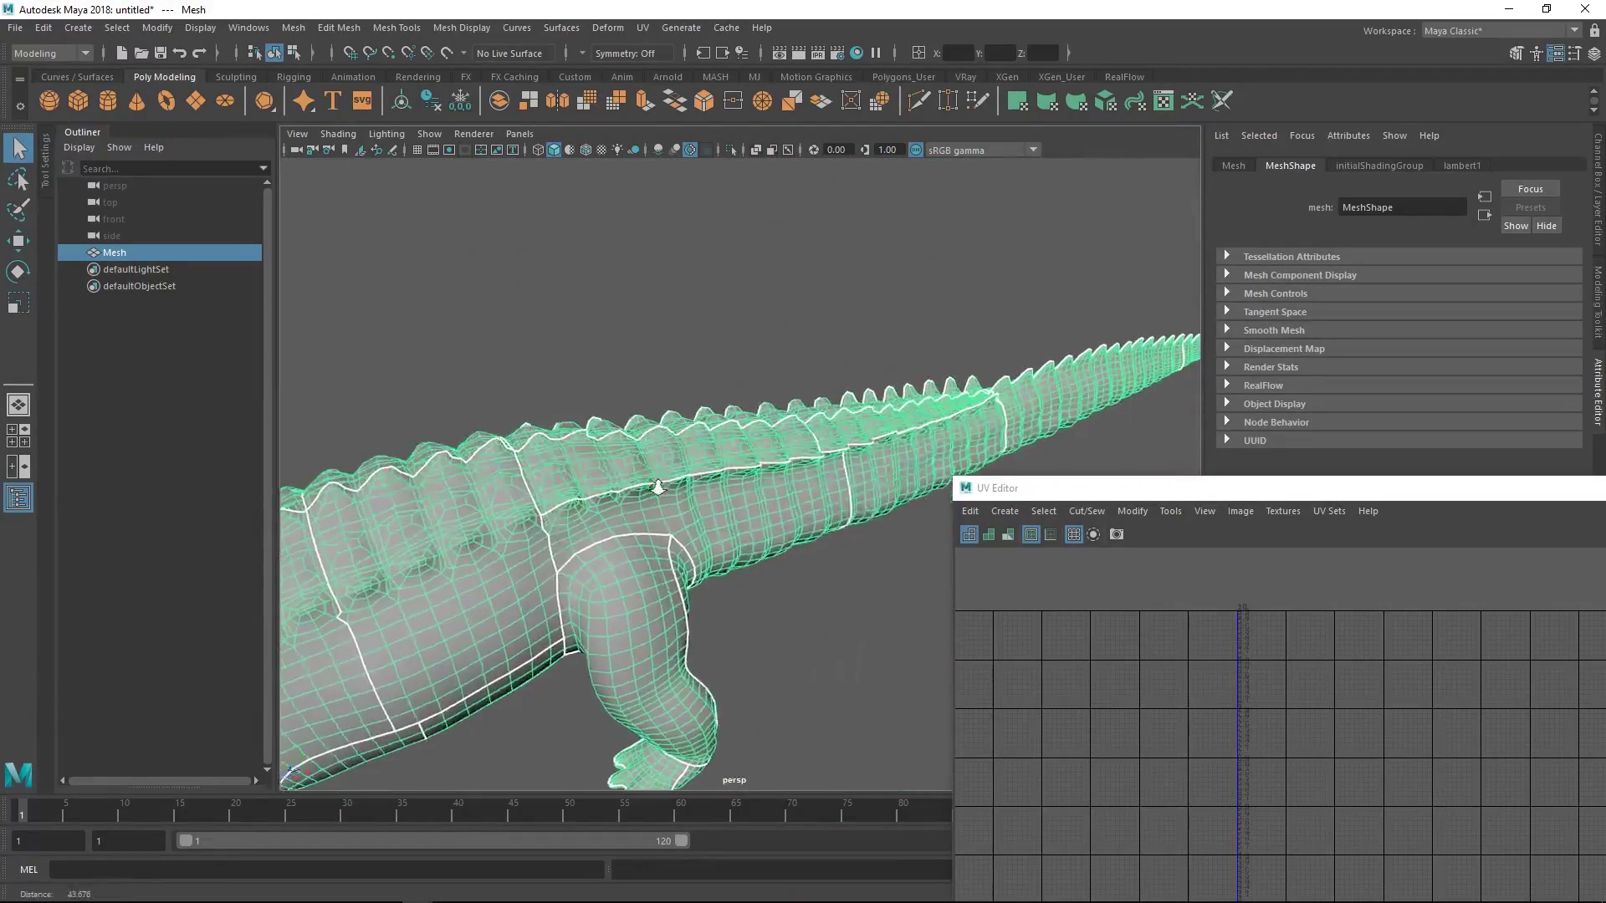
{"action": "right_click_drag", "start_coordinate": [656, 485], "coordinate": [1113, 524], "text": "alt"}
{"action": "scroll", "coordinate": [767, 502], "scroll_direction": "up", "scroll_amount": 5}
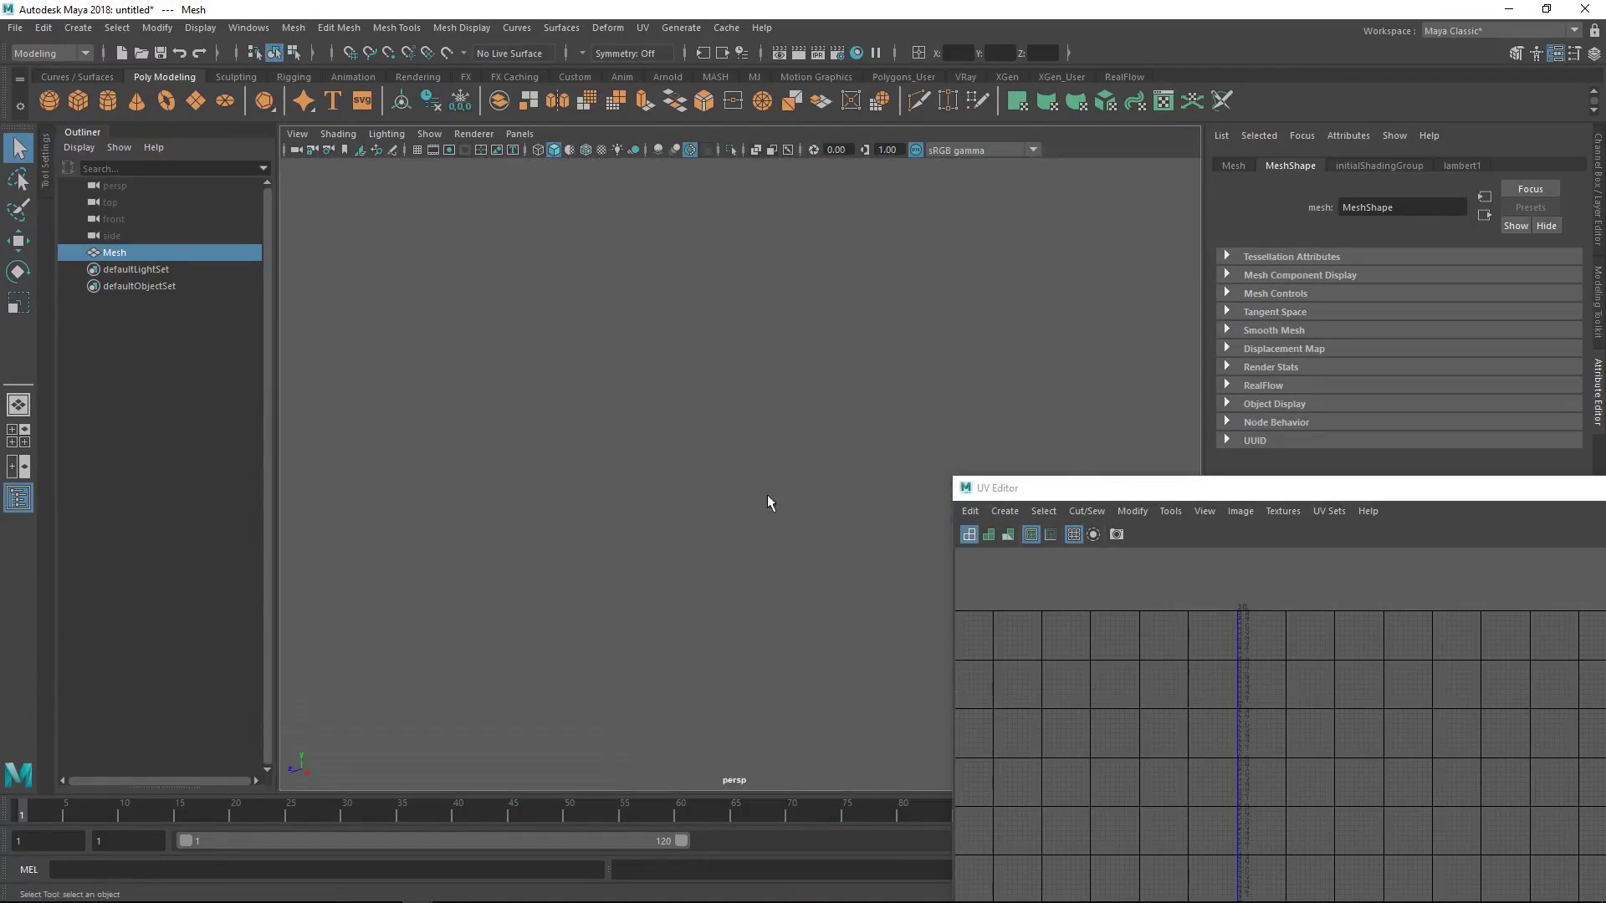
{"action": "scroll", "coordinate": [419, 494], "scroll_direction": "down", "scroll_amount": 15}
{"action": "scroll", "coordinate": [589, 546], "scroll_direction": "down", "scroll_amount": 5}
Inspect the UV seams around the crocodile's neck, jaw corner and front shoulder.
{"action": "left_click_drag", "start_coordinate": [589, 546], "coordinate": [670, 477], "text": "alt"}
{"action": "middle_click_drag", "start_coordinate": [670, 477], "coordinate": [793, 540], "text": "alt"}
{"action": "left_click_drag", "start_coordinate": [789, 532], "coordinate": [733, 502], "text": "alt"}
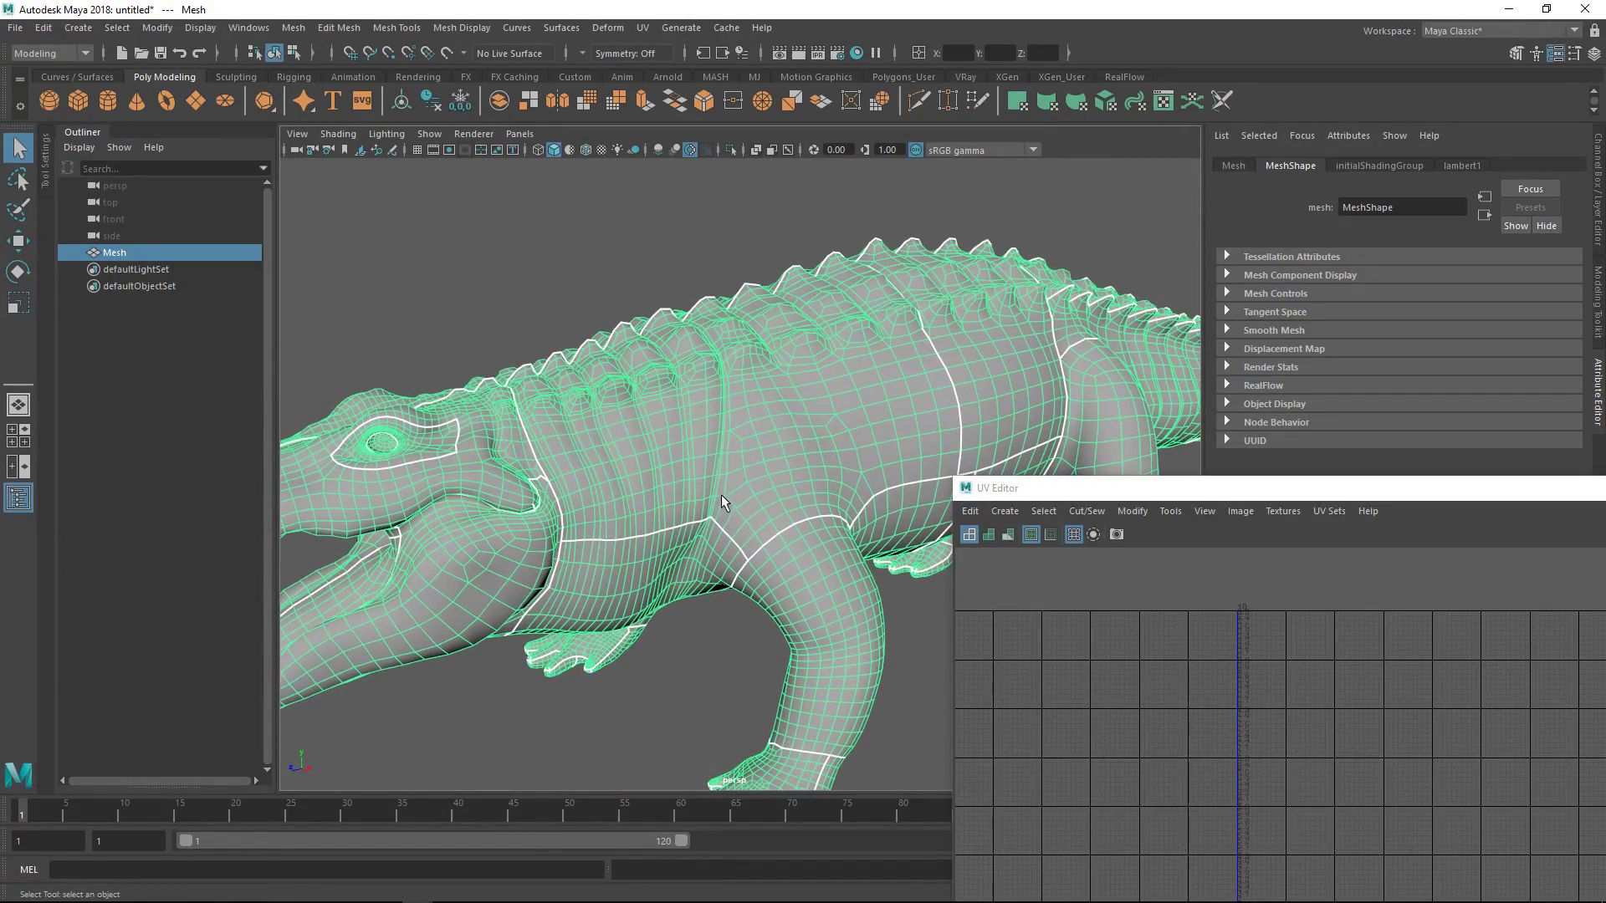
{"action": "right_click_drag", "start_coordinate": [691, 499], "coordinate": [661, 481], "text": "alt"}
{"action": "middle_click_drag", "start_coordinate": [661, 481], "coordinate": [694, 505], "text": "alt"}
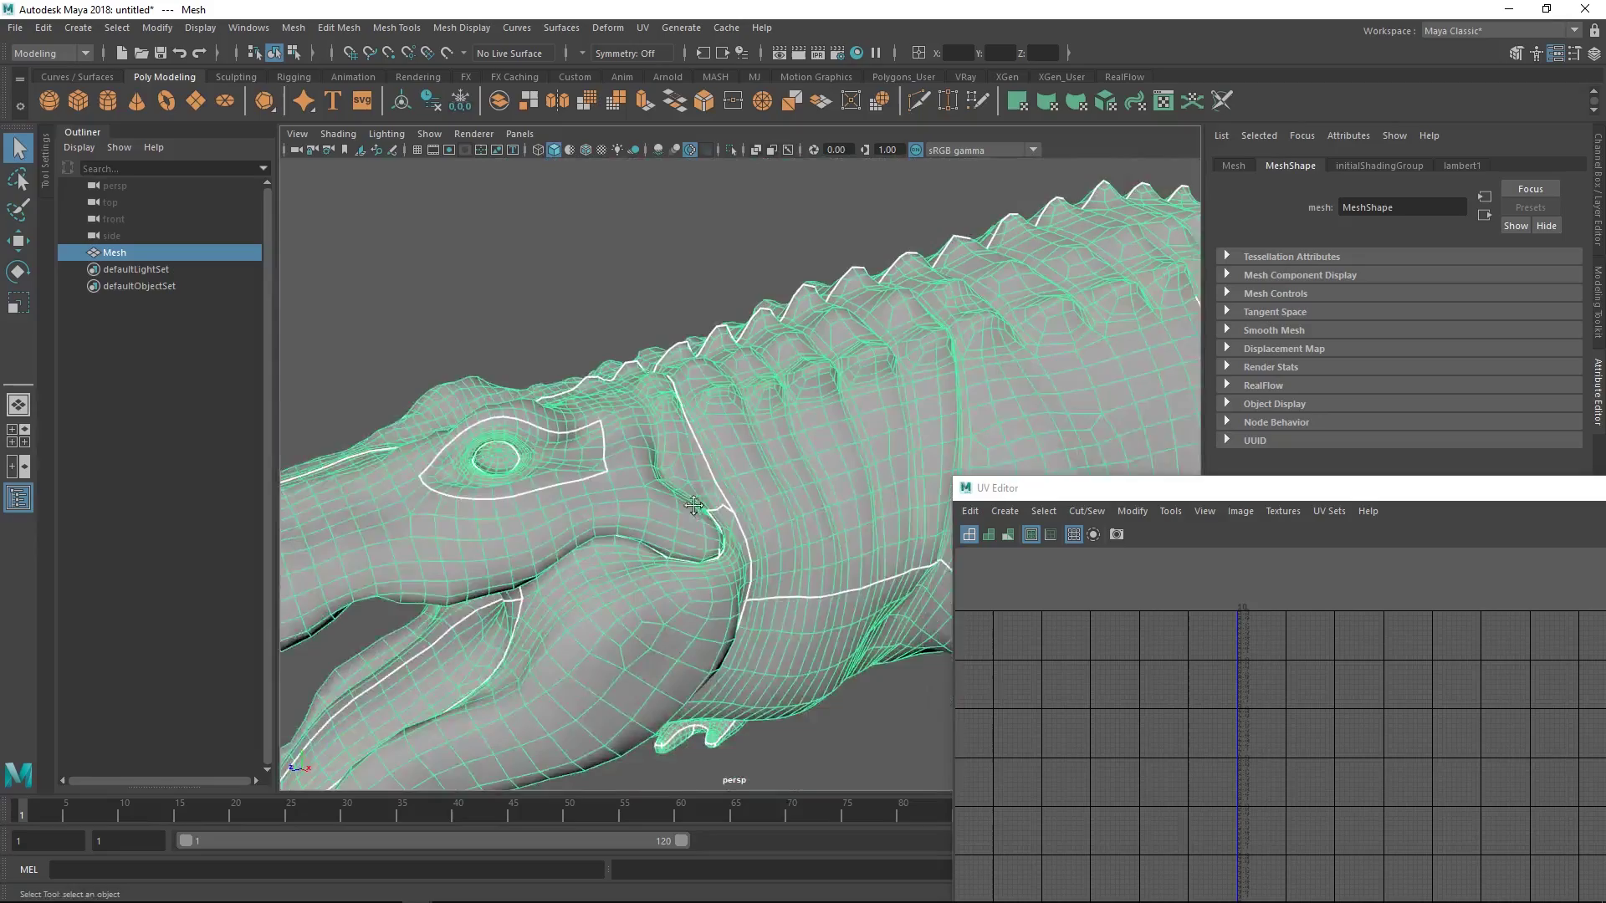
{"action": "left_click_drag", "start_coordinate": [693, 505], "coordinate": [701, 490], "text": "alt"}
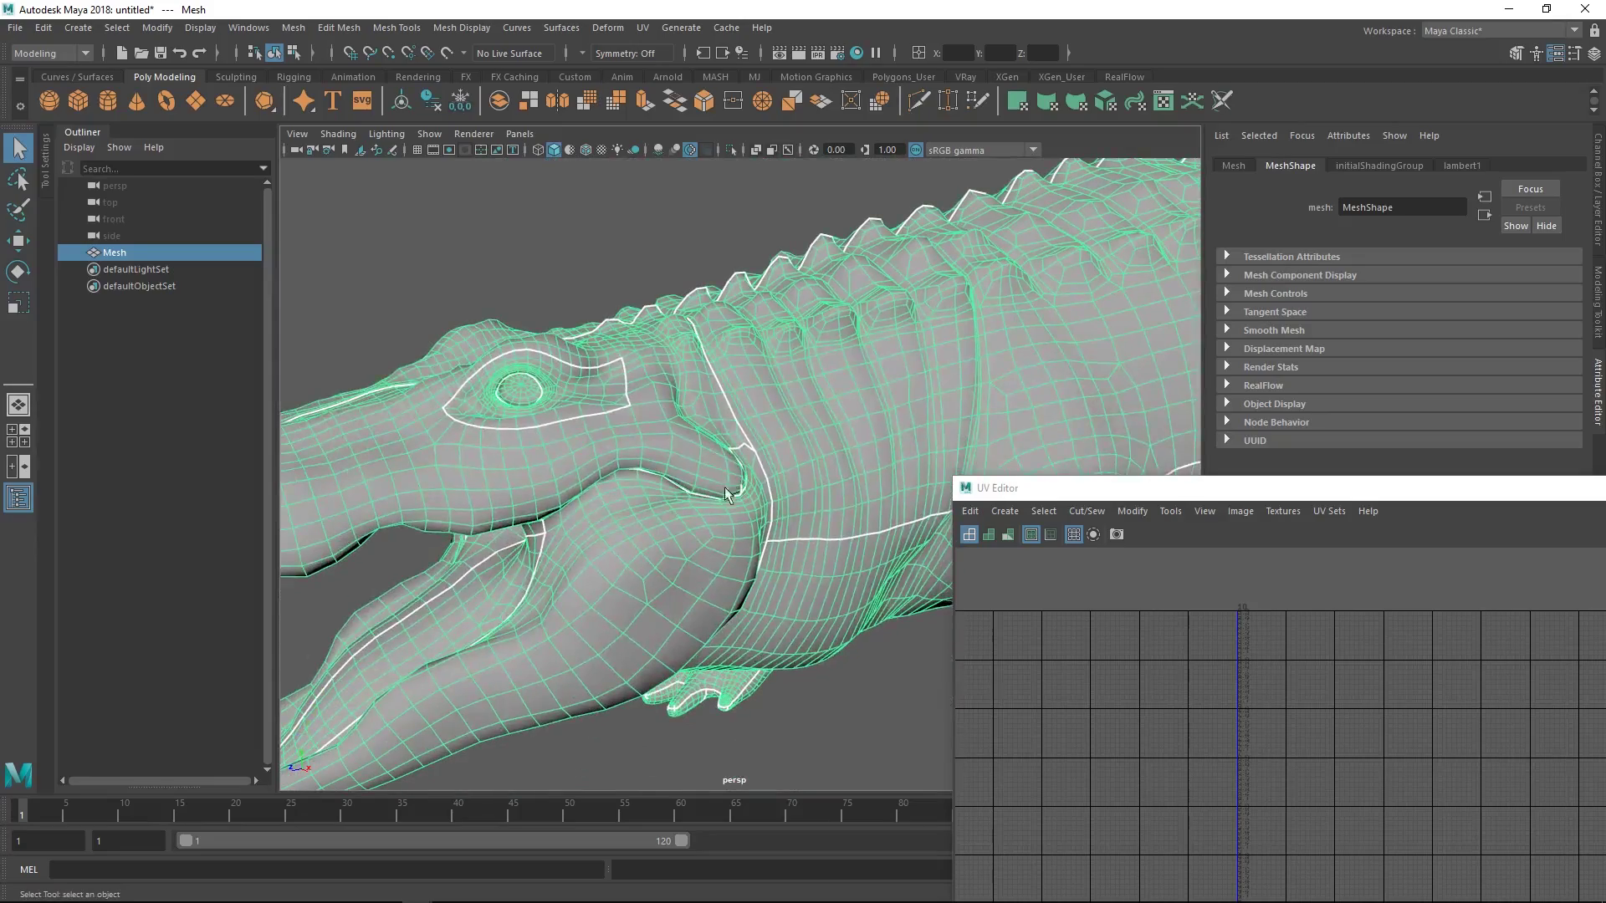
{"action": "right_click_drag", "start_coordinate": [707, 431], "coordinate": [751, 441], "text": "alt"}
{"action": "left_click_drag", "start_coordinate": [733, 434], "coordinate": [725, 449], "text": "alt"}
{"action": "middle_click_drag", "start_coordinate": [715, 518], "coordinate": [778, 369], "text": "alt"}
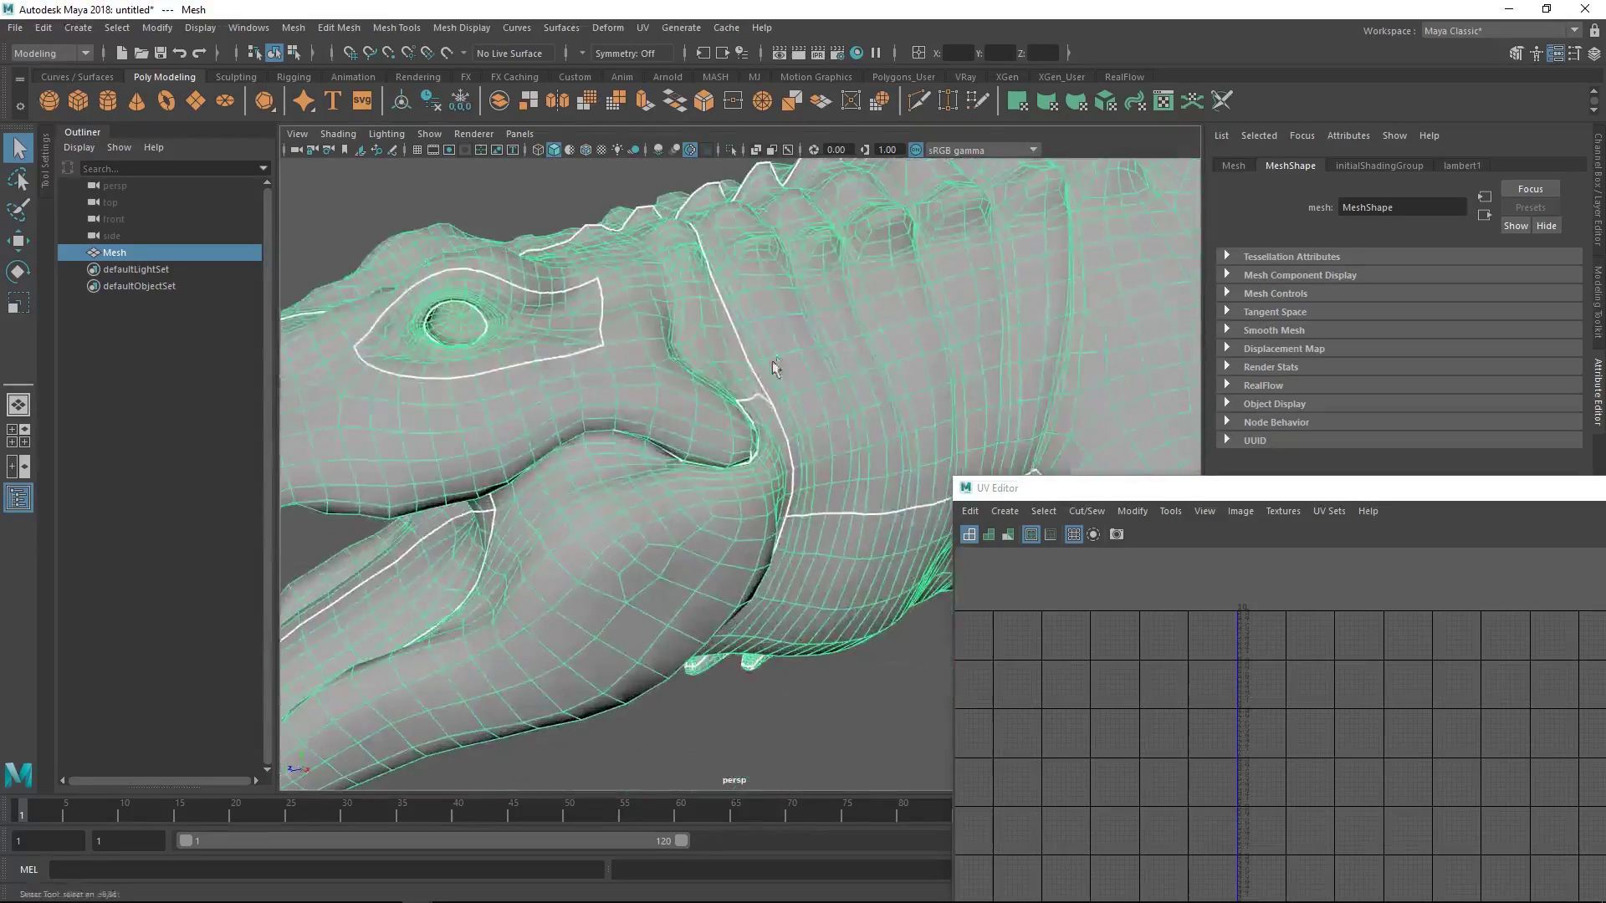
{"action": "left_click_drag", "start_coordinate": [778, 369], "coordinate": [760, 390], "text": "alt"}
{"action": "right_click_drag", "start_coordinate": [760, 391], "coordinate": [669, 351], "text": "alt"}
{"action": "middle_click_drag", "start_coordinate": [878, 334], "coordinate": [694, 448], "text": "alt"}
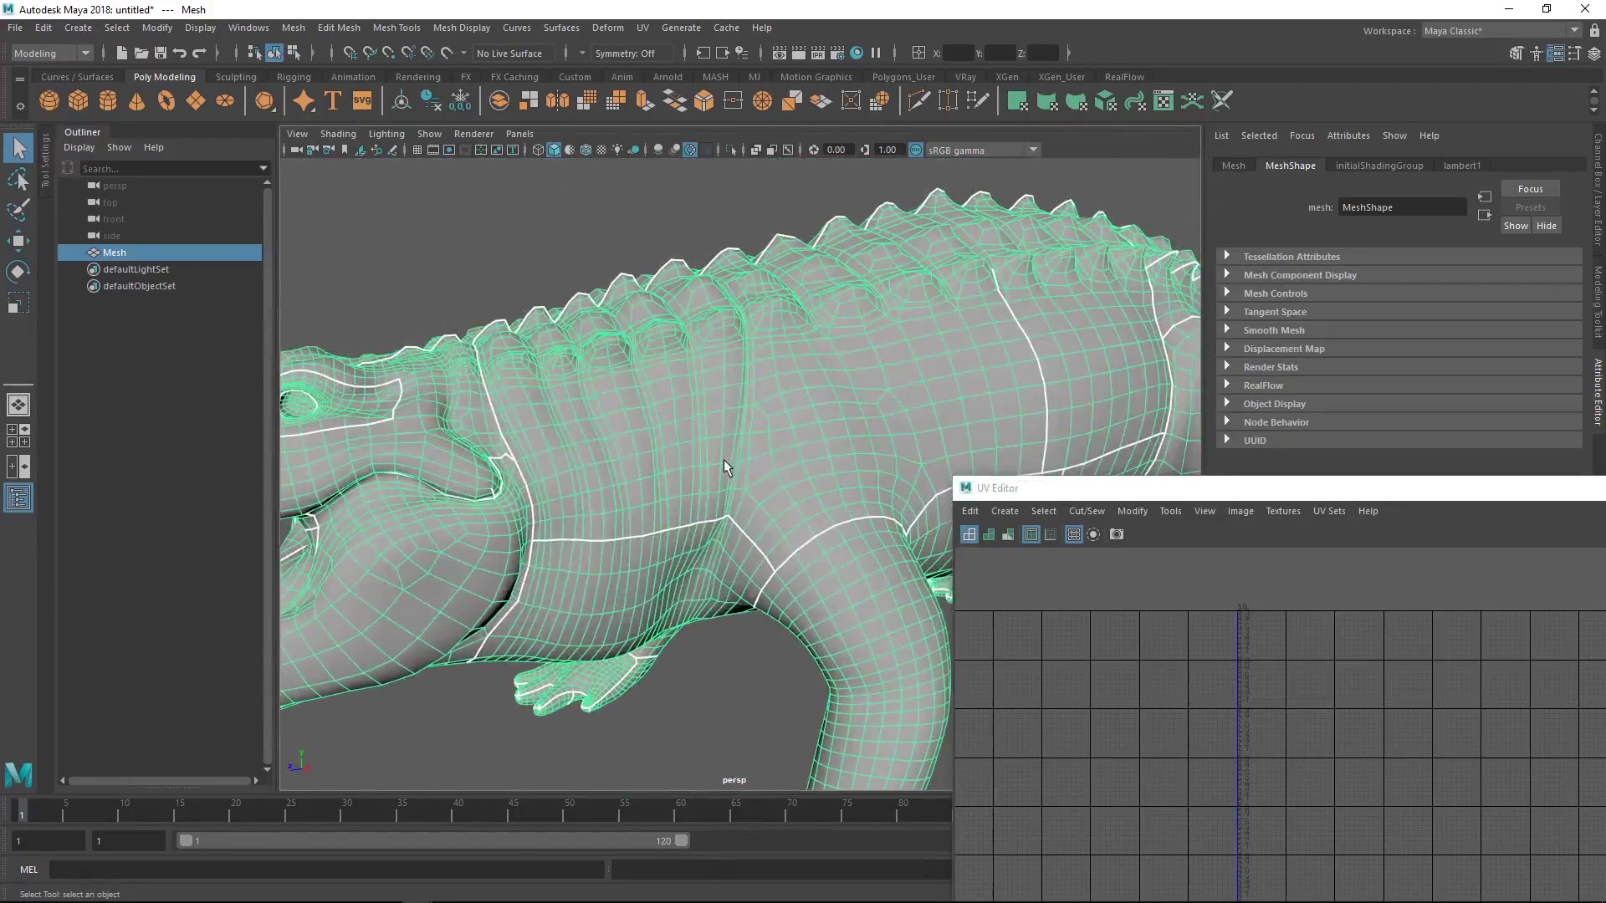
{"action": "left_click_drag", "start_coordinate": [724, 460], "coordinate": [760, 400], "text": "alt"}
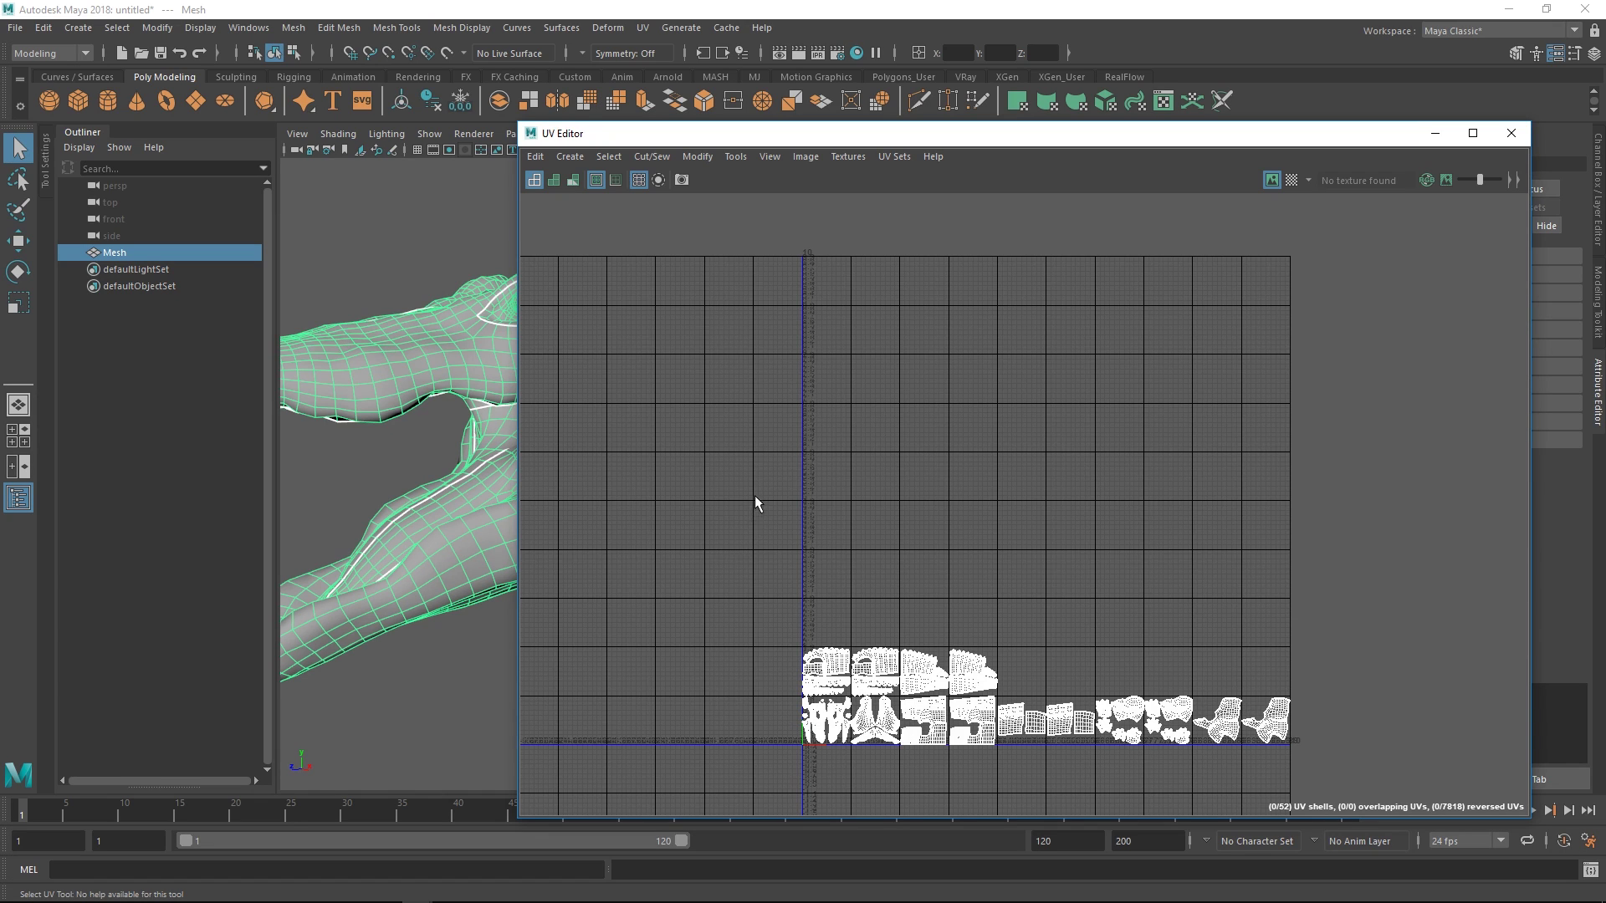
Place the UV Editor beside the model and frame the rows of occupied UDIM tiles in it.
{"action": "left_click_drag", "start_coordinate": [781, 142], "coordinate": [798, 238]}
{"action": "left_click_drag", "start_coordinate": [541, 230], "coordinate": [947, 278]}
{"action": "middle_click_drag", "start_coordinate": [1226, 665], "coordinate": [1016, 405], "text": "alt"}
{"action": "right_click_drag", "start_coordinate": [1030, 419], "coordinate": [1168, 526], "text": "alt"}
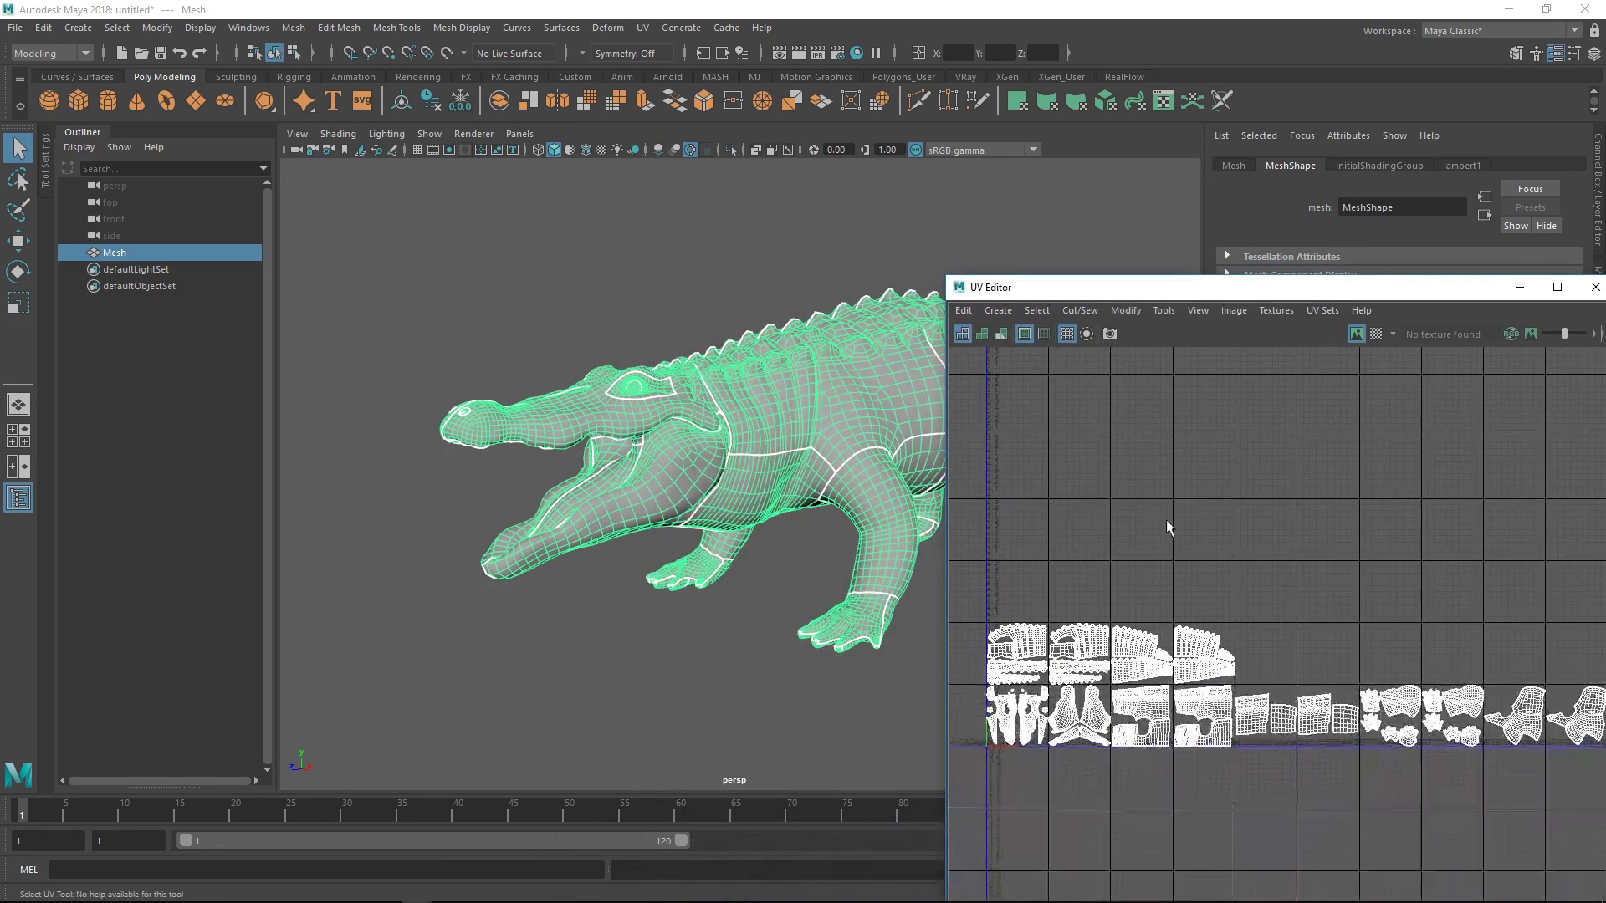
Frame the crocodile's head and front body beside the UDIM layout for comparison.
{"action": "middle_click_drag", "start_coordinate": [727, 384], "coordinate": [705, 450], "text": "alt"}
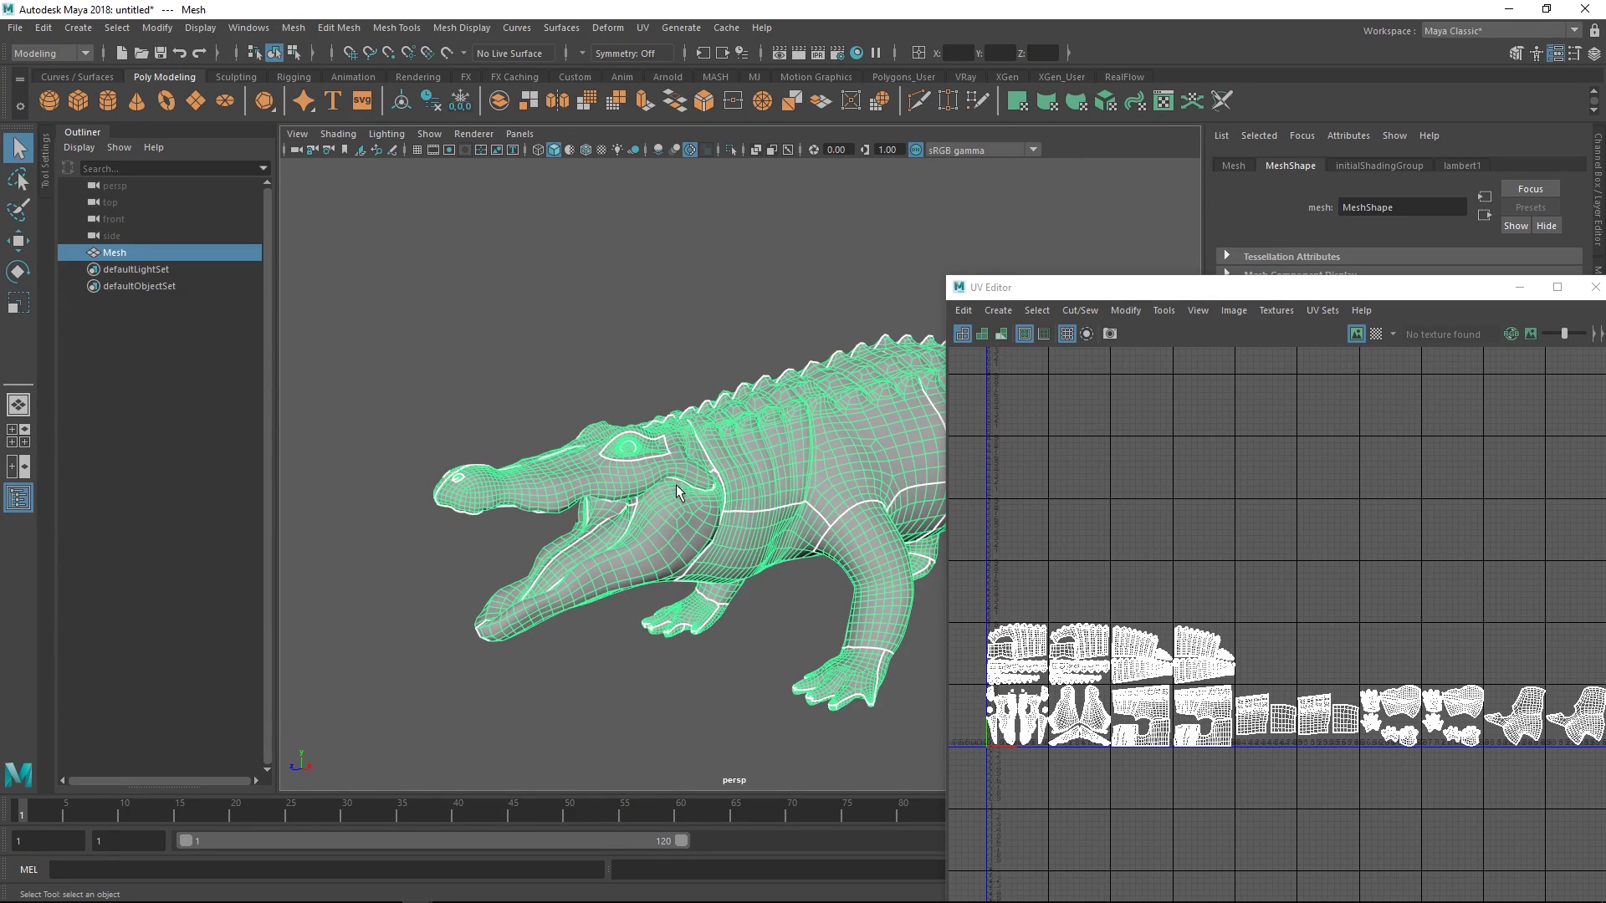
{"action": "left_click_drag", "start_coordinate": [676, 485], "coordinate": [695, 499], "text": "alt"}
{"action": "middle_click_drag", "start_coordinate": [699, 498], "coordinate": [590, 522], "text": "alt"}
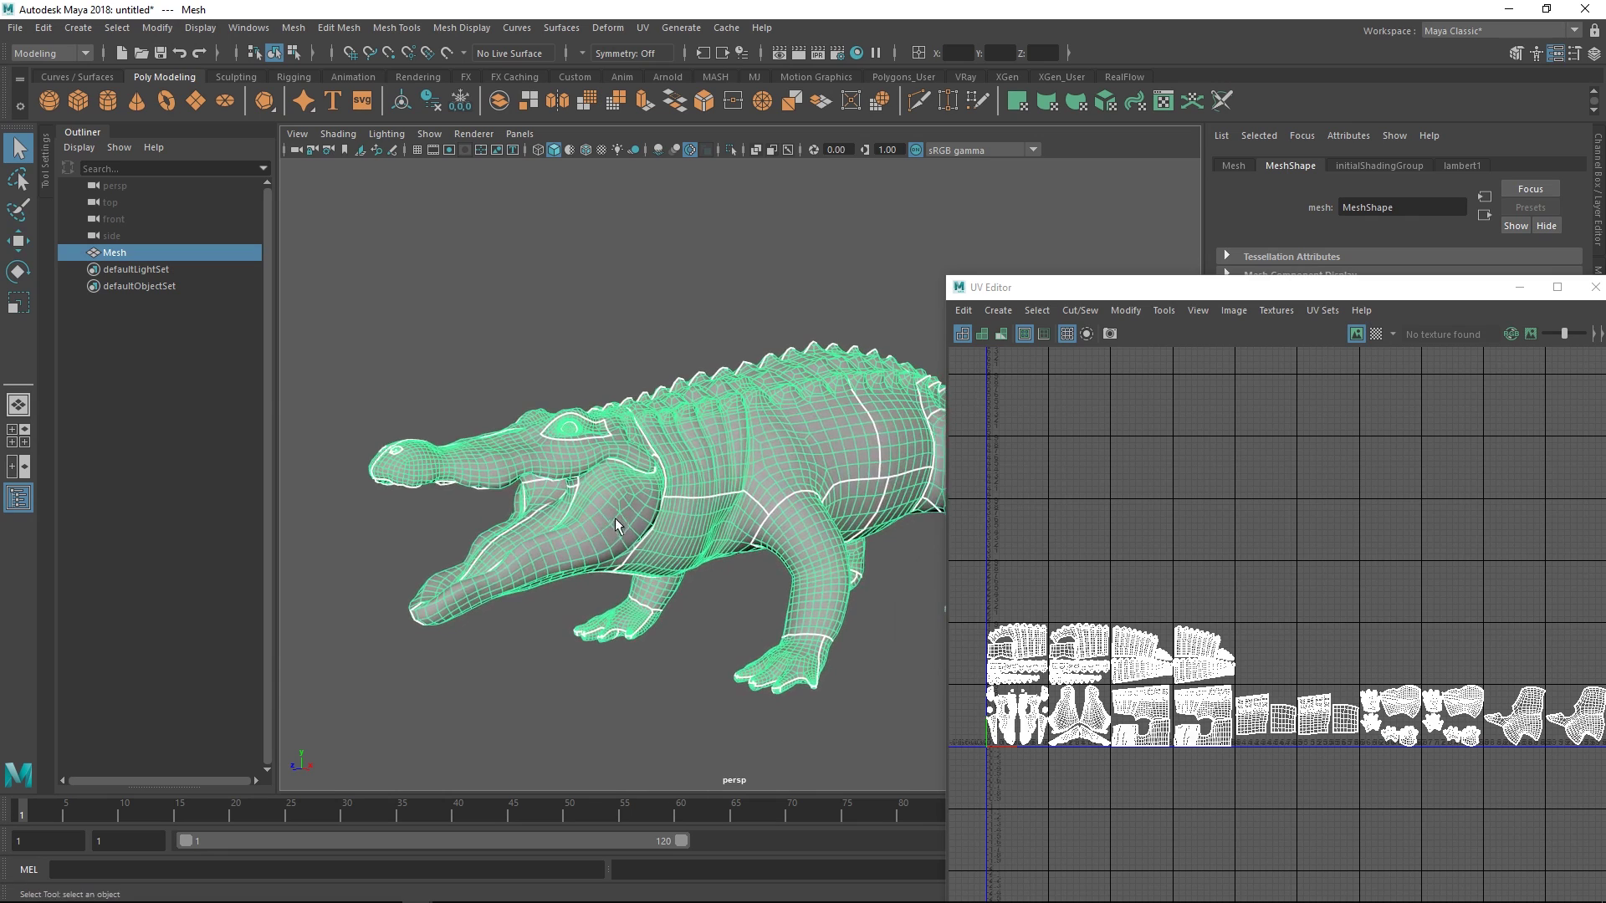
{"action": "right_click_drag", "start_coordinate": [615, 520], "coordinate": [685, 532], "text": "alt"}
{"action": "mouse_move", "coordinate": [681, 514]}
{"action": "middle_mouse_down", "text": "alt"}
{"action": "mouse_move", "coordinate": [662, 508]}
{"action": "mouse_move", "coordinate": [682, 498]}
{"action": "middle_mouse_up", "text": "alt"}
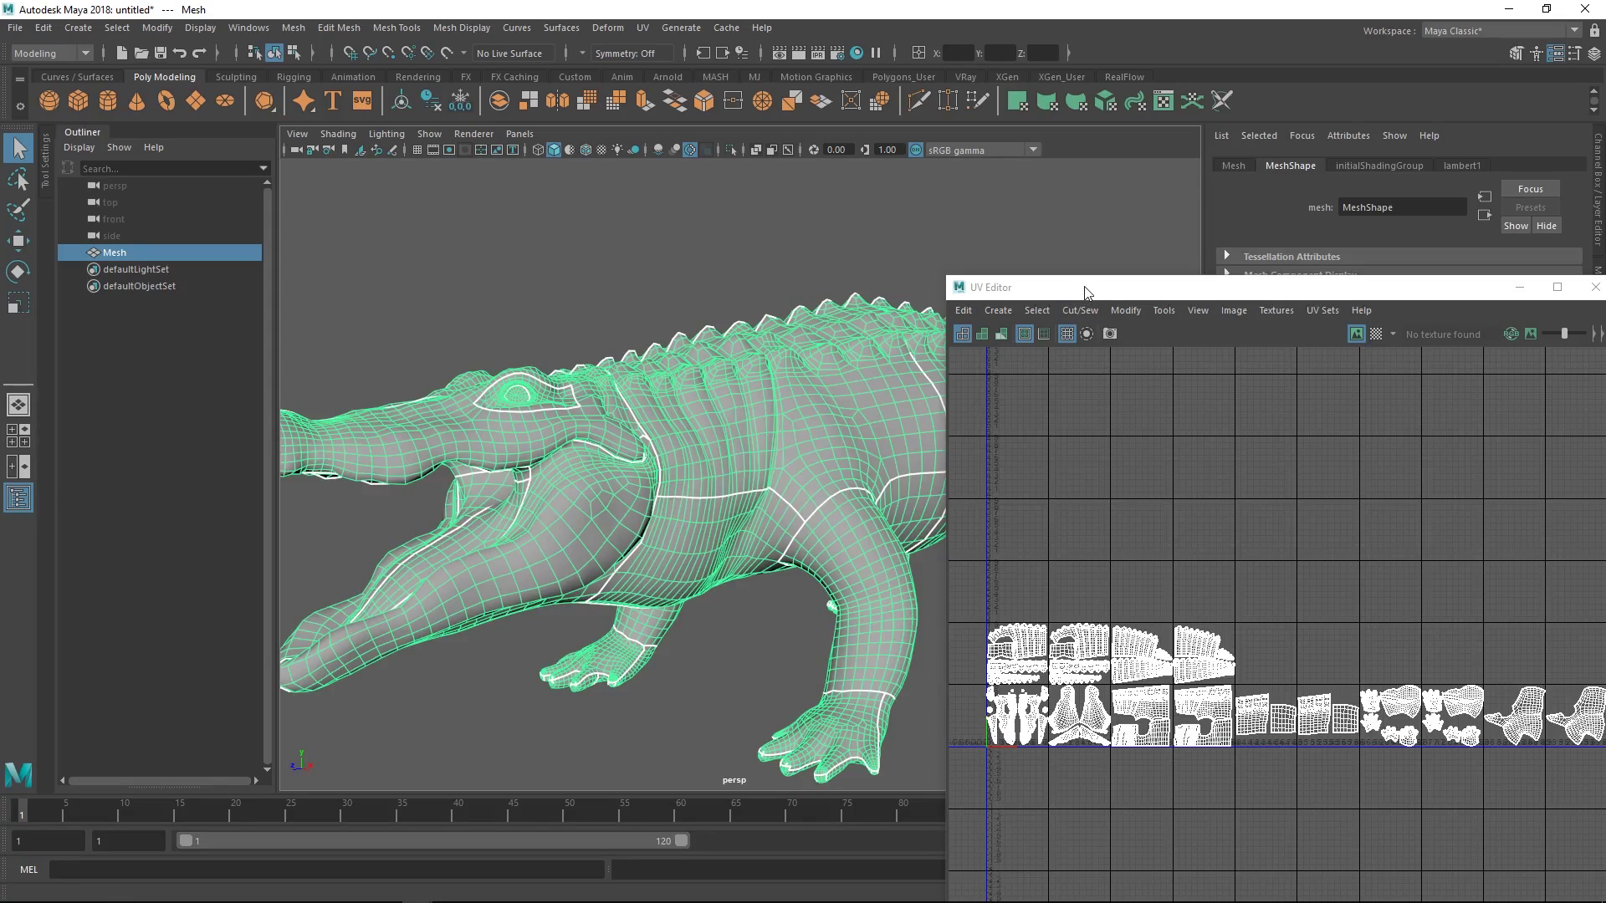
{"action": "left_click_drag", "start_coordinate": [1078, 288], "coordinate": [982, 271]}
{"action": "right_click_drag", "start_coordinate": [1011, 415], "coordinate": [985, 415], "text": "alt"}
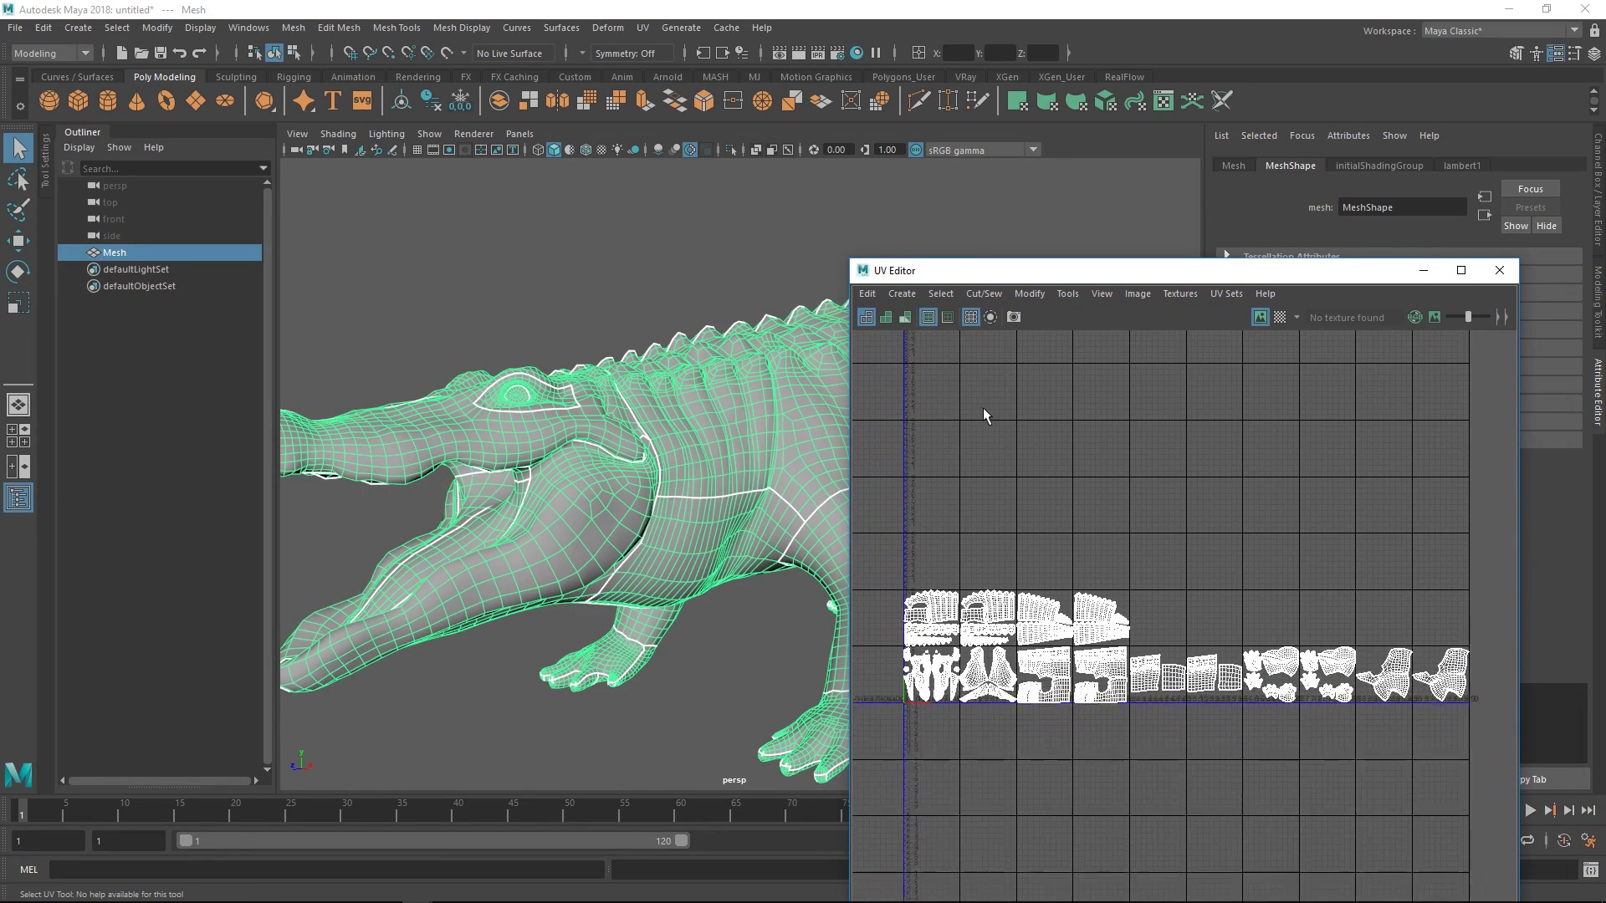
Inspect the UV seams around the crocodile's eye socket up close and across the snout and open jaws.
{"action": "left_click_drag", "start_coordinate": [486, 352], "coordinate": [505, 427], "text": "alt"}
{"action": "right_click_drag", "start_coordinate": [505, 427], "coordinate": [702, 410], "text": "alt"}
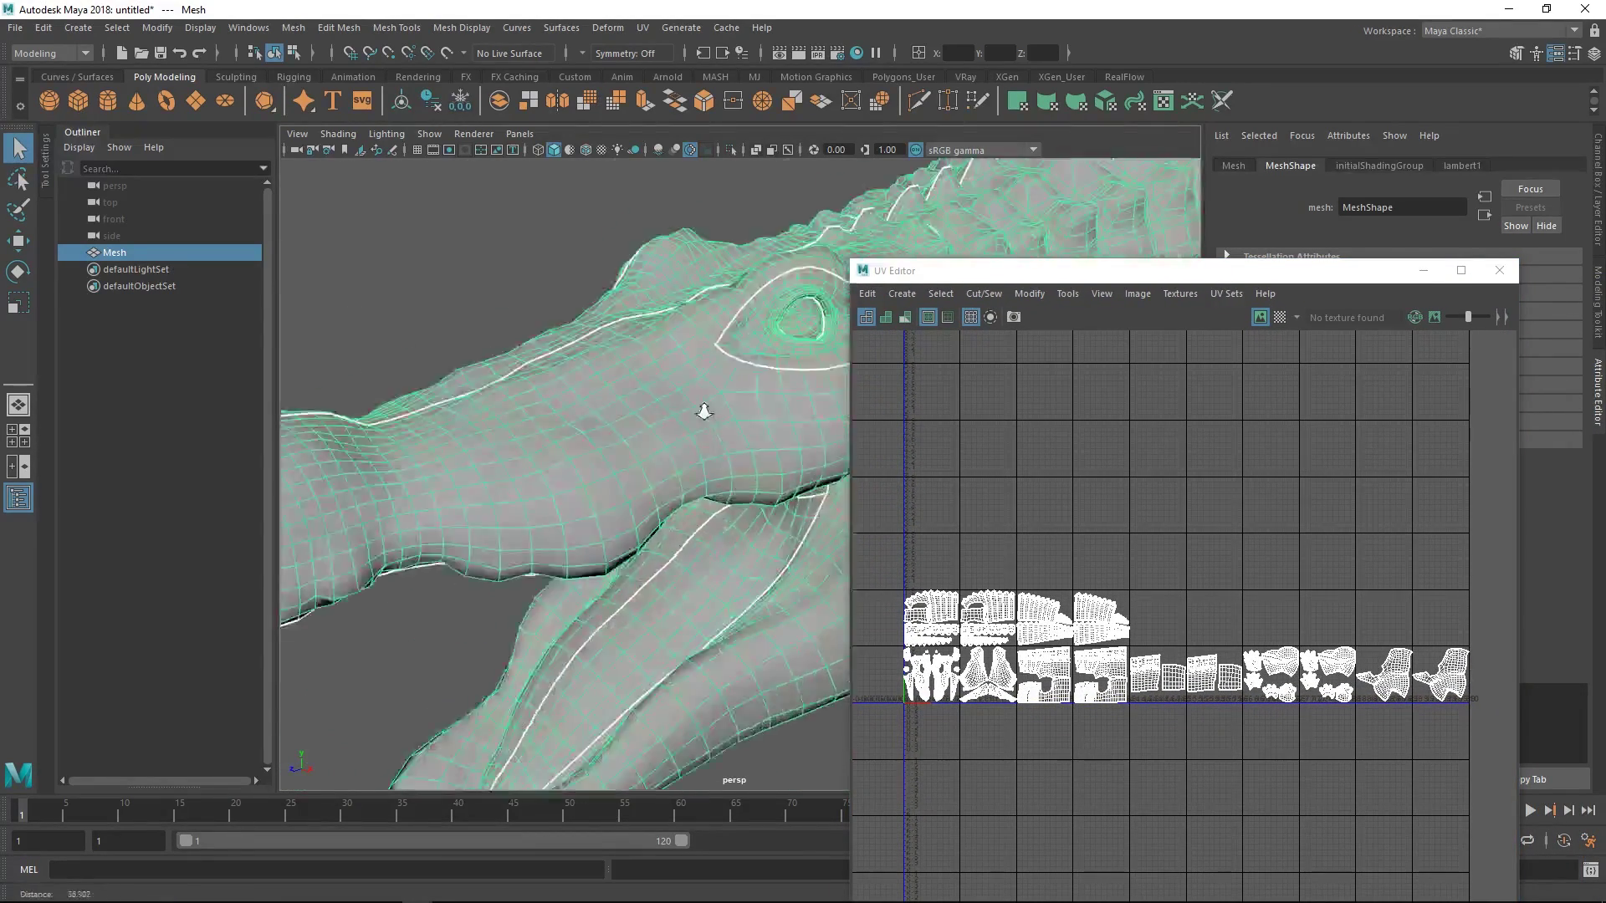
{"action": "left_click_drag", "start_coordinate": [702, 410], "coordinate": [590, 598], "text": "alt"}
{"action": "middle_click_drag", "start_coordinate": [590, 599], "coordinate": [652, 429], "text": "alt"}
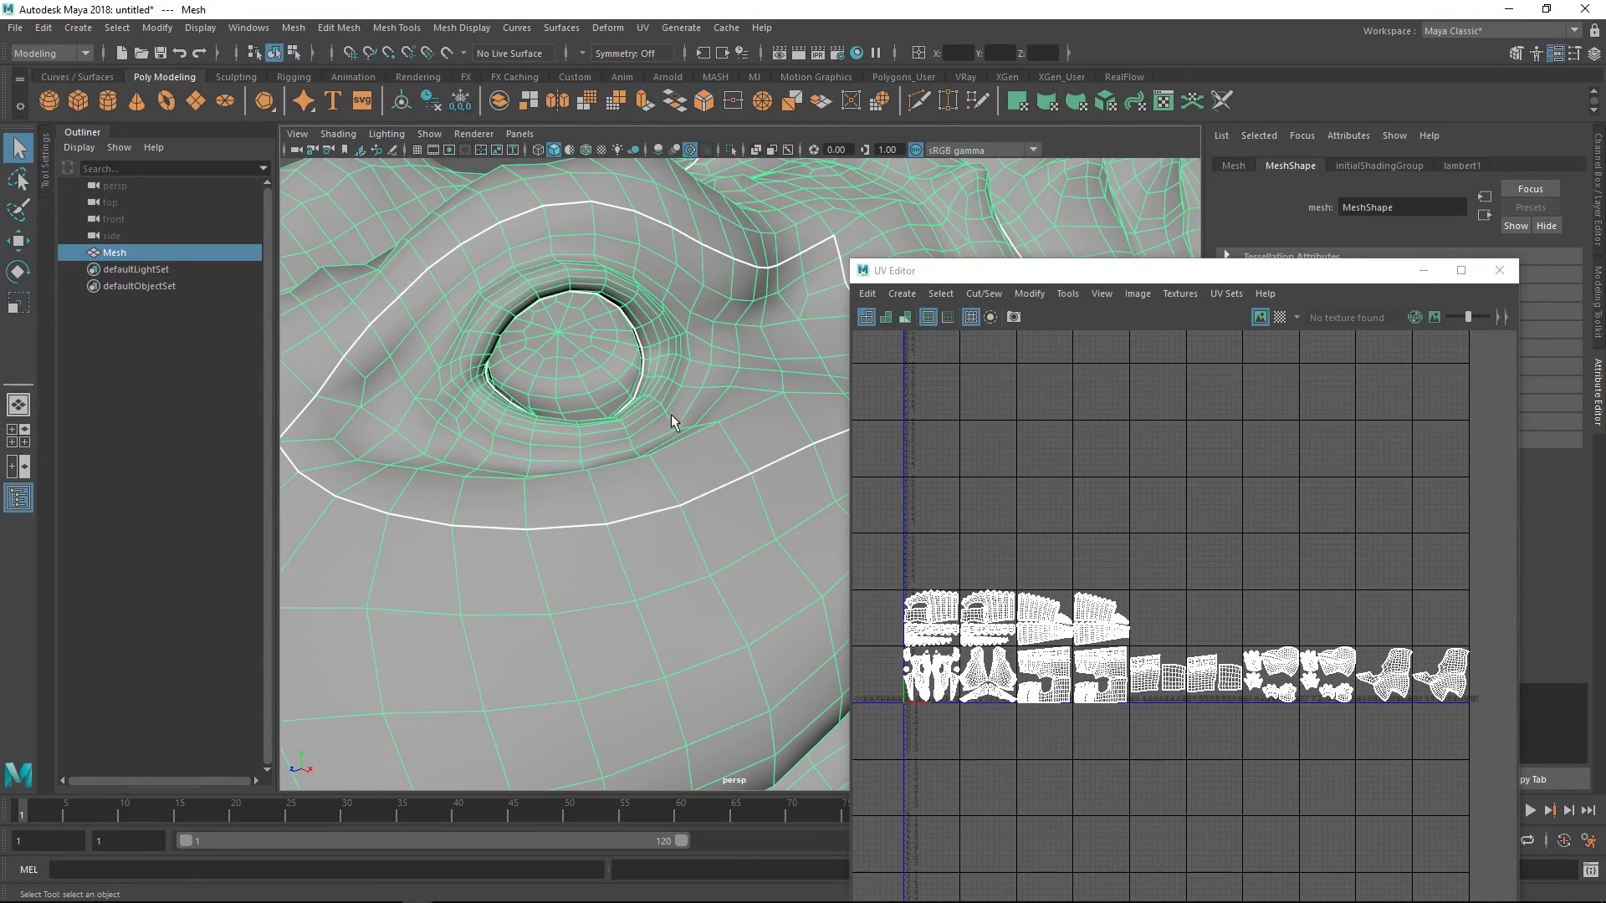
{"action": "right_click_drag", "start_coordinate": [684, 418], "coordinate": [488, 403], "text": "alt"}
{"action": "left_click_drag", "start_coordinate": [488, 403], "coordinate": [753, 443], "text": "alt"}
{"action": "middle_click_drag", "start_coordinate": [753, 444], "coordinate": [610, 437], "text": "alt"}
{"action": "right_click_drag", "start_coordinate": [611, 436], "coordinate": [690, 439], "text": "alt"}
{"action": "left_click_drag", "start_coordinate": [691, 440], "coordinate": [676, 478], "text": "alt"}
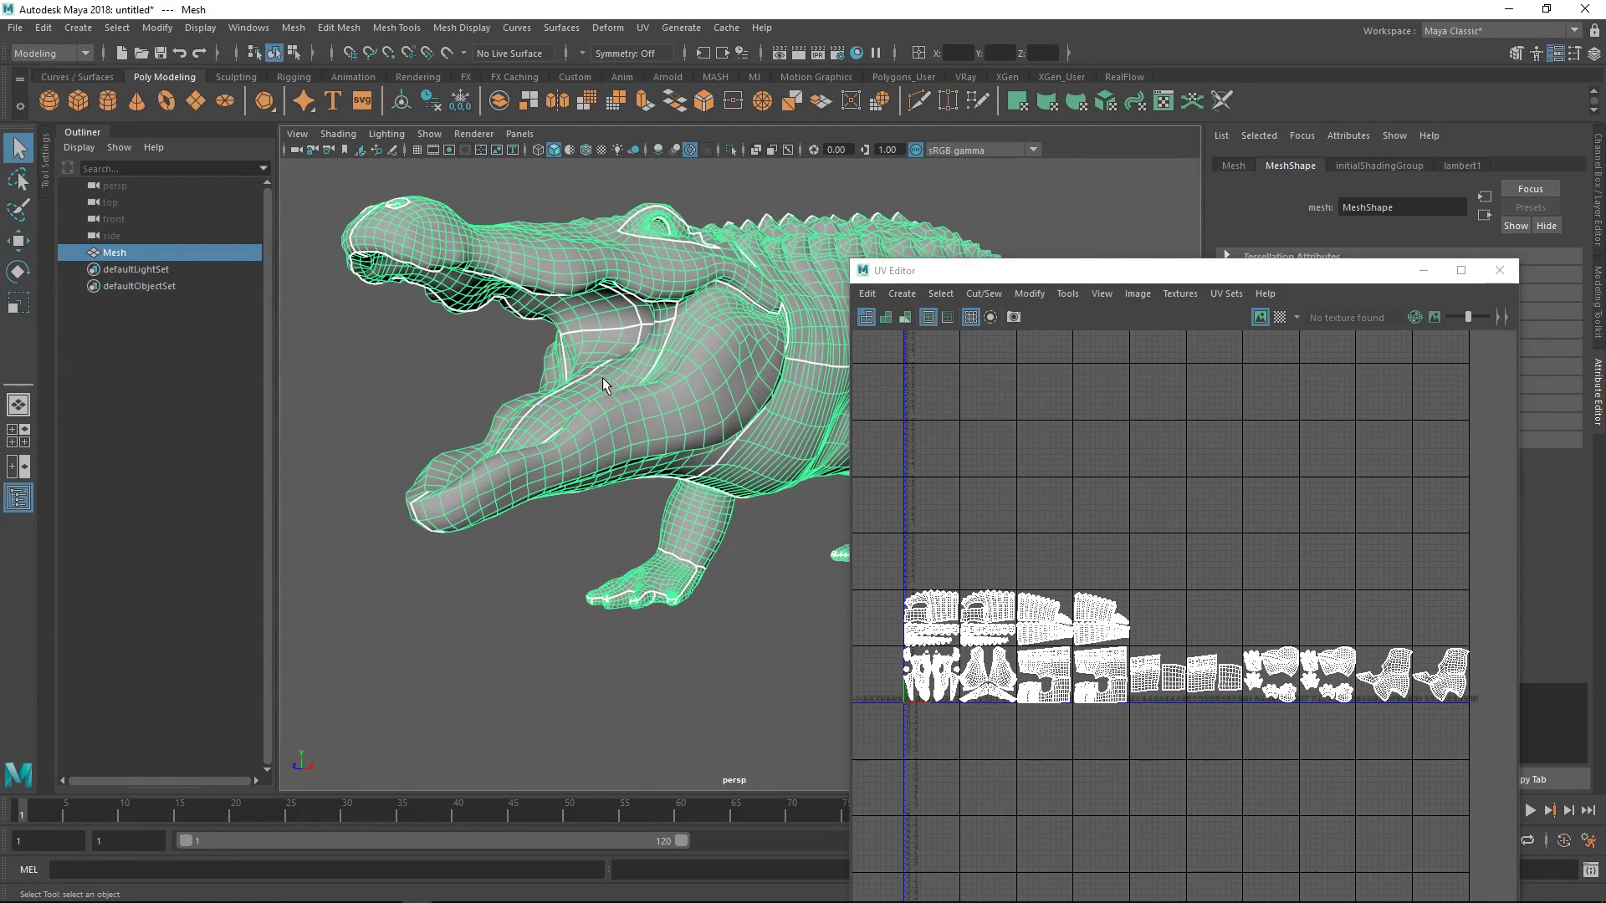
Inspect the UV seams running through the inside of the crocodile's open mouth.
{"action": "left_click_drag", "start_coordinate": [594, 363], "coordinate": [624, 415], "text": "alt"}
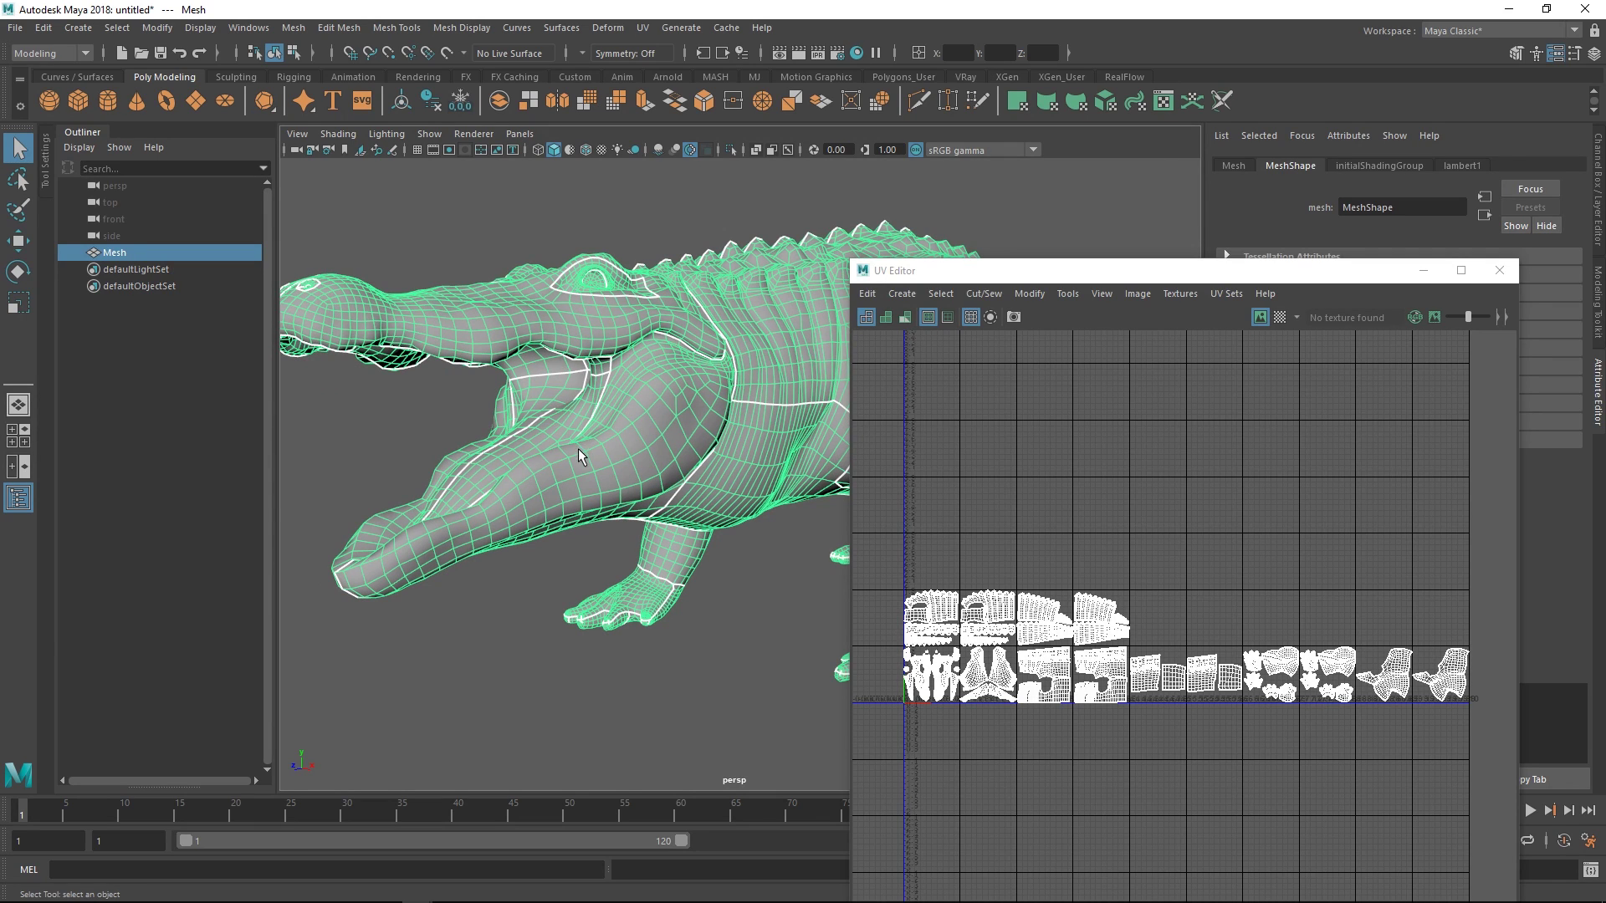
{"action": "middle_click_drag", "start_coordinate": [559, 469], "coordinate": [579, 472], "text": "alt"}
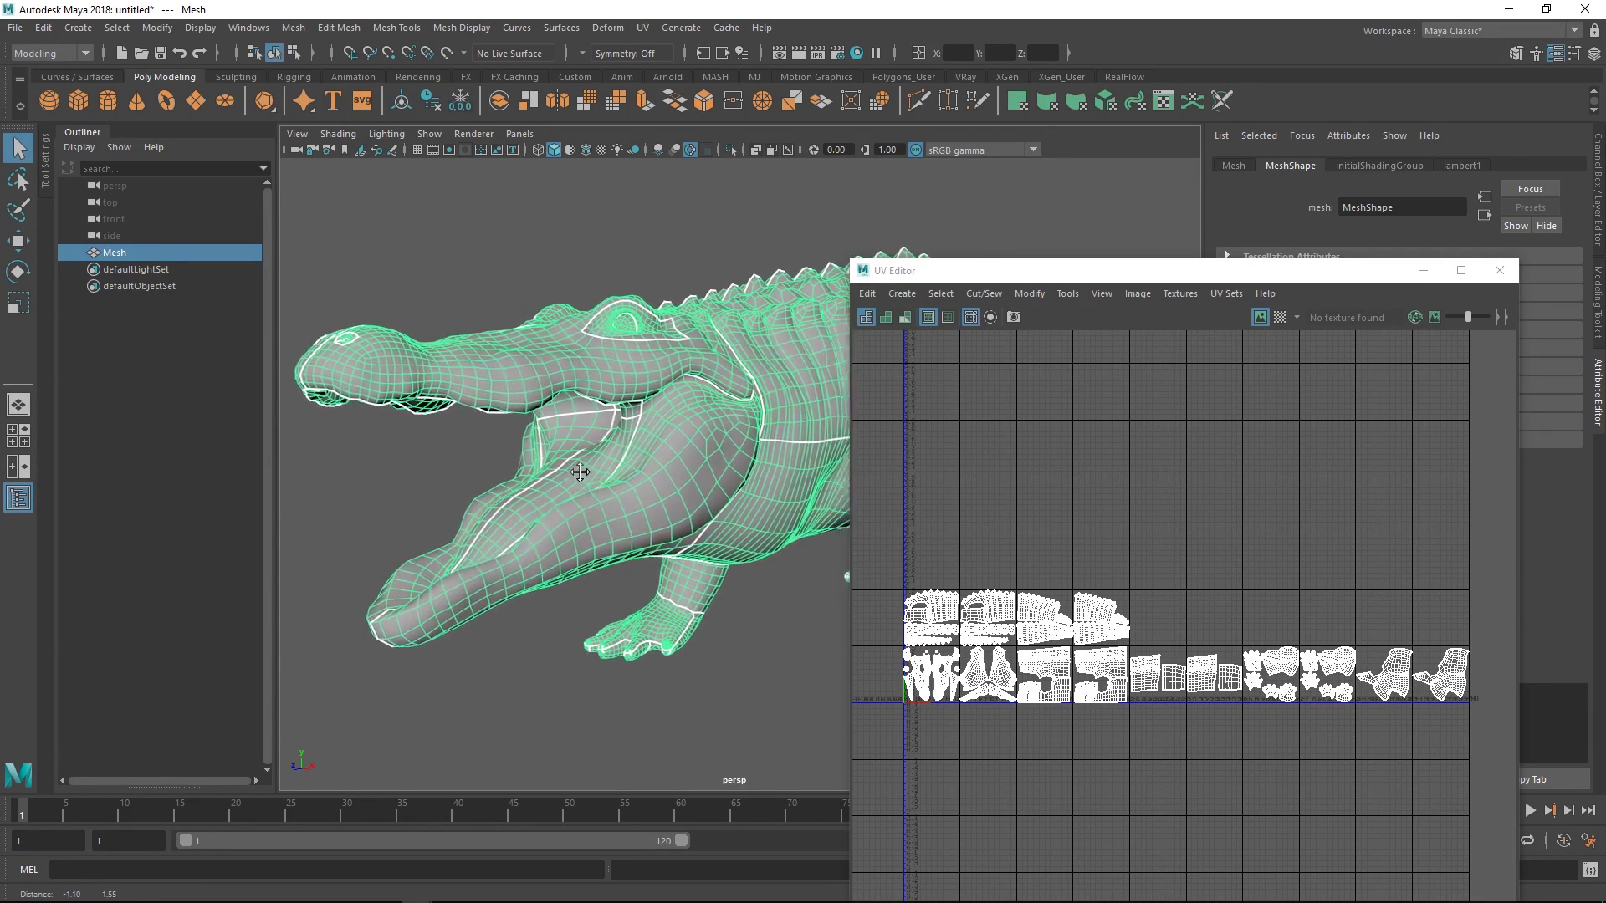
{"action": "left_click_drag", "start_coordinate": [579, 459], "coordinate": [623, 429], "text": "alt"}
{"action": "right_click_drag", "start_coordinate": [657, 502], "coordinate": [842, 555], "text": "alt"}
{"action": "middle_click_drag", "start_coordinate": [598, 422], "coordinate": [701, 481], "text": "alt"}
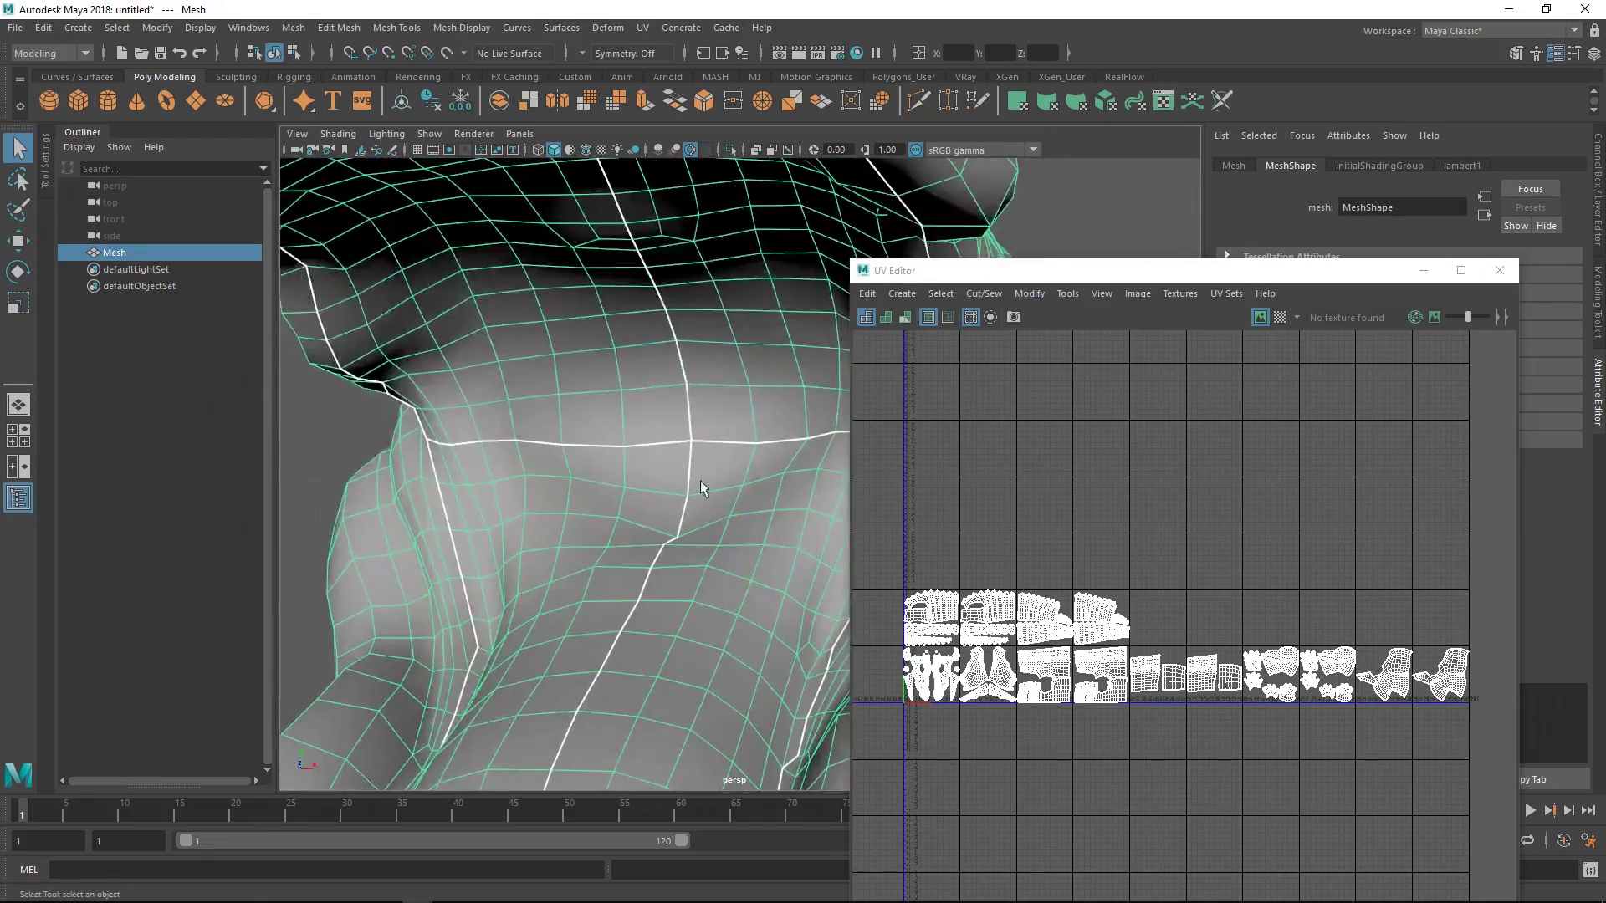
{"action": "right_click_drag", "start_coordinate": [701, 481], "coordinate": [666, 469], "text": "alt"}
{"action": "left_click_drag", "start_coordinate": [666, 468], "coordinate": [595, 498], "text": "alt"}
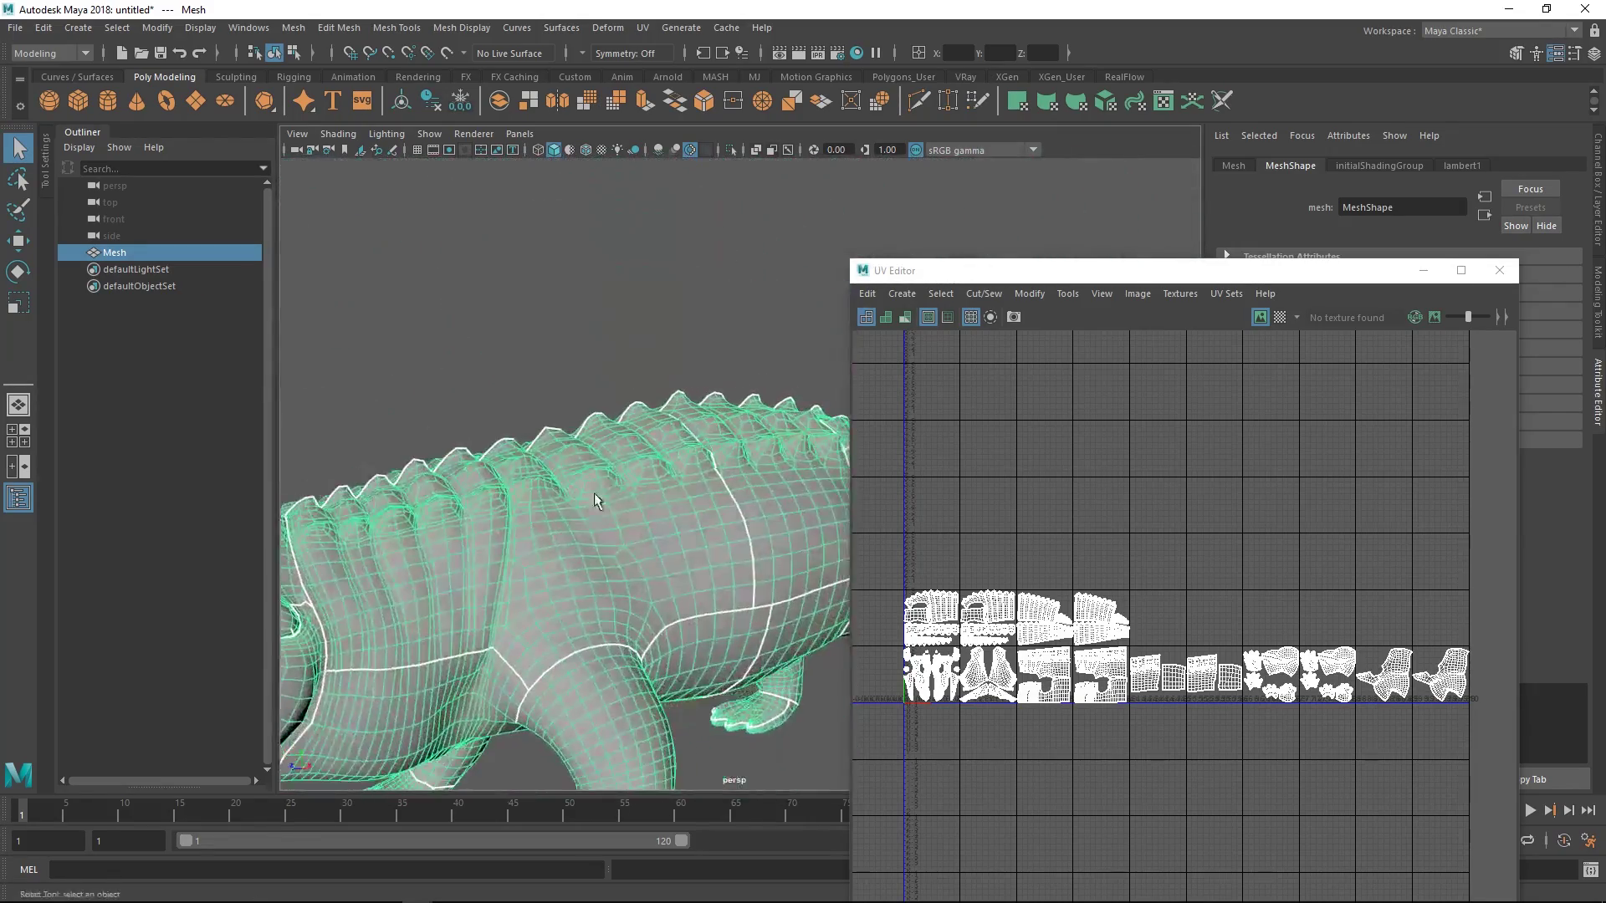
Inspect the seams on the crocodile's flank and the side of its head.
{"action": "middle_click_drag", "start_coordinate": [594, 499], "coordinate": [733, 404], "text": "alt"}
{"action": "left_click_drag", "start_coordinate": [600, 477], "coordinate": [596, 493], "text": "alt"}
{"action": "middle_click_drag", "start_coordinate": [595, 494], "coordinate": [739, 497], "text": "alt"}
{"action": "right_click_drag", "start_coordinate": [629, 399], "coordinate": [714, 422], "text": "alt"}
{"action": "middle_click_drag", "start_coordinate": [714, 423], "coordinate": [726, 434], "text": "alt"}
{"action": "right_click_drag", "start_coordinate": [726, 433], "coordinate": [702, 481], "text": "alt"}
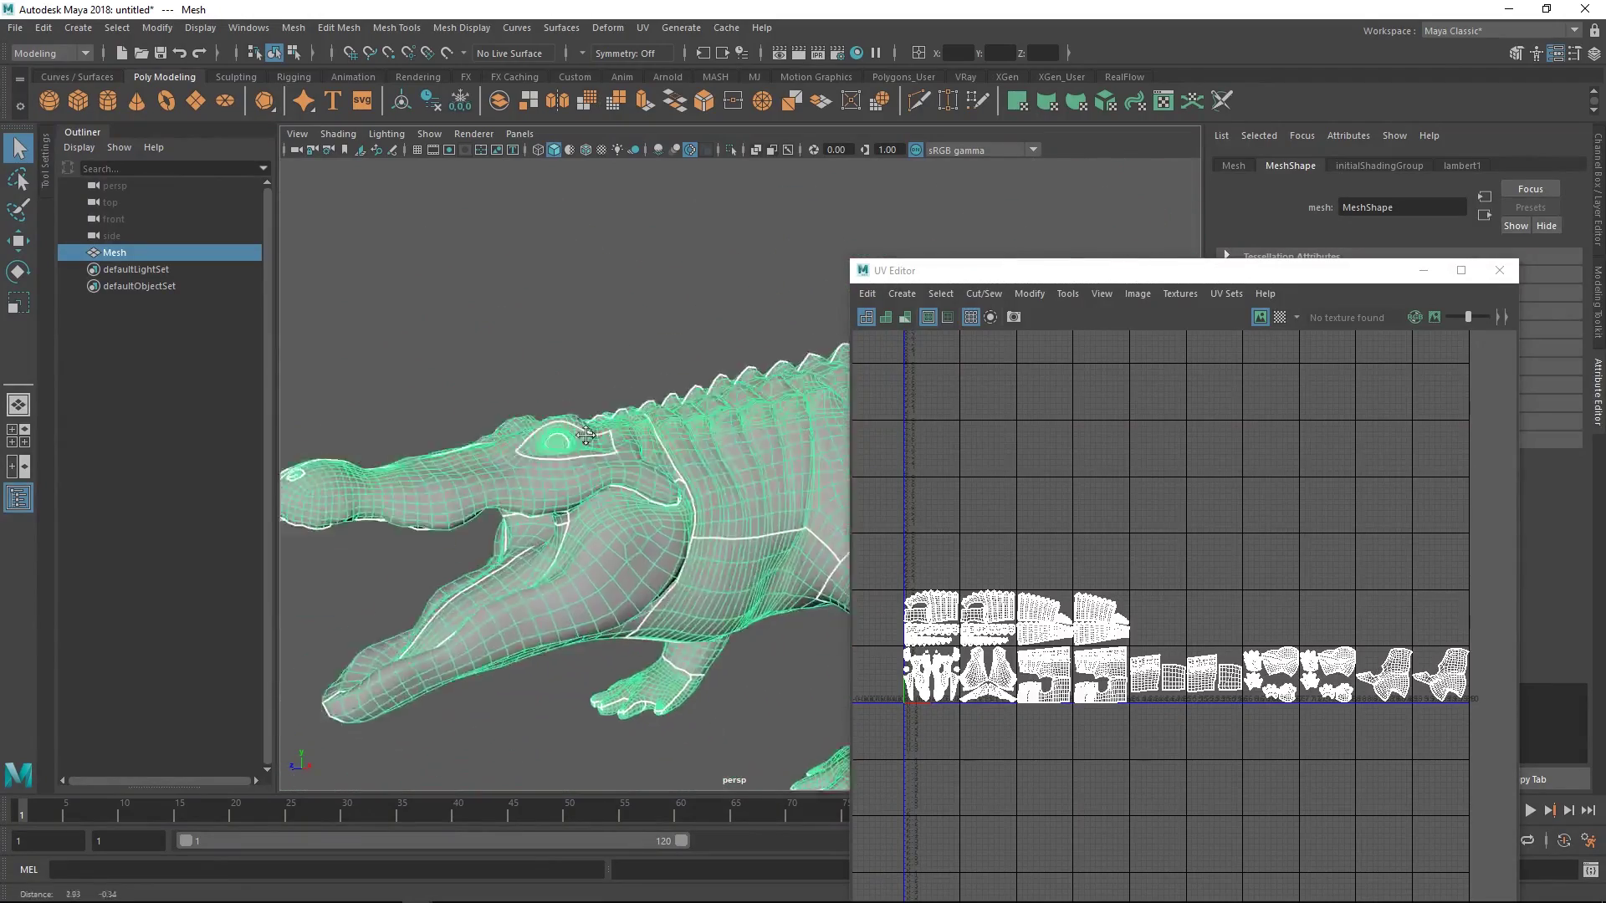
{"action": "left_click_drag", "start_coordinate": [703, 481], "coordinate": [669, 435], "text": "alt"}
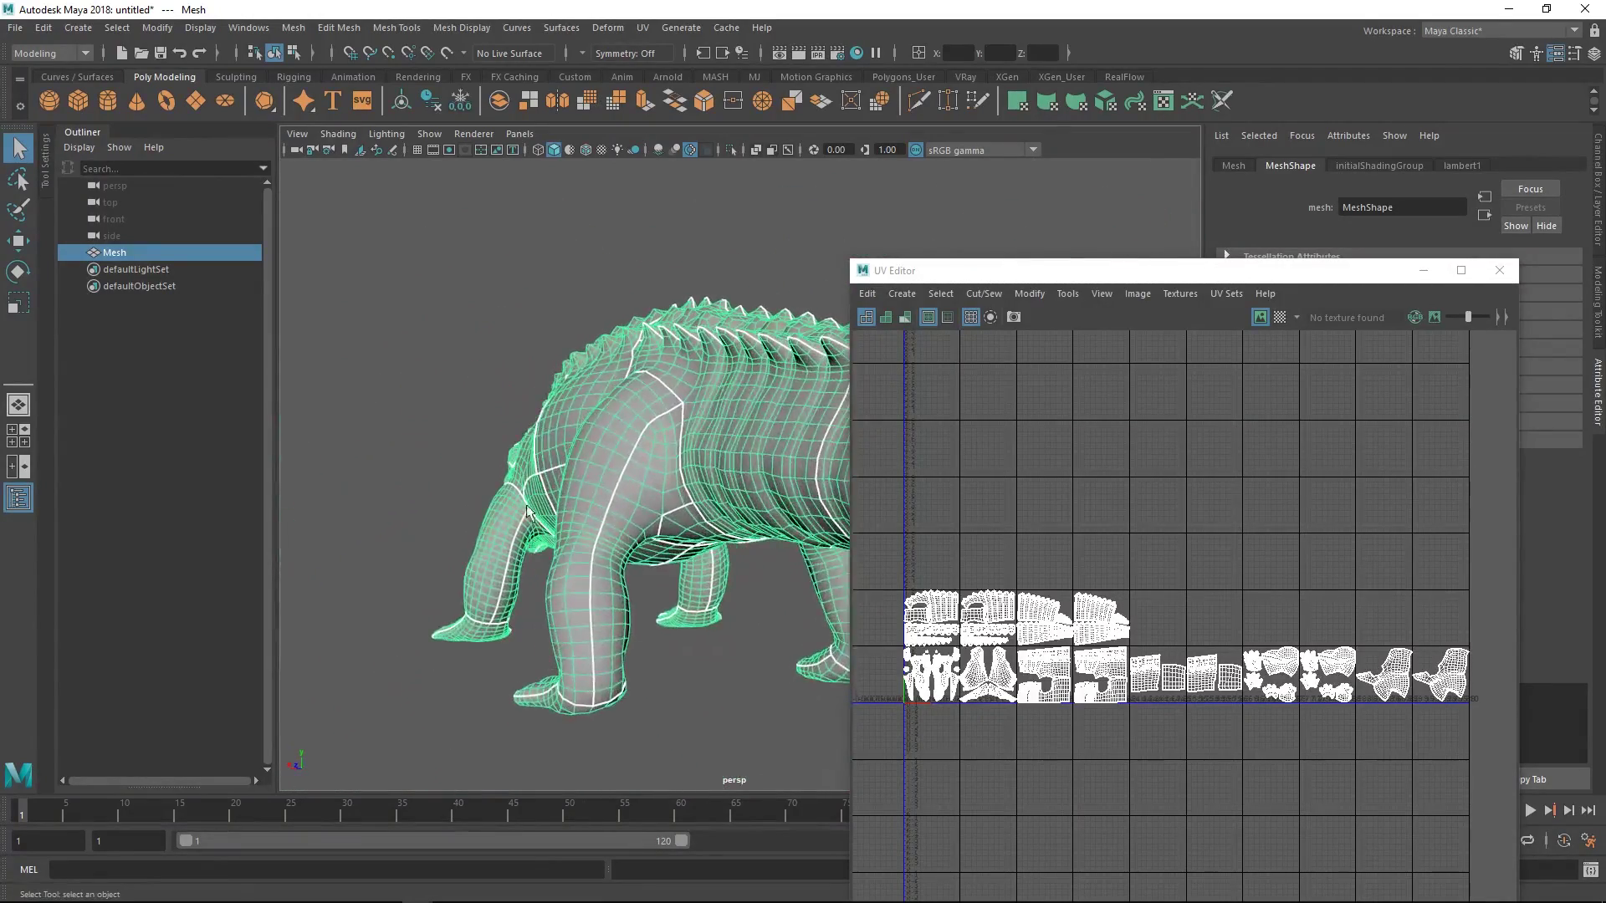
Inspect the UV seams on the crocodile's hind legs and feet and on its front legs.
{"action": "middle_click_drag", "start_coordinate": [660, 585], "coordinate": [729, 446], "text": "alt"}
{"action": "right_click_drag", "start_coordinate": [729, 446], "coordinate": [730, 493], "text": "alt"}
{"action": "left_click_drag", "start_coordinate": [711, 489], "coordinate": [631, 513], "text": "alt"}
{"action": "middle_click_drag", "start_coordinate": [630, 513], "coordinate": [626, 467], "text": "alt"}
{"action": "right_click_drag", "start_coordinate": [626, 467], "coordinate": [576, 461], "text": "alt"}
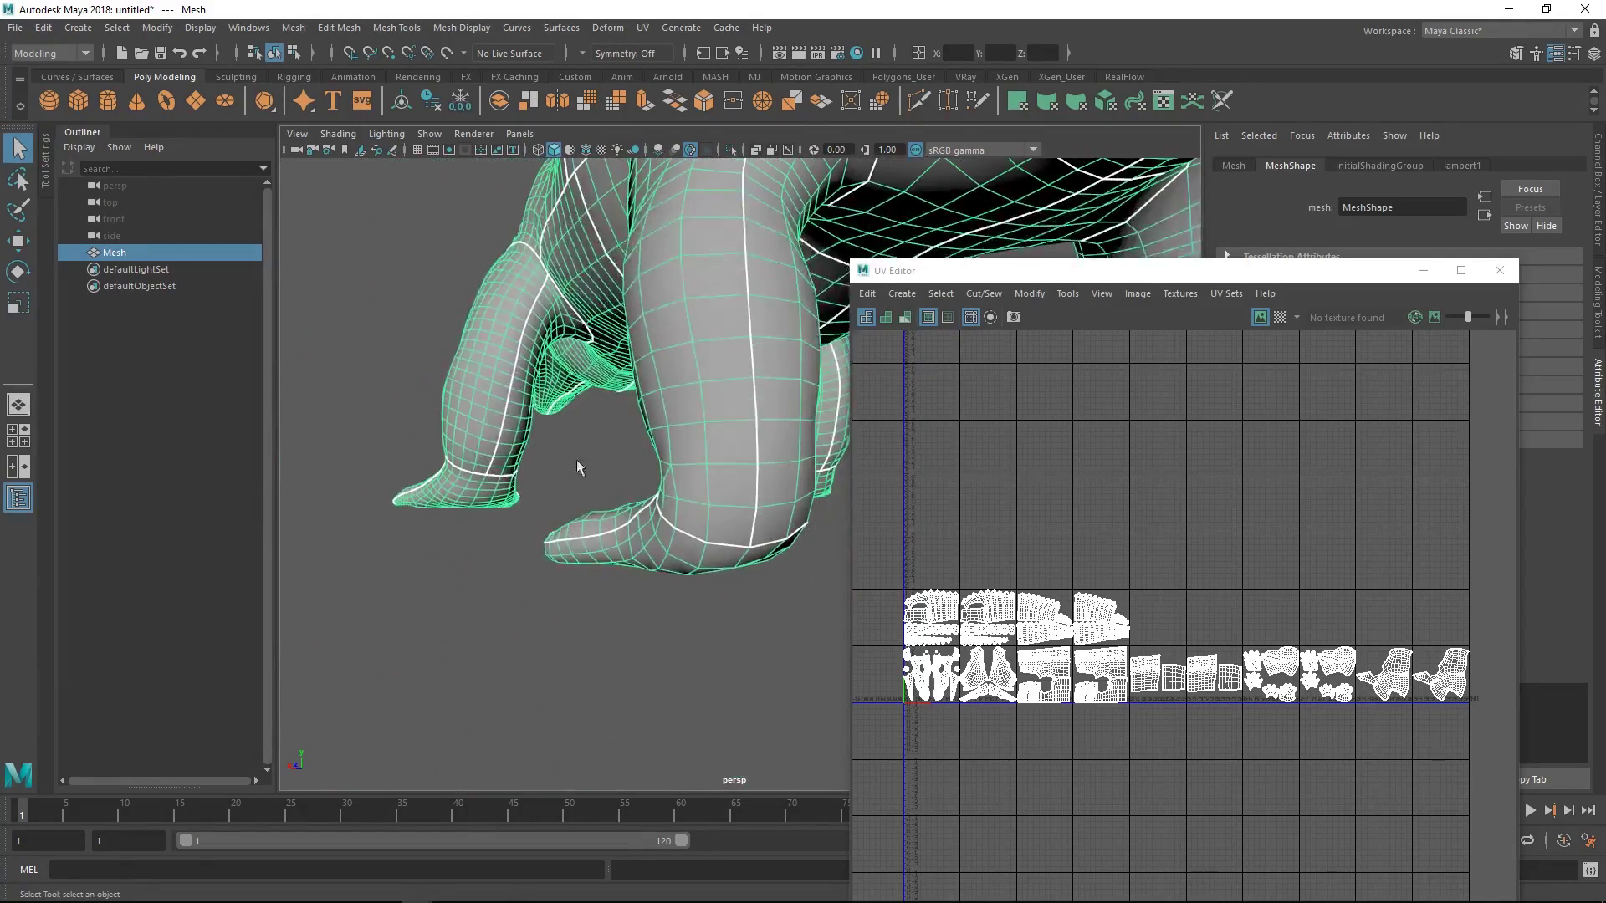
{"action": "left_click_drag", "start_coordinate": [577, 461], "coordinate": [712, 428], "text": "alt"}
{"action": "middle_click_drag", "start_coordinate": [711, 428], "coordinate": [691, 520], "text": "alt"}
{"action": "right_click_drag", "start_coordinate": [690, 520], "coordinate": [635, 496], "text": "alt"}
{"action": "left_click_drag", "start_coordinate": [635, 496], "coordinate": [702, 442], "text": "alt"}
{"action": "right_click_drag", "start_coordinate": [702, 442], "coordinate": [682, 436], "text": "alt"}
{"action": "left_click_drag", "start_coordinate": [682, 436], "coordinate": [667, 444], "text": "alt"}
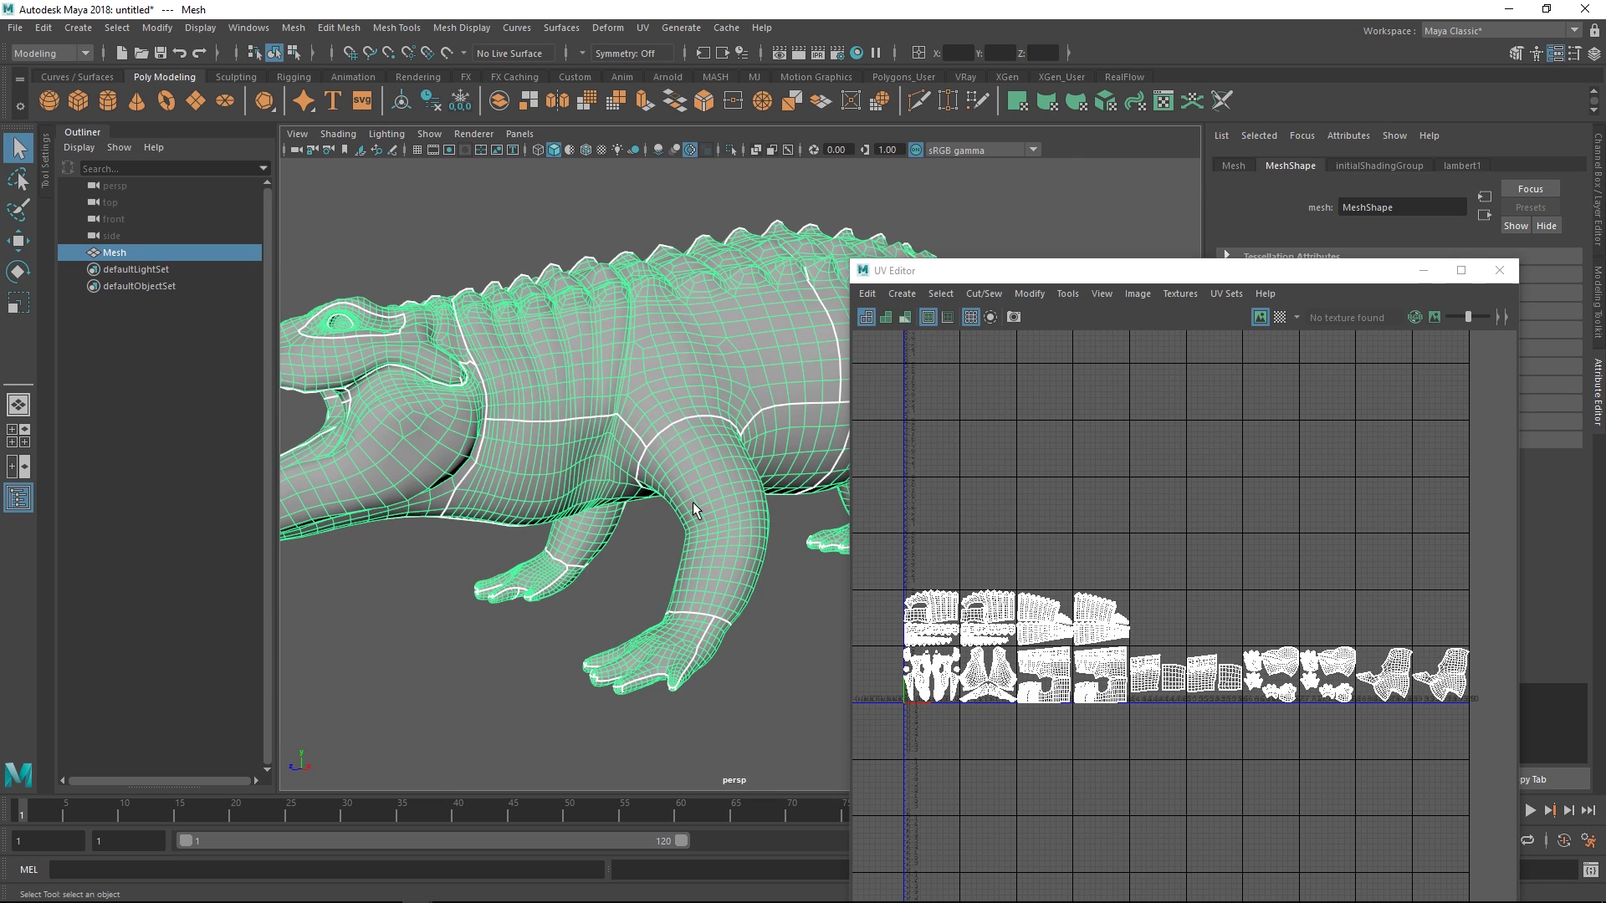
View the whole UDIM grid in the UV Editor, from the shell rows up to its upper edge.
{"action": "scroll", "coordinate": [1071, 546], "scroll_direction": "down", "scroll_amount": 5}
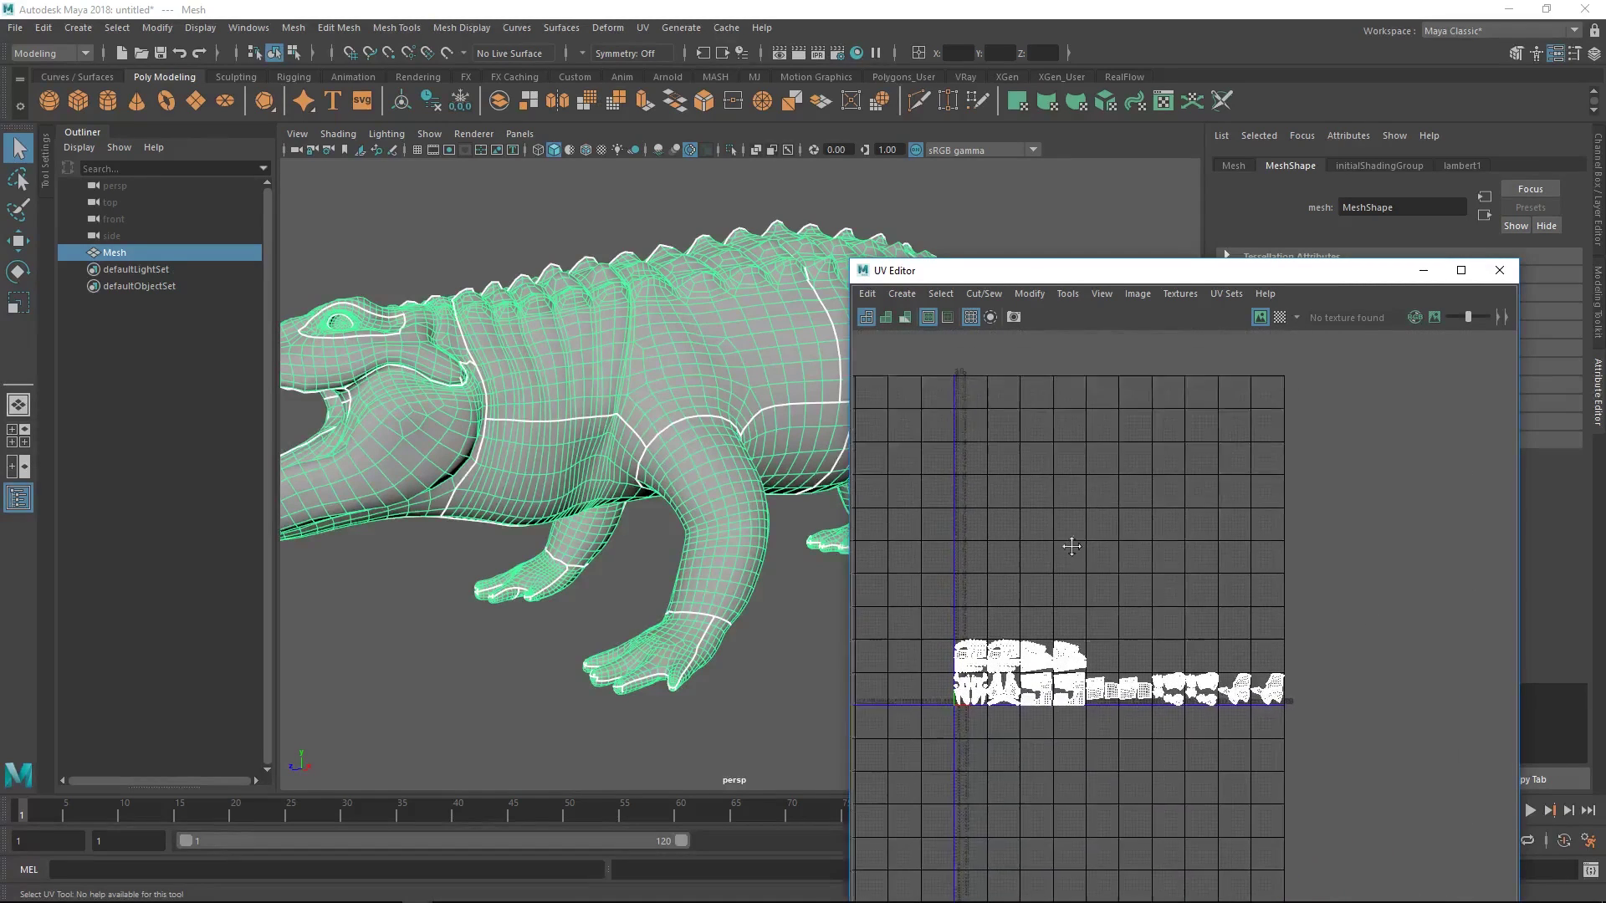
{"action": "middle_click_drag", "start_coordinate": [1072, 546], "coordinate": [1049, 612], "text": "alt"}
{"action": "right_click_drag", "start_coordinate": [1107, 612], "coordinate": [928, 514], "text": "alt"}
{"action": "middle_click_drag", "start_coordinate": [1088, 483], "coordinate": [1071, 591], "text": "alt"}
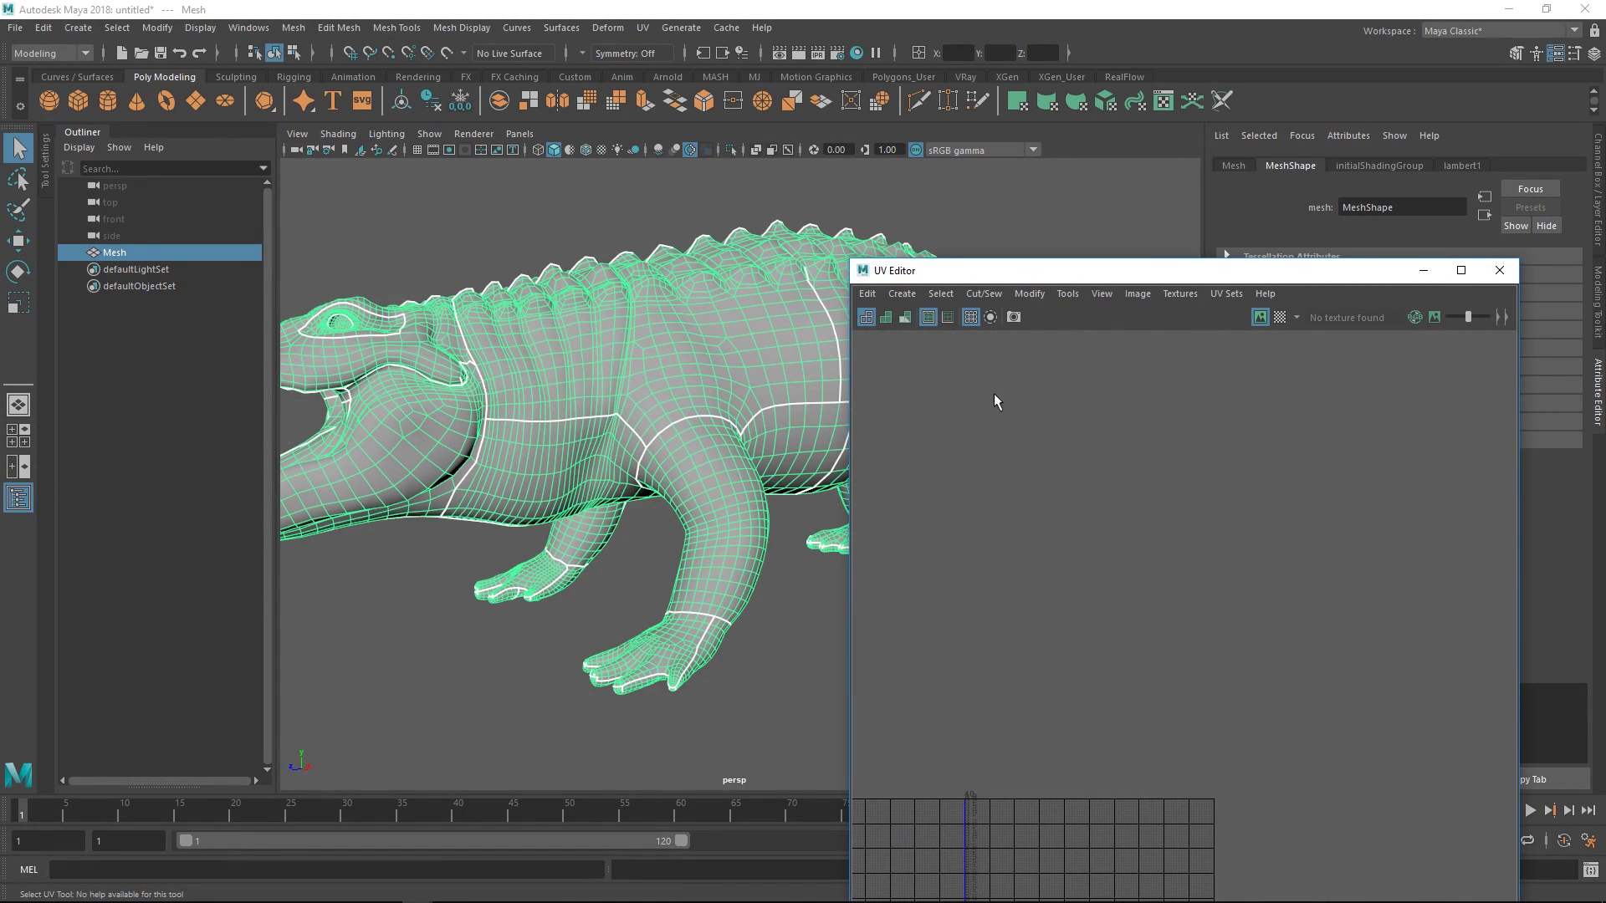
{"action": "middle_click_drag", "start_coordinate": [1006, 761], "coordinate": [1025, 422], "text": "alt"}
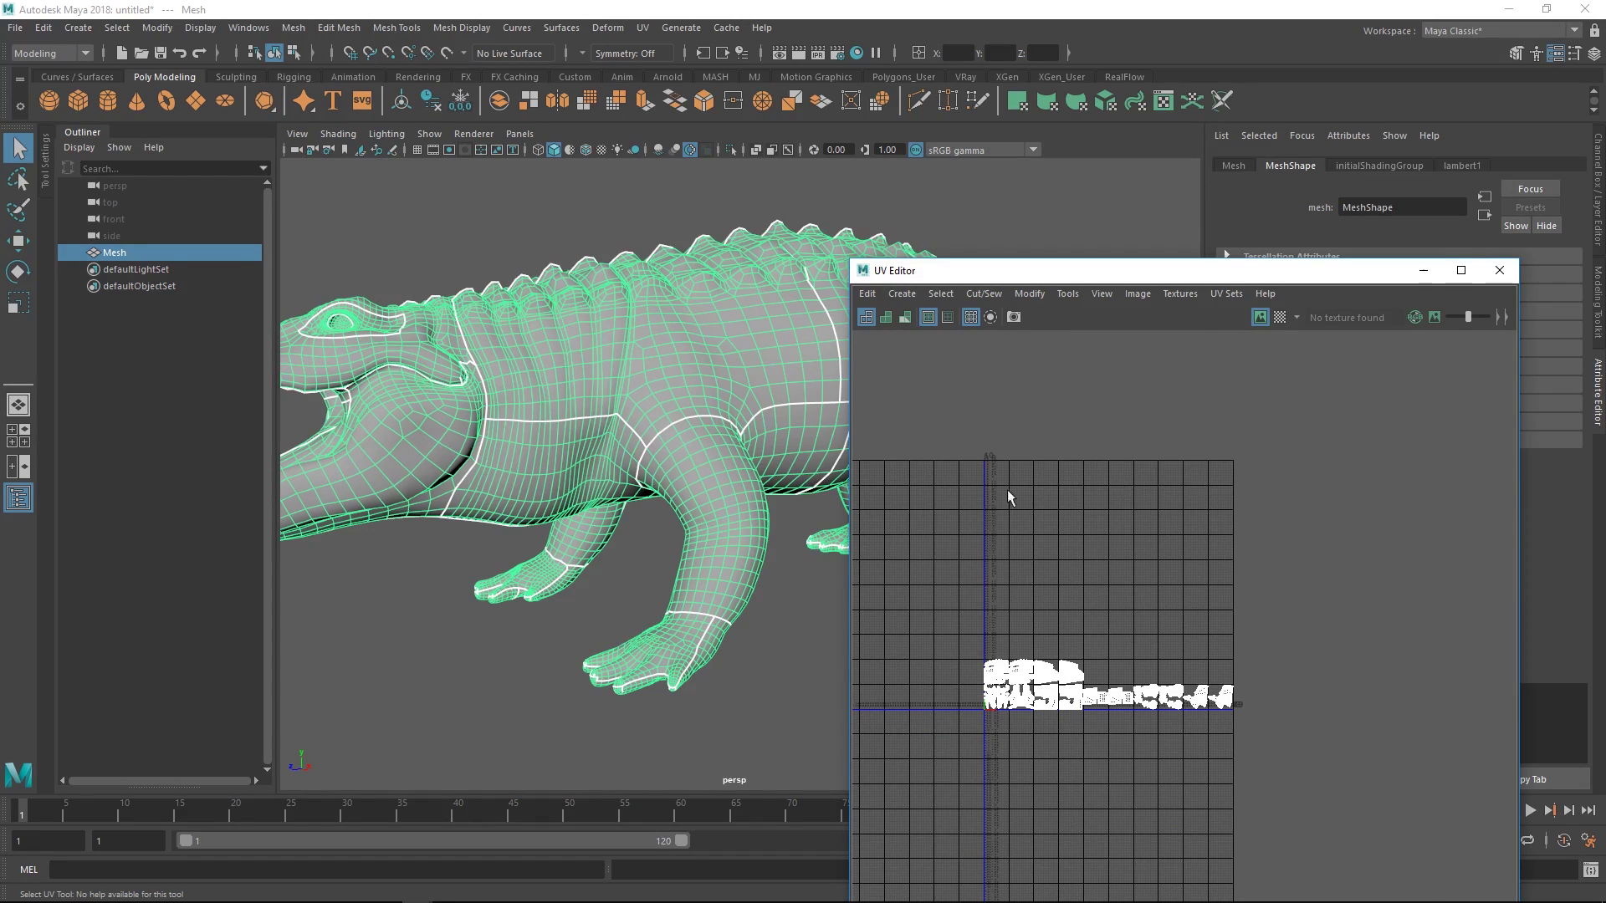
Examine how the UV shells are laid out across the two rows of UDIM tiles in the UV Editor.
{"action": "middle_click_drag", "start_coordinate": [1070, 536], "coordinate": [1042, 646], "text": "alt"}
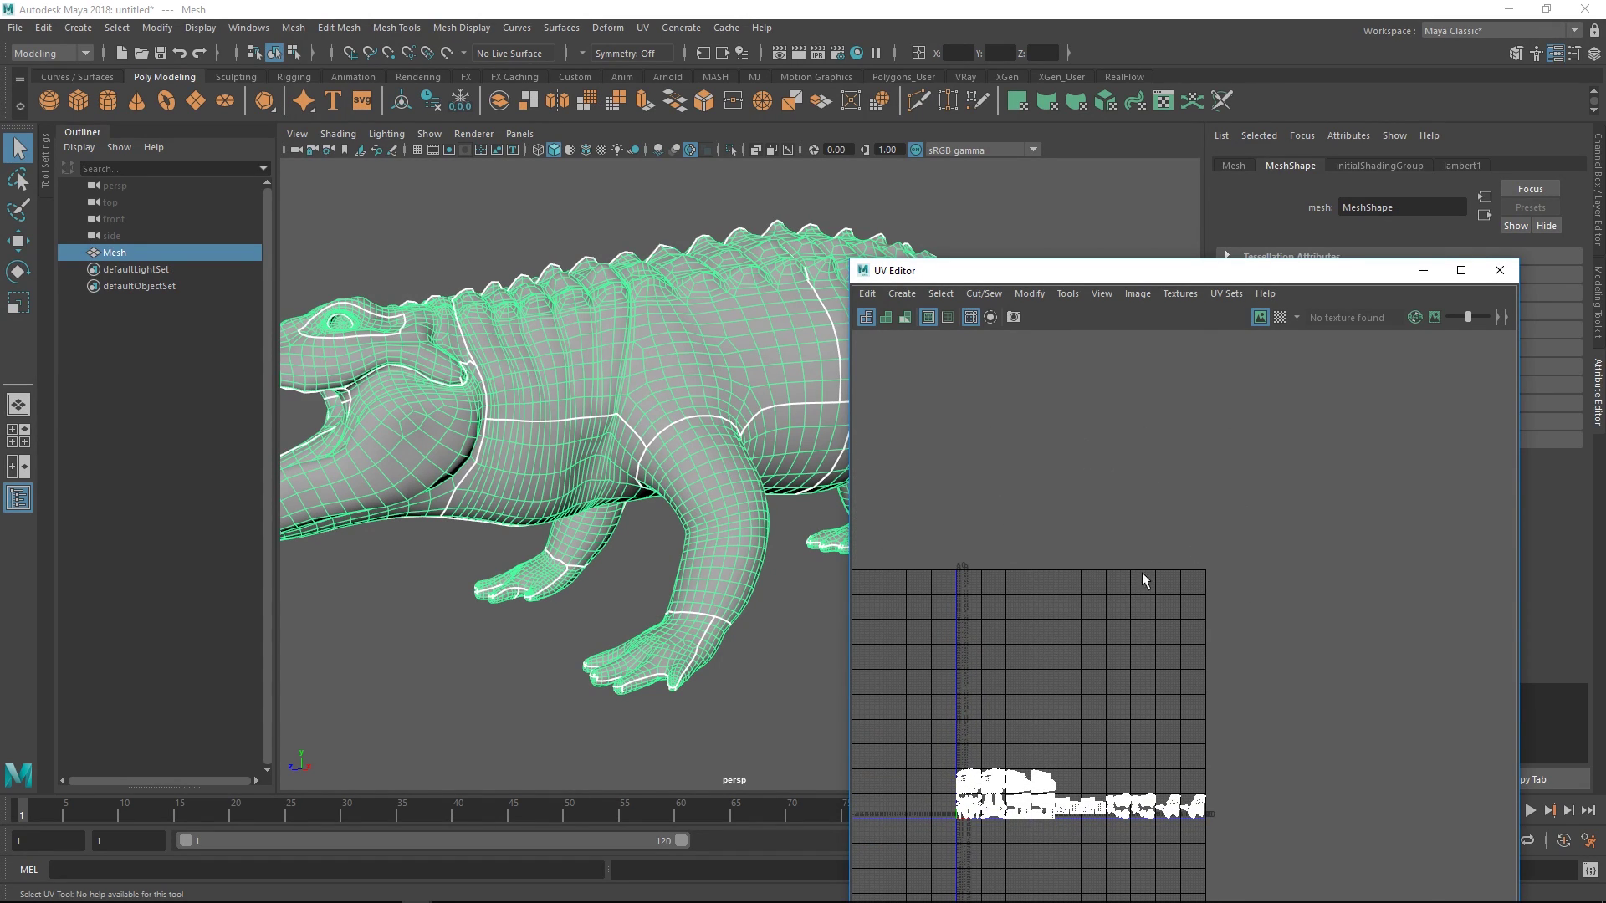
{"action": "middle_click_drag", "start_coordinate": [1145, 580], "coordinate": [1154, 459], "text": "alt"}
{"action": "scroll", "coordinate": [1032, 536], "scroll_direction": "up", "scroll_amount": 5}
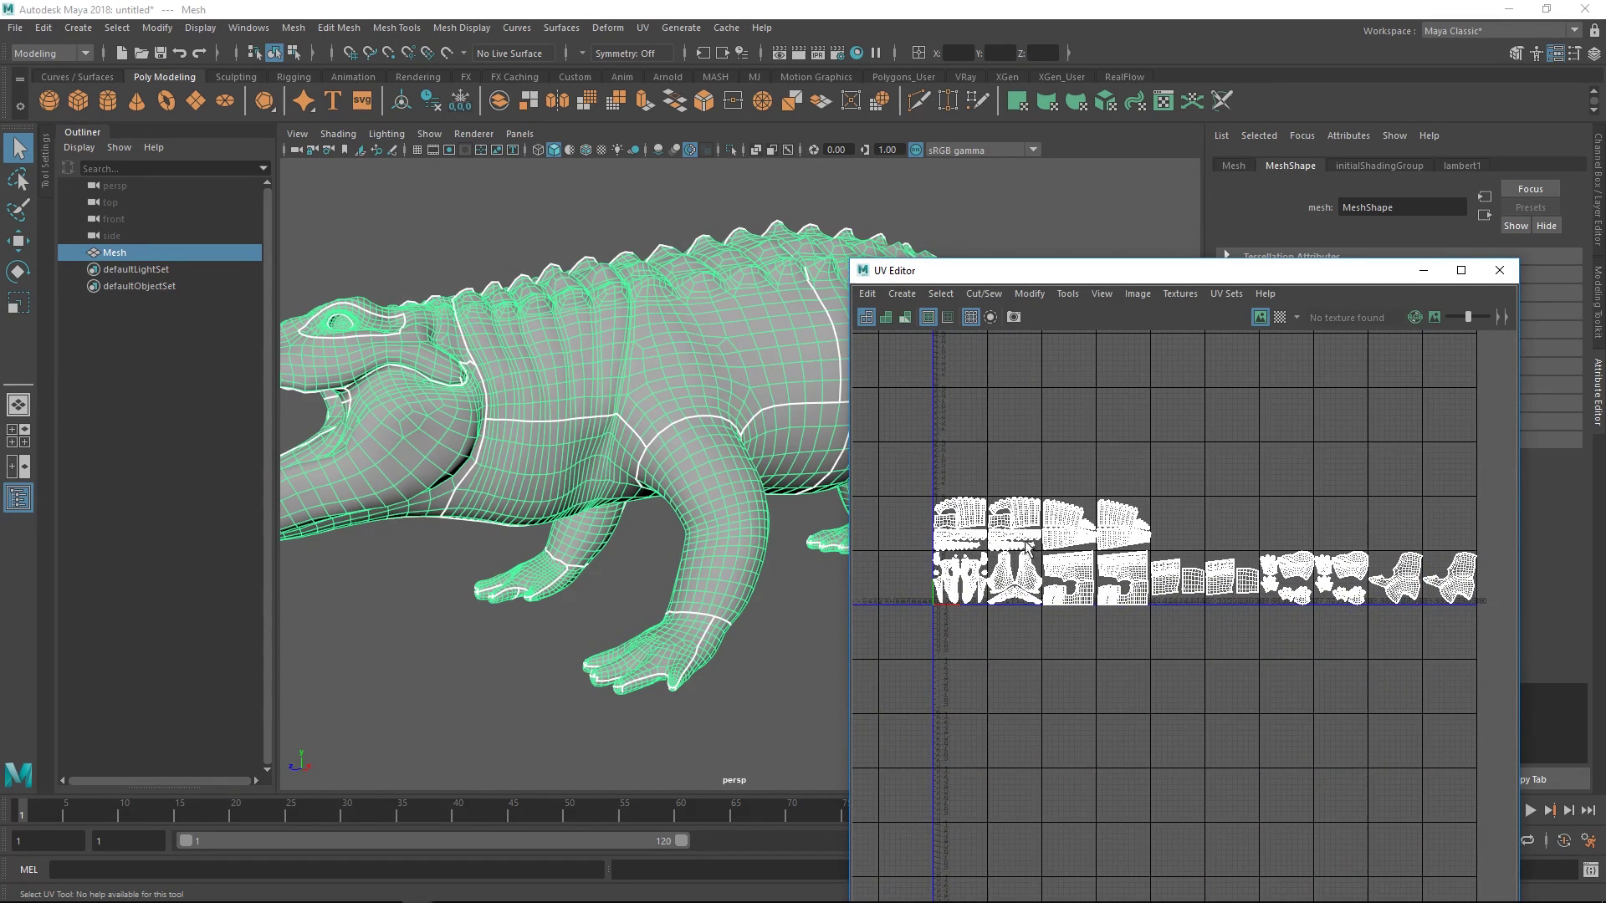
{"action": "scroll", "coordinate": [1027, 552], "scroll_direction": "up", "scroll_amount": 6}
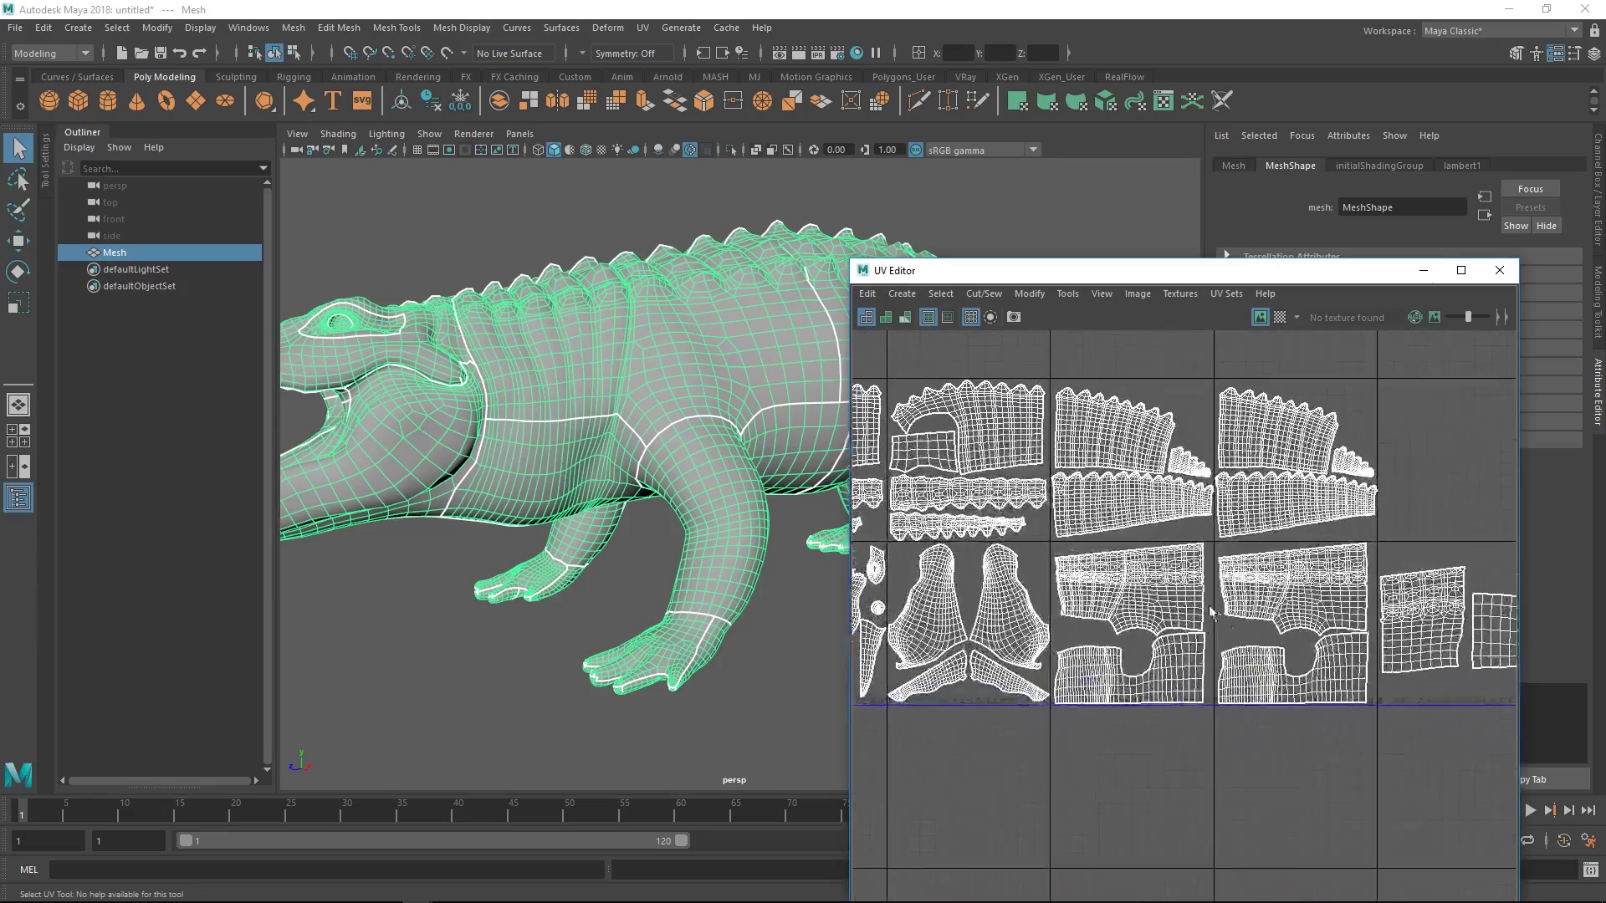
{"action": "scroll", "coordinate": [1207, 624], "scroll_direction": "down", "scroll_amount": 3}
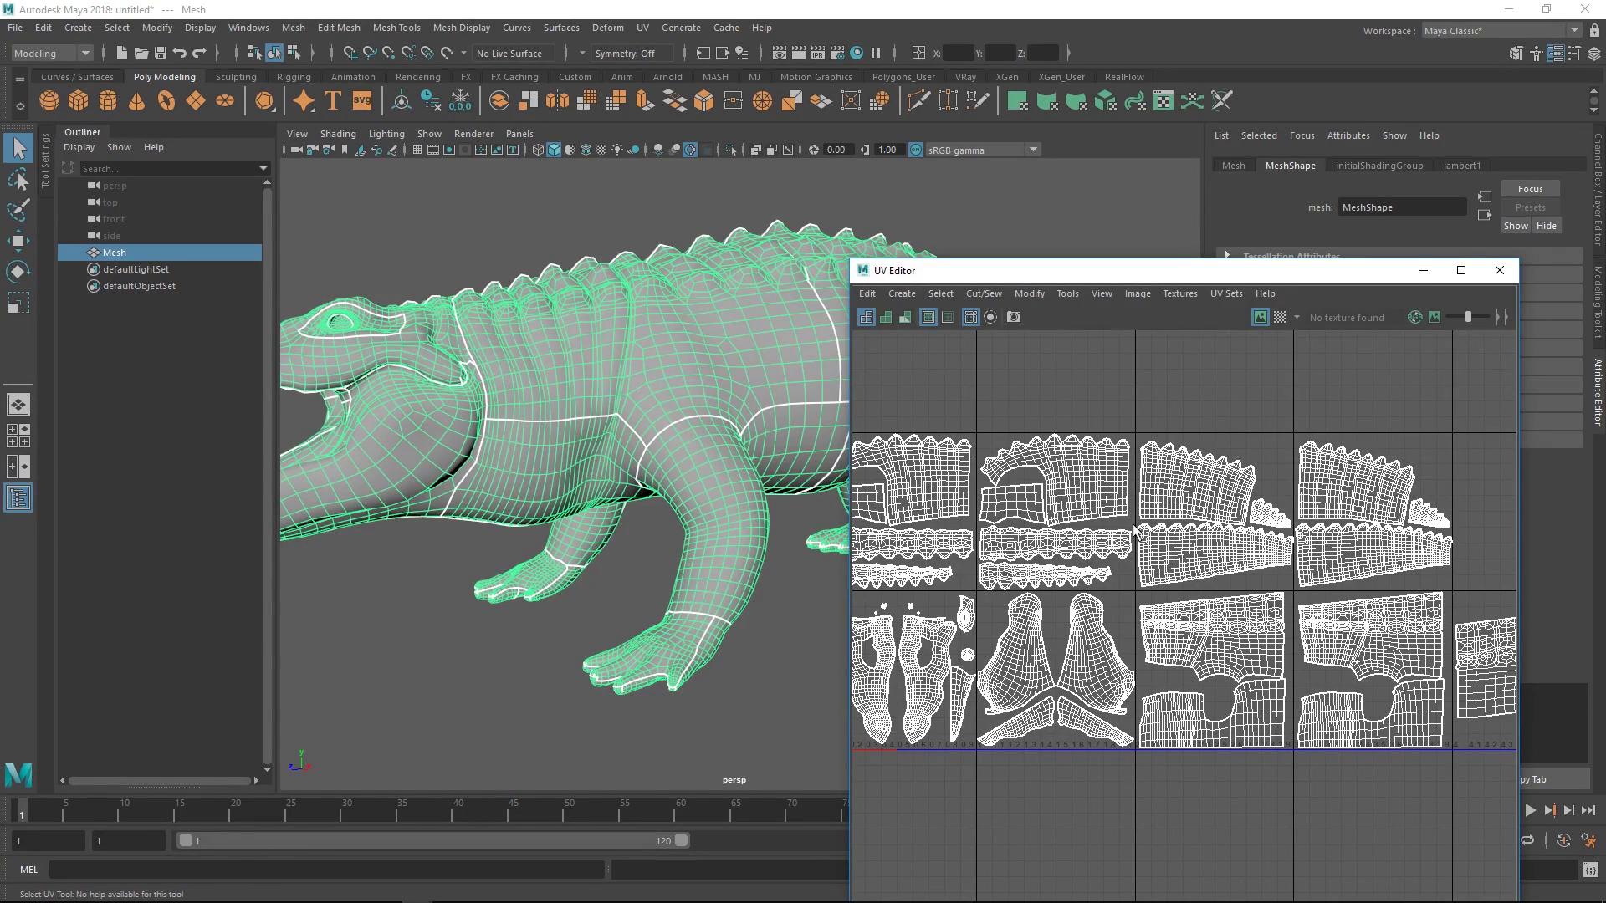
{"action": "right_click_drag", "start_coordinate": [1244, 568], "coordinate": [1020, 577], "text": "alt"}
{"action": "middle_click_drag", "start_coordinate": [1021, 577], "coordinate": [1121, 542], "text": "alt"}
{"action": "right_click_drag", "start_coordinate": [1121, 542], "coordinate": [1198, 562], "text": "alt"}
{"action": "middle_click_drag", "start_coordinate": [1198, 563], "coordinate": [1113, 550], "text": "alt"}
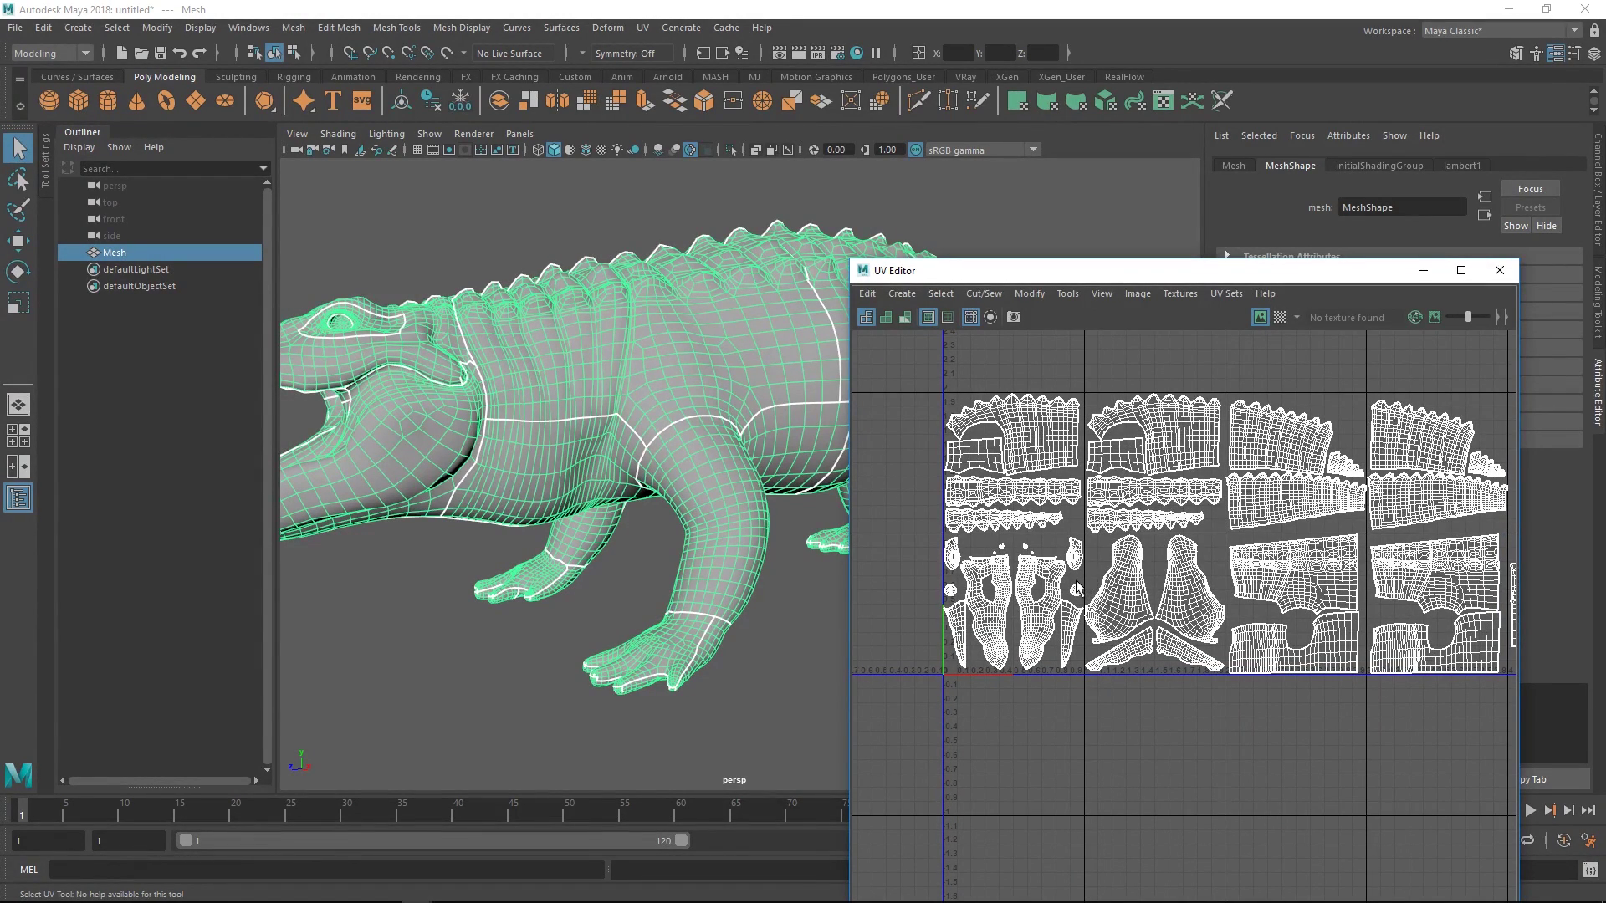
Inspect the head, jaw and back-ridge shells in the first UDIM tiles and compare them with the remaining tiles.
{"action": "scroll", "coordinate": [1101, 559], "scroll_direction": "up", "scroll_amount": 3}
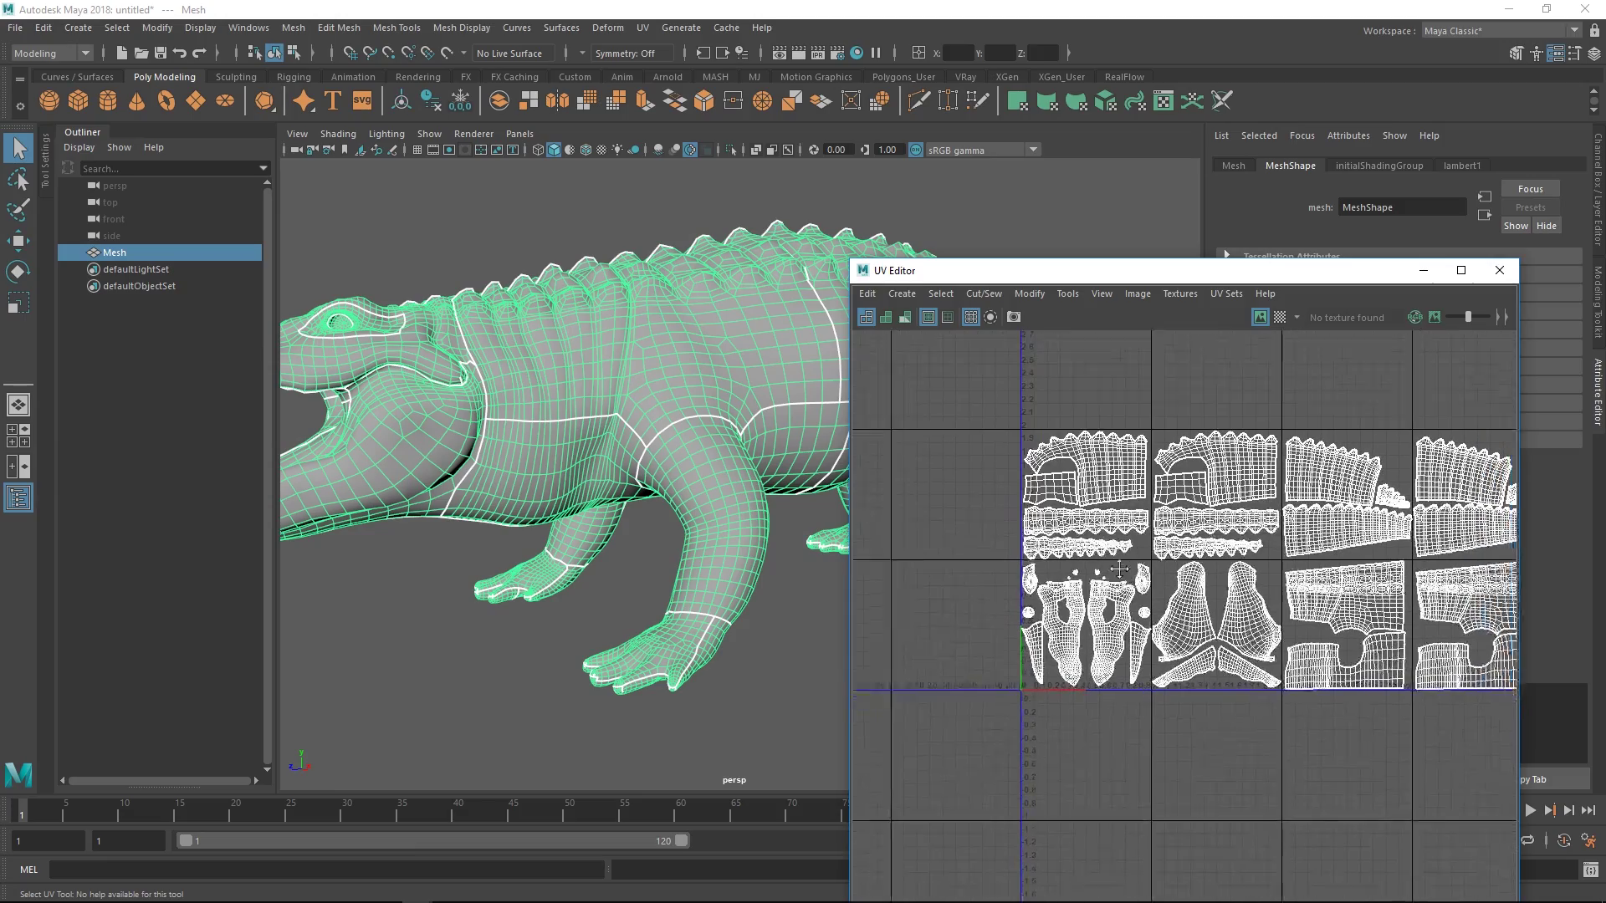
{"action": "scroll", "coordinate": [1125, 582], "scroll_direction": "up", "scroll_amount": 3}
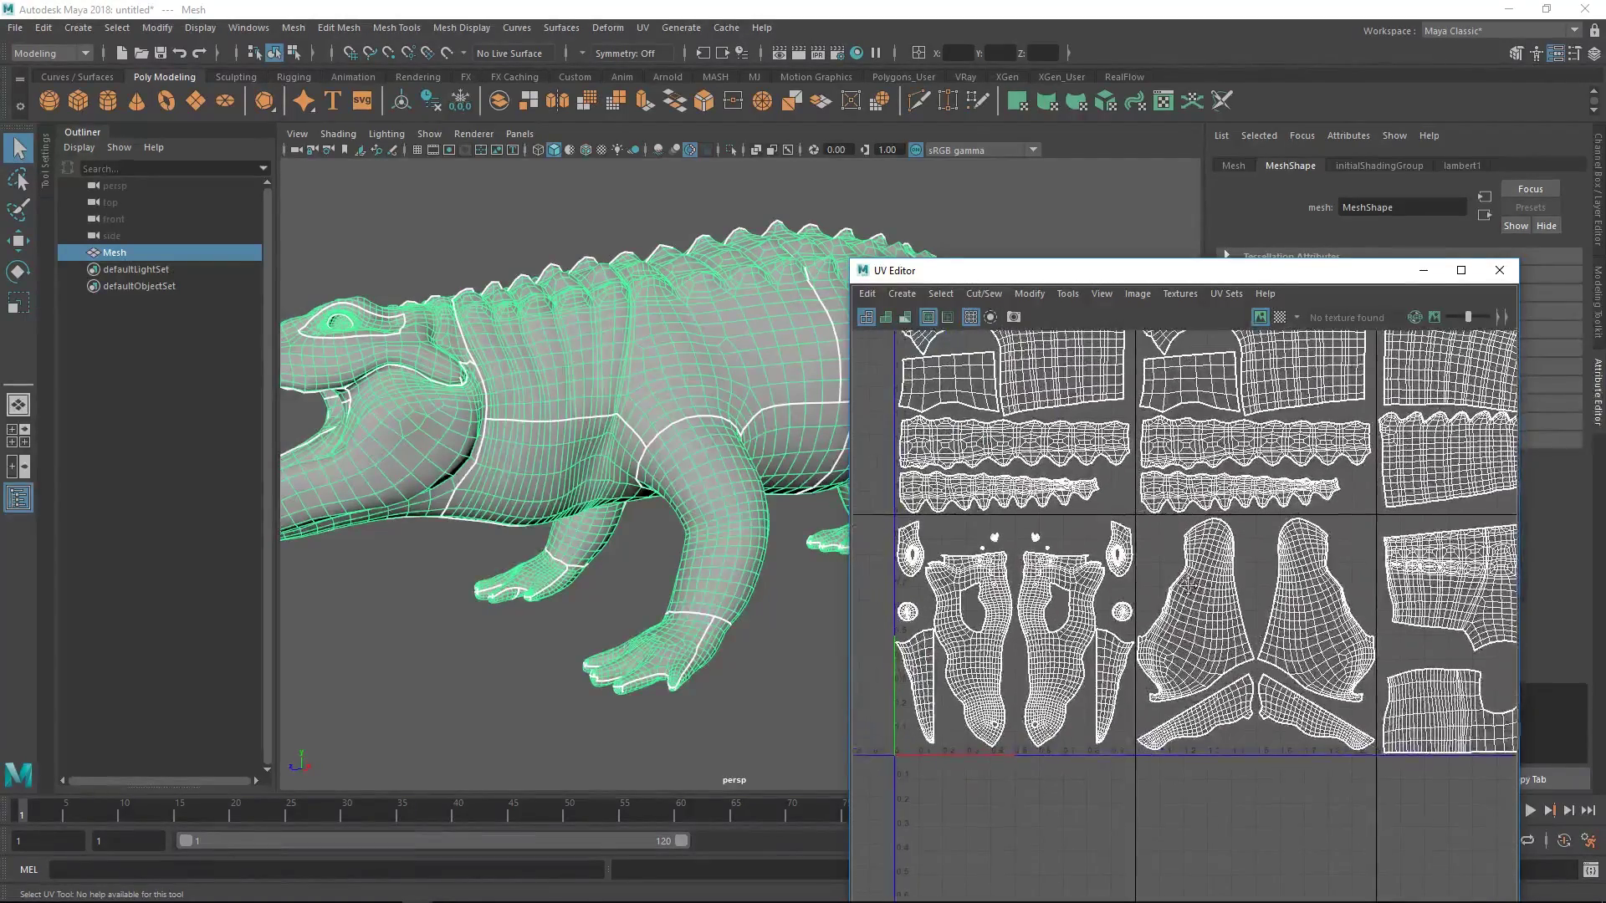
{"action": "middle_click_drag", "start_coordinate": [1219, 555], "coordinate": [1200, 579]}
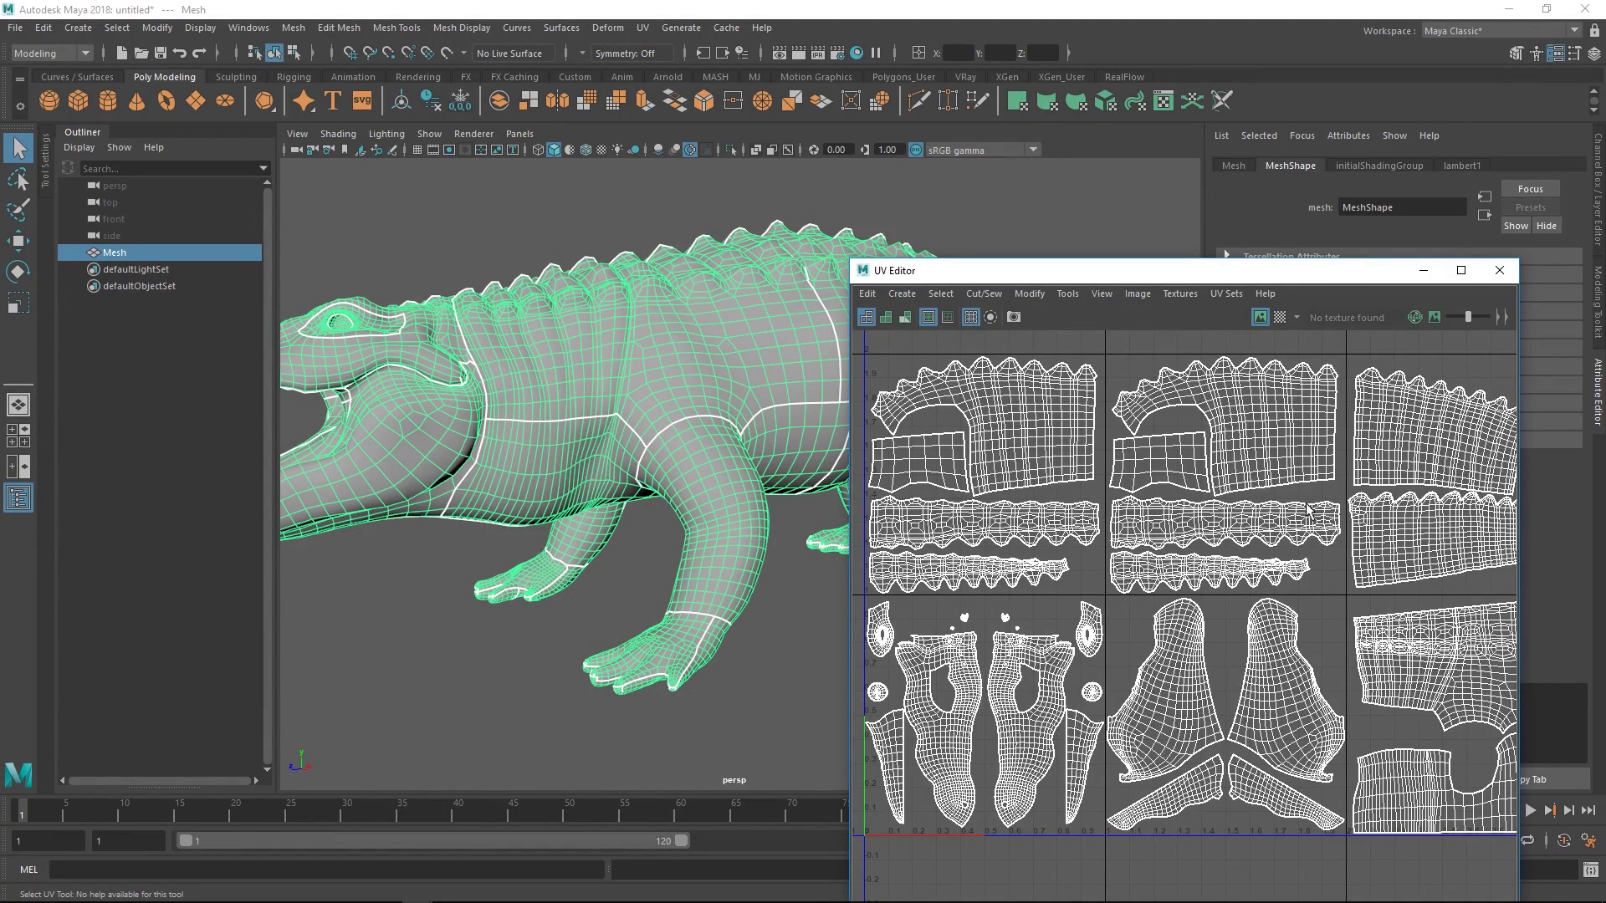
{"action": "right_click_drag", "start_coordinate": [1306, 503], "coordinate": [1012, 483], "text": "alt"}
{"action": "middle_click_drag", "start_coordinate": [1284, 492], "coordinate": [1094, 490], "text": "alt"}
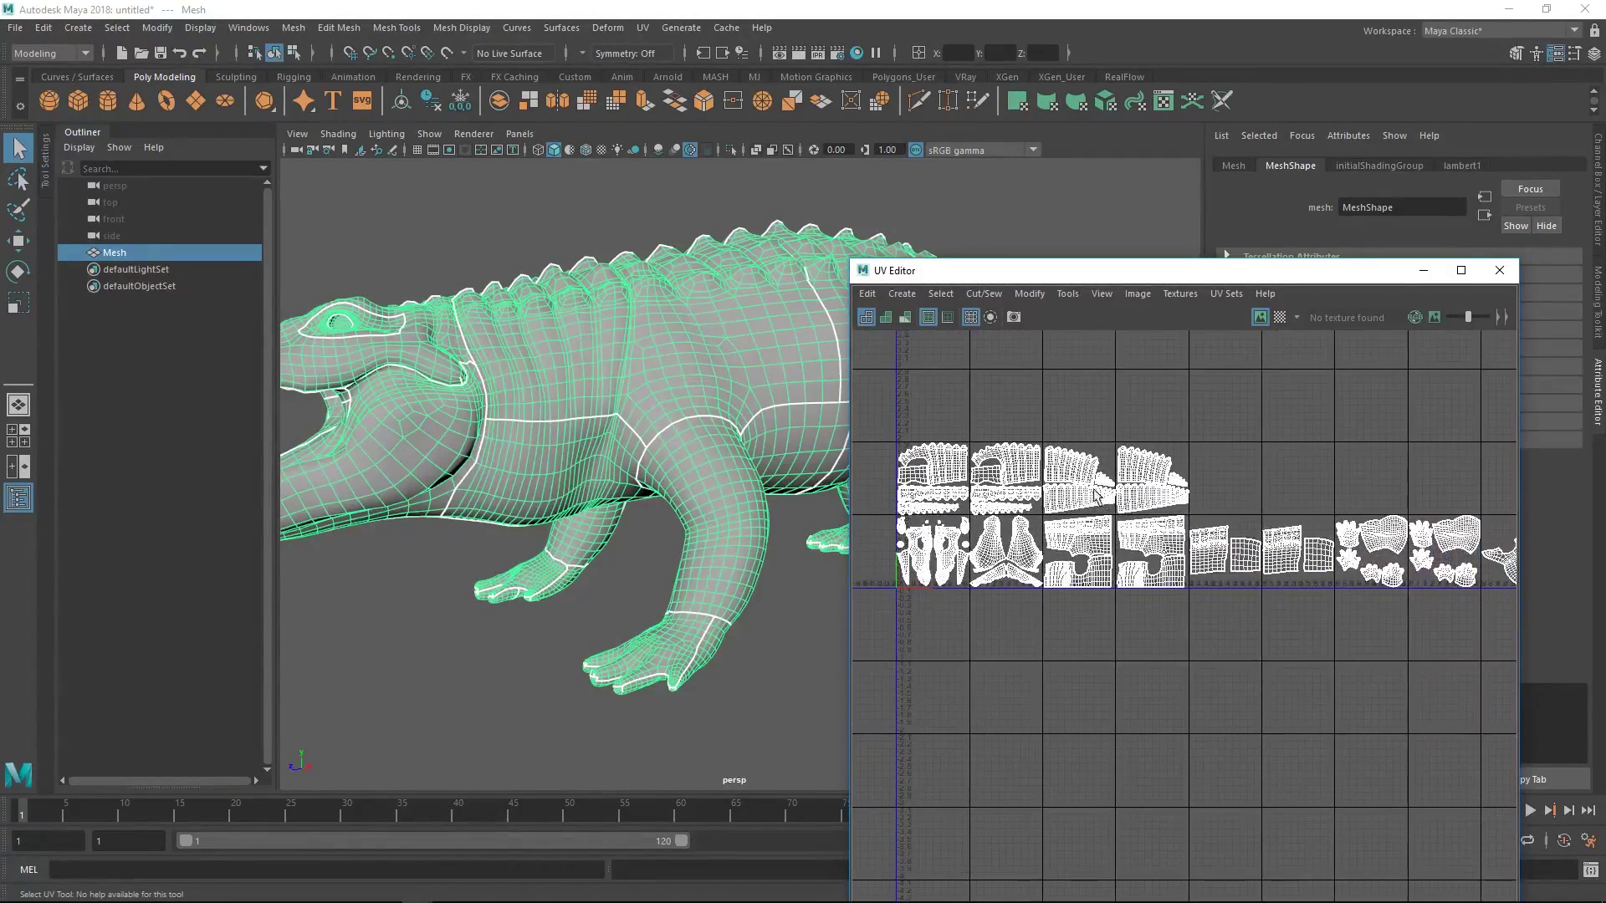
{"action": "scroll", "coordinate": [1096, 495], "scroll_direction": "down", "scroll_amount": 3}
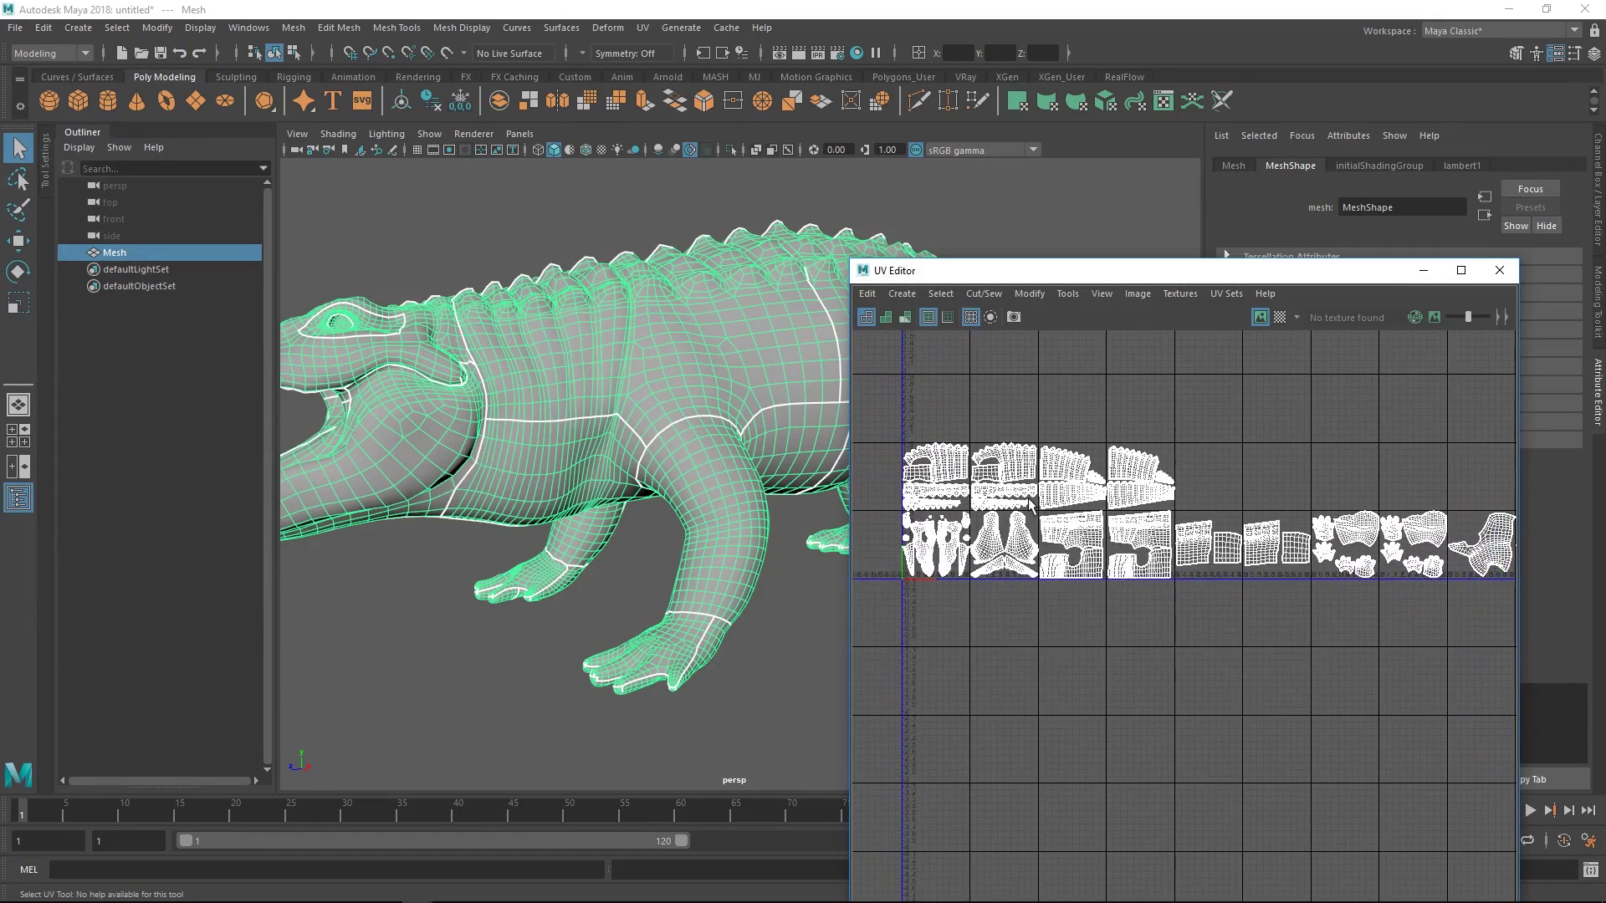
View the crocodile's head and open jaws from the front, with the UV Editor window moved clear of the model.
{"action": "left_click_drag", "start_coordinate": [594, 479], "coordinate": [669, 488], "text": "alt"}
{"action": "middle_click_drag", "start_coordinate": [669, 489], "coordinate": [789, 491], "text": "alt"}
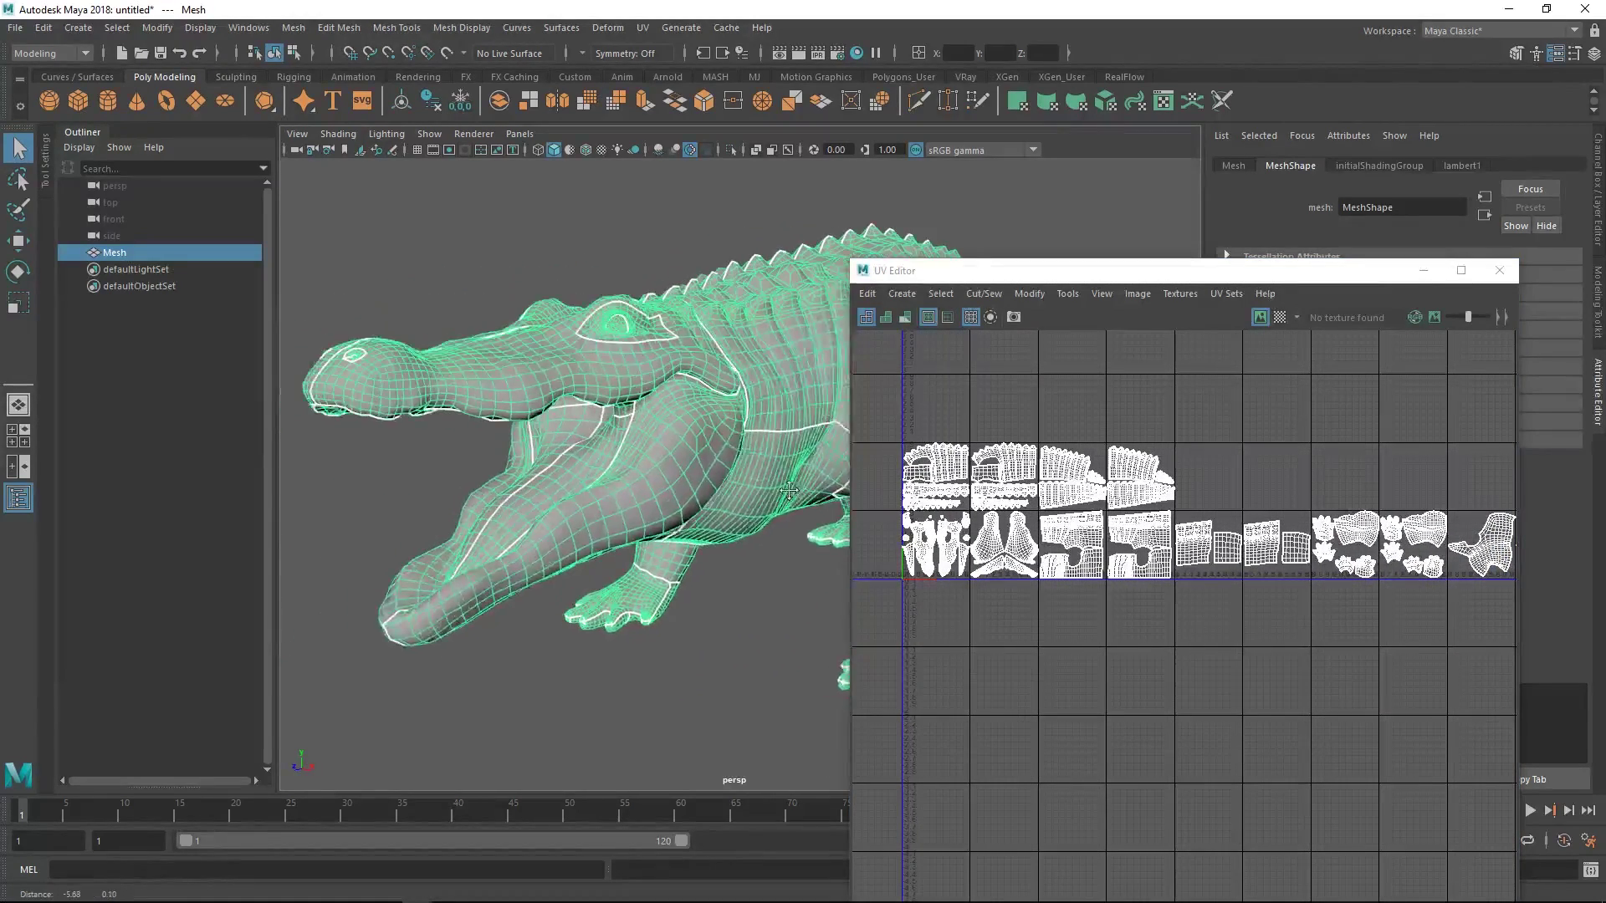
{"action": "left_click_drag", "start_coordinate": [789, 492], "coordinate": [742, 471], "text": "alt"}
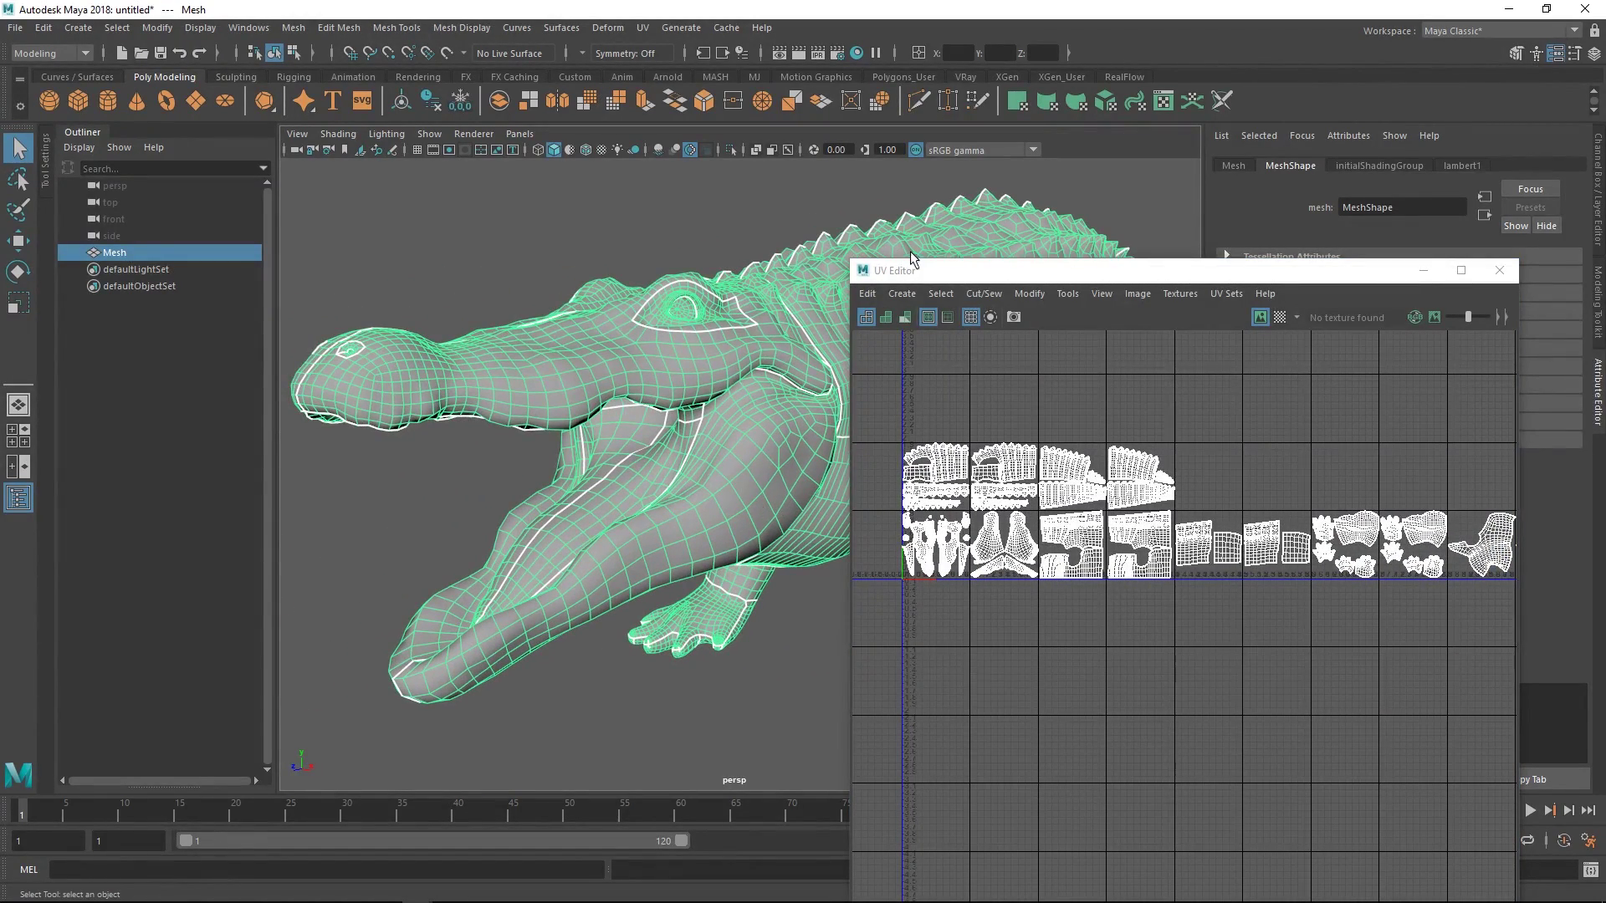
{"action": "left_click_drag", "start_coordinate": [912, 266], "coordinate": [895, 299]}
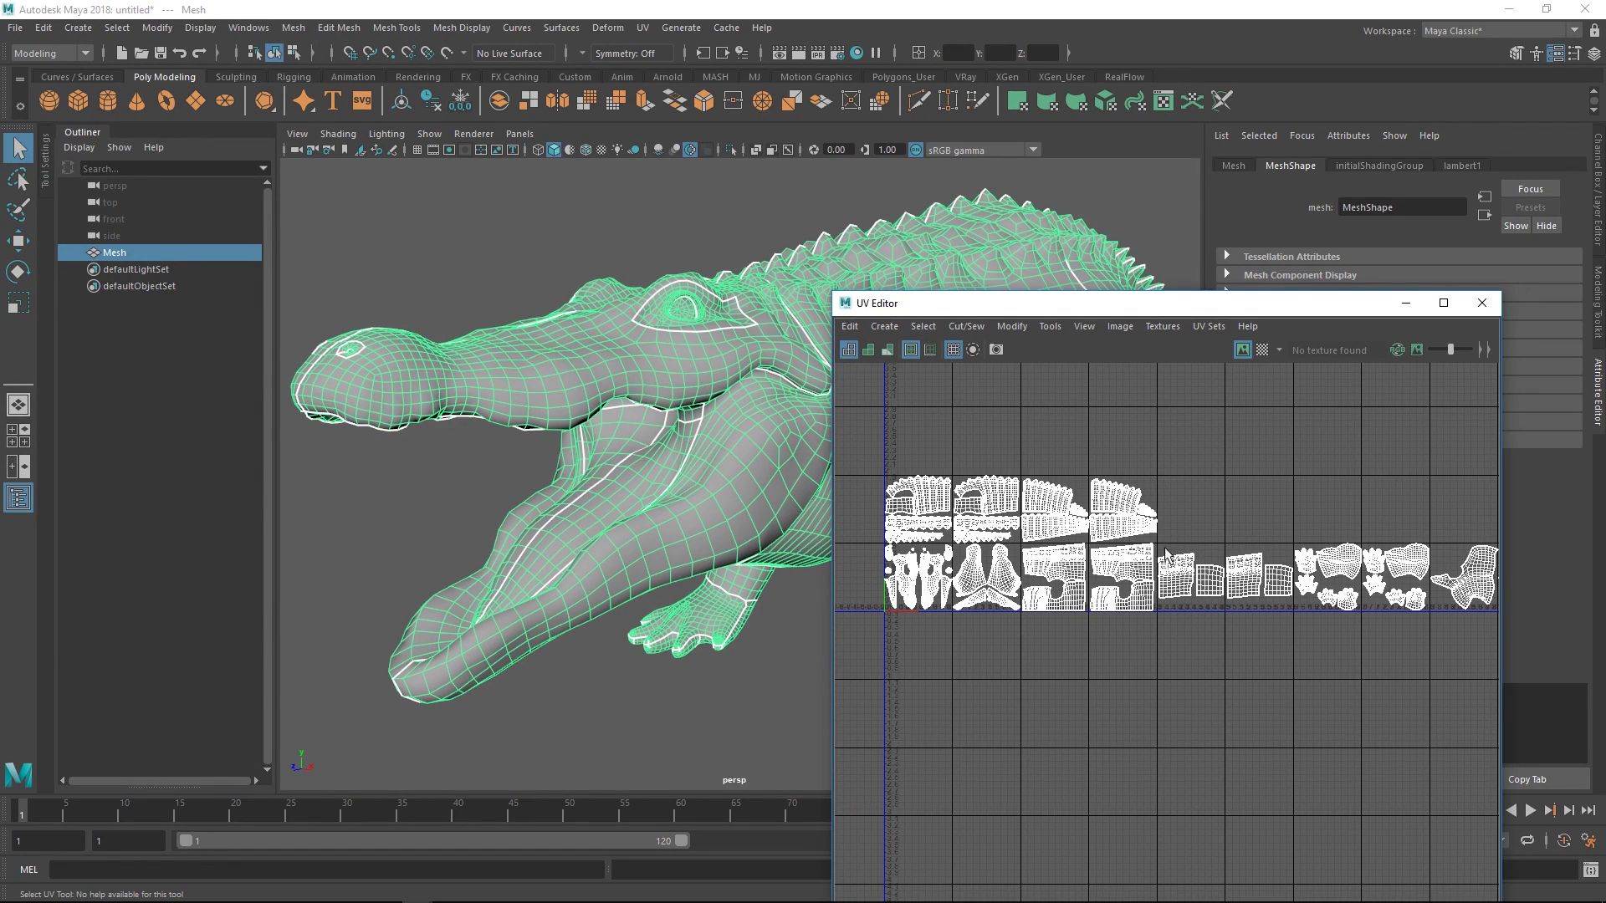
{"action": "left_click_drag", "start_coordinate": [1018, 305], "coordinate": [1099, 288]}
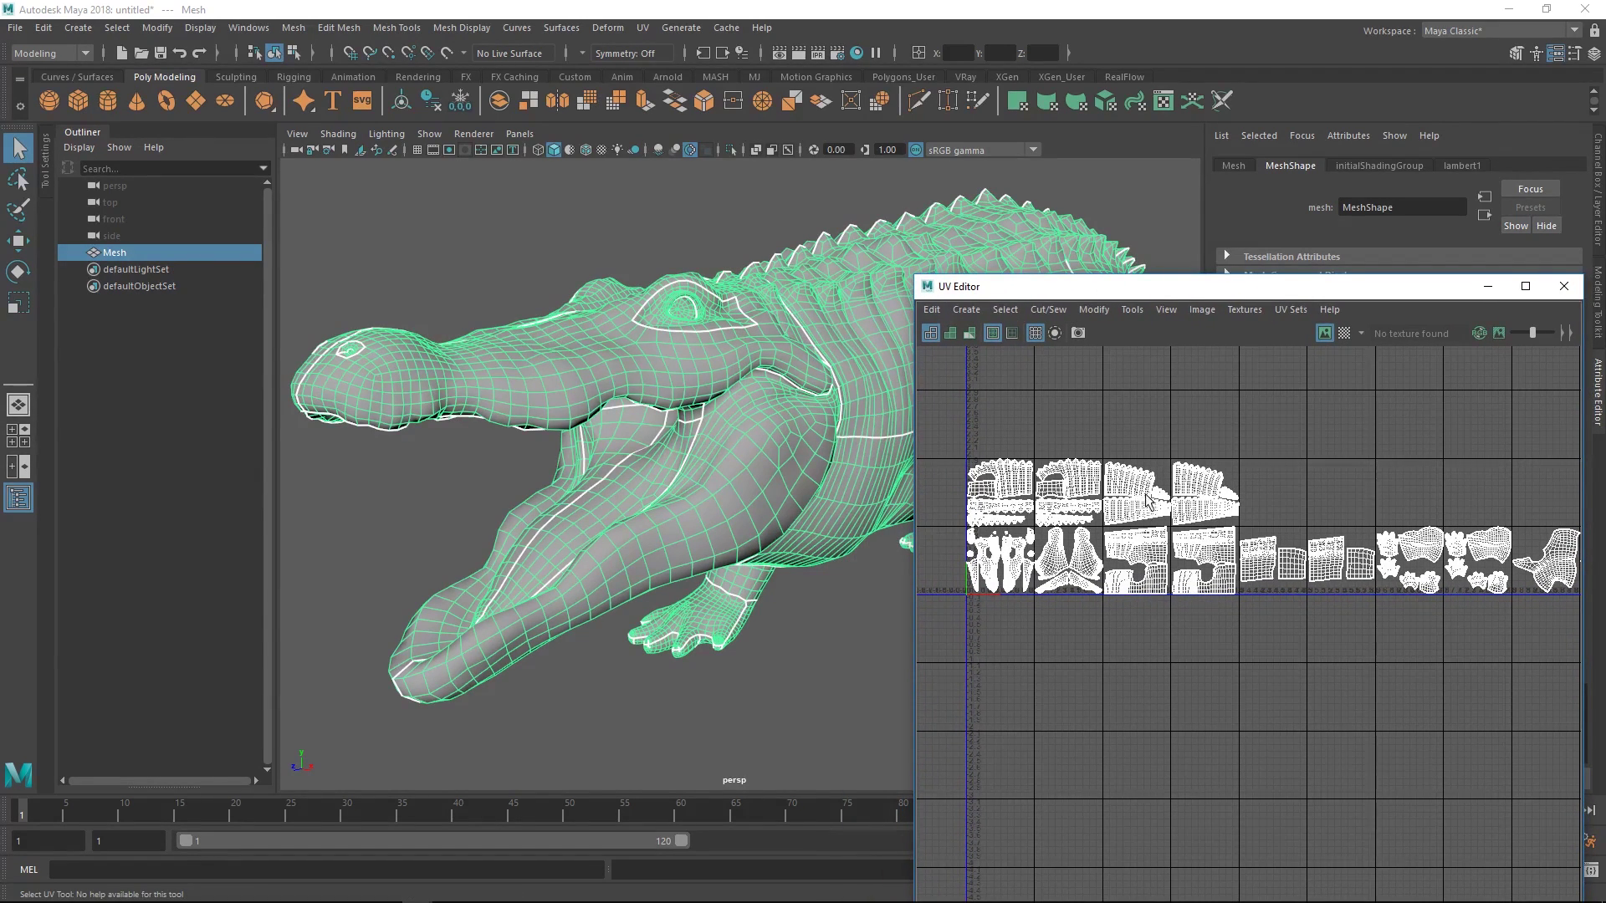
{"action": "right_click_drag", "start_coordinate": [1150, 493], "coordinate": [1100, 492], "text": "alt"}
{"action": "middle_click_drag", "start_coordinate": [1149, 511], "coordinate": [1167, 513], "text": "alt"}
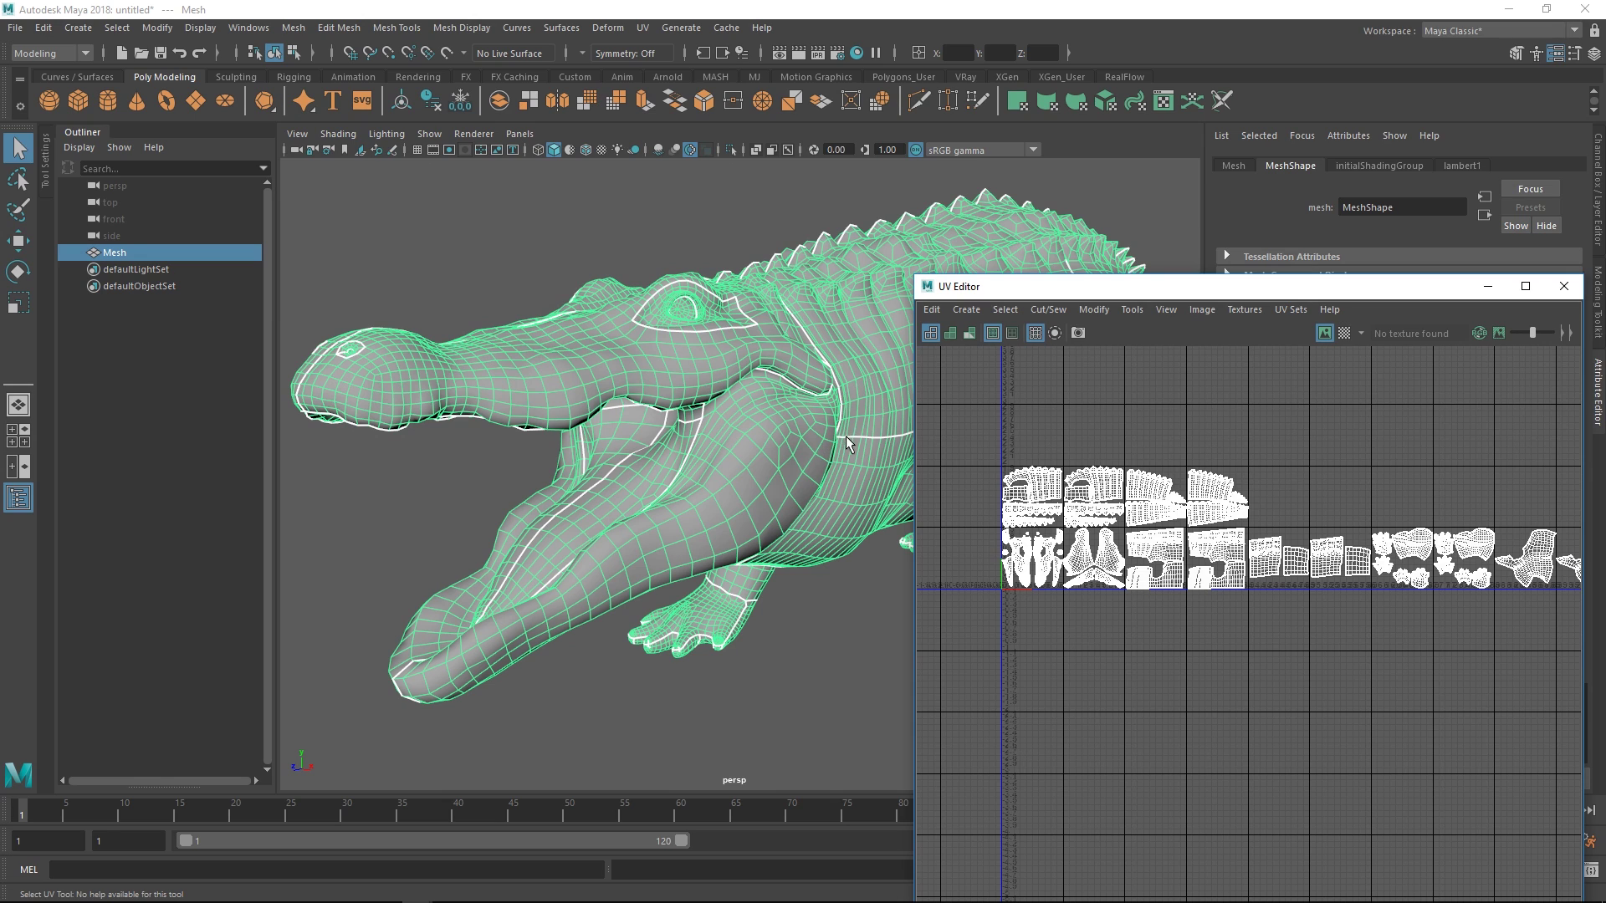
Switch to Mari and set the croc object's geometry version to uvSingle.
{"action": "key", "text": "alt+Tab"}
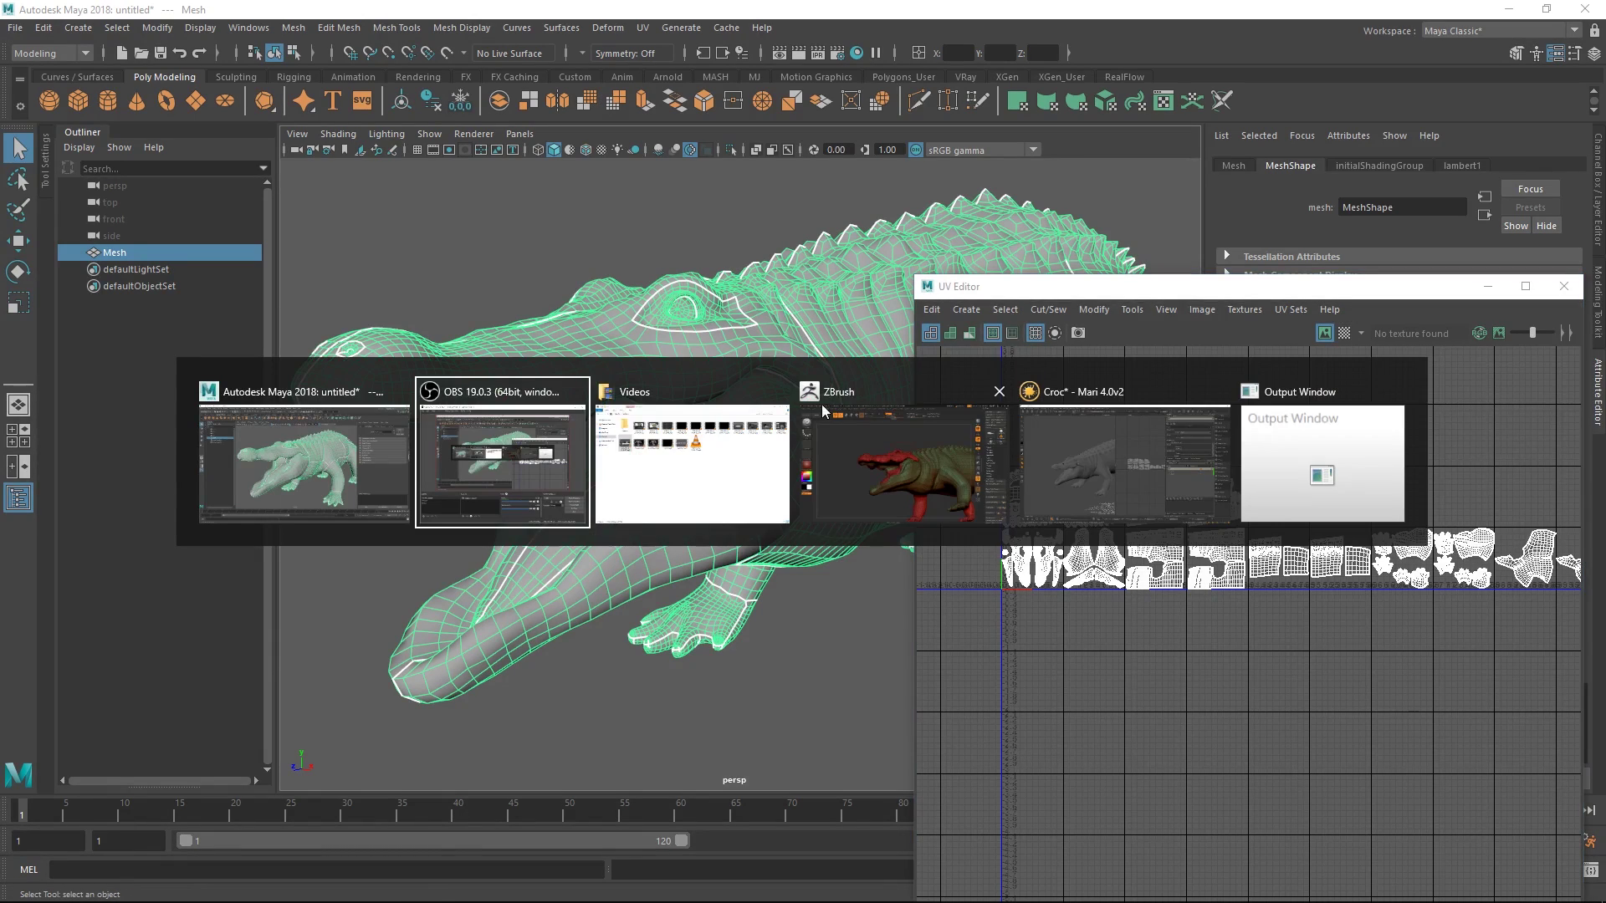
{"action": "left_click", "coordinate": [1098, 468]}
{"action": "scroll", "coordinate": [558, 549], "scroll_direction": "up", "scroll_amount": 5}
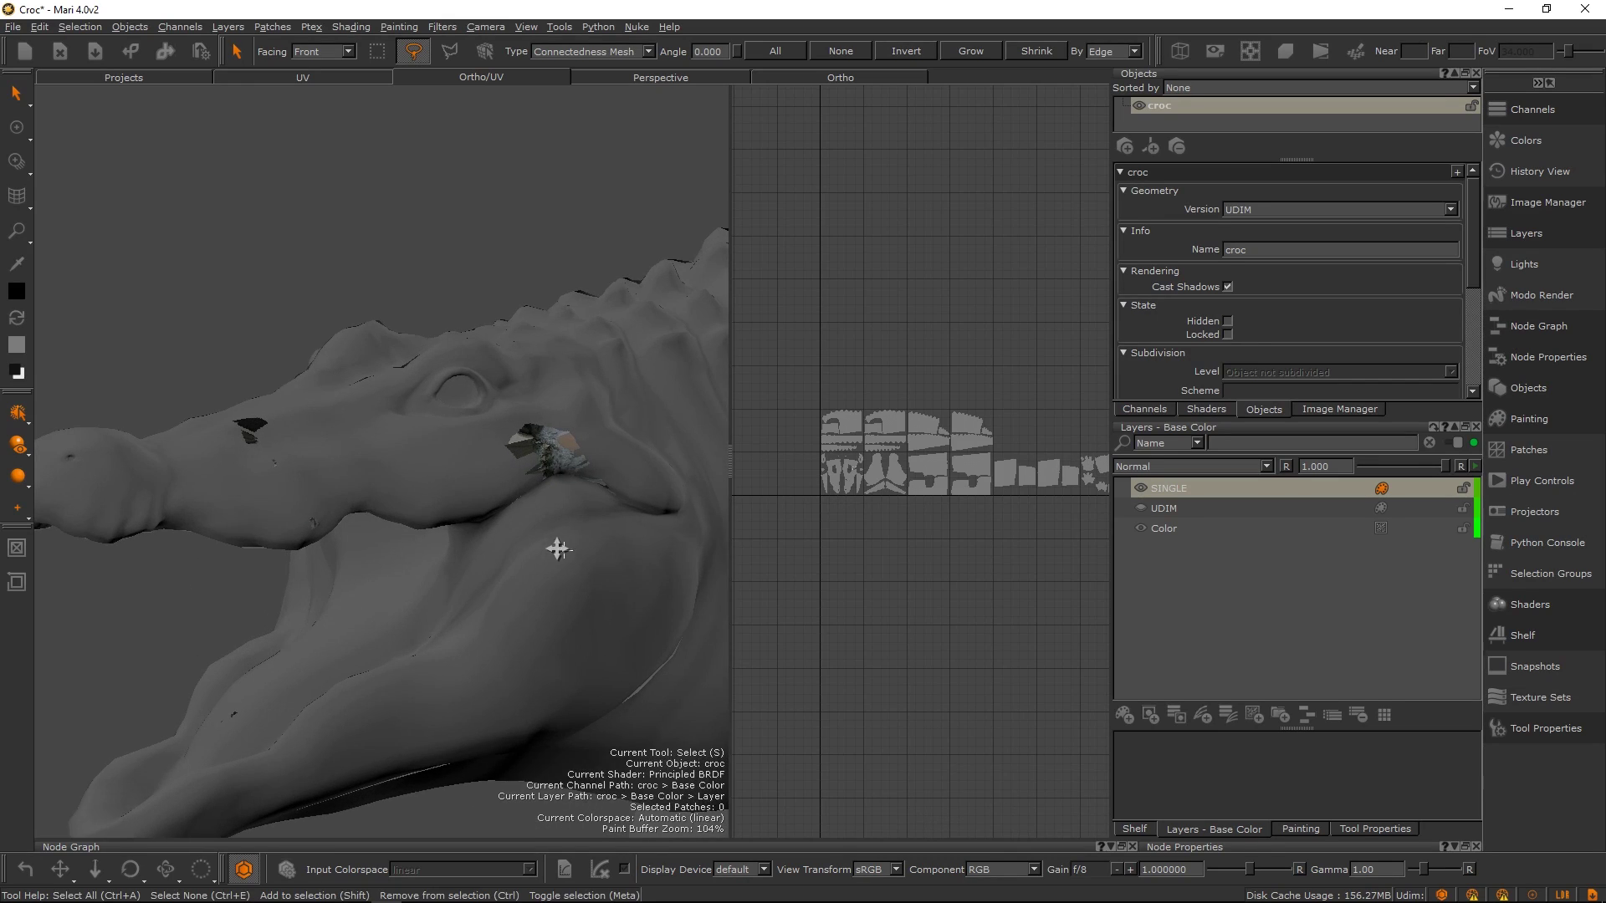
{"action": "scroll", "coordinate": [558, 548], "scroll_direction": "down", "scroll_amount": 5}
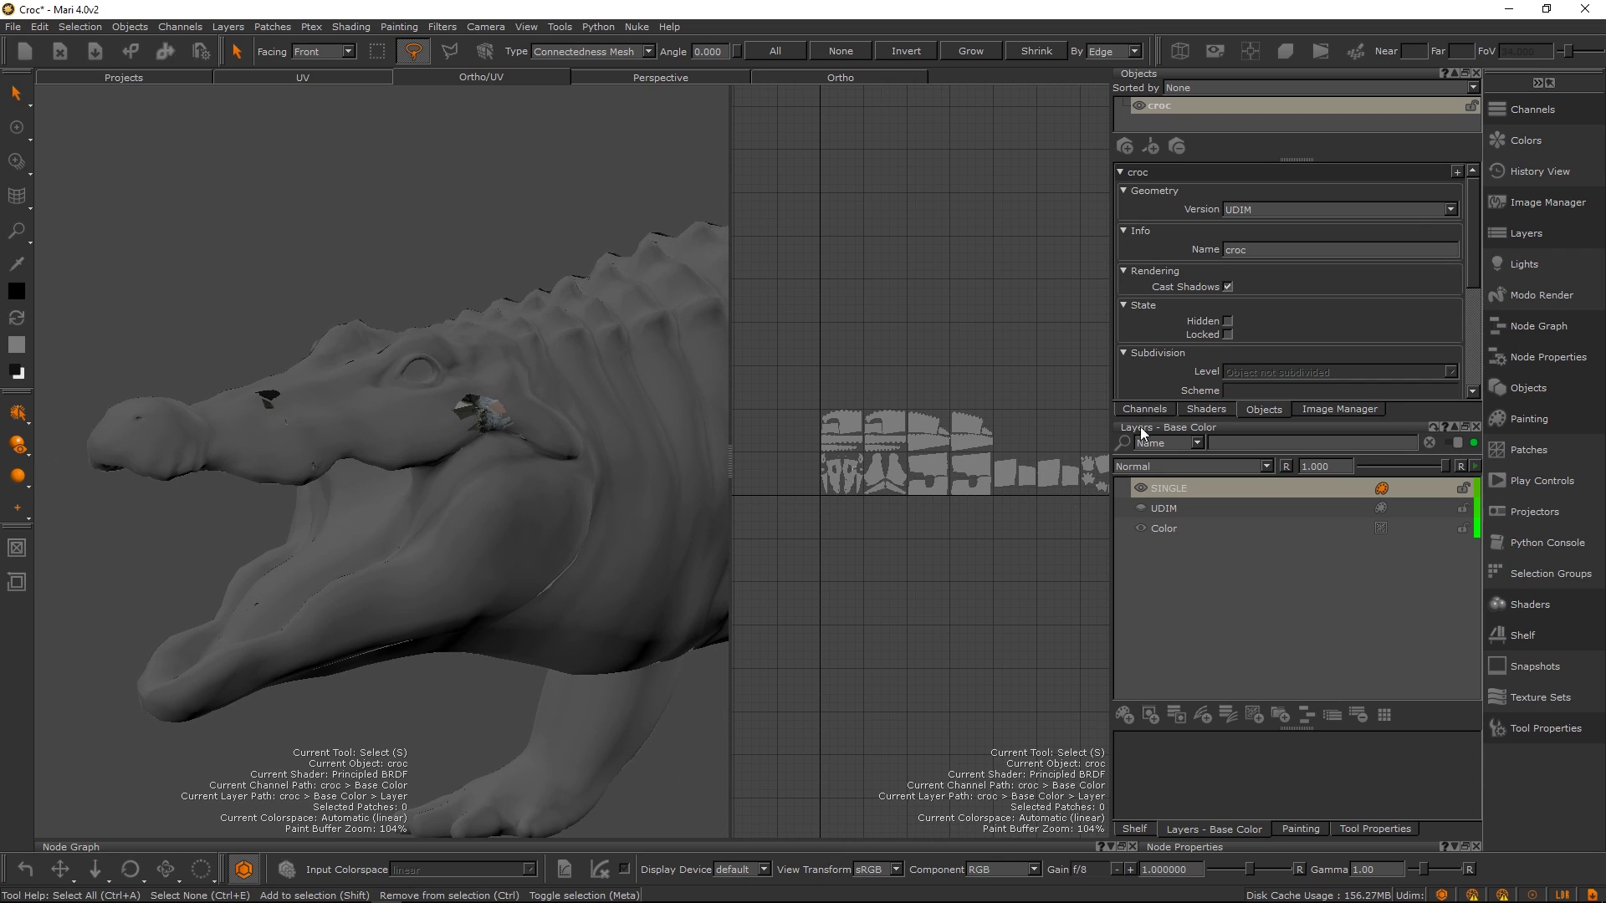
{"action": "left_click", "coordinate": [1254, 210]}
{"action": "left_click", "coordinate": [1250, 194]}
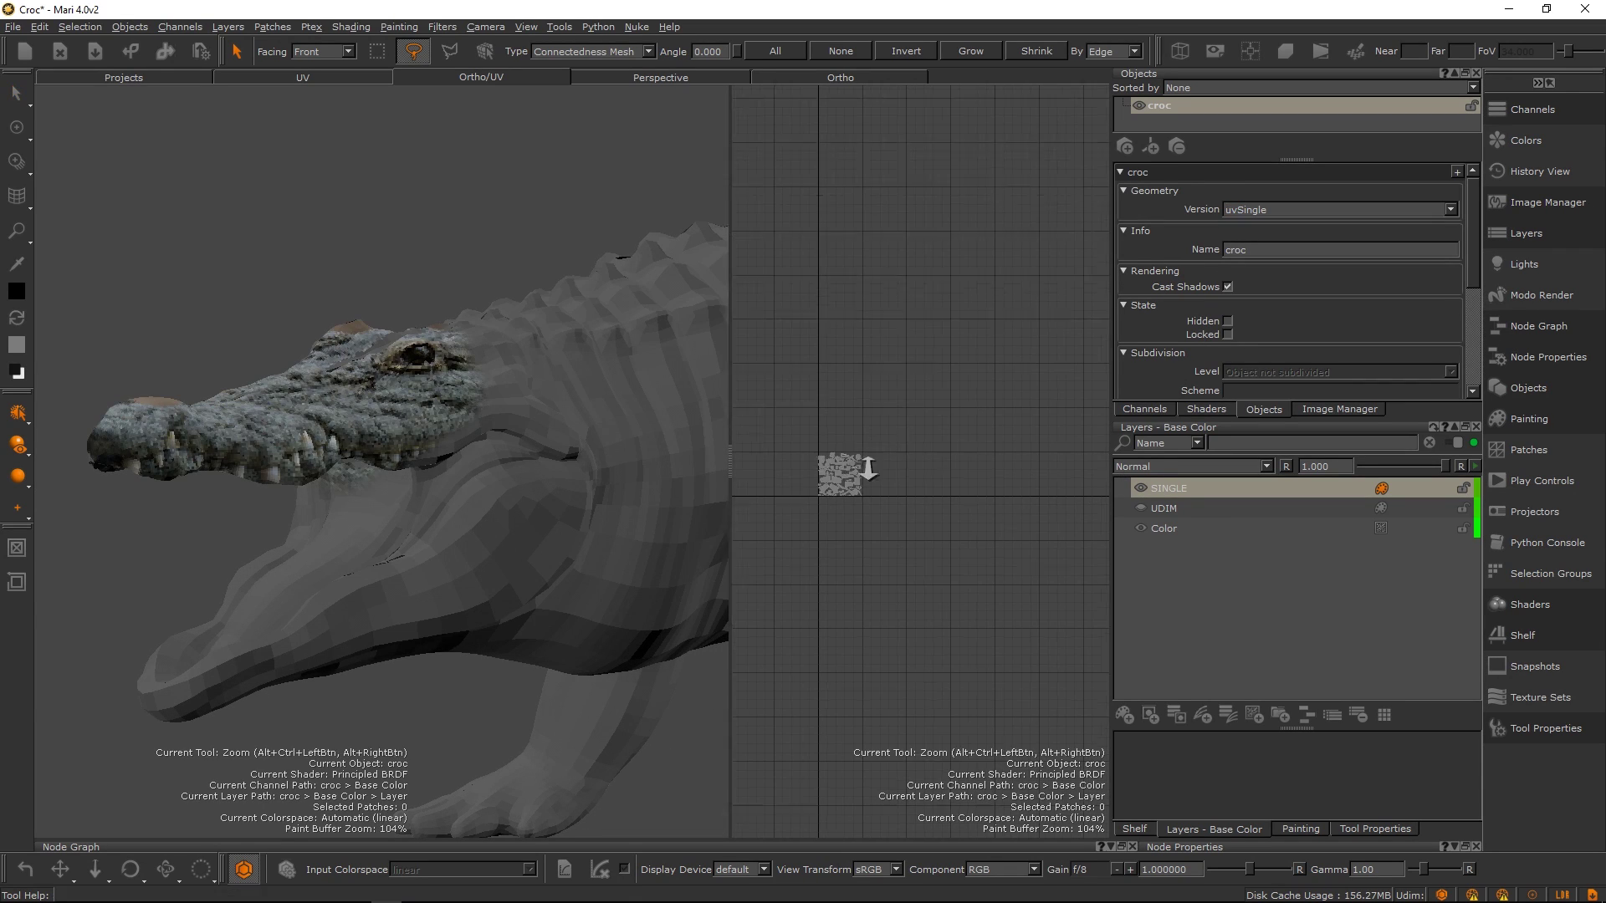
Examine the crocodile's UV shells packed into a single tile in the UV view.
{"action": "scroll", "coordinate": [914, 463], "scroll_direction": "down", "scroll_amount": 5}
{"action": "middle_click_drag", "start_coordinate": [914, 463], "coordinate": [1032, 459], "text": "alt"}
{"action": "scroll", "coordinate": [982, 444], "scroll_direction": "down", "scroll_amount": 3}
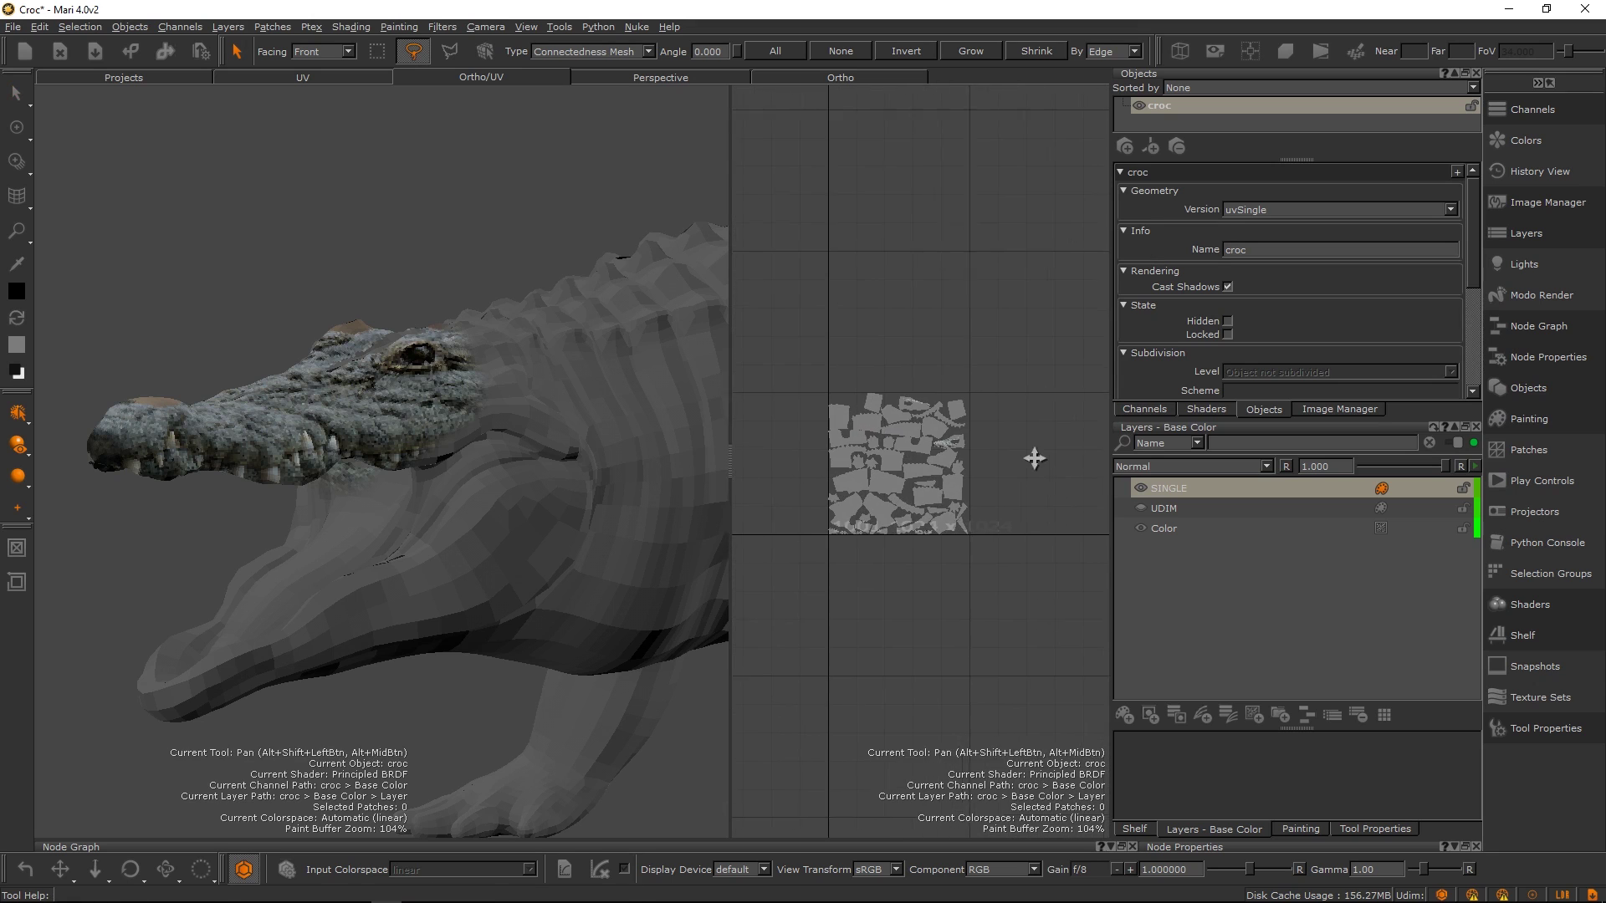
{"action": "scroll", "coordinate": [1008, 481], "scroll_direction": "up", "scroll_amount": 8}
{"action": "scroll", "coordinate": [1008, 480], "scroll_direction": "down", "scroll_amount": 5}
Inspect the photo texture painted on the crocodile's snout, teeth and eye from several angles.
{"action": "left_click_drag", "start_coordinate": [451, 493], "coordinate": [359, 469], "text": "alt"}
{"action": "middle_click_drag", "start_coordinate": [359, 469], "coordinate": [456, 492], "text": "alt"}
{"action": "right_click_drag", "start_coordinate": [456, 492], "coordinate": [463, 538], "text": "alt"}
{"action": "scroll", "coordinate": [463, 538], "scroll_direction": "down", "scroll_amount": 5}
{"action": "scroll", "coordinate": [464, 539], "scroll_direction": "up", "scroll_amount": 4}
{"action": "left_click_drag", "start_coordinate": [464, 539], "coordinate": [480, 481], "text": "alt"}
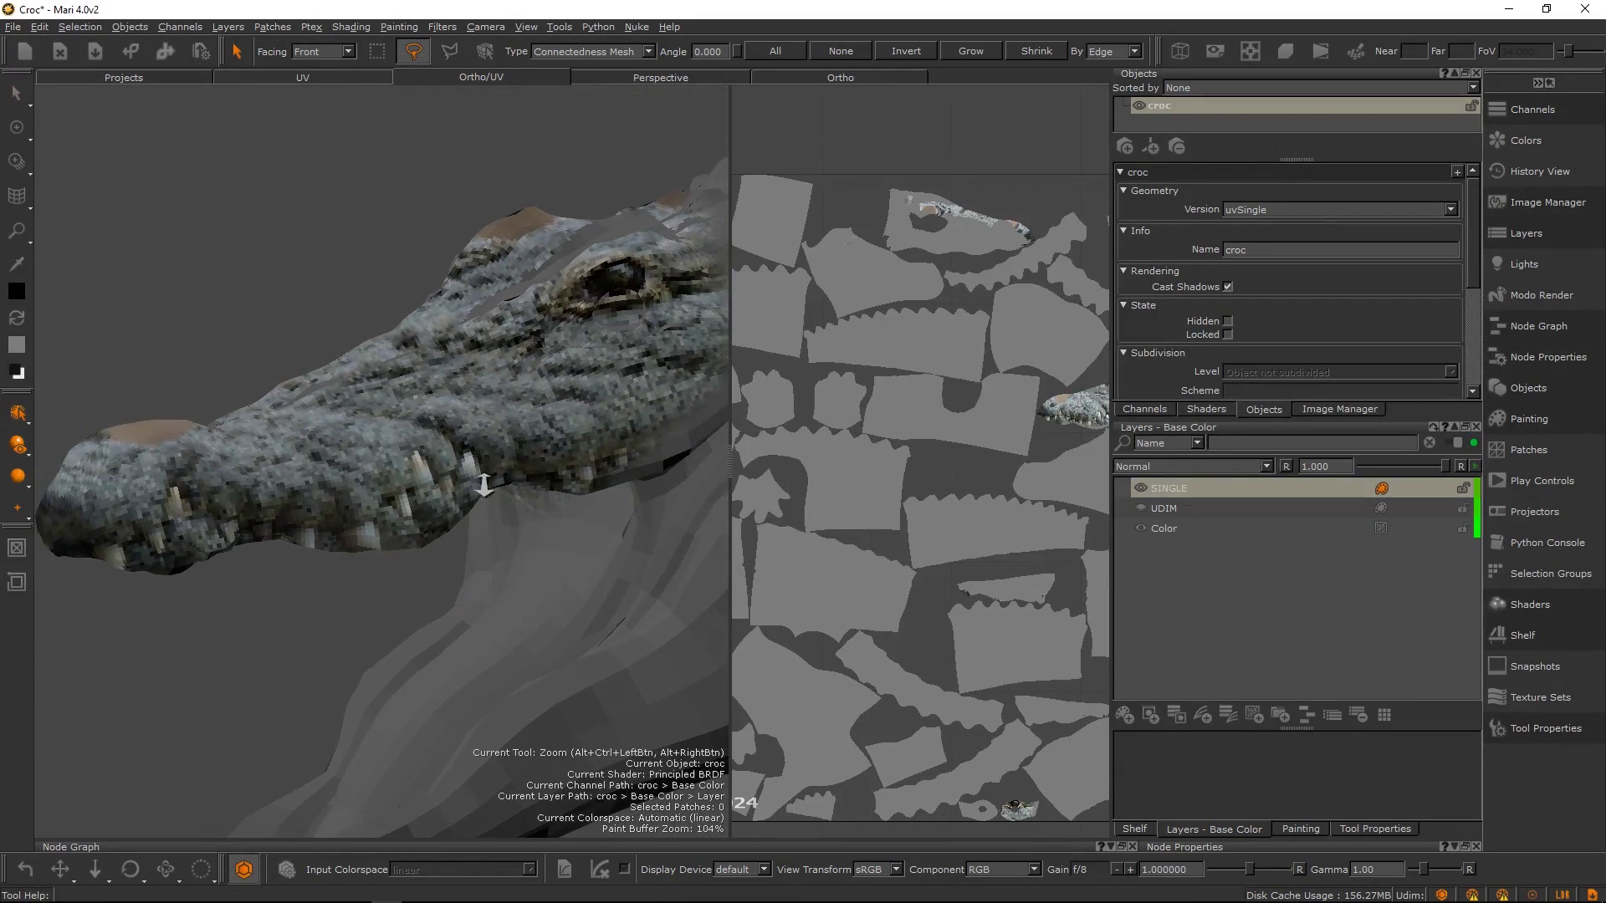
{"action": "middle_click_drag", "start_coordinate": [480, 481], "coordinate": [501, 496], "text": "alt"}
{"action": "scroll", "coordinate": [501, 495], "scroll_direction": "up", "scroll_amount": 5}
{"action": "scroll", "coordinate": [501, 495], "scroll_direction": "down", "scroll_amount": 4}
{"action": "mouse_move", "coordinate": [501, 495]}
{"action": "left_mouse_down", "text": "alt"}
{"action": "mouse_move", "coordinate": [503, 520]}
{"action": "mouse_move", "coordinate": [520, 496]}
{"action": "left_mouse_up", "text": "alt"}
{"action": "right_click_drag", "start_coordinate": [519, 495], "coordinate": [401, 426], "text": "alt"}
{"action": "middle_click_drag", "start_coordinate": [400, 426], "coordinate": [535, 276], "text": "alt"}
{"action": "right_click_drag", "start_coordinate": [535, 276], "coordinate": [494, 463], "text": "alt"}
{"action": "middle_click_drag", "start_coordinate": [495, 463], "coordinate": [589, 442], "text": "alt"}
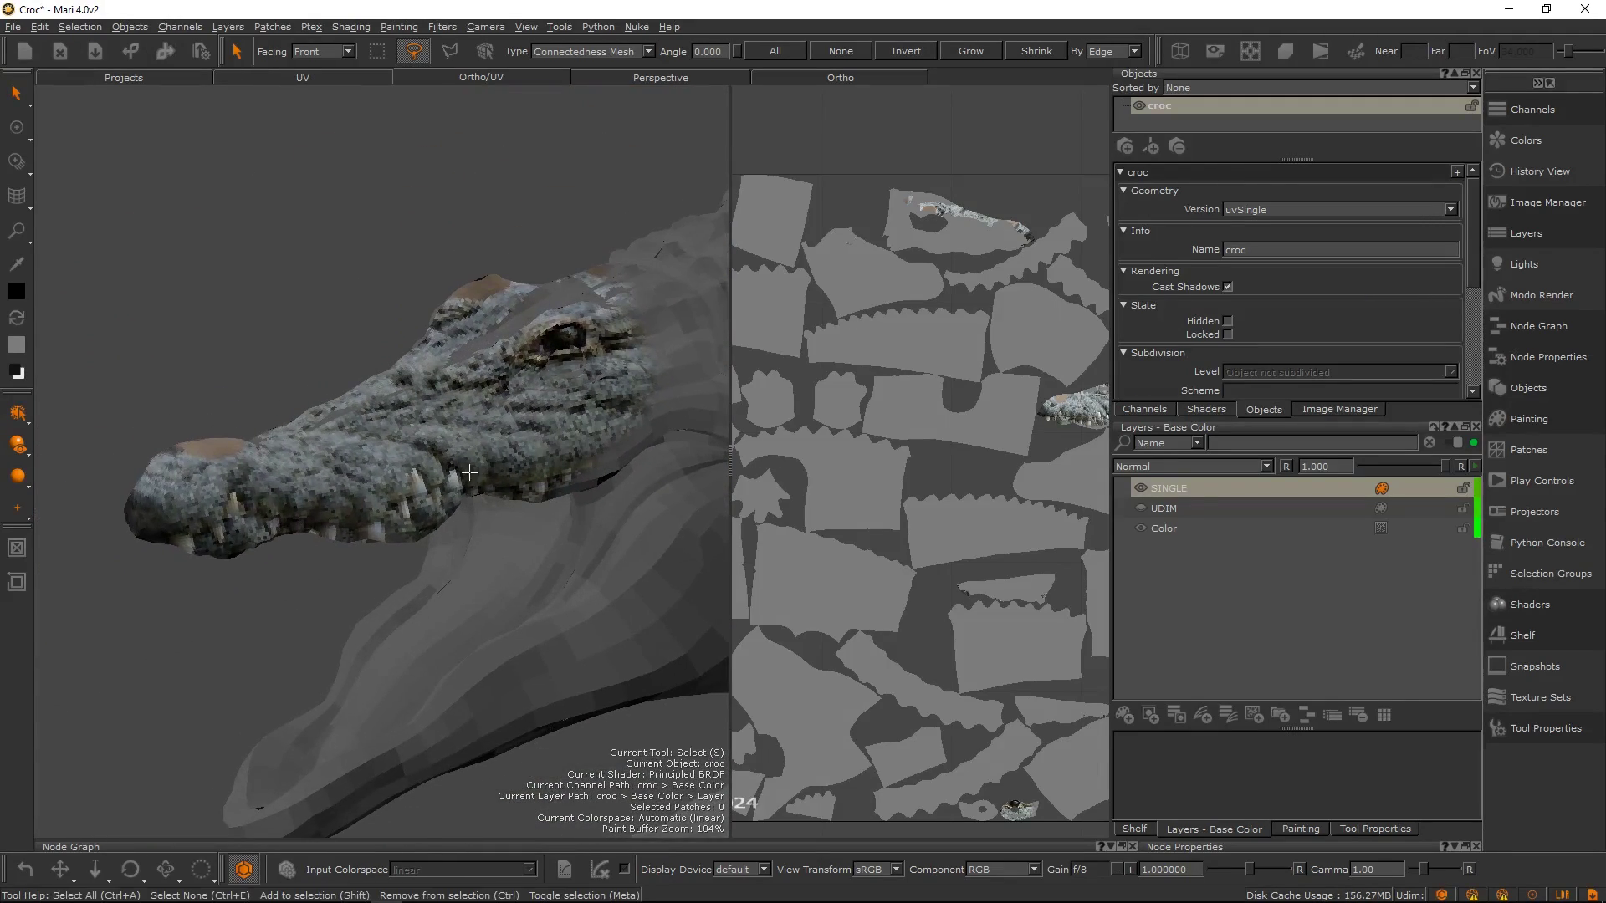
Examine the texture resolution on the upper snout and above the teeth at close range.
{"action": "right_click_drag", "start_coordinate": [455, 512], "coordinate": [494, 510], "text": "alt"}
{"action": "middle_click_drag", "start_coordinate": [495, 510], "coordinate": [515, 496], "text": "alt"}
{"action": "left_click_drag", "start_coordinate": [514, 496], "coordinate": [572, 545], "text": "alt"}
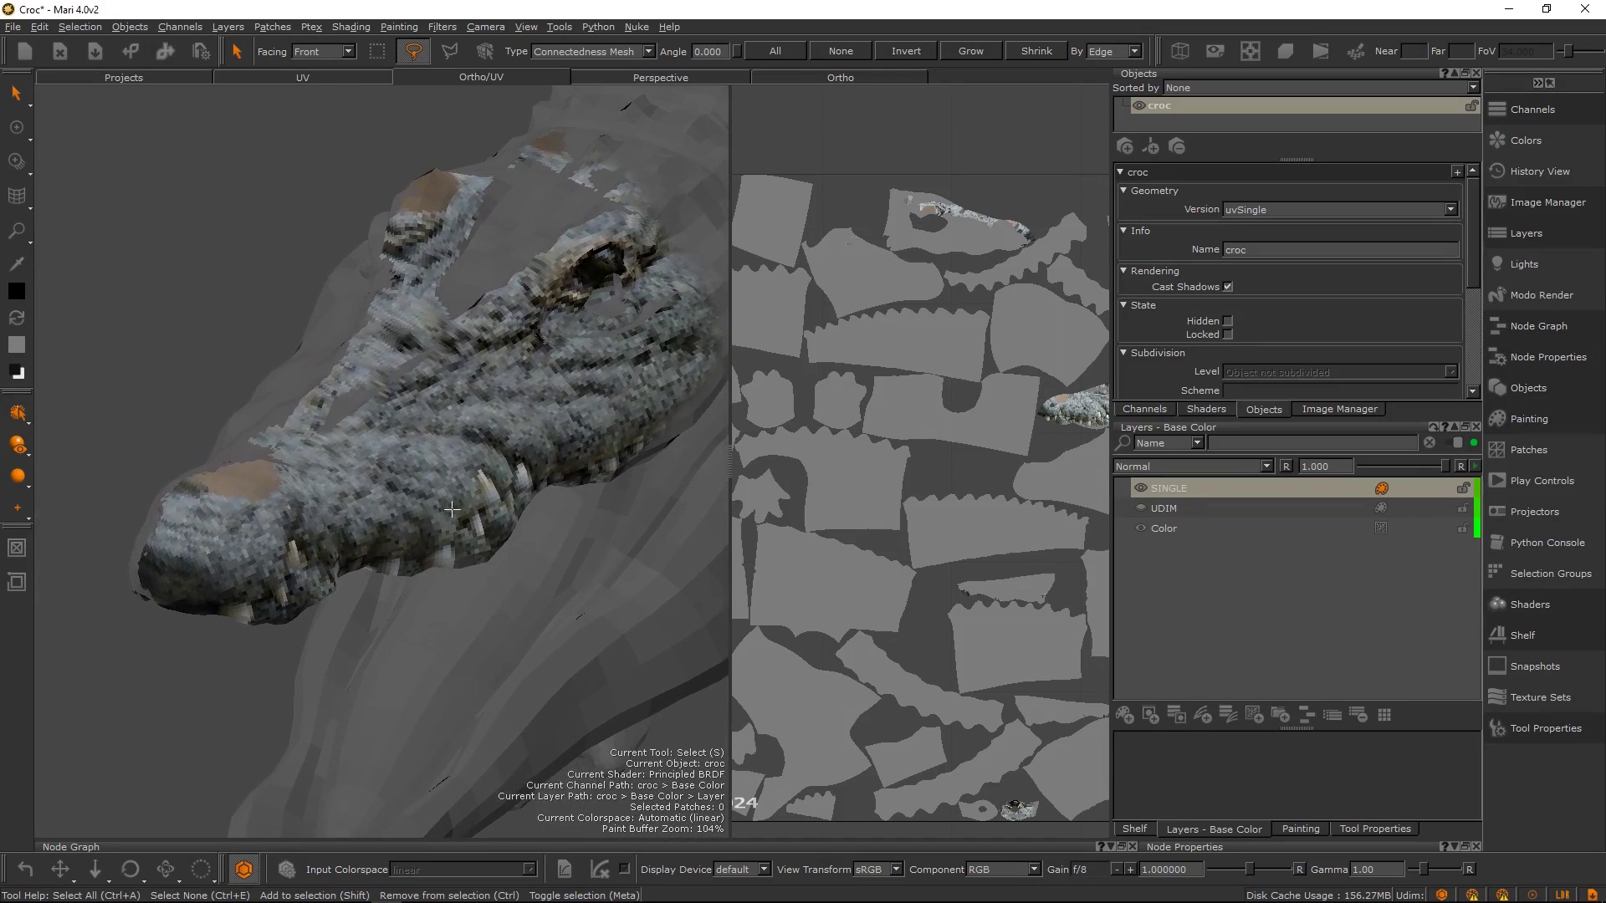
{"action": "left_click_drag", "start_coordinate": [591, 492], "coordinate": [599, 433], "text": "alt"}
{"action": "right_click_drag", "start_coordinate": [503, 478], "coordinate": [558, 485], "text": "alt"}
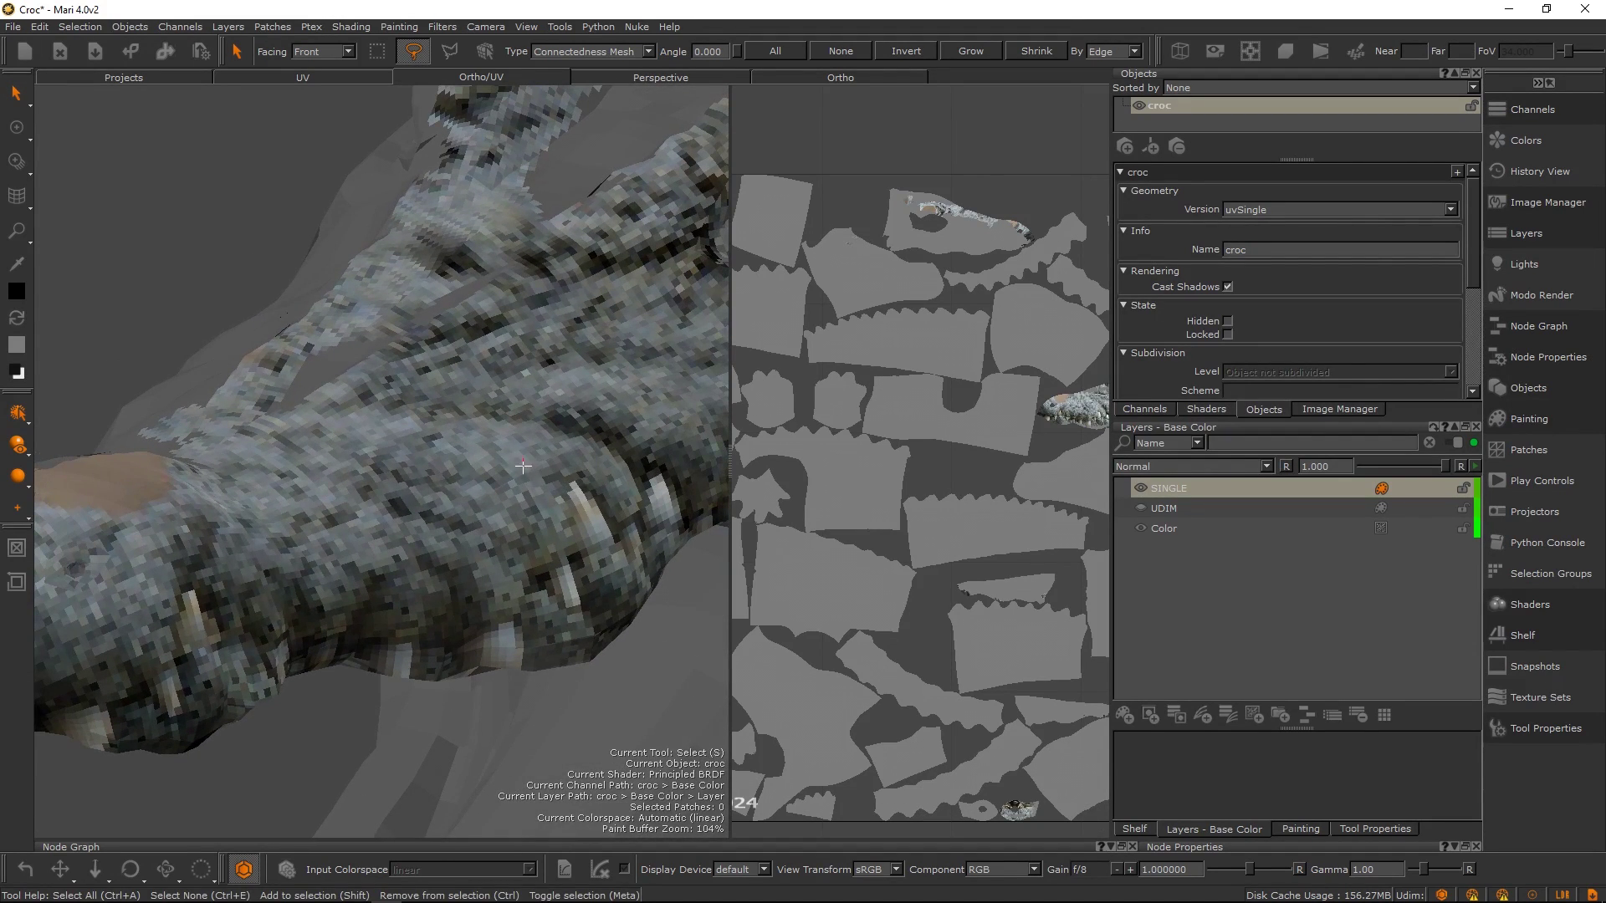
Paint black test strokes on the snout above the teeth with the Paint tool and undo them.
{"action": "left_click_drag", "start_coordinate": [505, 459], "coordinate": [507, 456]}
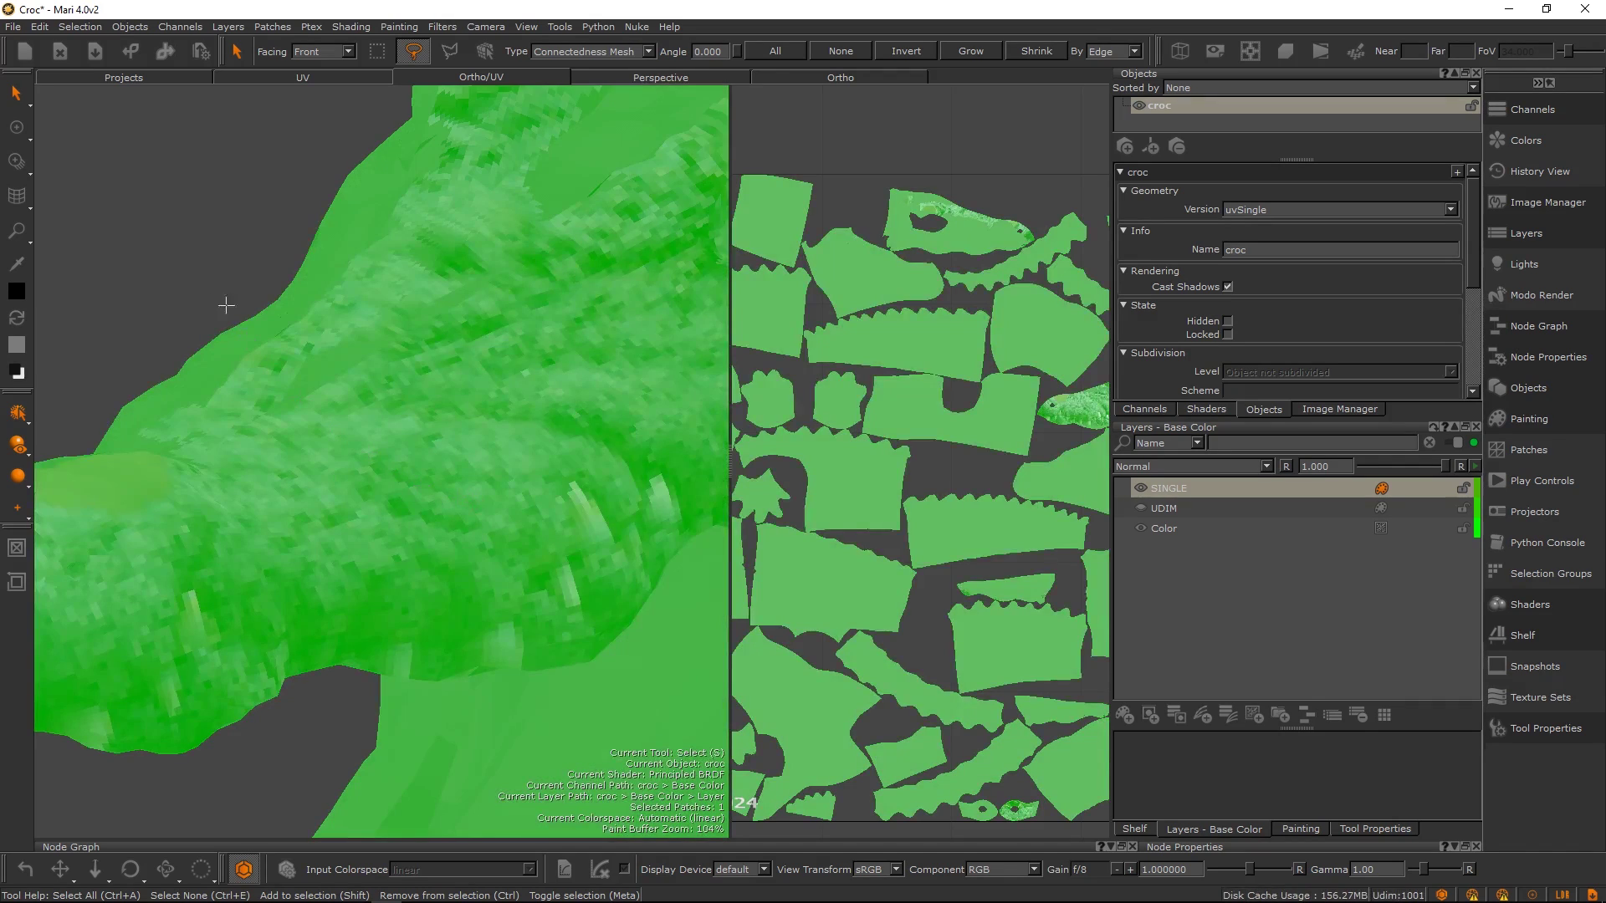
{"action": "left_click", "coordinate": [210, 261]}
{"action": "key", "text": "p"}
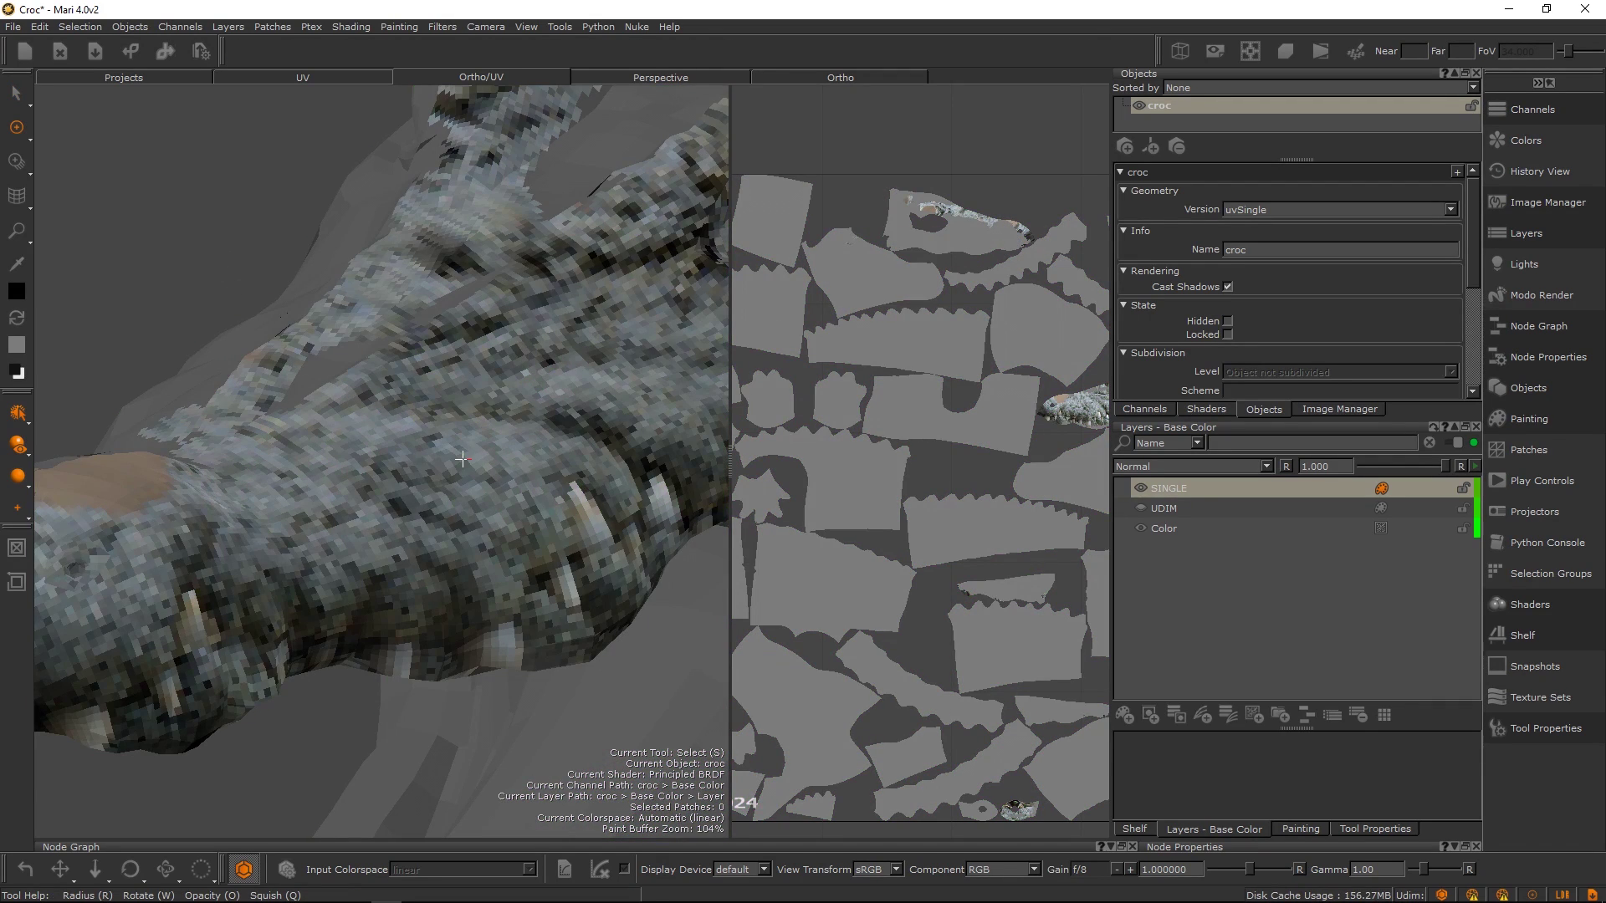
{"action": "mouse_move", "coordinate": [498, 465]}
{"action": "left_mouse_down"}
{"action": "mouse_move", "coordinate": [443, 506]}
{"action": "mouse_move", "coordinate": [500, 452]}
{"action": "mouse_move", "coordinate": [527, 502]}
{"action": "mouse_move", "coordinate": [514, 569]}
{"action": "mouse_move", "coordinate": [427, 443]}
{"action": "mouse_move", "coordinate": [318, 527]}
{"action": "mouse_move", "coordinate": [439, 494]}
{"action": "mouse_move", "coordinate": [410, 443]}
{"action": "mouse_move", "coordinate": [507, 427]}
{"action": "left_mouse_up"}
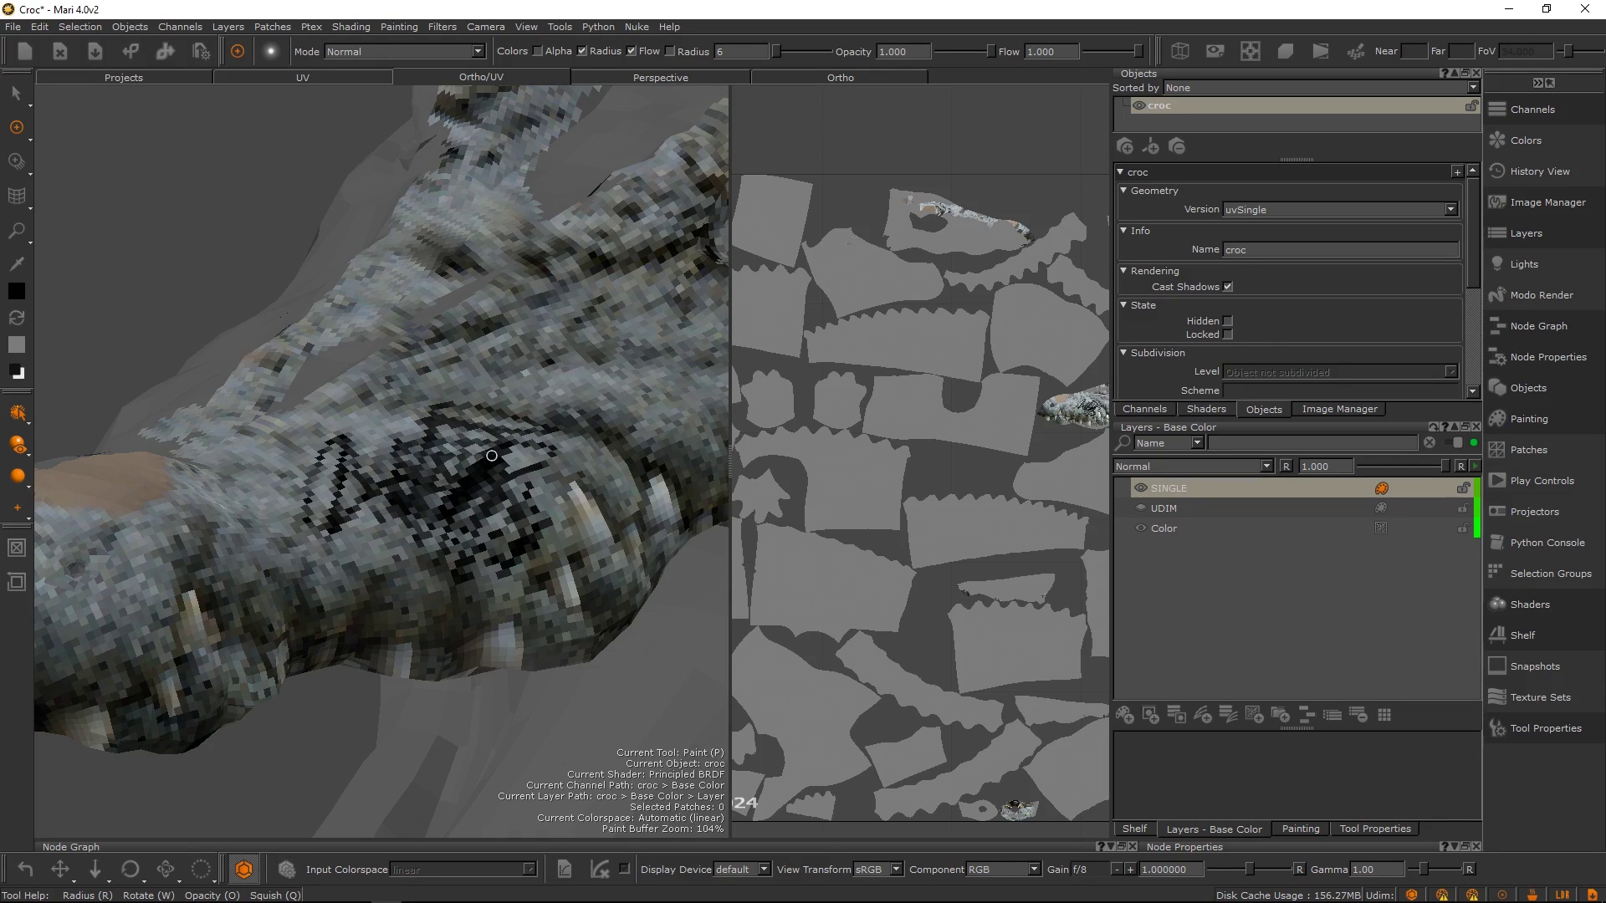
{"action": "key", "text": "ctrl+z"}
Compare the texture detail on the snout with the space its shells occupy in the single 1001 UV tile.
{"action": "right_click_drag", "start_coordinate": [525, 457], "coordinate": [451, 456], "text": "alt"}
{"action": "left_click_drag", "start_coordinate": [517, 456], "coordinate": [484, 419], "text": "alt"}
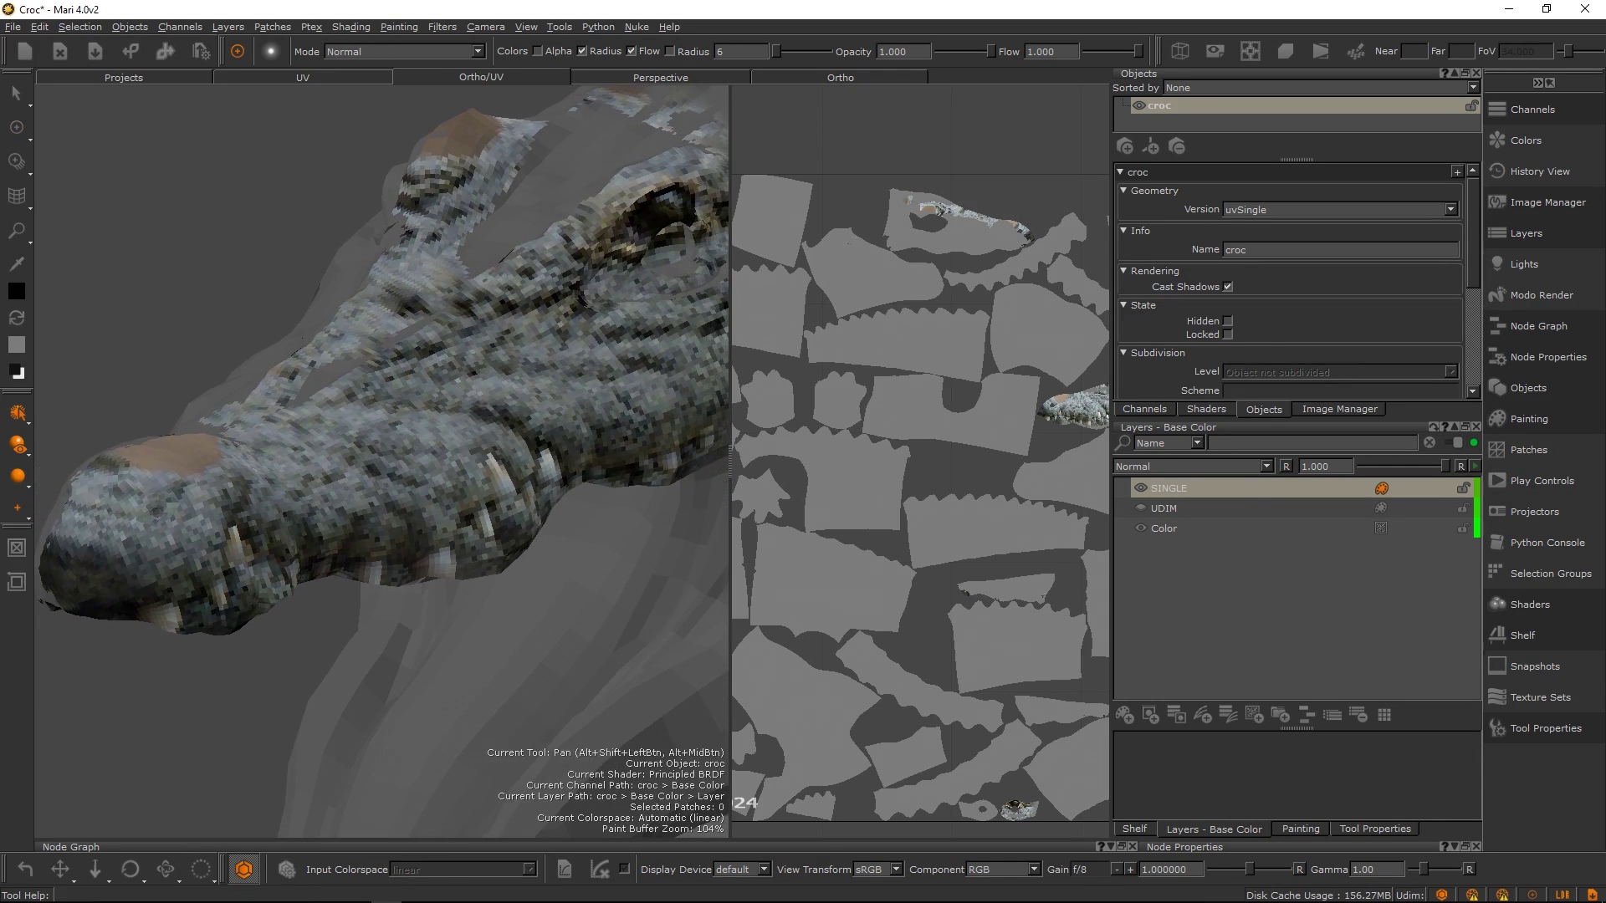
{"action": "right_click_drag", "start_coordinate": [961, 459], "coordinate": [903, 441], "text": "alt"}
{"action": "middle_click_drag", "start_coordinate": [894, 522], "coordinate": [943, 476], "text": "alt"}
{"action": "scroll", "coordinate": [914, 528], "scroll_direction": "up", "scroll_amount": 2}
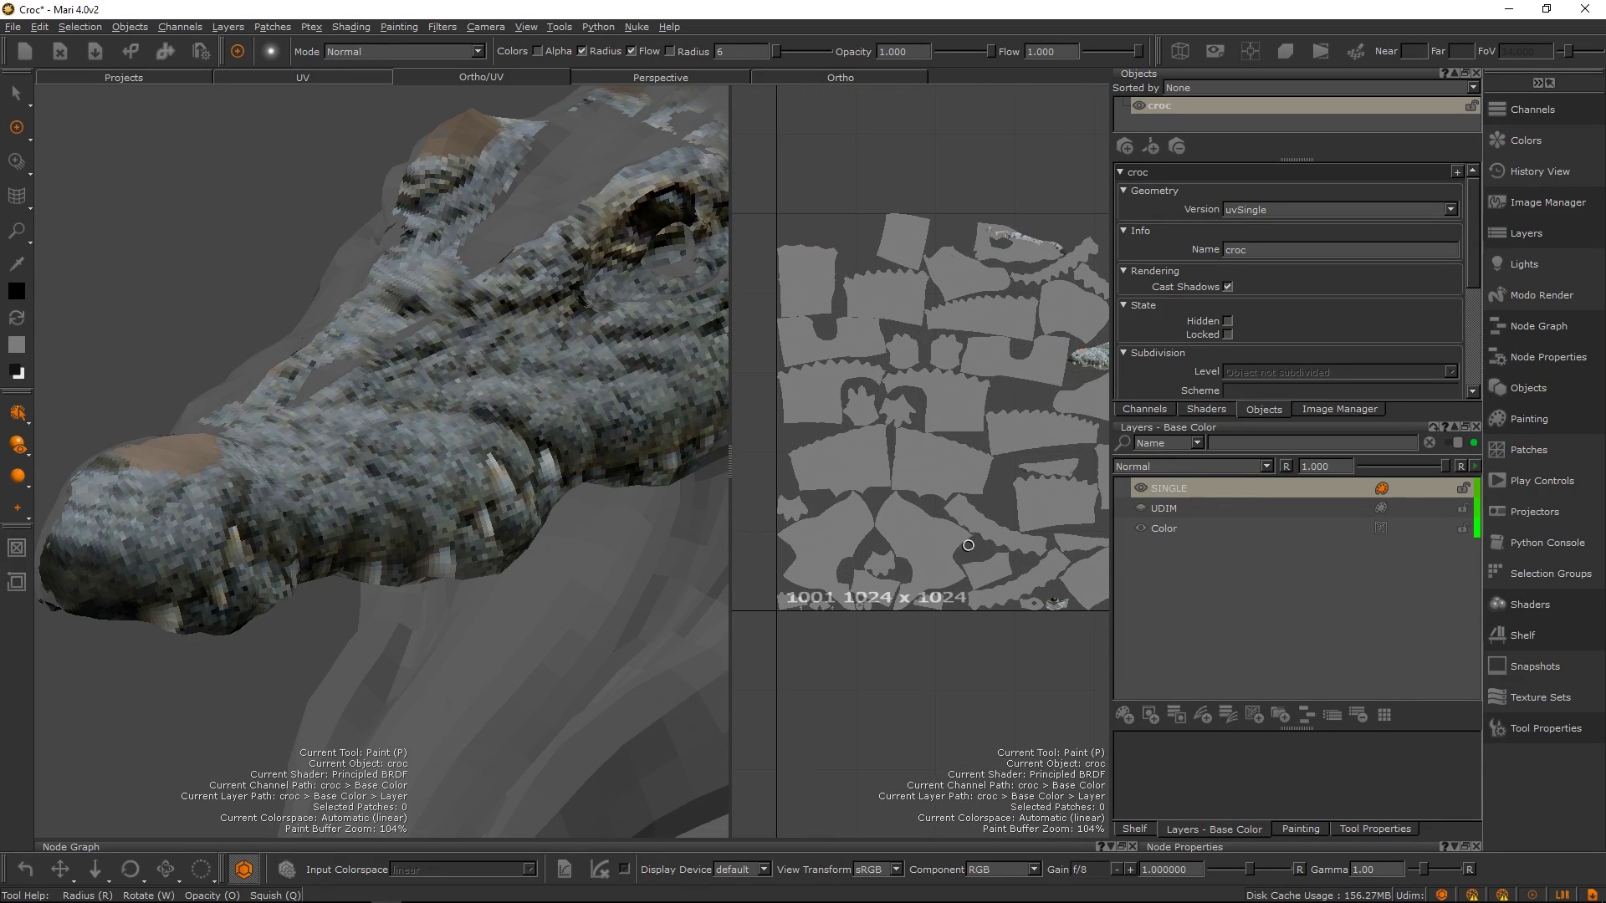
{"action": "middle_click_drag", "start_coordinate": [961, 542], "coordinate": [953, 549]}
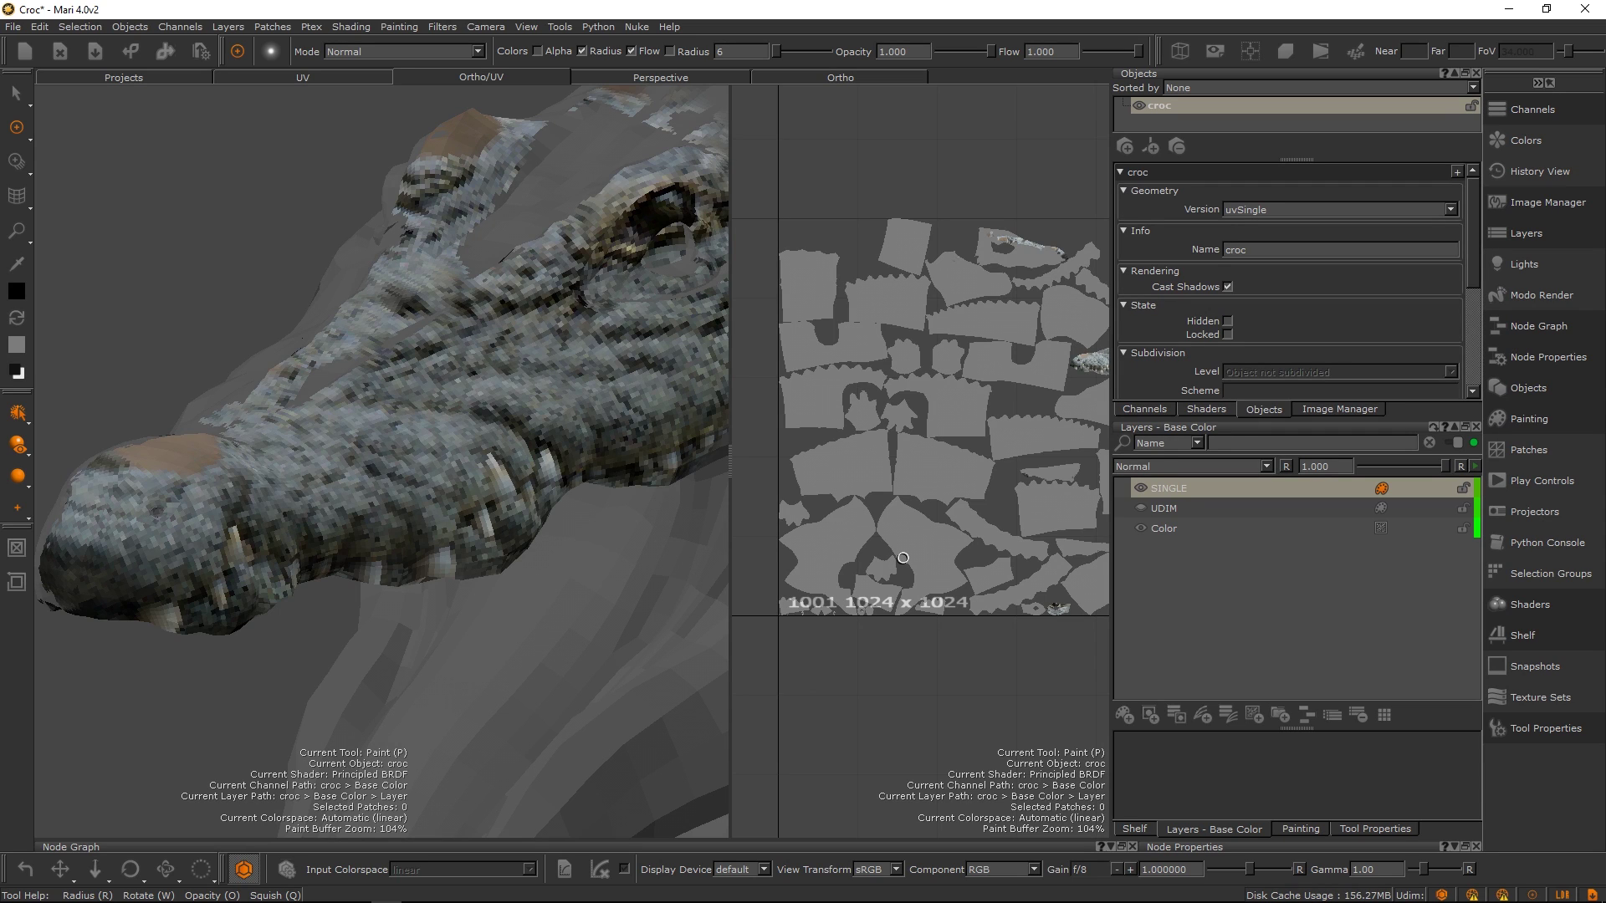
Inspect the texture around the eye and brow, the full 1001 tile, and the crocodile's whole front half.
{"action": "middle_click_drag", "start_coordinate": [616, 497], "coordinate": [518, 613], "text": "alt"}
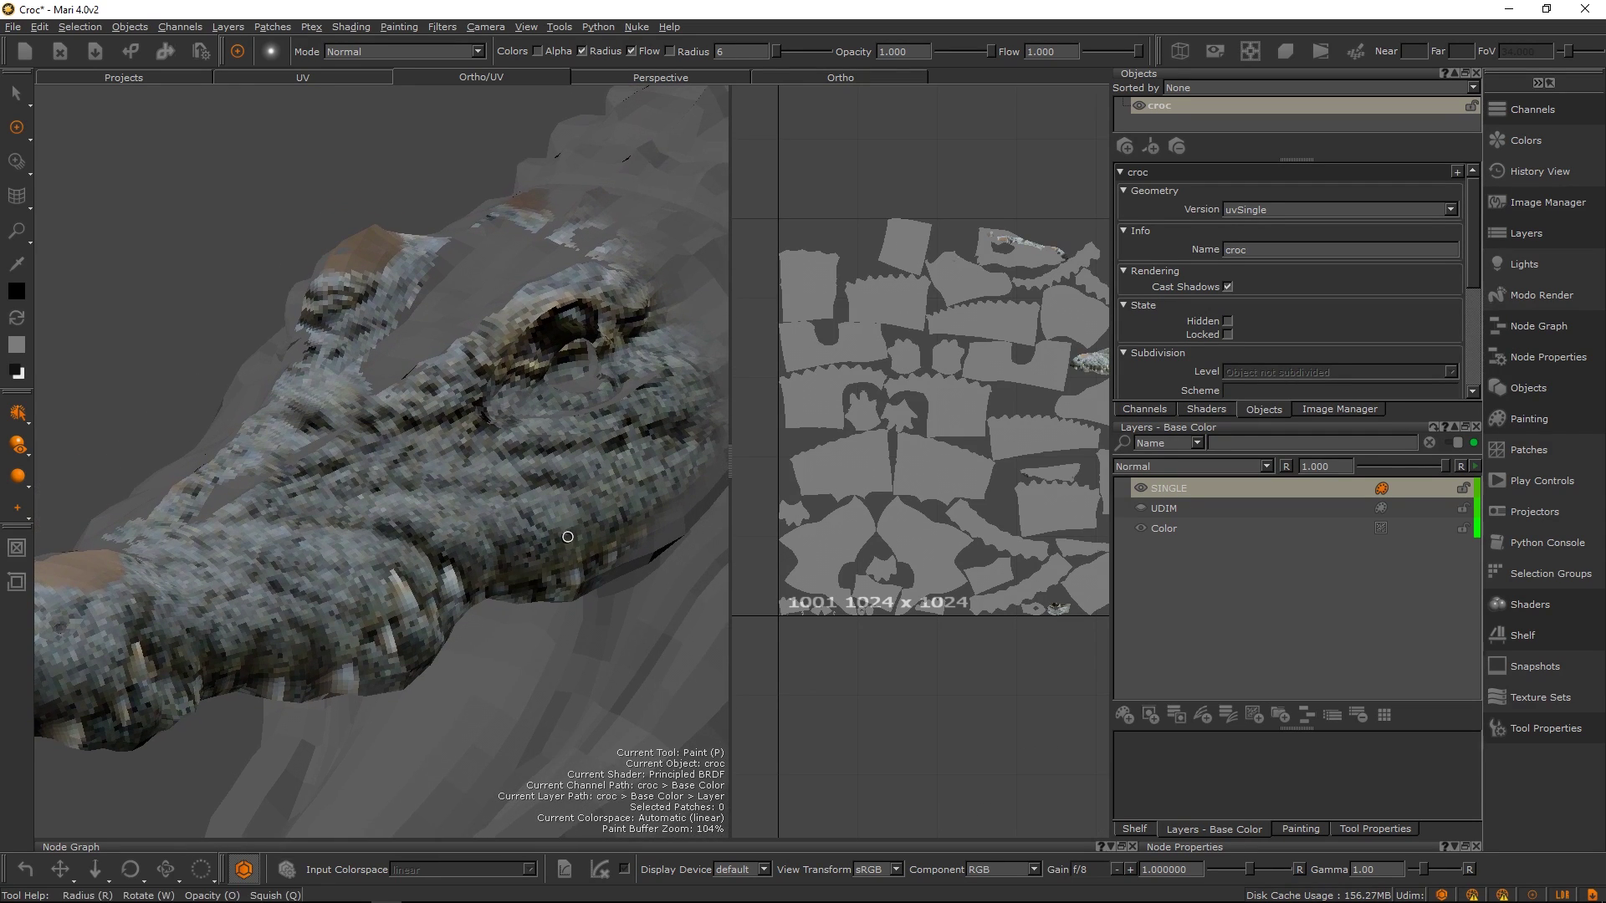
{"action": "left_click_drag", "start_coordinate": [568, 537], "coordinate": [556, 563], "text": "alt"}
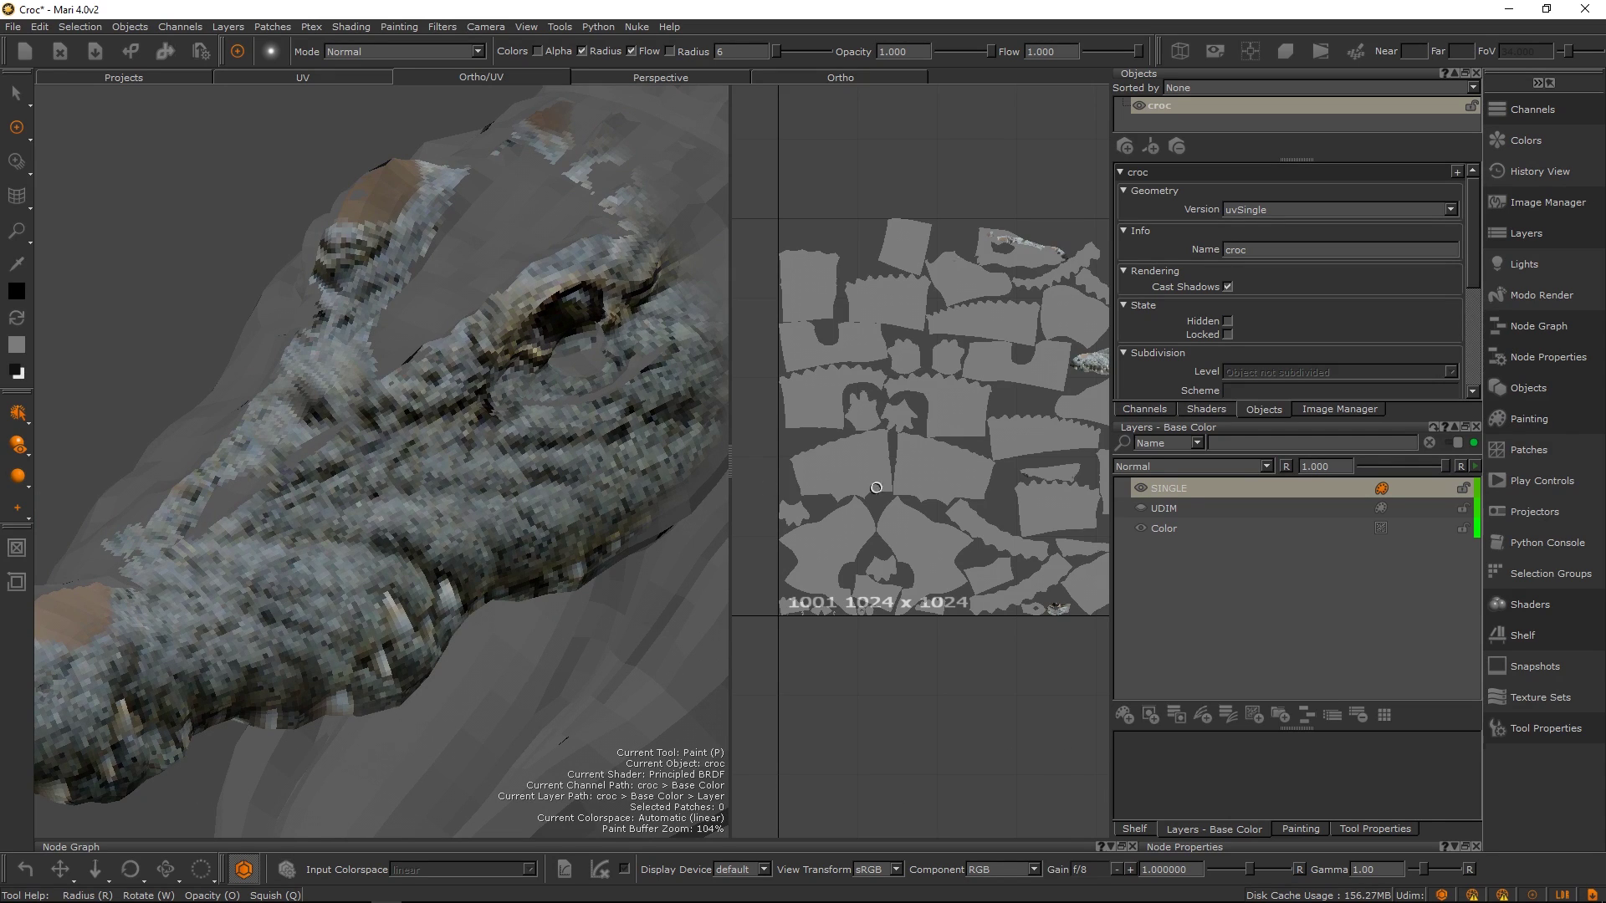
{"action": "mouse_move", "coordinate": [876, 487]}
{"action": "right_mouse_down", "text": "alt"}
{"action": "mouse_move", "coordinate": [912, 460]}
{"action": "mouse_move", "coordinate": [896, 441]}
{"action": "mouse_move", "coordinate": [1079, 458]}
{"action": "mouse_move", "coordinate": [941, 451]}
{"action": "right_mouse_up", "text": "alt"}
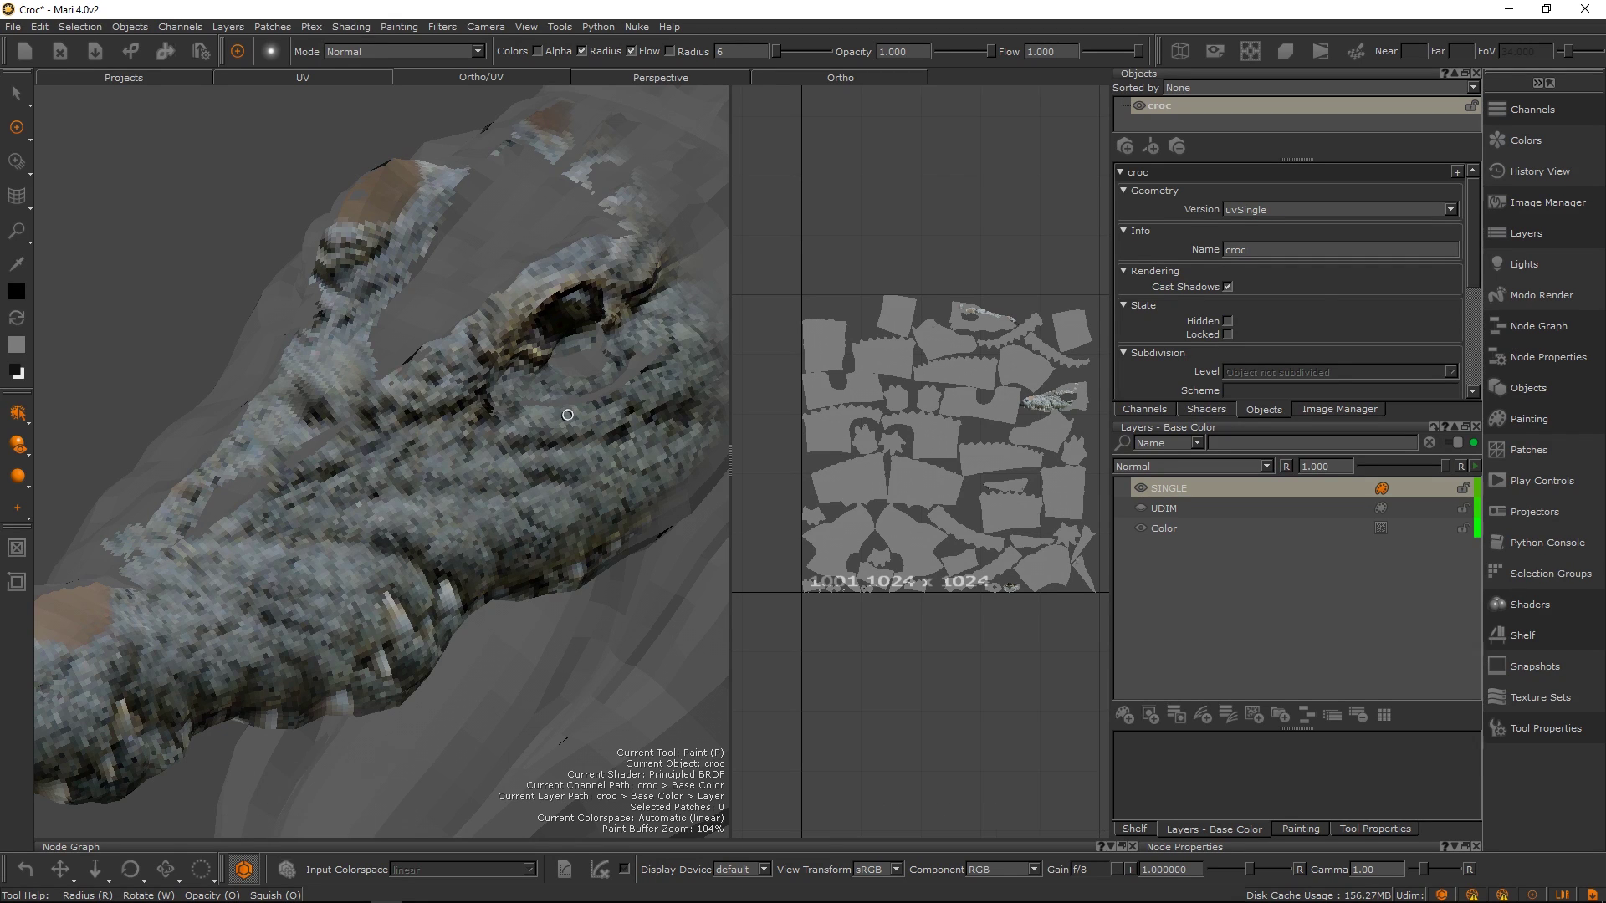
{"action": "mouse_move", "coordinate": [555, 439]}
{"action": "left_mouse_down", "text": "alt"}
{"action": "mouse_move", "coordinate": [648, 433]}
{"action": "mouse_move", "coordinate": [527, 420]}
{"action": "mouse_move", "coordinate": [555, 434]}
{"action": "mouse_move", "coordinate": [441, 466]}
{"action": "mouse_move", "coordinate": [539, 521]}
{"action": "mouse_move", "coordinate": [480, 531]}
{"action": "mouse_move", "coordinate": [485, 515]}
{"action": "left_mouse_up", "text": "alt"}
{"action": "key", "text": "p"}
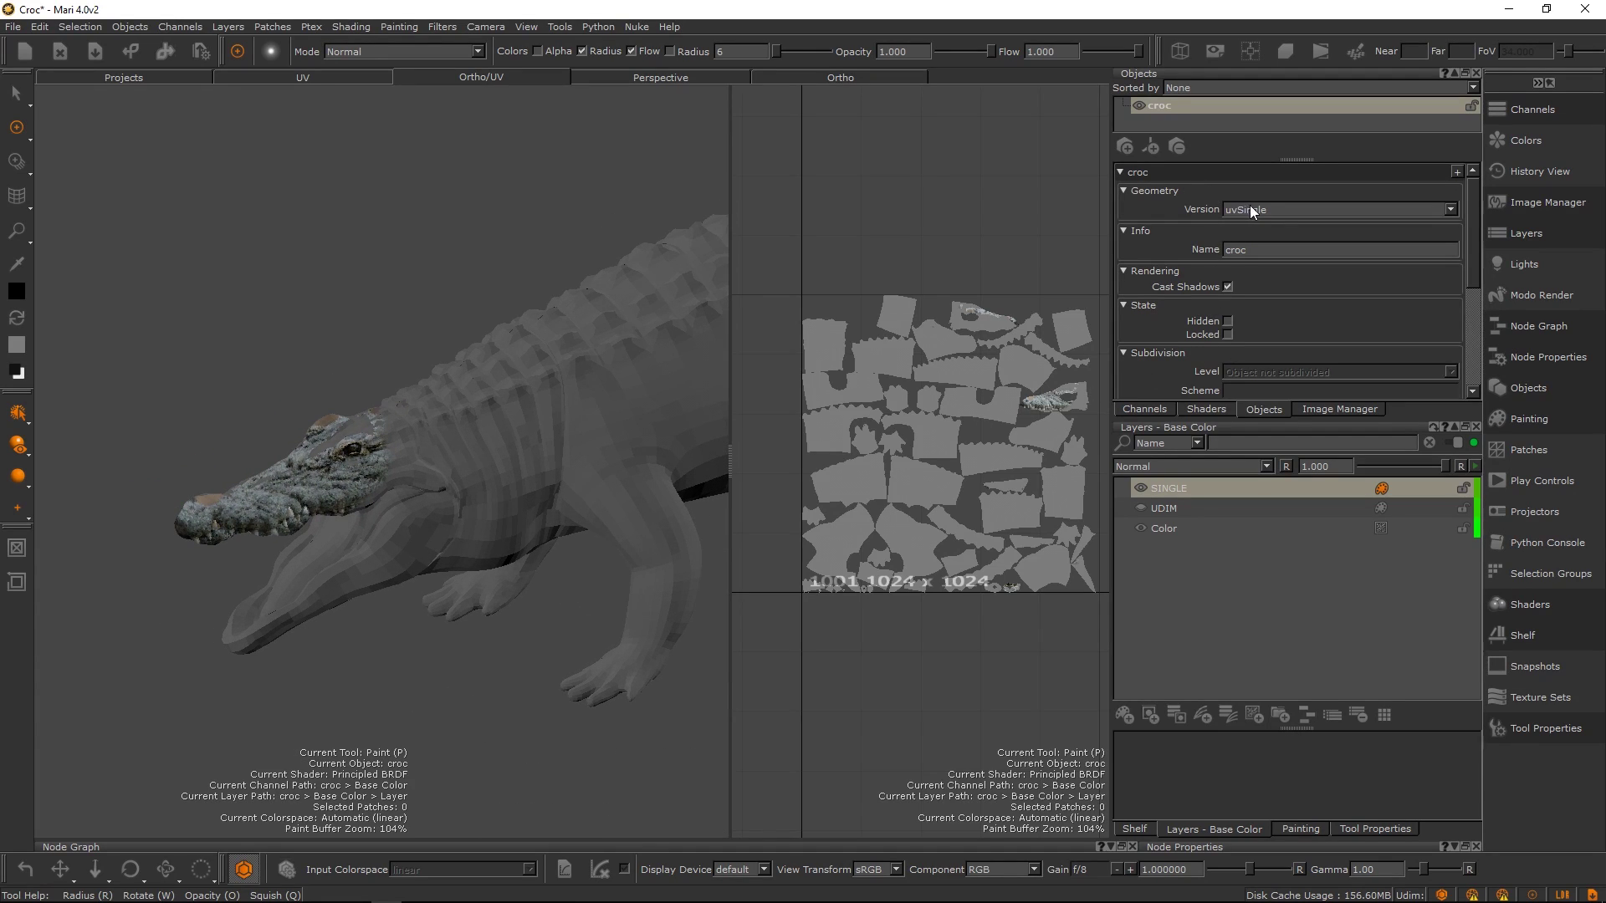
Set the croc object's geometry version to UDIM and hide the SINGLE layer.
{"action": "left_click", "coordinate": [1252, 211]}
{"action": "left_click", "coordinate": [1259, 224]}
{"action": "left_click", "coordinate": [1143, 493]}
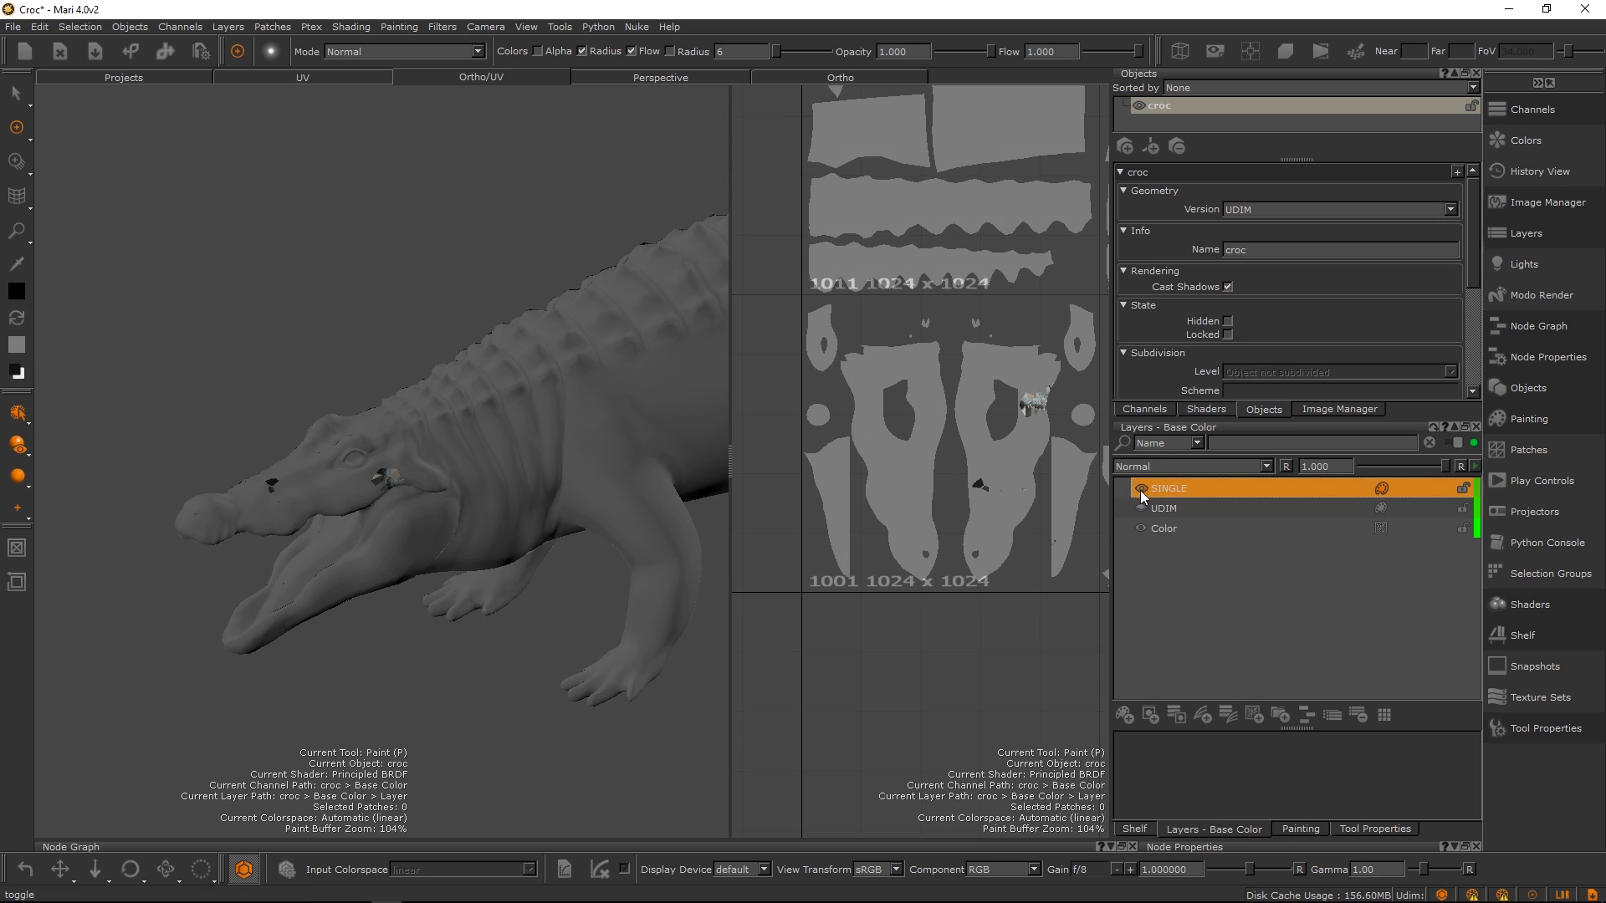
Inspect the UDIM version's texture detail around the crocodile's eye, snout and teeth.
{"action": "right_click_drag", "start_coordinate": [477, 505], "coordinate": [524, 521], "text": "alt"}
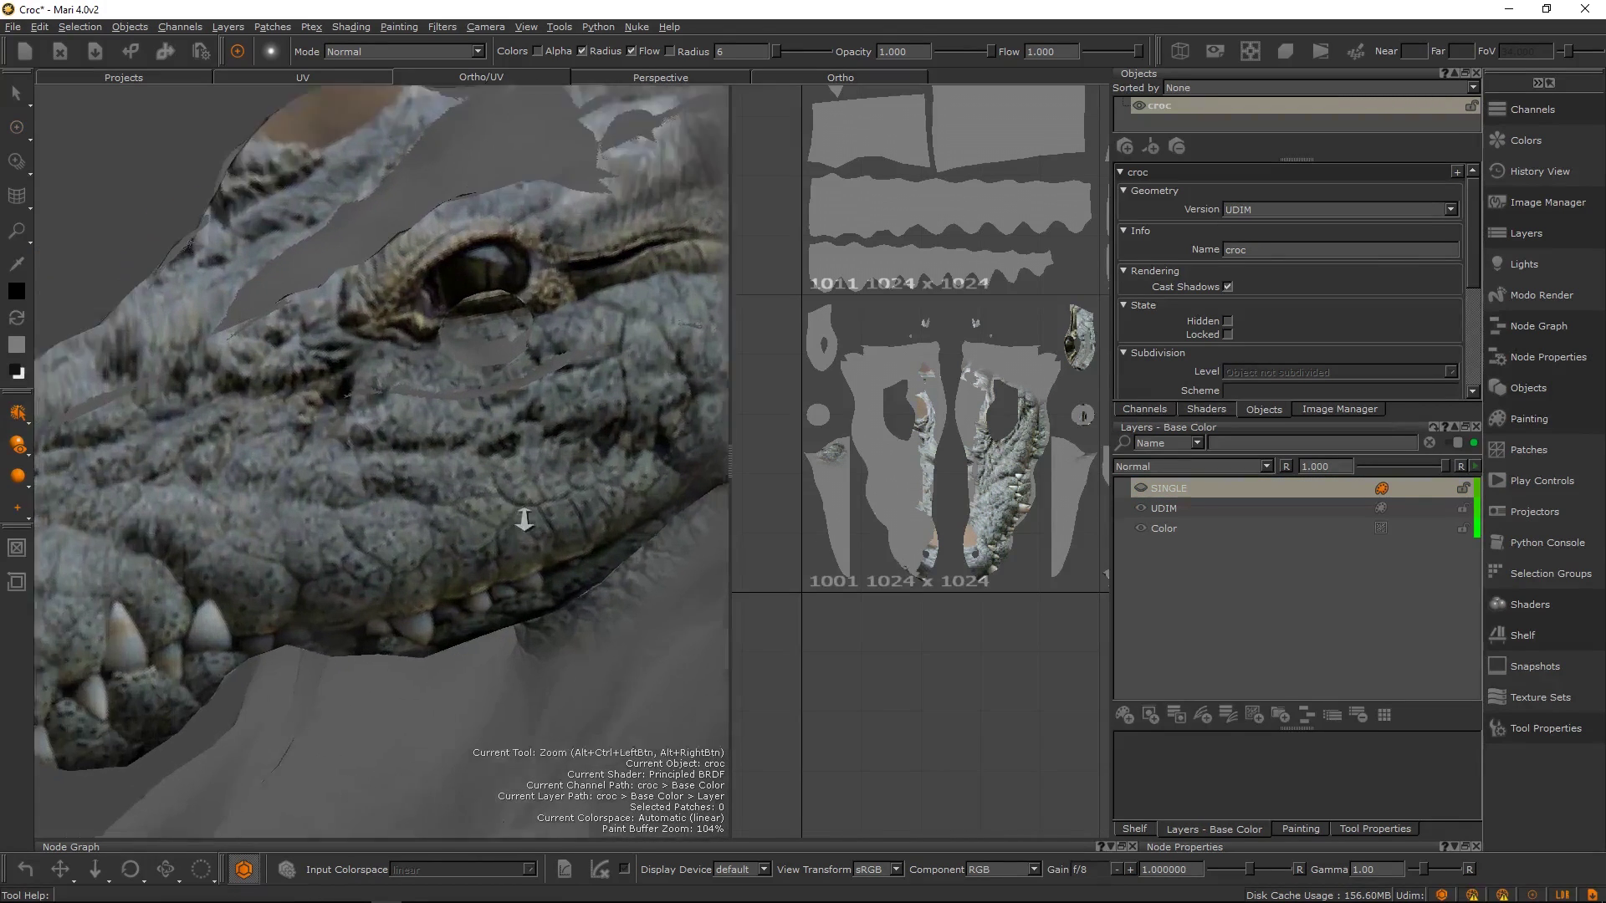
{"action": "left_click_drag", "start_coordinate": [523, 521], "coordinate": [511, 515], "text": "alt"}
{"action": "middle_click_drag", "start_coordinate": [511, 515], "coordinate": [586, 492], "text": "alt"}
{"action": "left_click_drag", "start_coordinate": [585, 492], "coordinate": [544, 499], "text": "alt"}
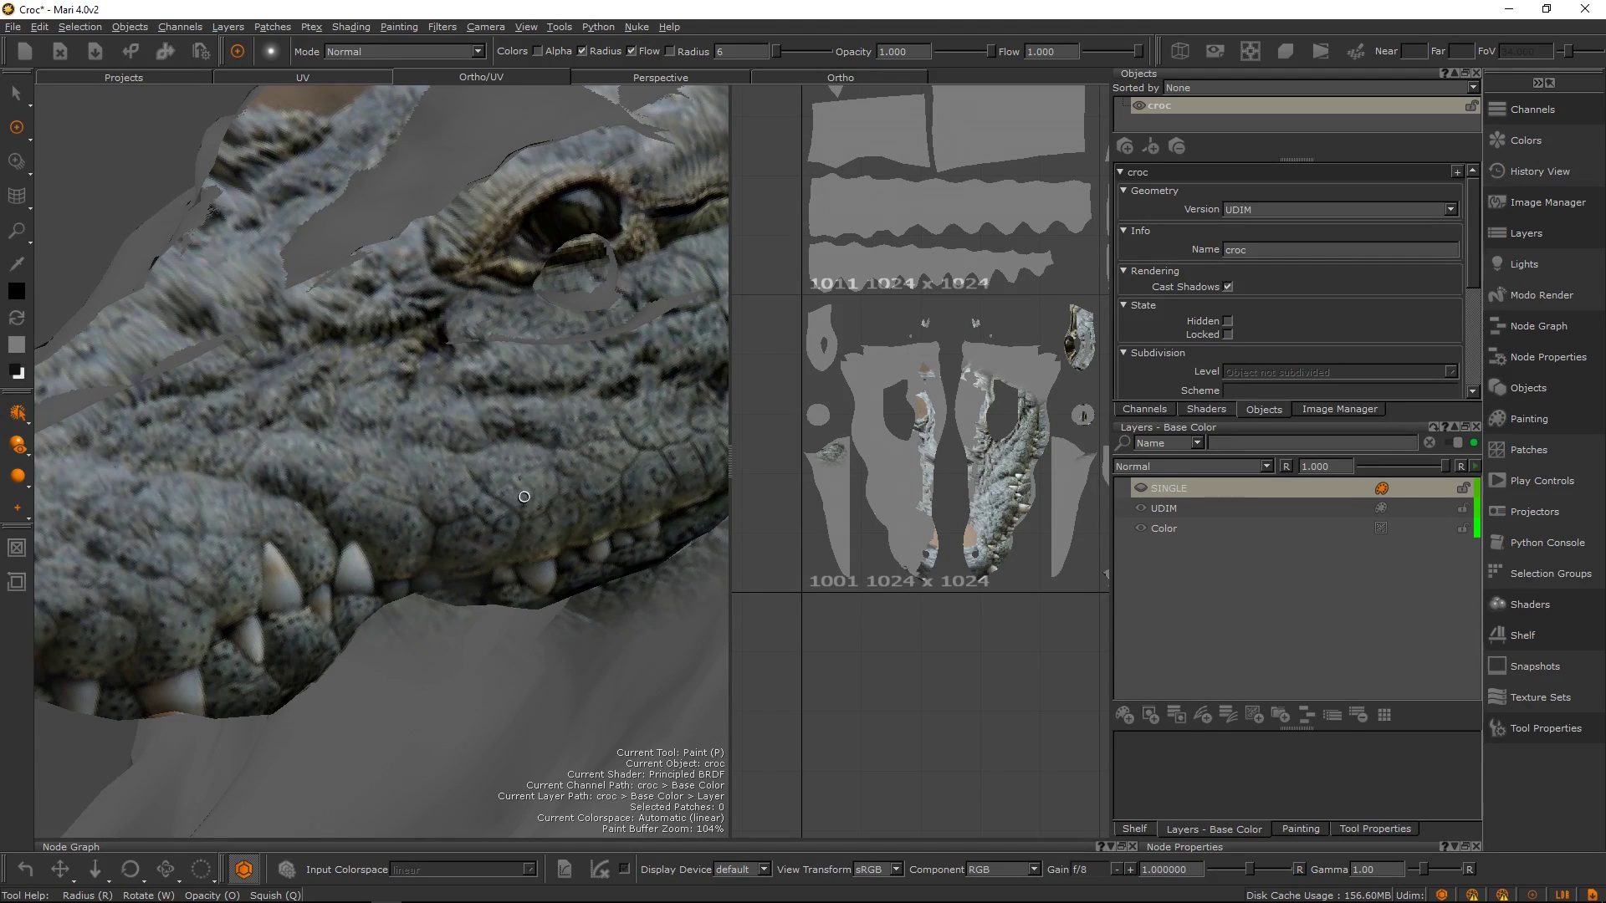
{"action": "right_click_drag", "start_coordinate": [524, 496], "coordinate": [509, 555], "text": "alt"}
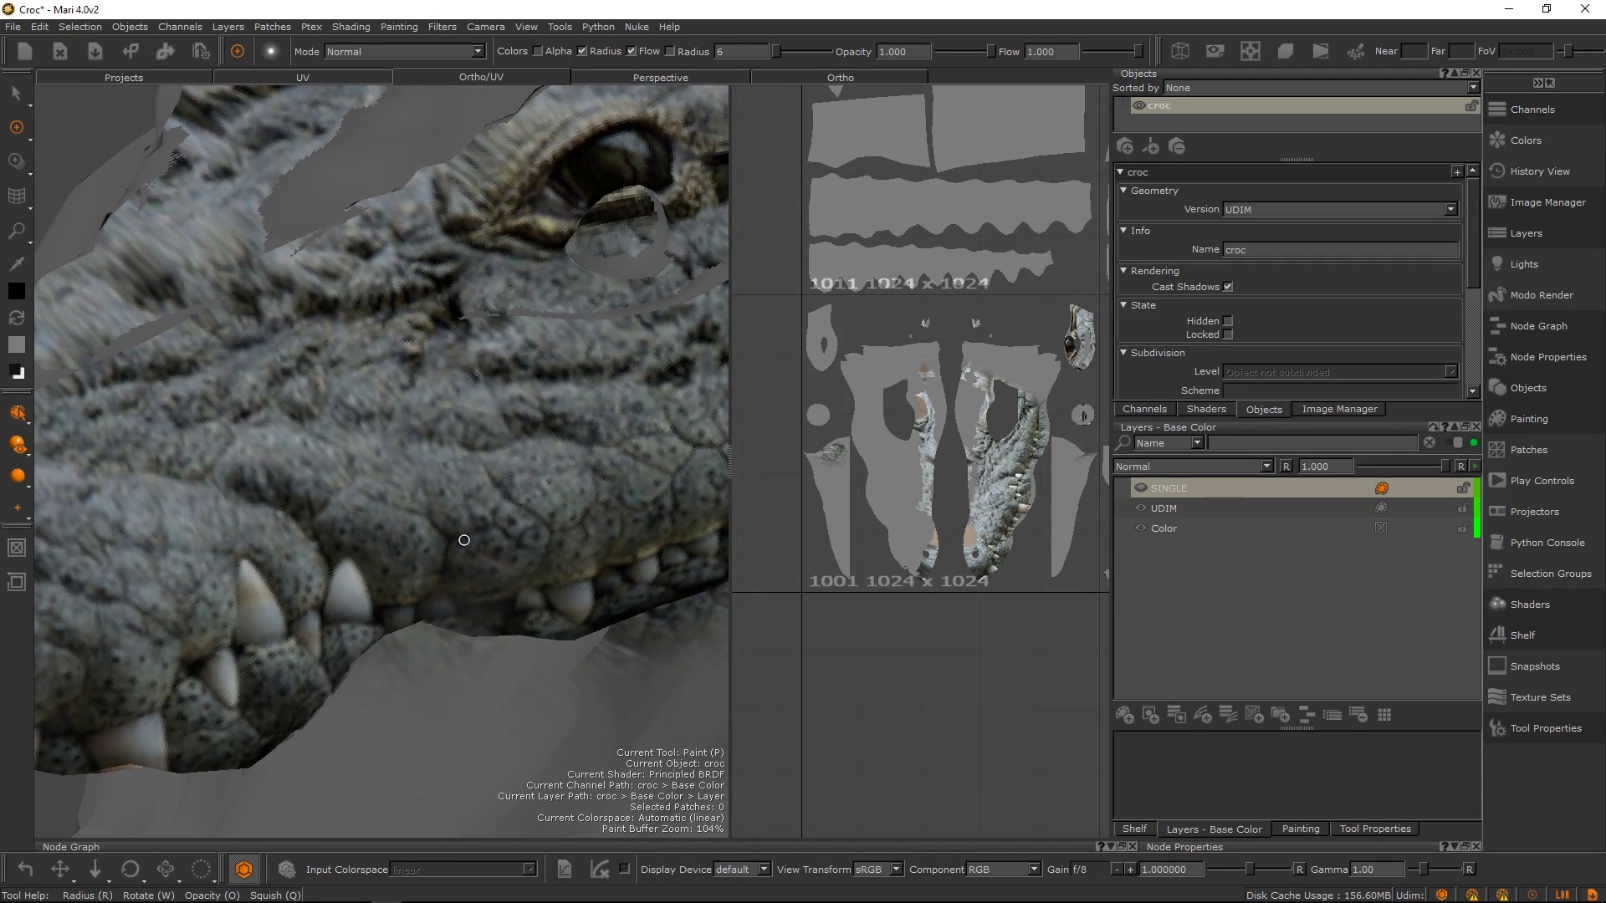
Select the UDIM layer, paint black test strokes on the snout above the teeth, and clear them.
{"action": "left_click", "coordinate": [1171, 508]}
{"action": "mouse_move", "coordinate": [554, 499]}
{"action": "left_mouse_down"}
{"action": "mouse_move", "coordinate": [558, 462]}
{"action": "mouse_move", "coordinate": [416, 402]}
{"action": "mouse_move", "coordinate": [536, 339]}
{"action": "mouse_move", "coordinate": [660, 452]}
{"action": "mouse_move", "coordinate": [414, 542]}
{"action": "mouse_move", "coordinate": [347, 406]}
{"action": "mouse_move", "coordinate": [352, 339]}
{"action": "mouse_move", "coordinate": [254, 387]}
{"action": "mouse_move", "coordinate": [253, 522]}
{"action": "mouse_move", "coordinate": [356, 492]}
{"action": "mouse_move", "coordinate": [319, 576]}
{"action": "mouse_move", "coordinate": [261, 508]}
{"action": "left_mouse_up"}
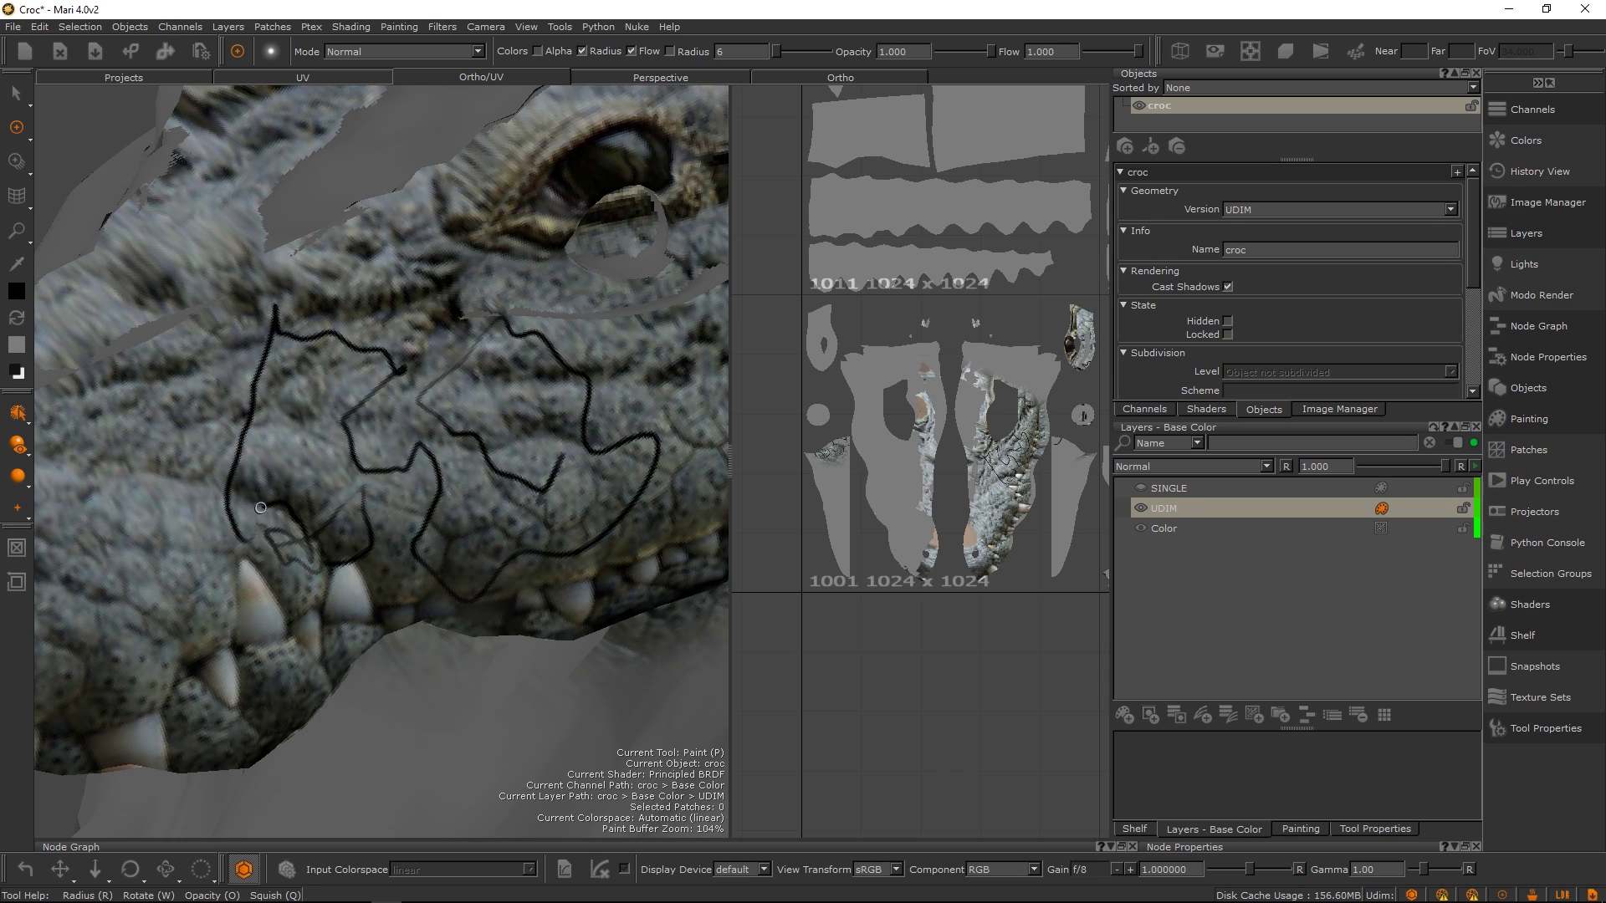
{"action": "mouse_move", "coordinate": [228, 440]}
{"action": "left_mouse_down"}
{"action": "mouse_move", "coordinate": [335, 473]}
{"action": "mouse_move", "coordinate": [311, 534]}
{"action": "left_mouse_up"}
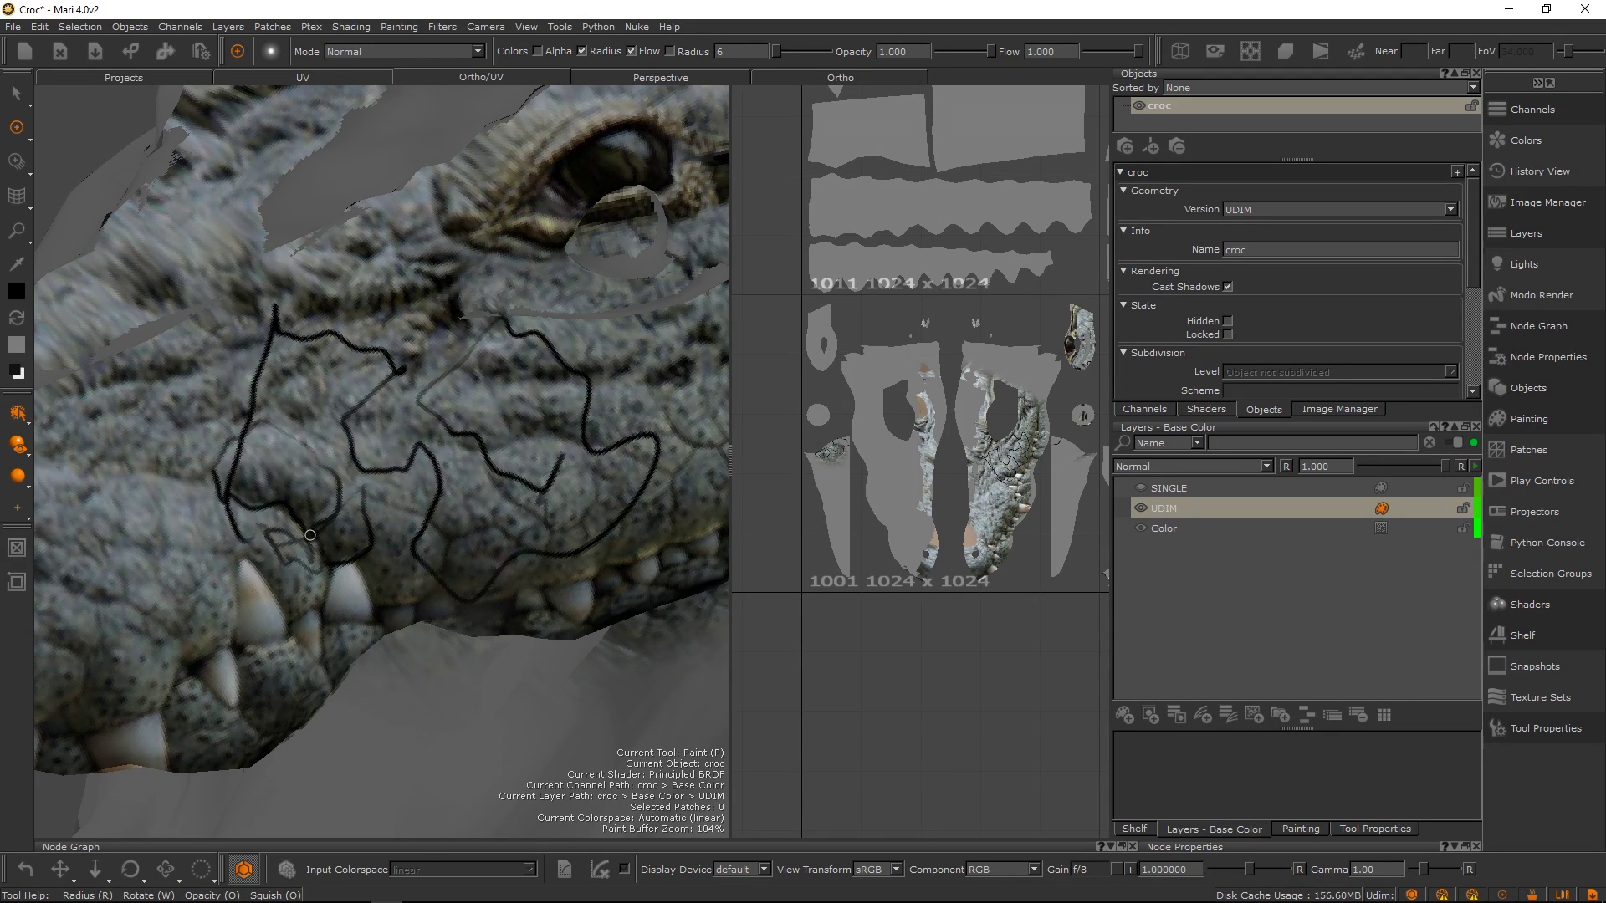
{"action": "key", "text": "BackSpace"}
{"action": "mouse_move", "coordinate": [469, 486]}
{"action": "right_mouse_down", "text": "alt"}
{"action": "mouse_move", "coordinate": [419, 460]}
{"action": "mouse_move", "coordinate": [475, 497]}
{"action": "right_mouse_up", "text": "alt"}
{"action": "mouse_move", "coordinate": [476, 562]}
{"action": "left_mouse_down"}
{"action": "mouse_move", "coordinate": [441, 490]}
{"action": "mouse_move", "coordinate": [584, 442]}
{"action": "mouse_move", "coordinate": [524, 451]}
{"action": "left_mouse_up"}
{"action": "key", "text": "BackSpace"}
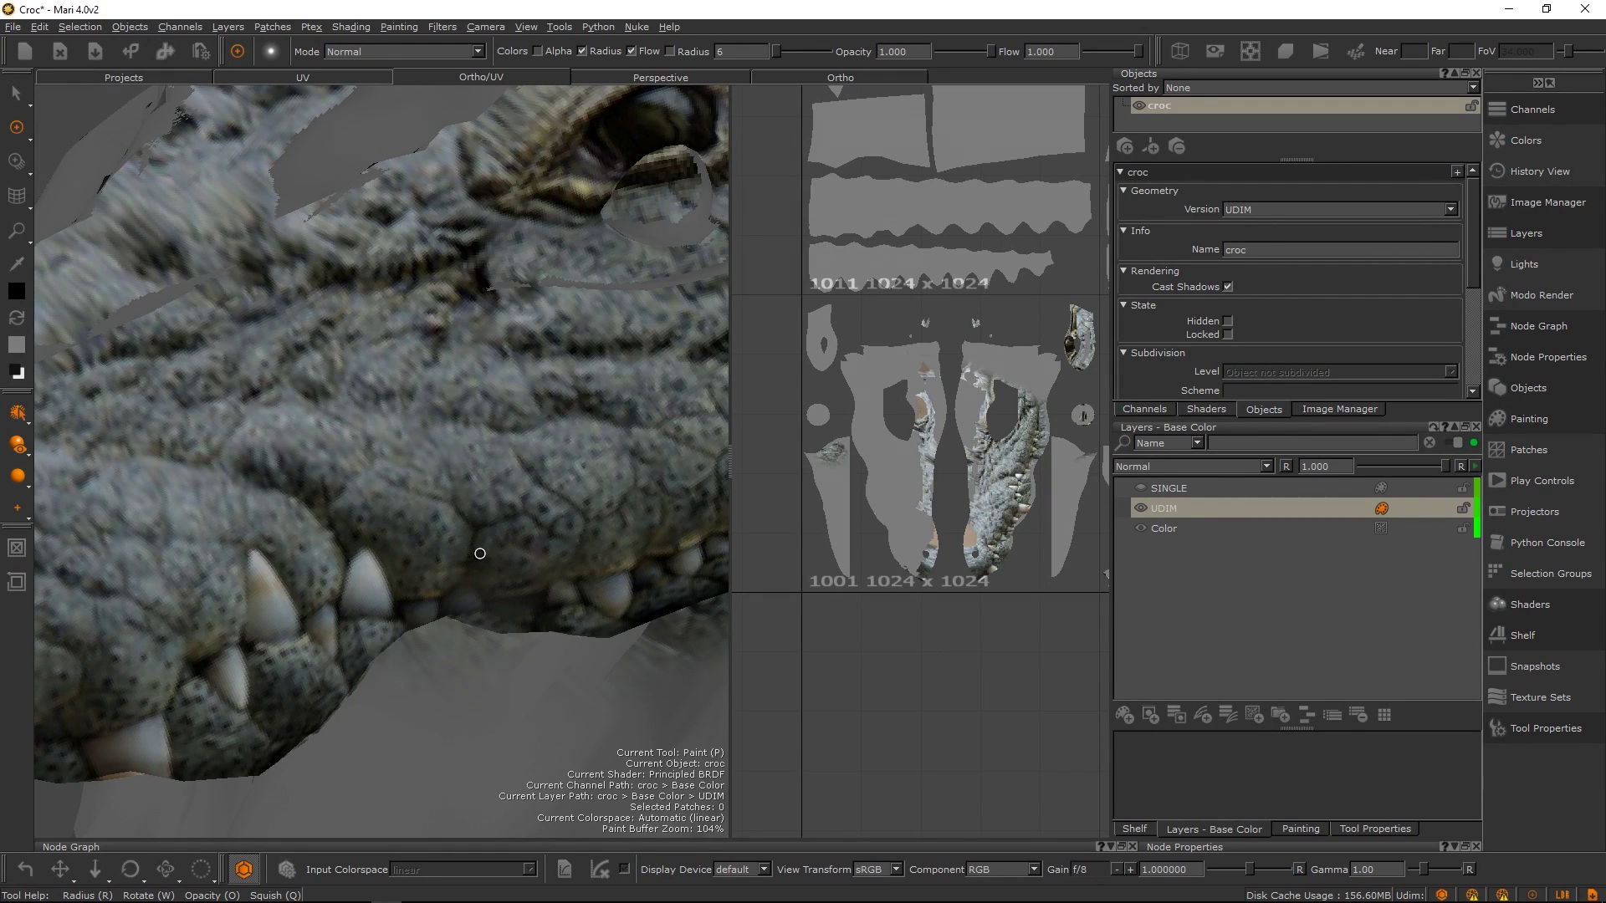
{"action": "mouse_move", "coordinate": [475, 552]}
{"action": "left_mouse_down", "text": "alt"}
{"action": "mouse_move", "coordinate": [431, 512]}
{"action": "mouse_move", "coordinate": [435, 482]}
{"action": "left_mouse_up", "text": "alt"}
{"action": "right_click_drag", "start_coordinate": [434, 481], "coordinate": [483, 557], "text": "alt"}
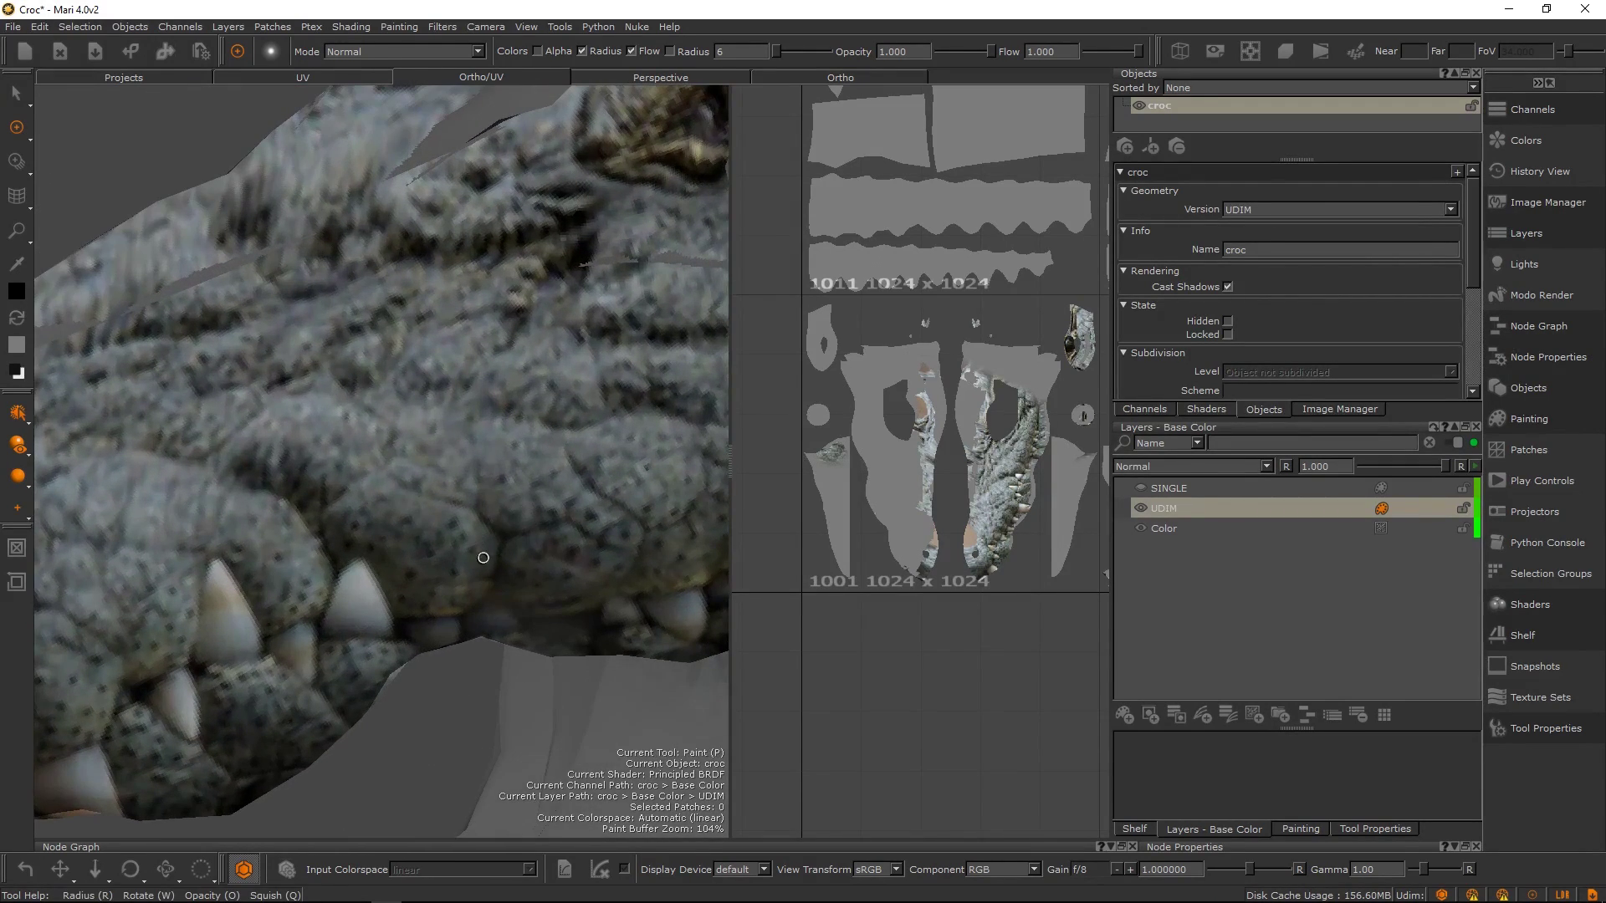
{"action": "mouse_move", "coordinate": [490, 586]}
{"action": "left_mouse_down"}
{"action": "mouse_move", "coordinate": [495, 523]}
{"action": "mouse_move", "coordinate": [390, 475]}
{"action": "mouse_move", "coordinate": [328, 508]}
{"action": "mouse_move", "coordinate": [251, 467]}
{"action": "left_mouse_up"}
{"action": "key", "text": "BackSpace"}
Compare the textured head with the space its shells occupy in UDIM tile 1001 and the neighbouring tiles.
{"action": "right_click_drag", "start_coordinate": [973, 473], "coordinate": [907, 460], "text": "alt"}
{"action": "middle_click_drag", "start_coordinate": [941, 462], "coordinate": [840, 470], "text": "alt"}
{"action": "right_click_drag", "start_coordinate": [511, 435], "coordinate": [439, 485], "text": "alt"}
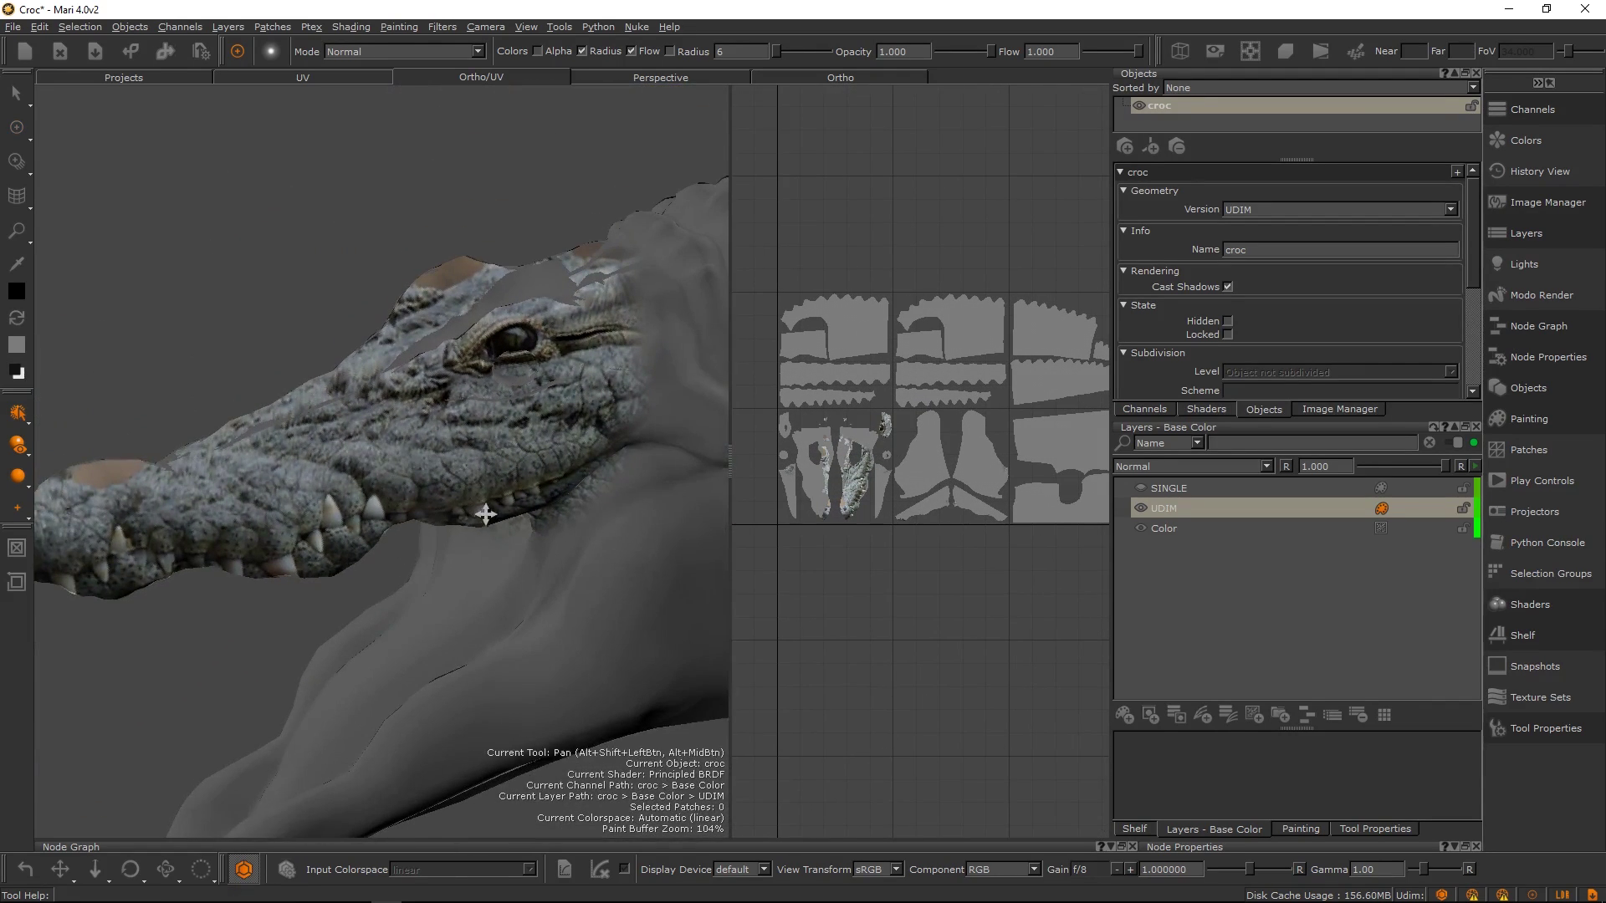
{"action": "middle_click_drag", "start_coordinate": [484, 513], "coordinate": [495, 537], "text": "alt"}
{"action": "right_click_drag", "start_coordinate": [786, 456], "coordinate": [918, 509], "text": "alt"}
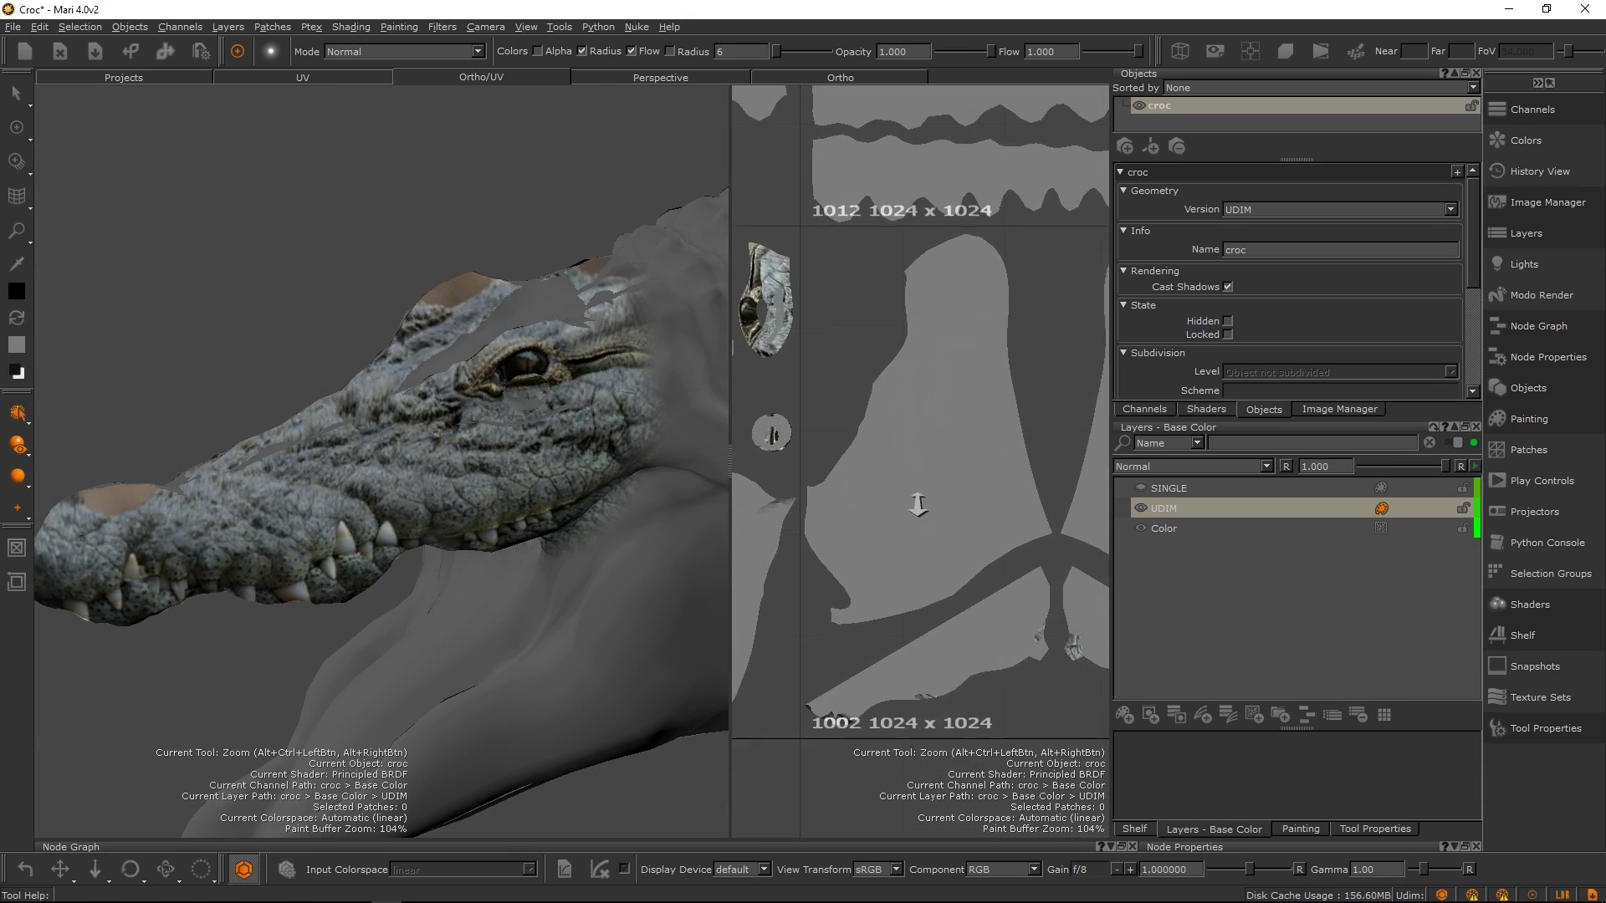
{"action": "mouse_move", "coordinate": [936, 479]}
{"action": "middle_mouse_down", "text": "alt"}
{"action": "mouse_move", "coordinate": [1065, 513]}
{"action": "mouse_move", "coordinate": [1212, 462]}
{"action": "middle_mouse_up", "text": "alt"}
{"action": "right_click_drag", "start_coordinate": [1003, 452], "coordinate": [928, 459], "text": "alt"}
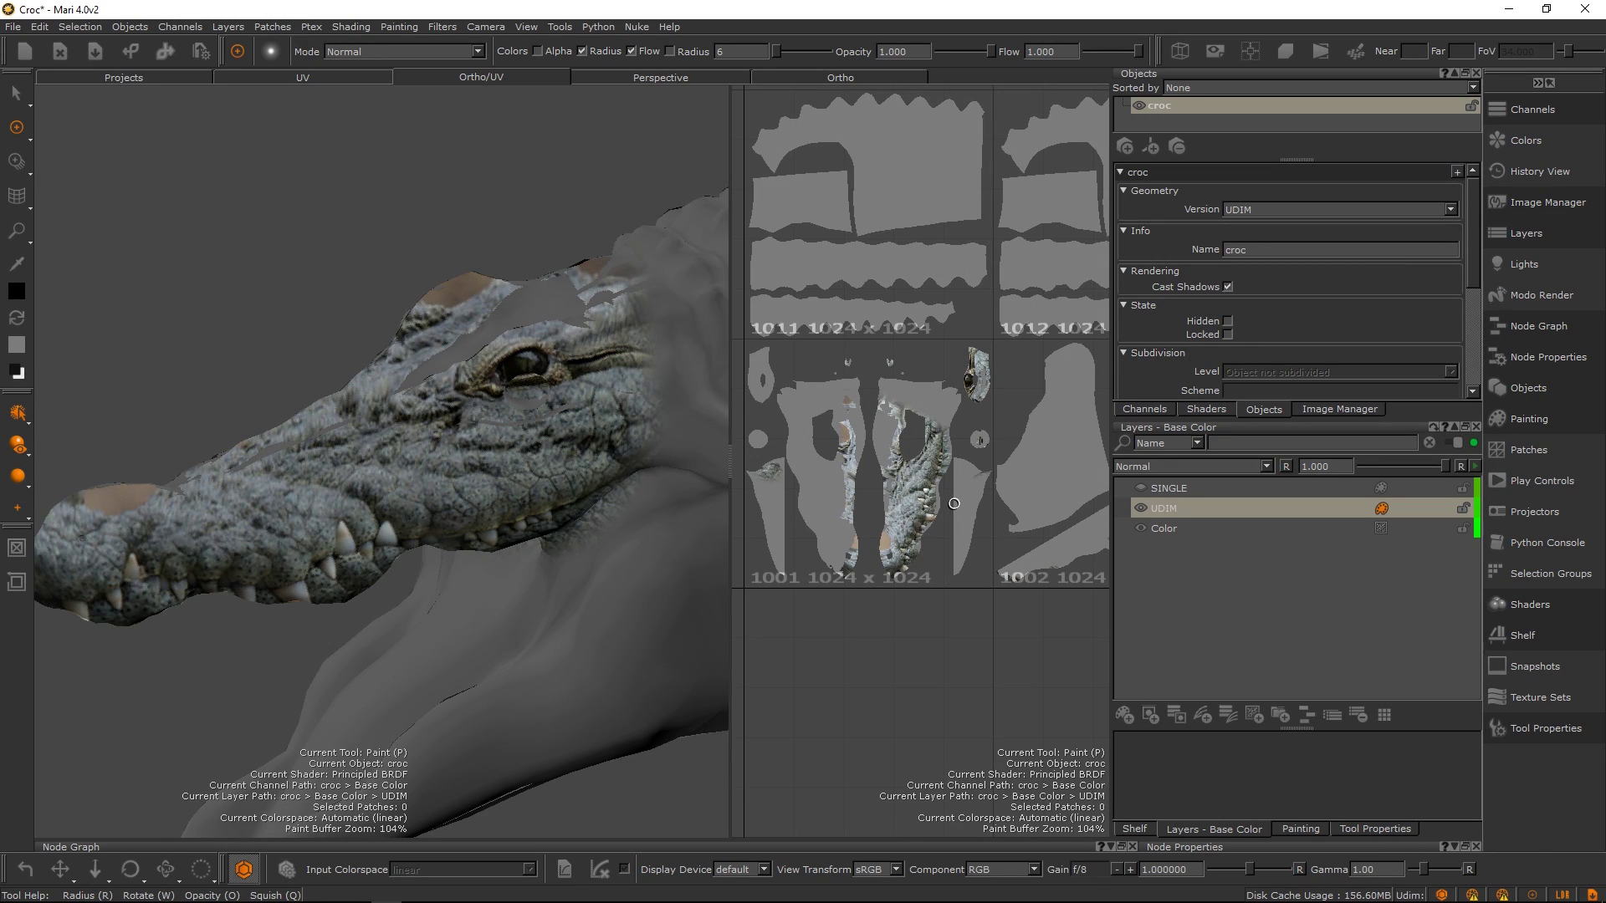
Set the croc object's geometry version to uvSingle and examine how the UDIM layer's paint falls across the single tile.
{"action": "left_click", "coordinate": [1246, 209]}
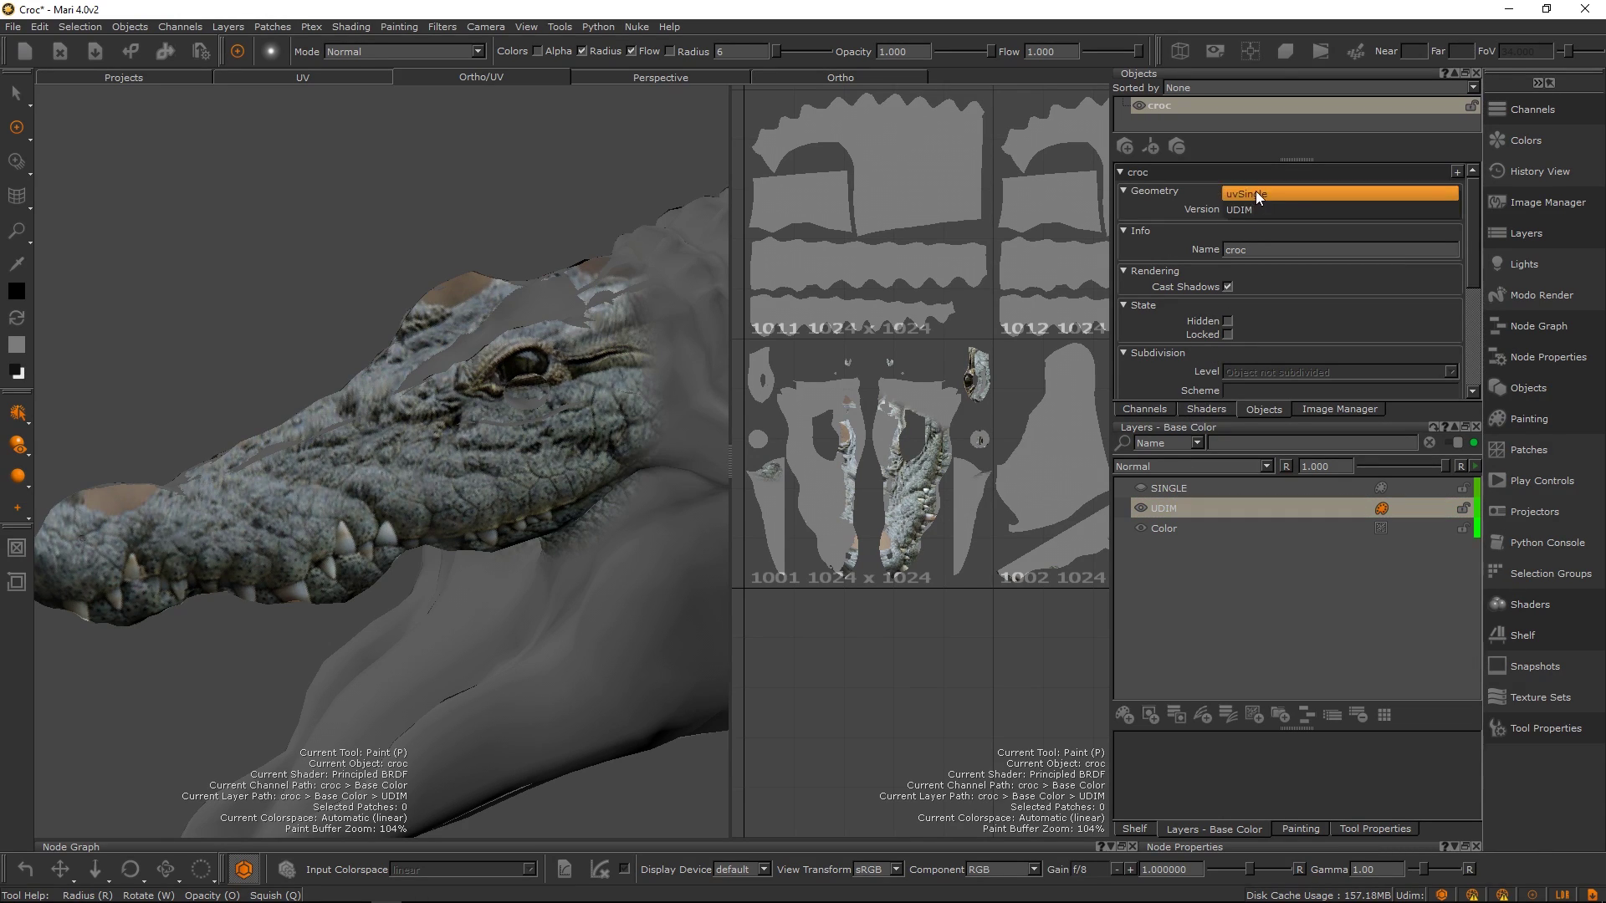
{"action": "left_click", "coordinate": [1250, 223]}
{"action": "scroll", "coordinate": [839, 466], "scroll_direction": "up", "scroll_amount": 6}
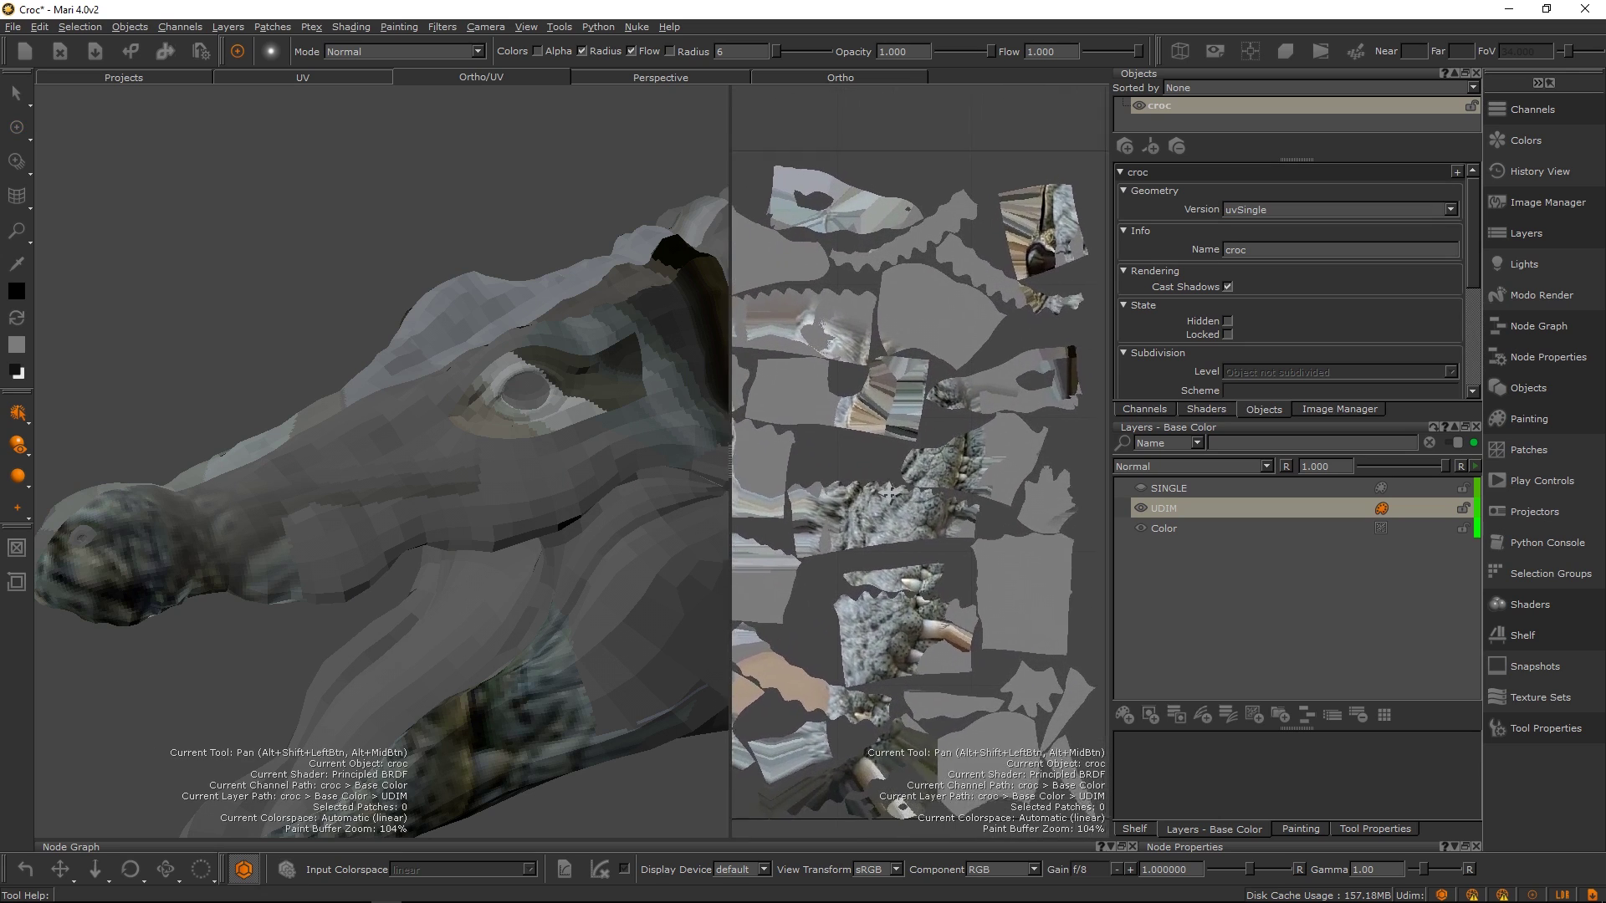
{"action": "middle_click_drag", "start_coordinate": [1005, 376], "coordinate": [1046, 340], "text": "alt"}
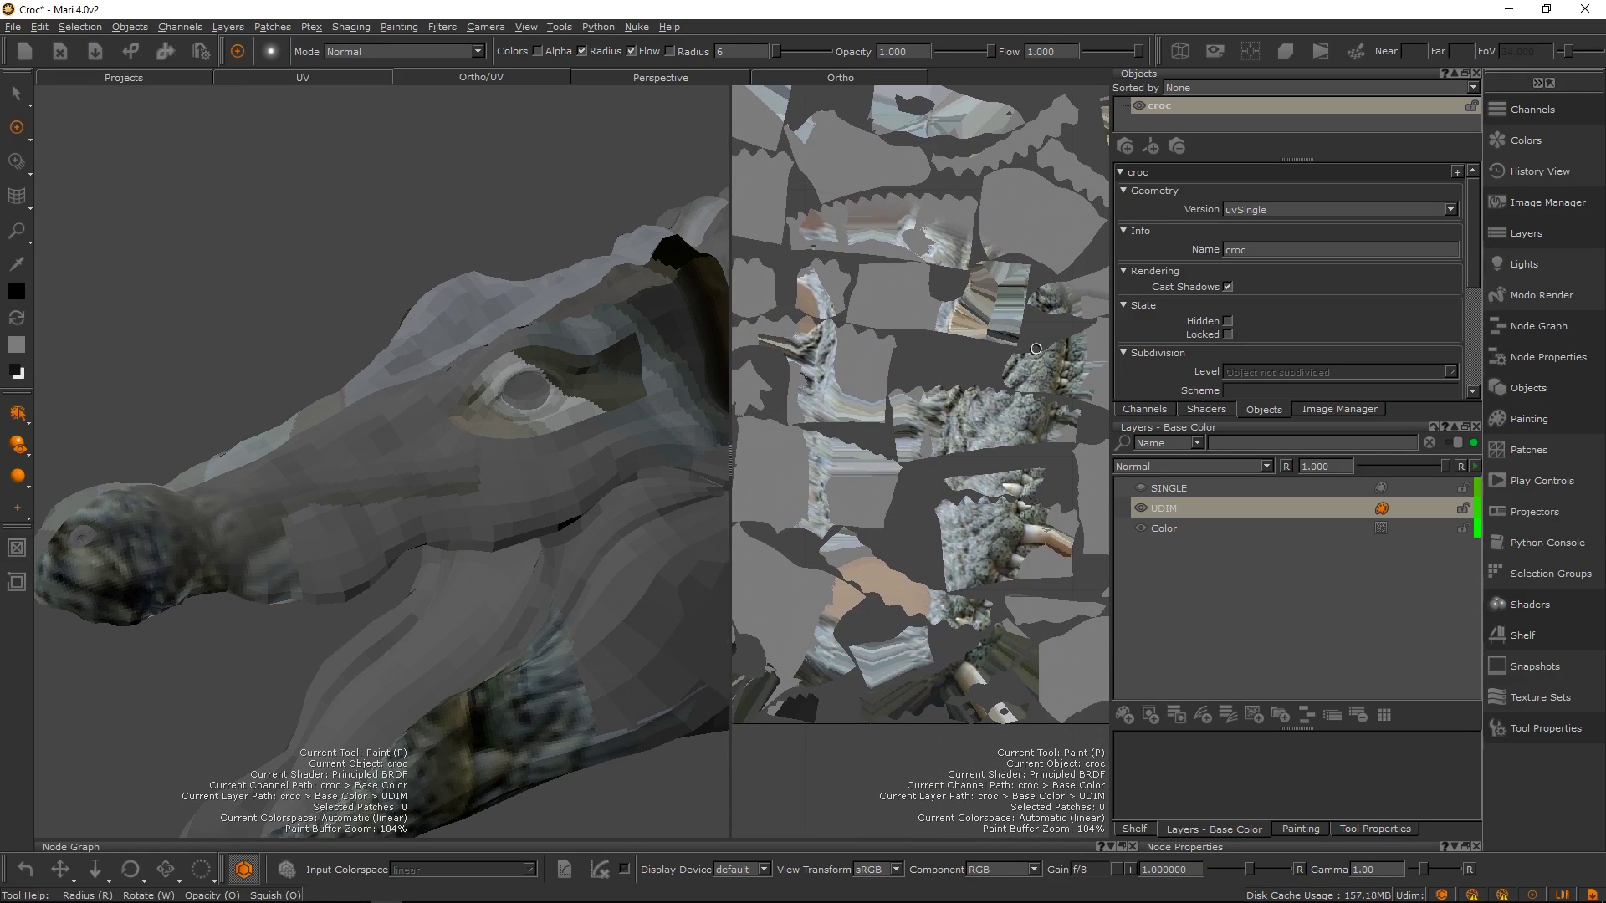
{"action": "mouse_move", "coordinate": [1045, 340]}
{"action": "right_mouse_down", "text": "alt"}
{"action": "mouse_move", "coordinate": [952, 422]}
{"action": "mouse_move", "coordinate": [1020, 452]}
{"action": "right_mouse_up", "text": "alt"}
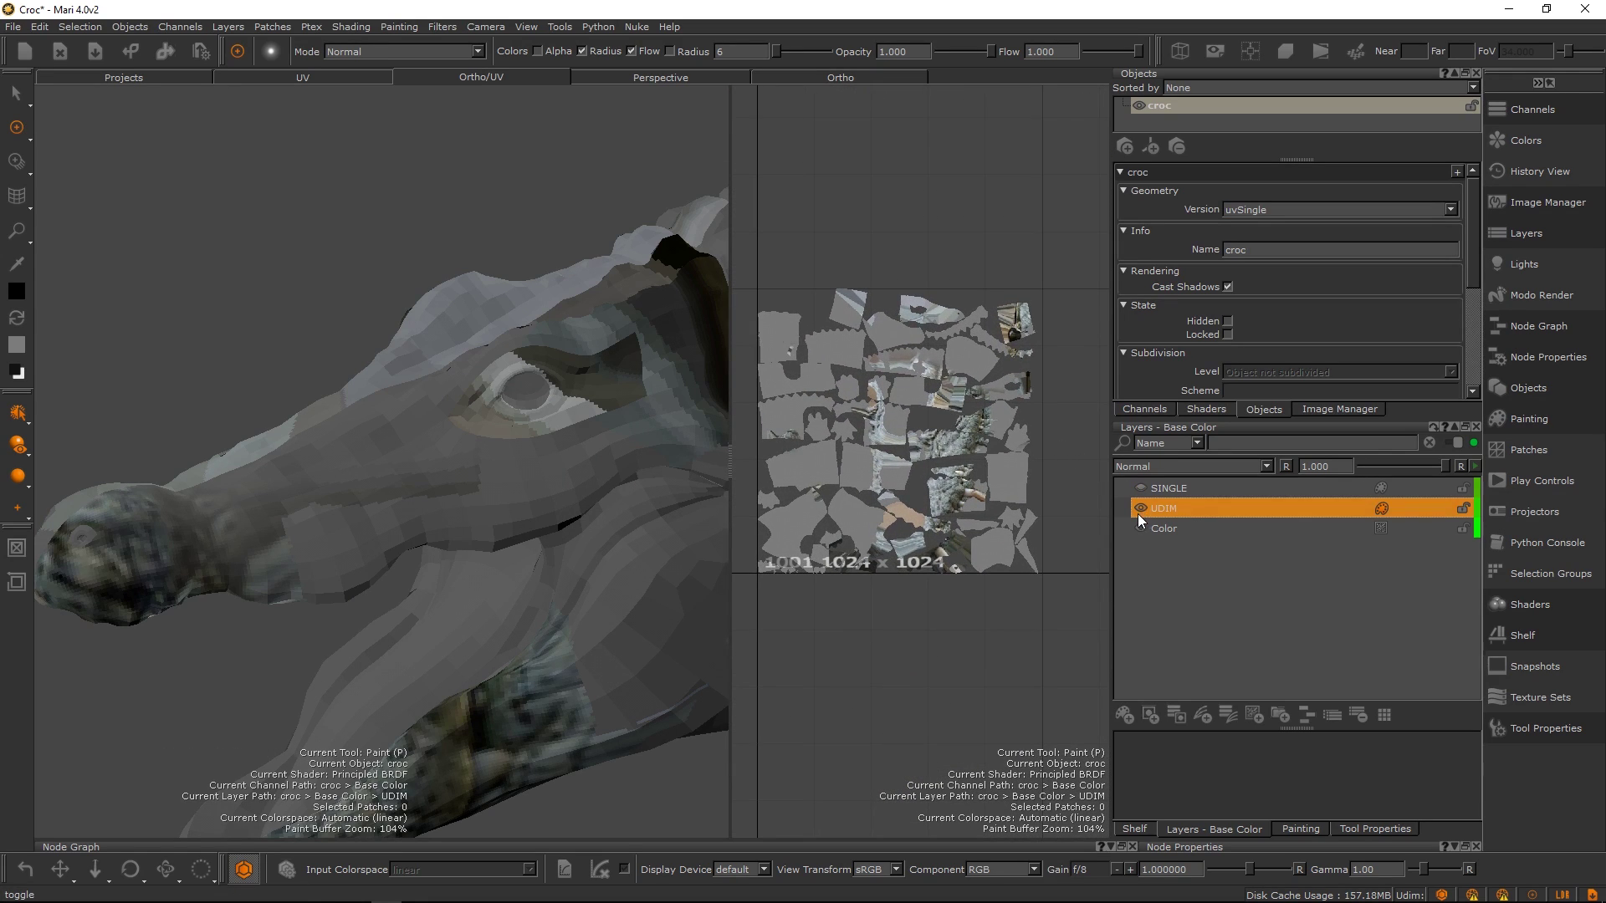
Show the SINGLE layer with UDIM hidden and compare the head's texture with its shells in the 1001 tile.
{"action": "left_click", "coordinate": [1142, 492]}
{"action": "right_click_drag", "start_coordinate": [926, 425], "coordinate": [1035, 371], "text": "alt"}
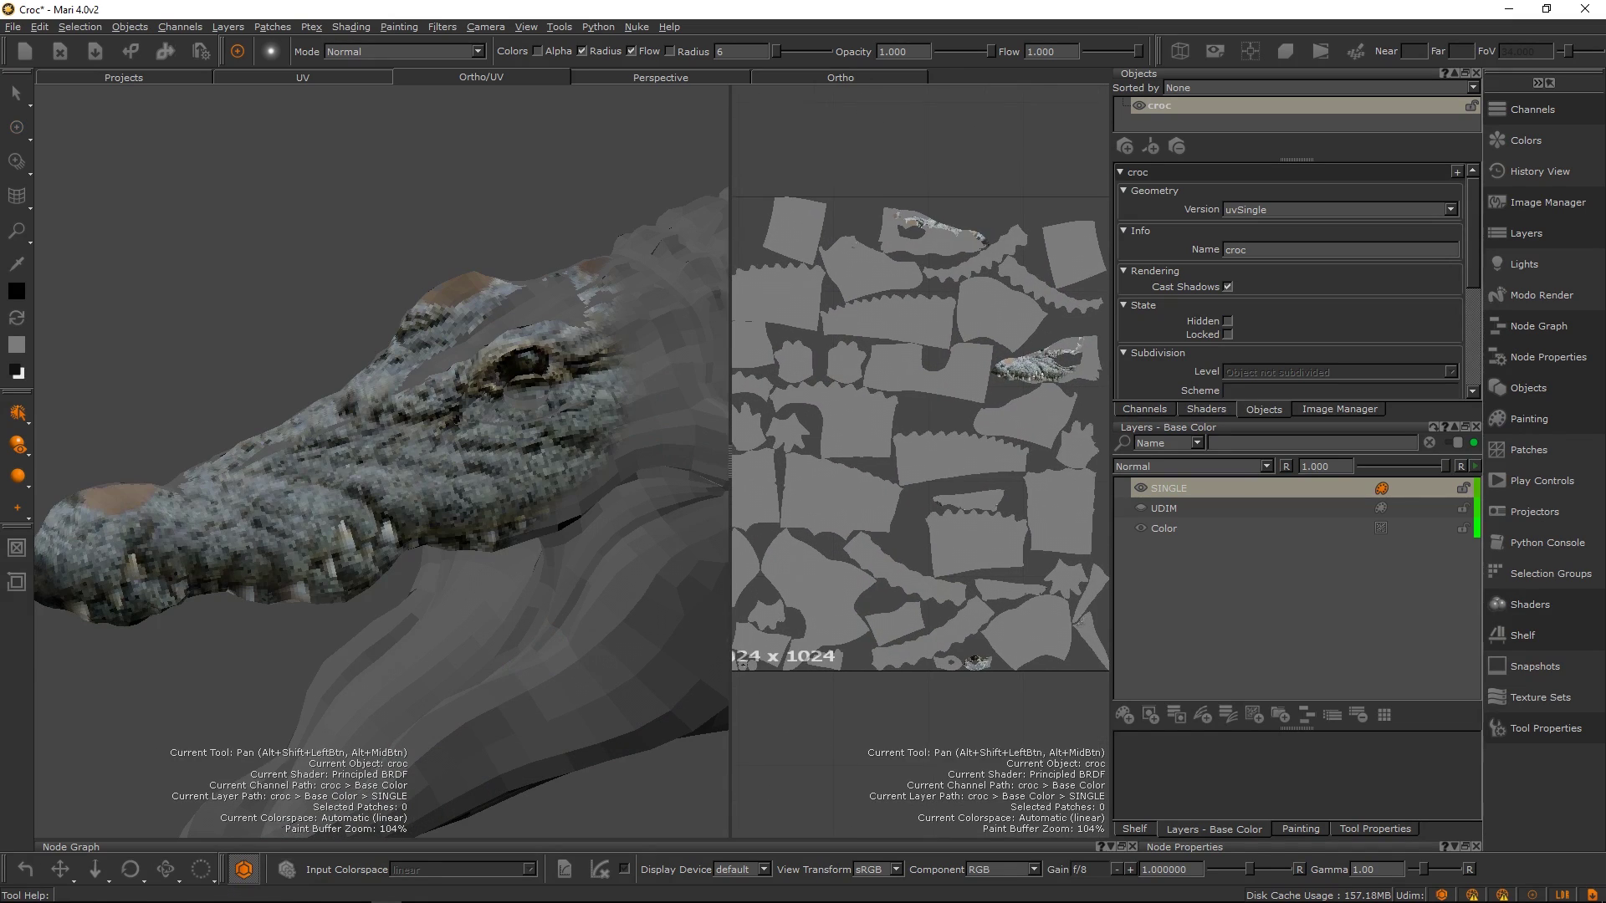
{"action": "middle_click_drag", "start_coordinate": [1050, 356], "coordinate": [1023, 370], "text": "alt"}
{"action": "mouse_move", "coordinate": [1023, 370]}
{"action": "left_mouse_down"}
{"action": "mouse_move", "coordinate": [1004, 383]}
{"action": "mouse_move", "coordinate": [988, 354]}
{"action": "left_mouse_up"}
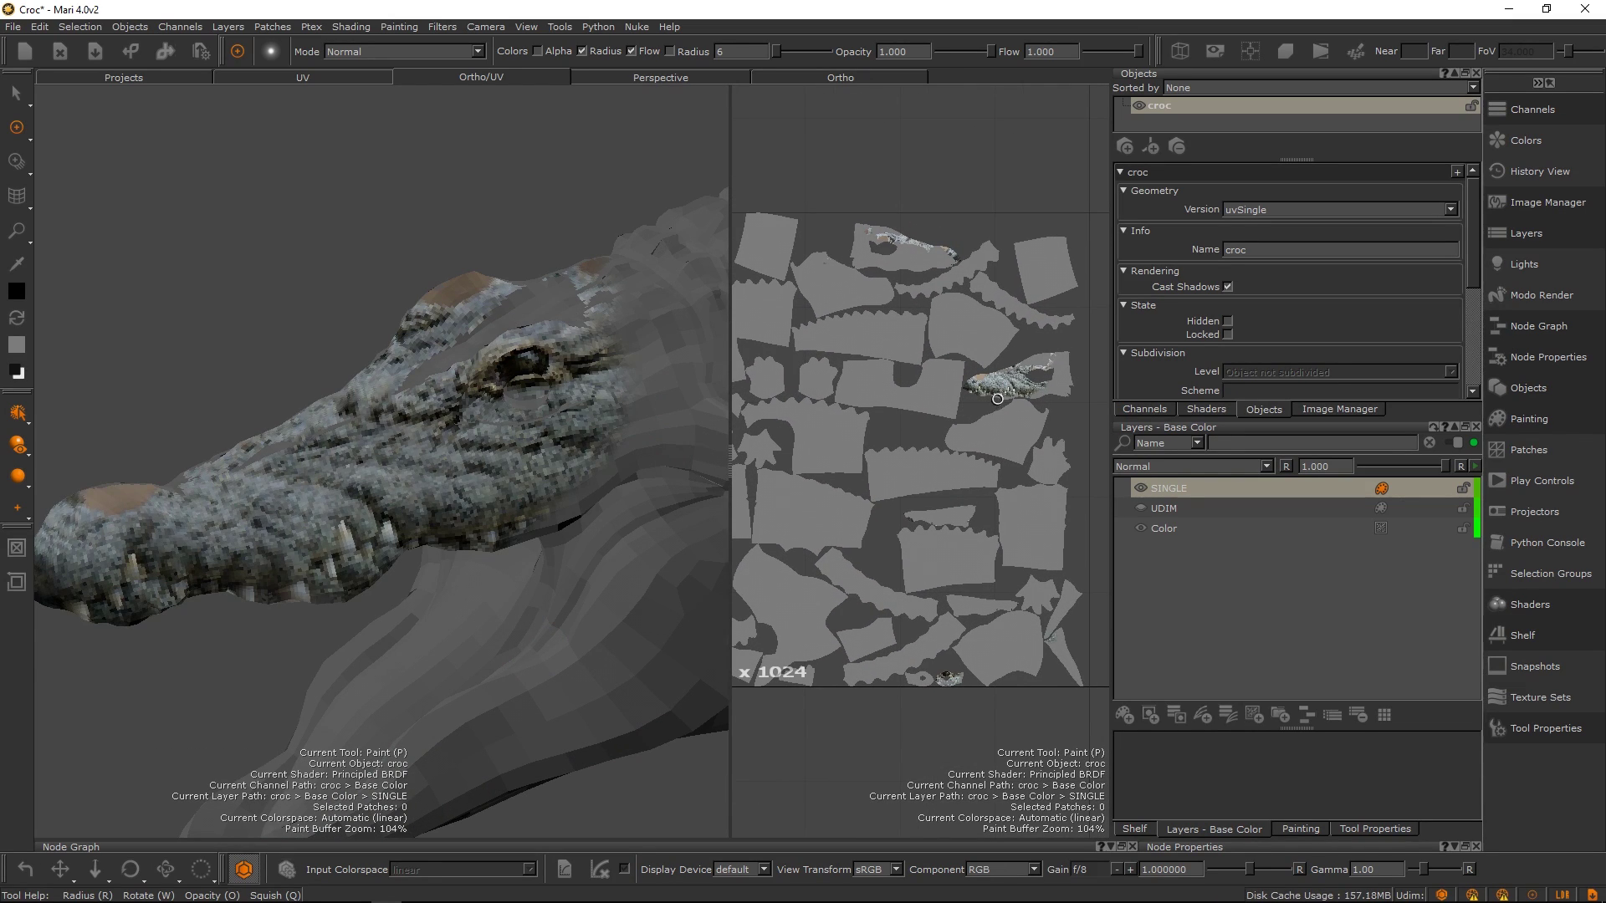
{"action": "scroll", "coordinate": [975, 418], "scroll_direction": "down", "scroll_amount": 5}
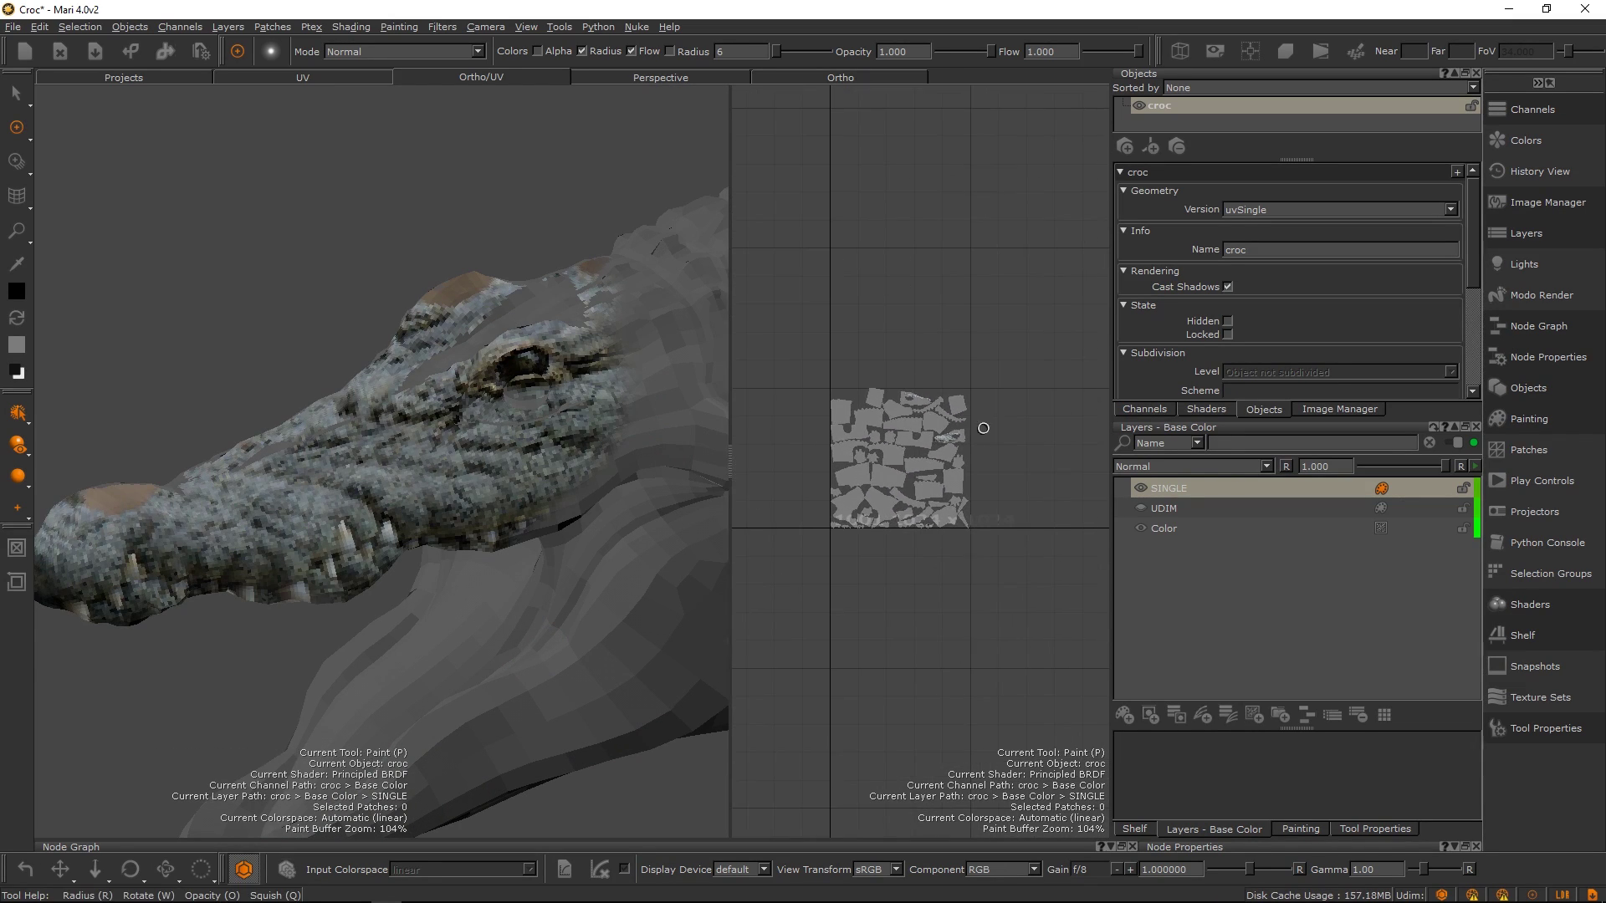
Make the UDIM layer visible and current, set the croc's geometry version to UDIM, and view the tile layout.
{"action": "left_click", "coordinate": [1146, 508]}
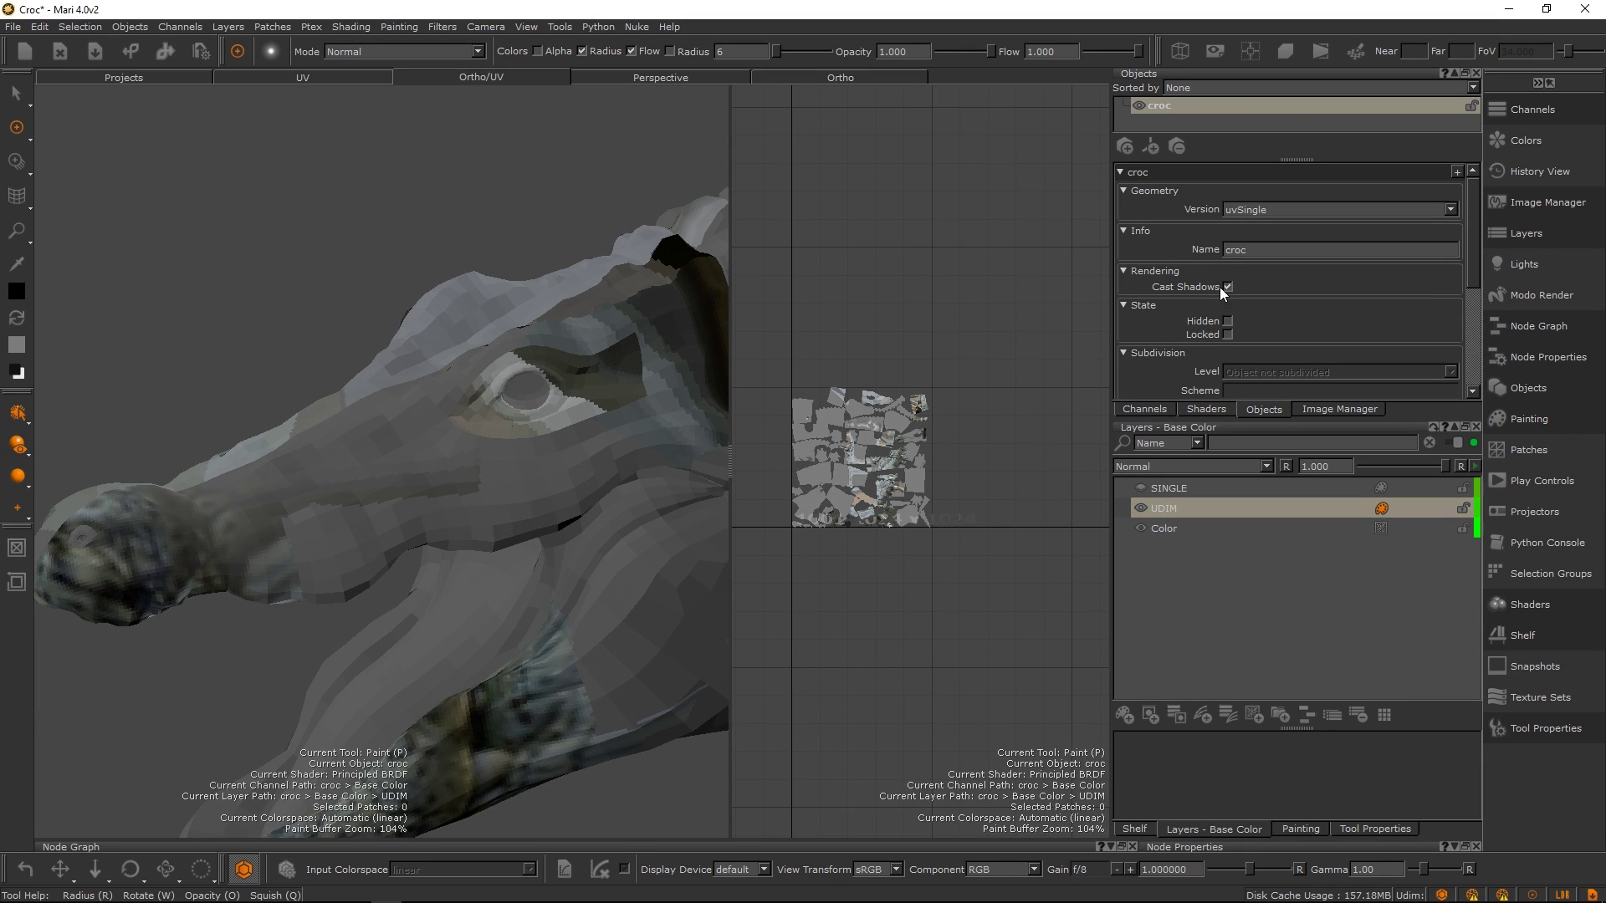
{"action": "left_click", "coordinate": [1250, 209]}
{"action": "left_click", "coordinate": [1255, 225]}
{"action": "scroll", "coordinate": [922, 453], "scroll_direction": "down", "scroll_amount": 4}
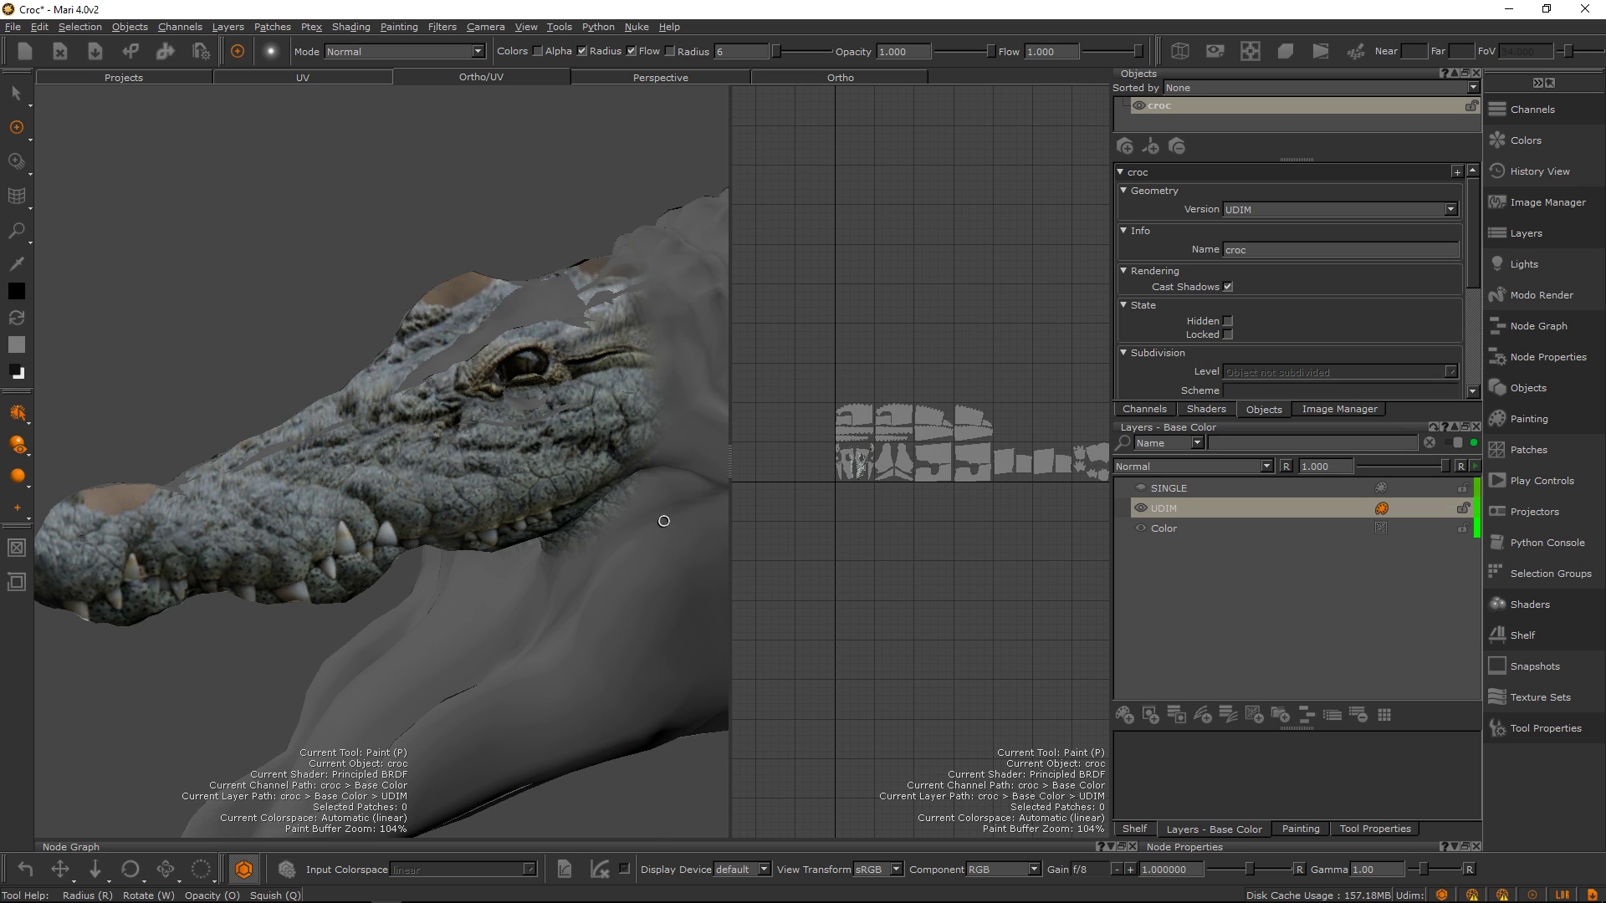
Inspect the textured head from several angles alongside UDIM tiles 1002 to 1004.
{"action": "mouse_move", "coordinate": [663, 520]}
{"action": "left_mouse_down", "text": "alt"}
{"action": "mouse_move", "coordinate": [634, 527]}
{"action": "mouse_move", "coordinate": [634, 595]}
{"action": "mouse_move", "coordinate": [617, 465]}
{"action": "mouse_move", "coordinate": [615, 583]}
{"action": "left_mouse_up", "text": "alt"}
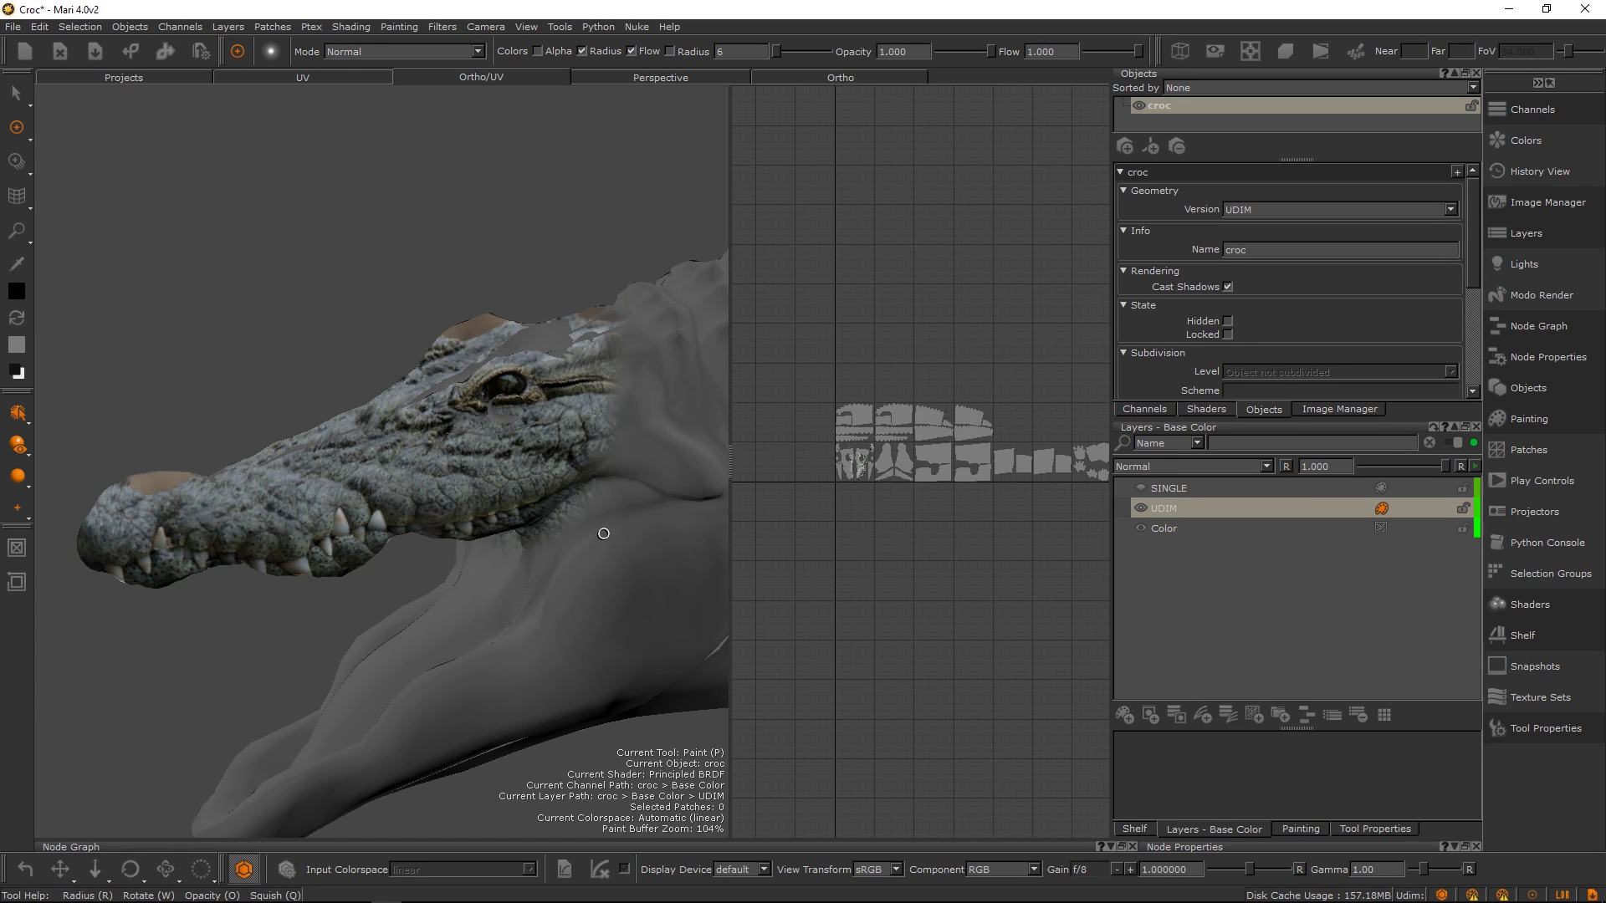
{"action": "left_click_drag", "start_coordinate": [432, 497], "coordinate": [539, 473], "text": "alt"}
{"action": "right_click_drag", "start_coordinate": [539, 472], "coordinate": [546, 494], "text": "alt"}
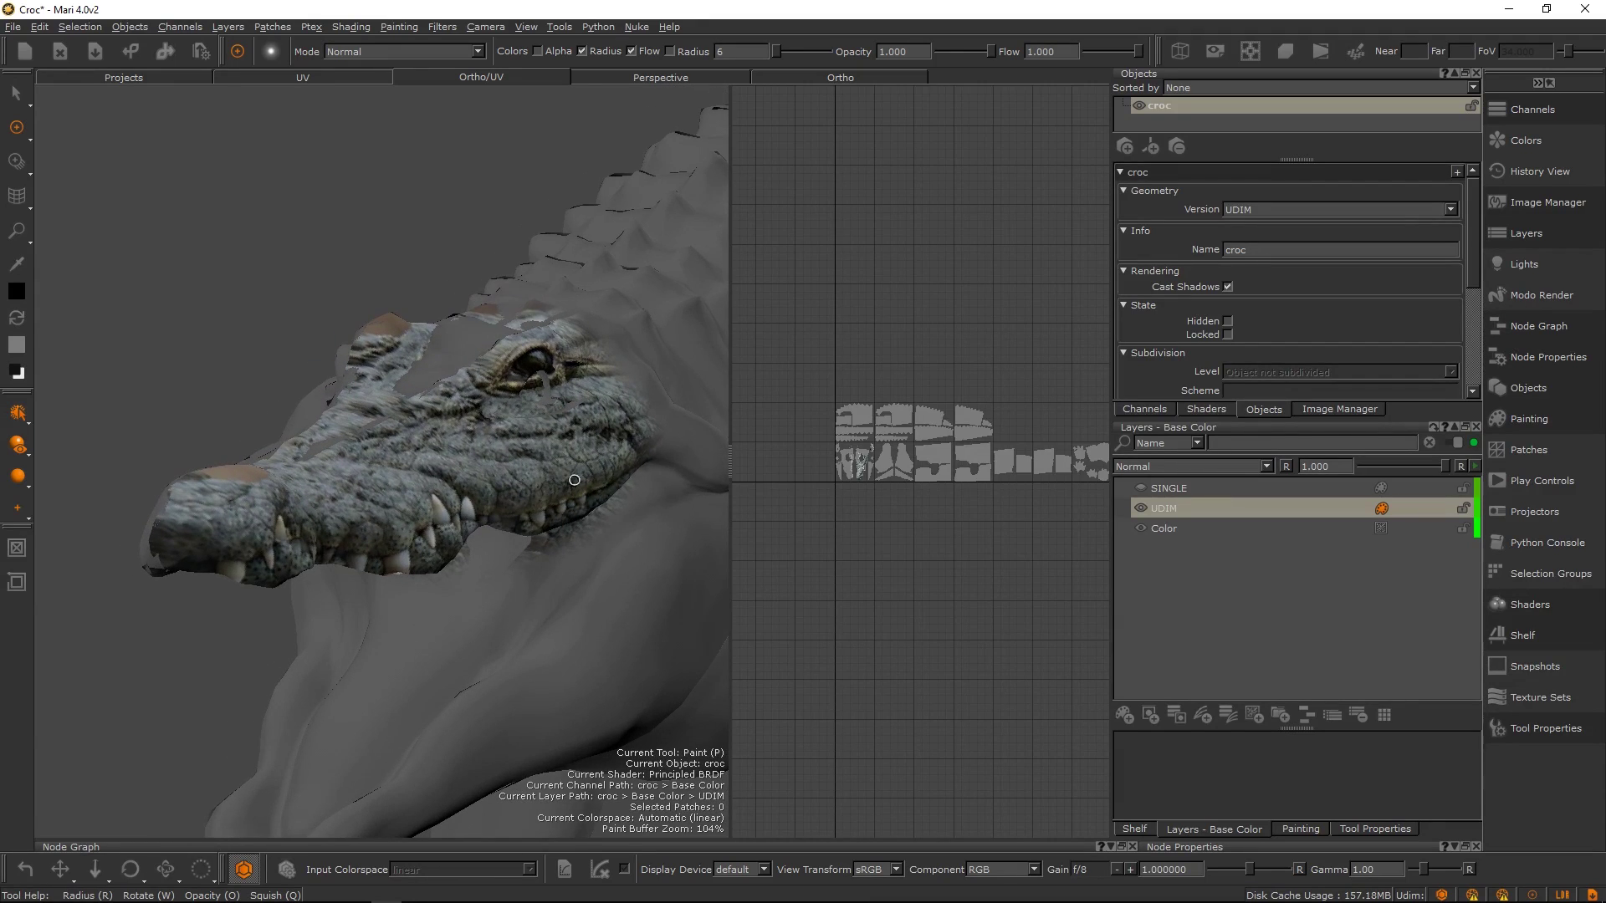
{"action": "right_click_drag", "start_coordinate": [979, 500], "coordinate": [1058, 499], "text": "alt"}
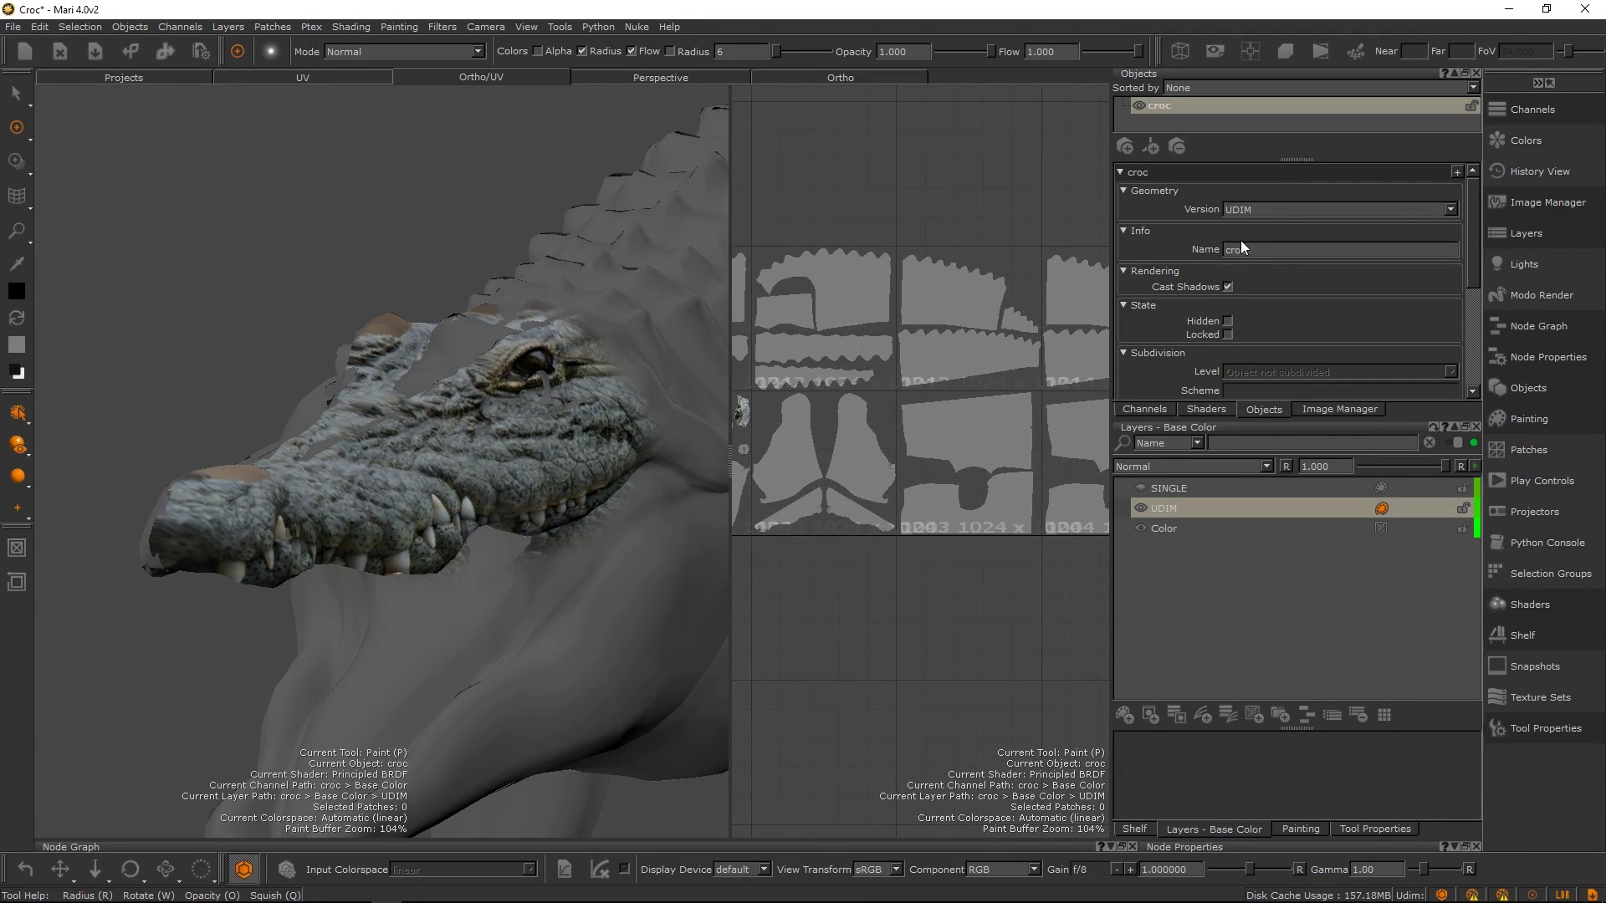
Switch the croc's geometry version to uvSingle with the UDIM layer visible and examine the painted shells up close.
{"action": "left_click", "coordinate": [1255, 212]}
{"action": "left_click", "coordinate": [1253, 196]}
{"action": "middle_click_drag", "start_coordinate": [845, 448], "coordinate": [1061, 403], "text": "alt"}
{"action": "right_click_drag", "start_coordinate": [904, 426], "coordinate": [989, 445], "text": "alt"}
{"action": "middle_click_drag", "start_coordinate": [989, 445], "coordinate": [1018, 527], "text": "alt"}
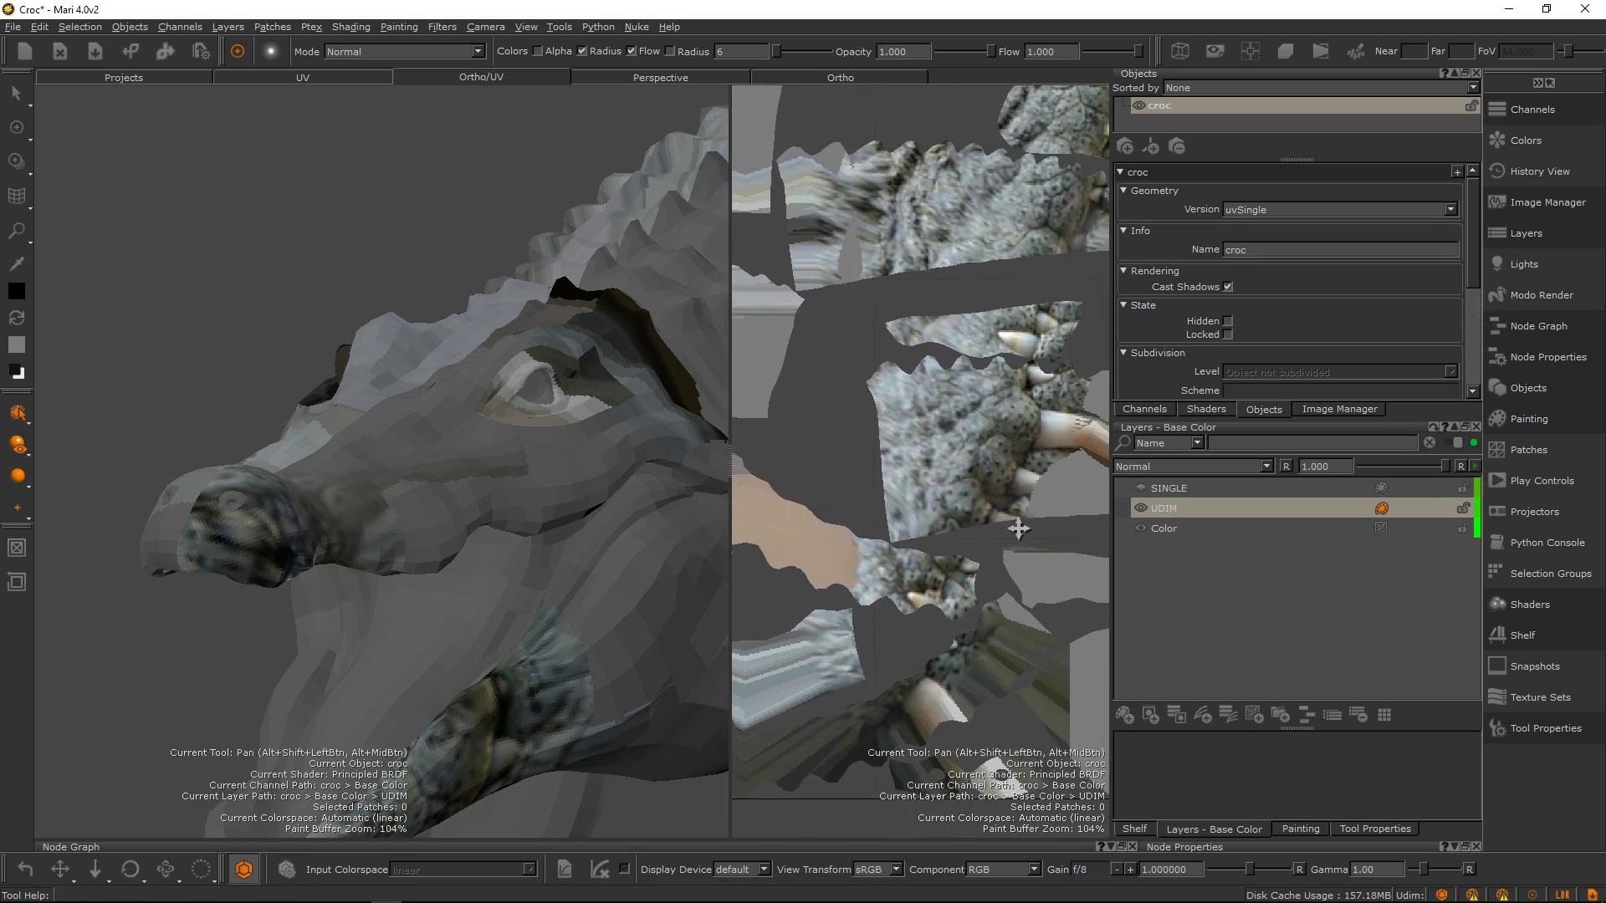
{"action": "right_click_drag", "start_coordinate": [1018, 527], "coordinate": [929, 368], "text": "alt"}
{"action": "middle_click_drag", "start_coordinate": [929, 367], "coordinate": [943, 387], "text": "alt"}
Paint black test strokes across the UV shells in the single 1001 tile with the Paint tool and clear them.
{"action": "key", "text": "p"}
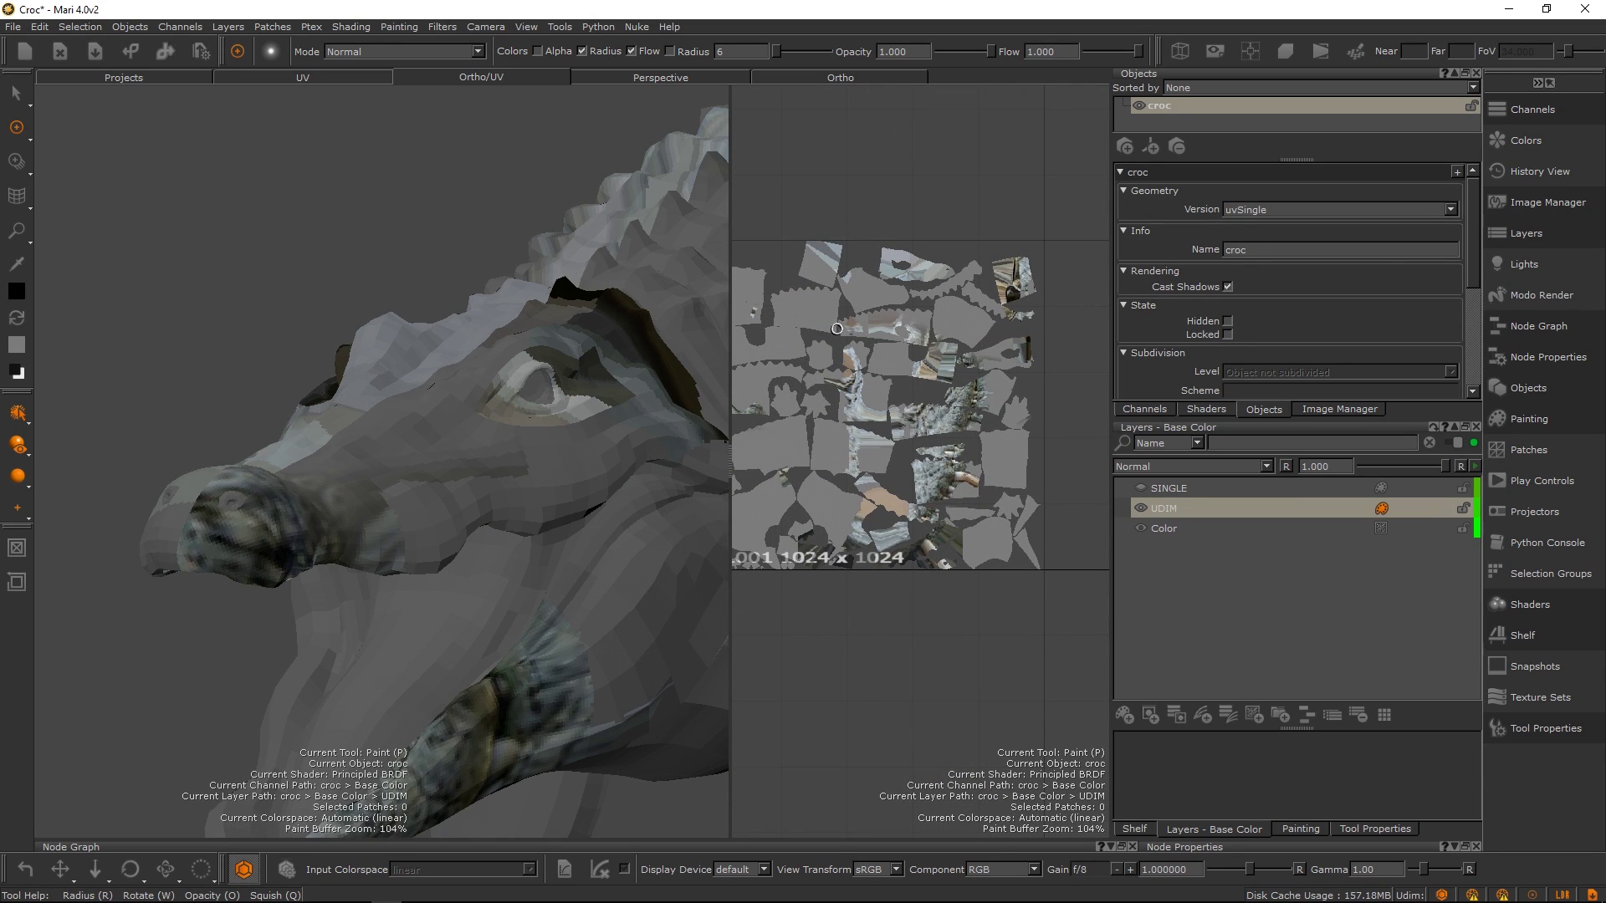
{"action": "middle_click_drag", "start_coordinate": [868, 381], "coordinate": [889, 382], "text": "alt"}
{"action": "mouse_move", "coordinate": [791, 312]}
{"action": "left_mouse_down"}
{"action": "mouse_move", "coordinate": [804, 294]}
{"action": "mouse_move", "coordinate": [812, 411]}
{"action": "mouse_move", "coordinate": [787, 435]}
{"action": "mouse_move", "coordinate": [819, 395]}
{"action": "mouse_move", "coordinate": [810, 438]}
{"action": "left_mouse_up"}
{"action": "key", "text": "ctrl+z"}
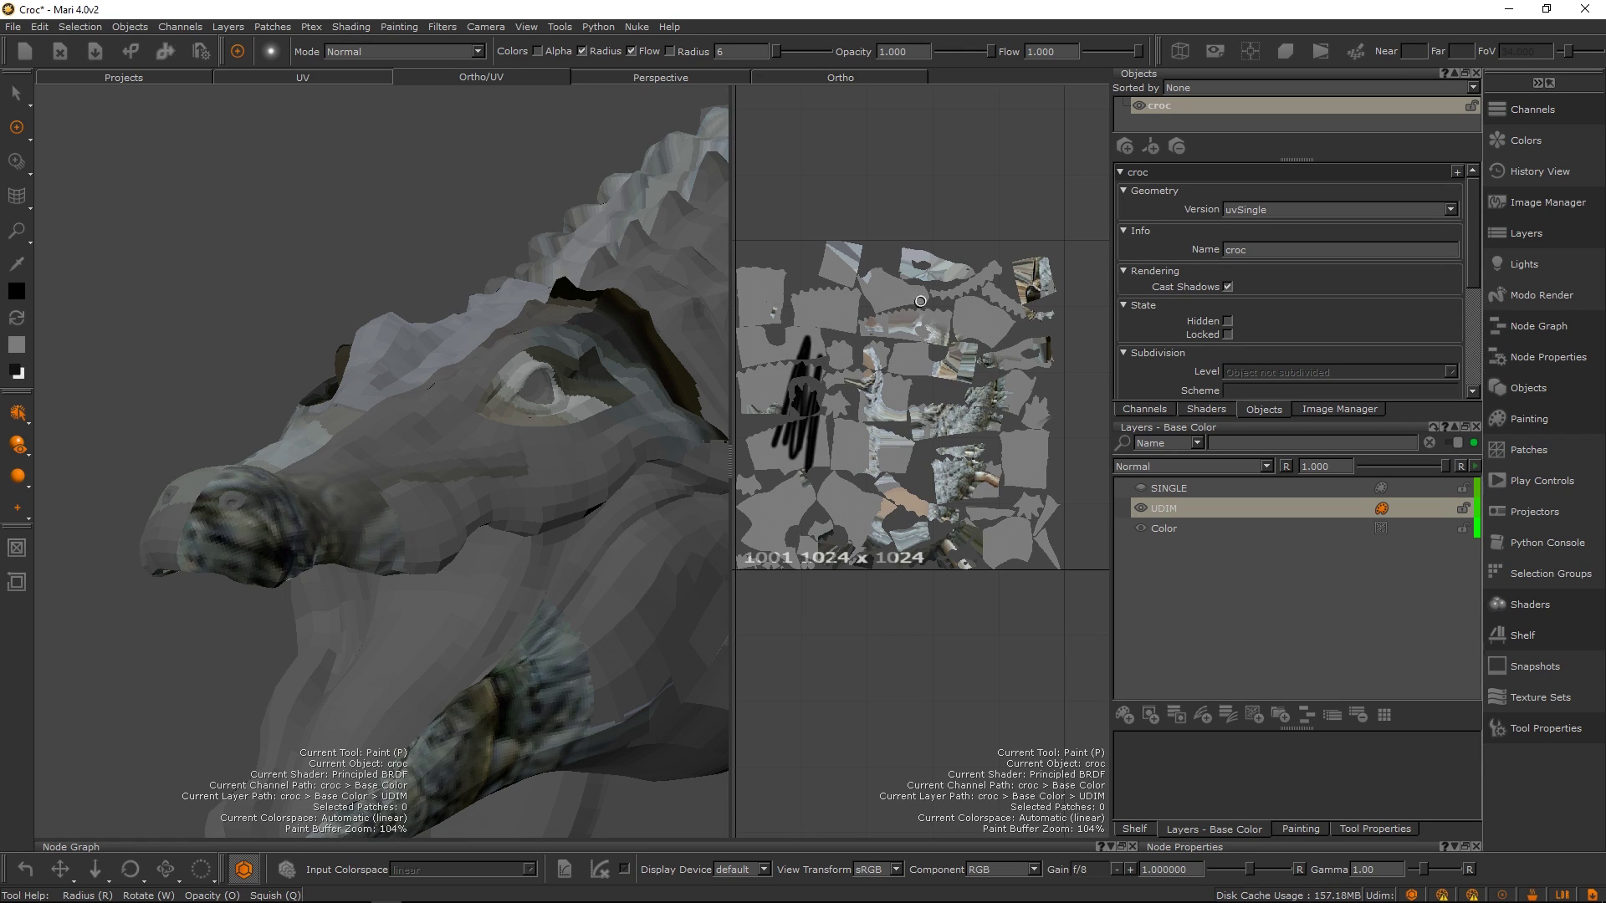
{"action": "left_click_drag", "start_coordinate": [952, 301], "coordinate": [969, 486]}
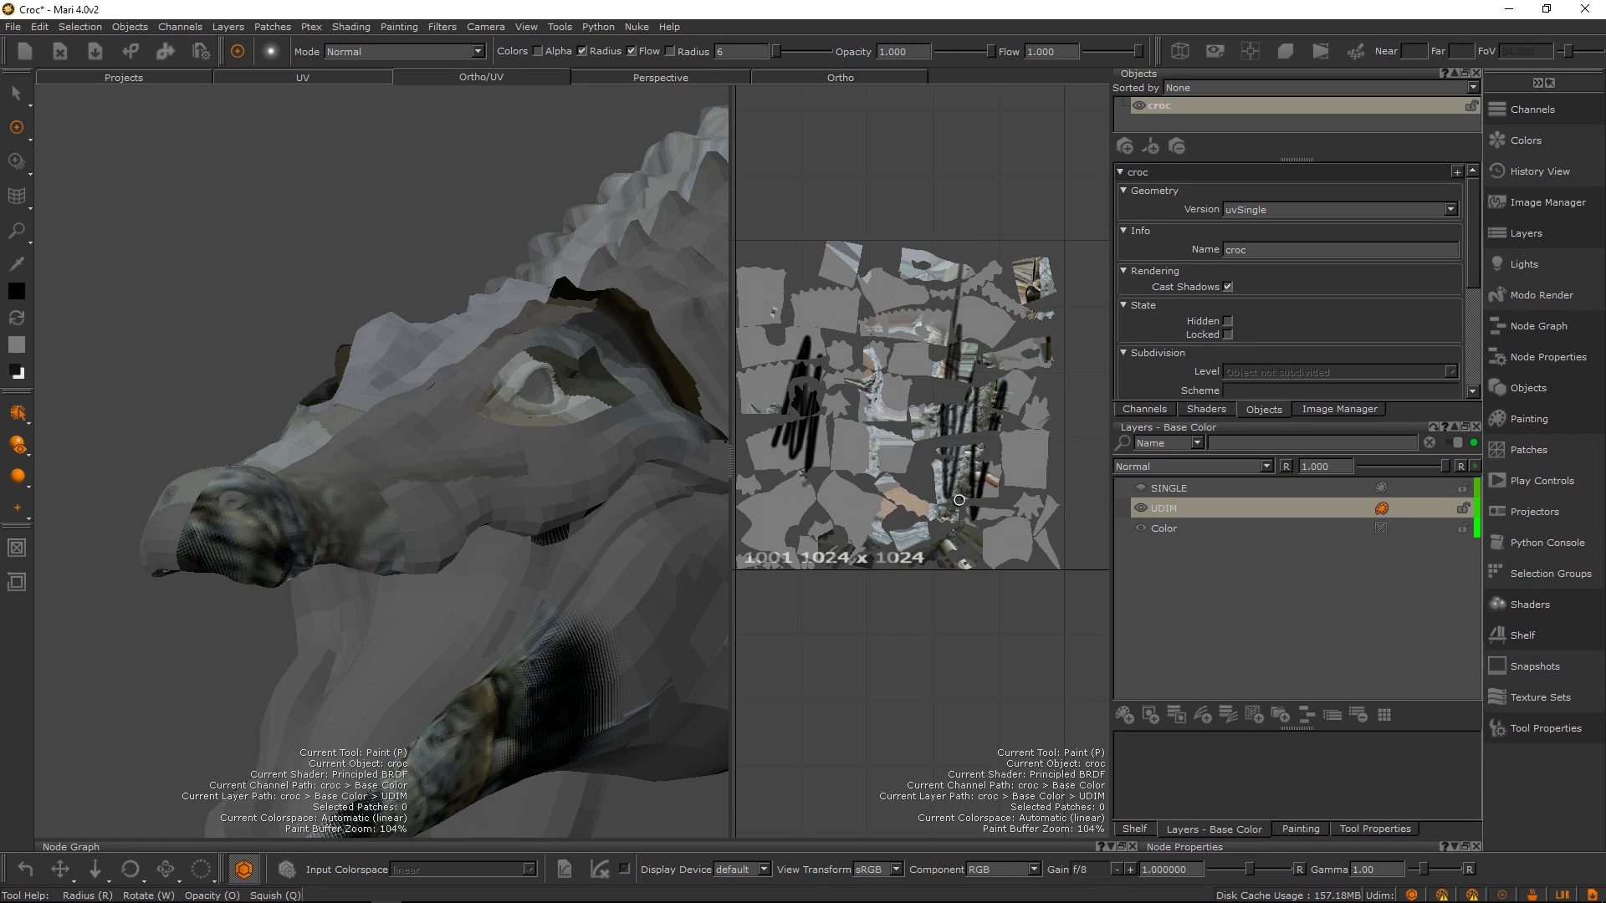
{"action": "key", "text": "BackSpace"}
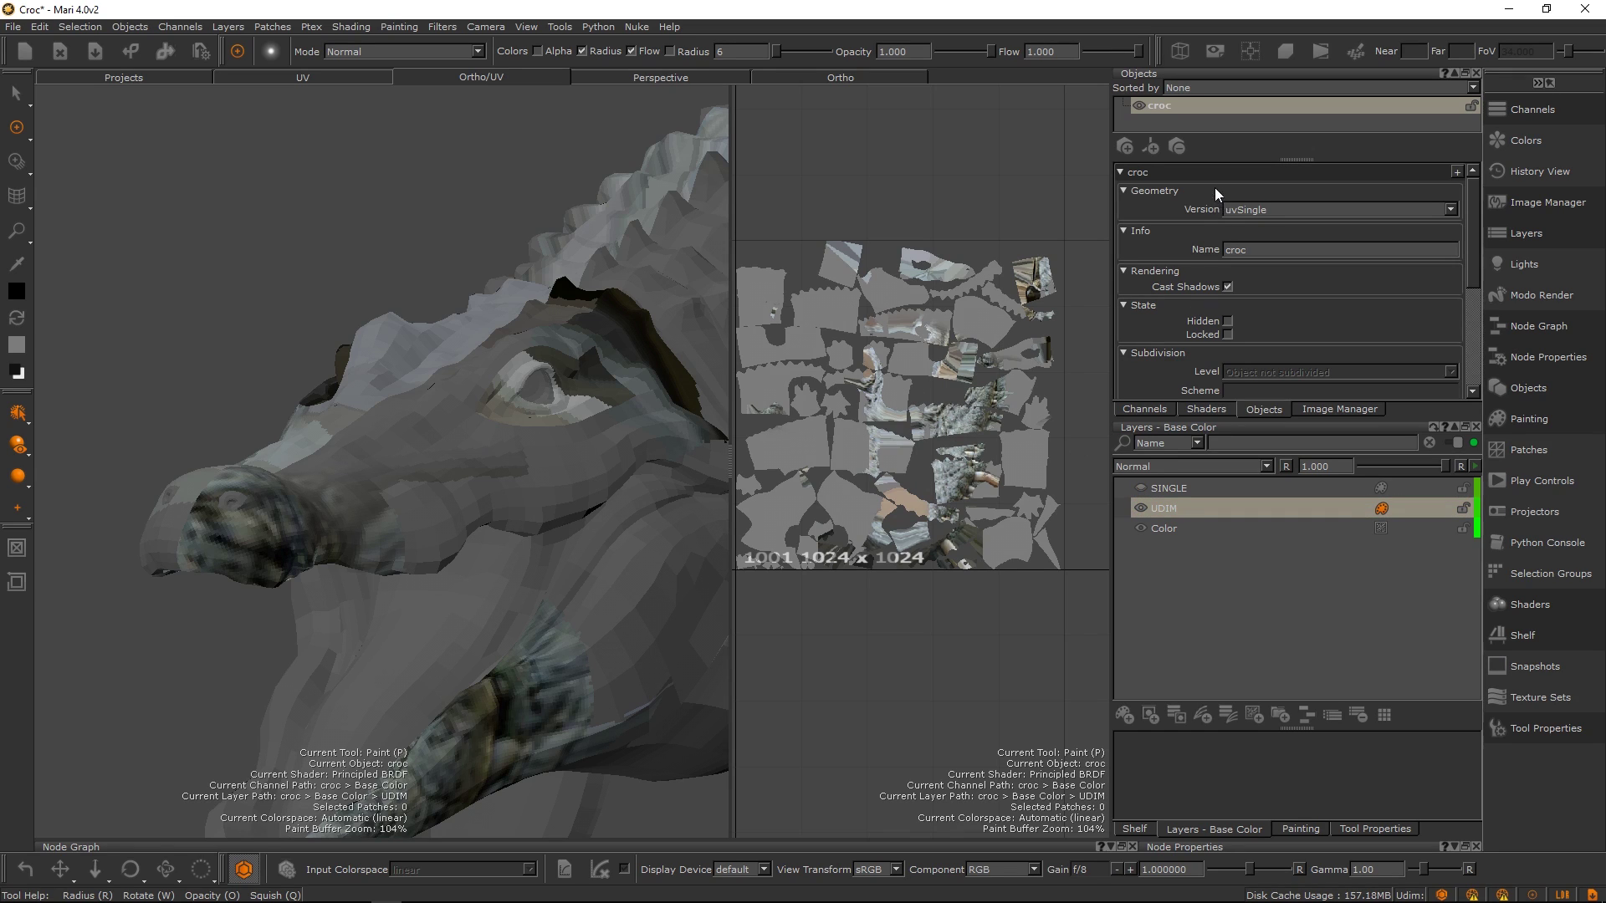
Return the croc's geometry version to UDIM and view tile 1001 with its adjacent tiles.
{"action": "left_click", "coordinate": [1255, 209]}
{"action": "left_click", "coordinate": [1254, 220]}
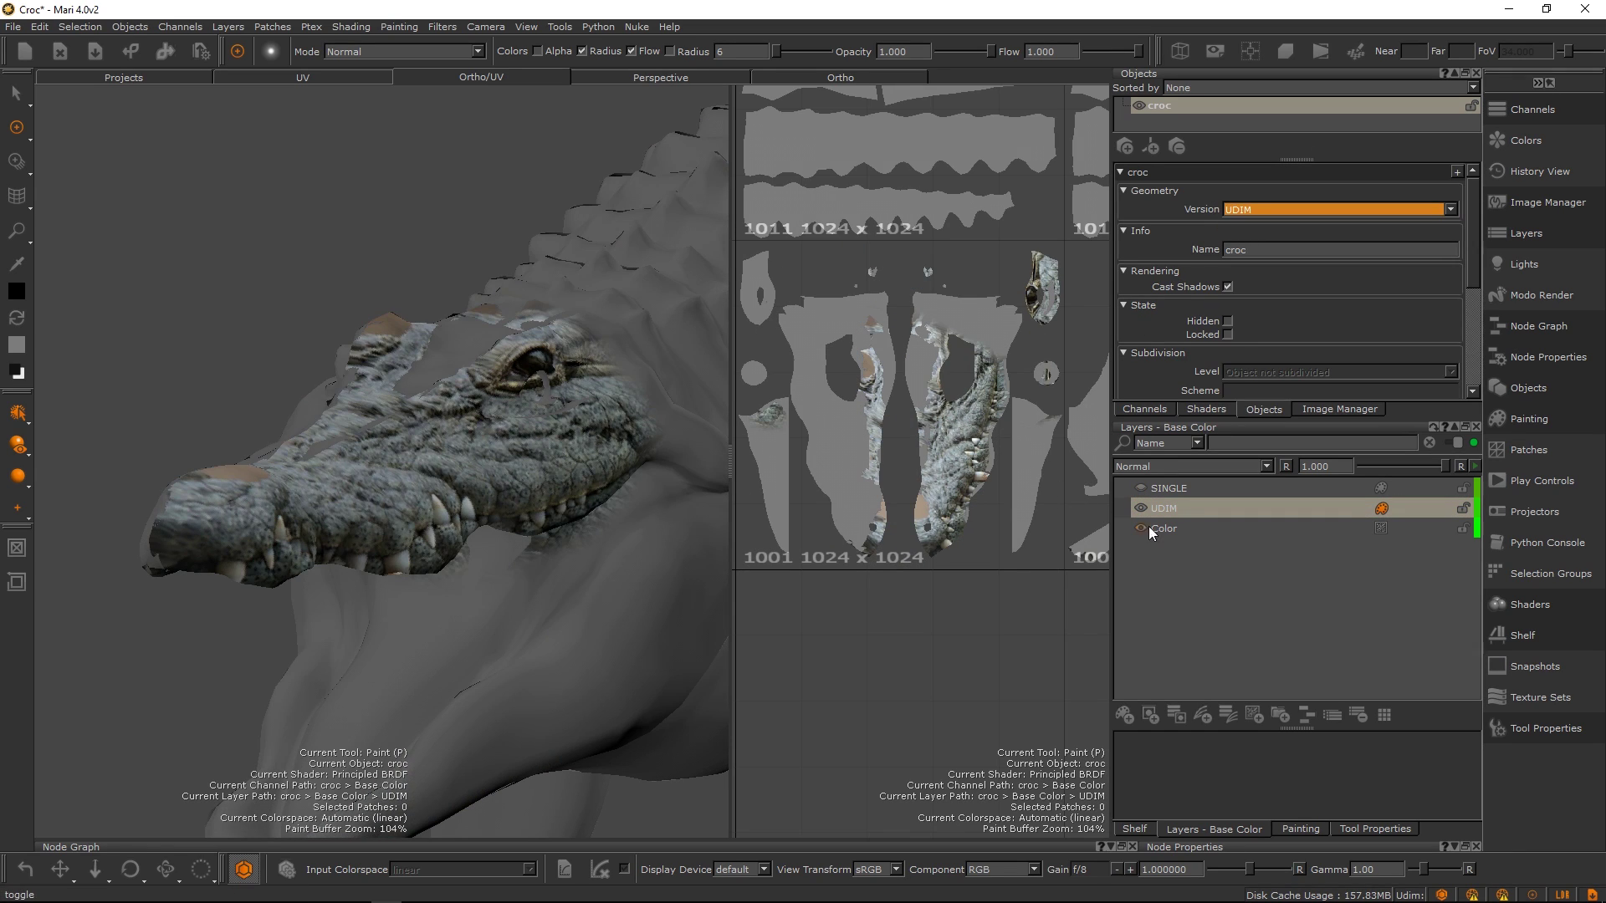
{"action": "right_click_drag", "start_coordinate": [957, 482], "coordinate": [868, 418], "text": "alt"}
{"action": "mouse_move", "coordinate": [930, 427]}
{"action": "middle_mouse_down", "text": "alt"}
{"action": "mouse_move", "coordinate": [908, 434]}
{"action": "mouse_move", "coordinate": [916, 420]}
{"action": "middle_mouse_up", "text": "alt"}
{"action": "mouse_move", "coordinate": [916, 420]}
{"action": "right_mouse_down", "text": "alt"}
{"action": "mouse_move", "coordinate": [960, 461]}
{"action": "mouse_move", "coordinate": [908, 464]}
{"action": "right_mouse_up", "text": "alt"}
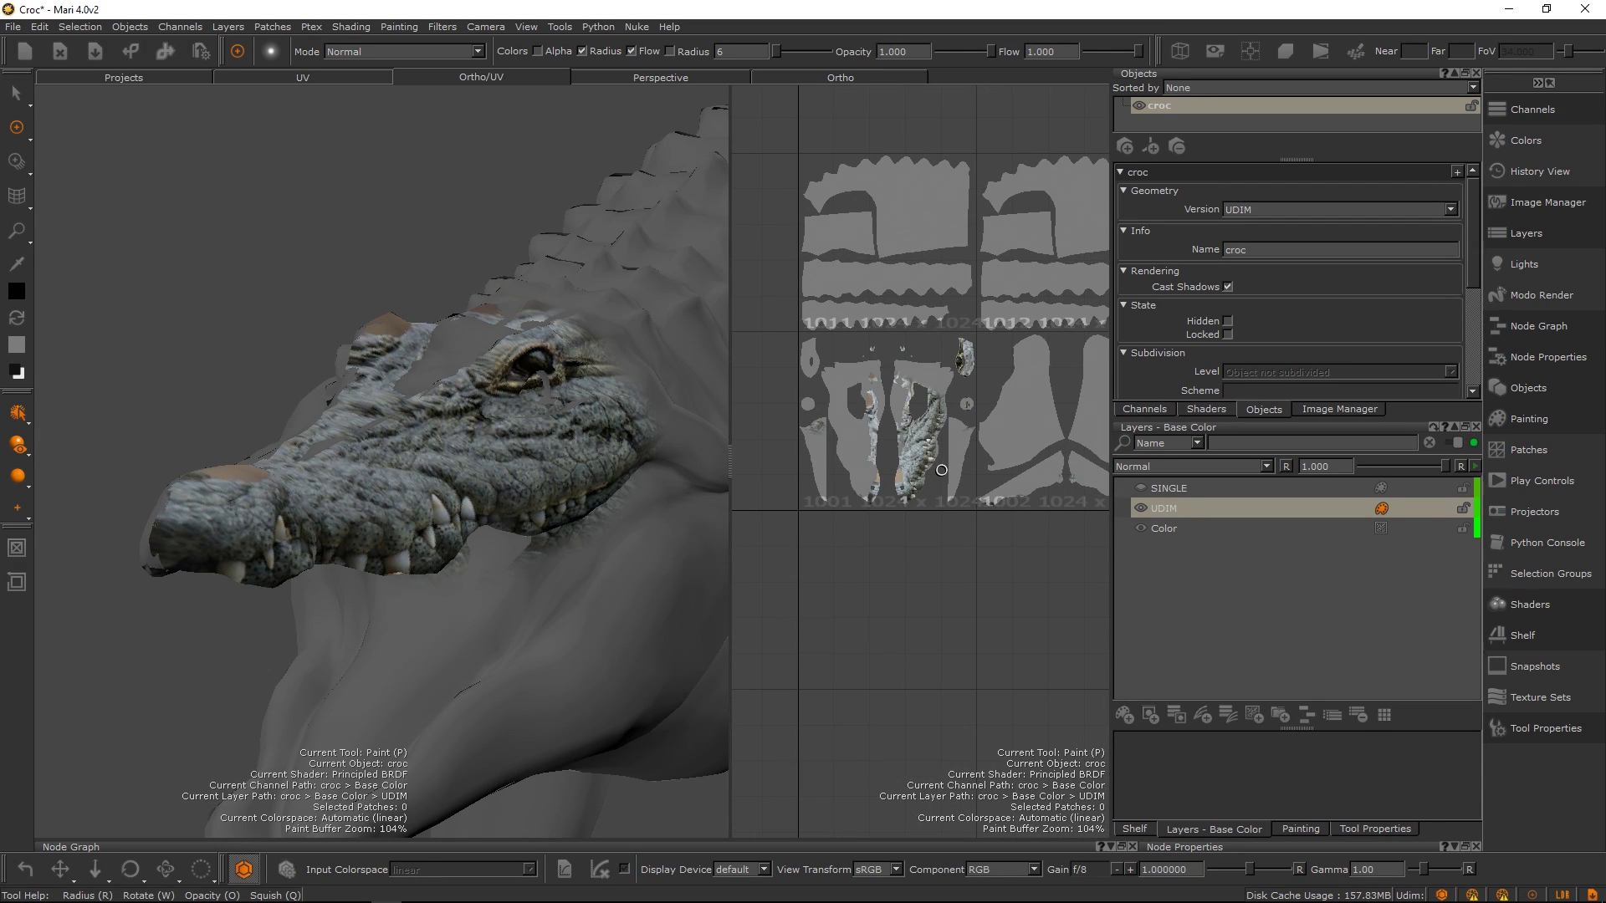
Examine the UDIM texture on the side of the head and jaw from low and high angles.
{"action": "left_click_drag", "start_coordinate": [618, 505], "coordinate": [556, 452], "text": "alt"}
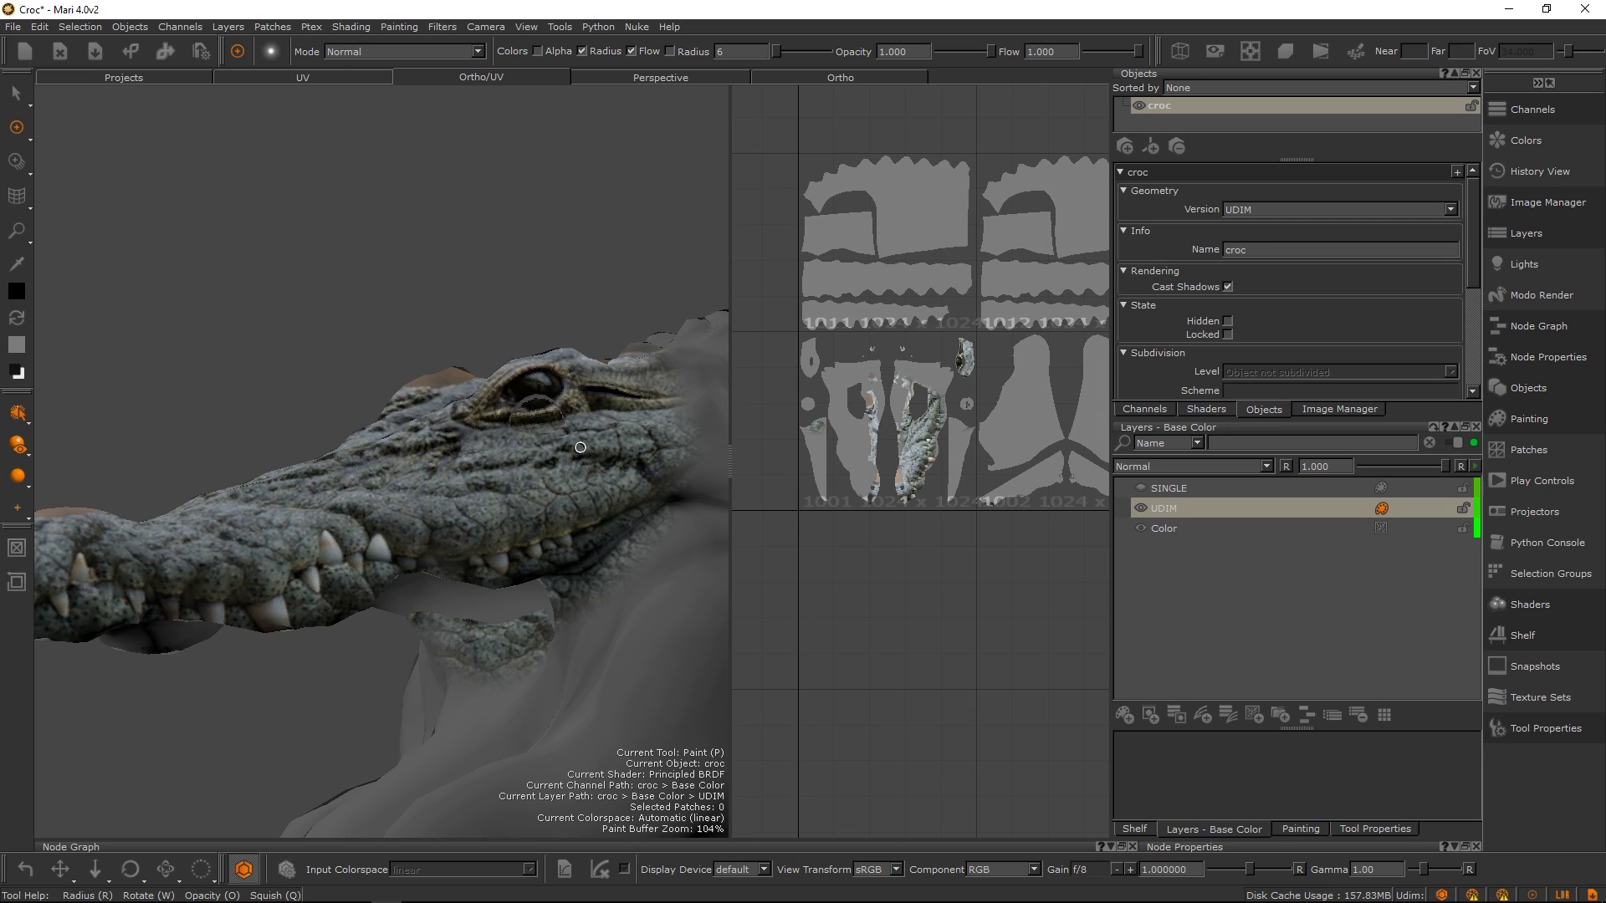
{"action": "left_click_drag", "start_coordinate": [555, 459], "coordinate": [556, 510], "text": "alt"}
{"action": "middle_click_drag", "start_coordinate": [555, 509], "coordinate": [535, 499], "text": "alt"}
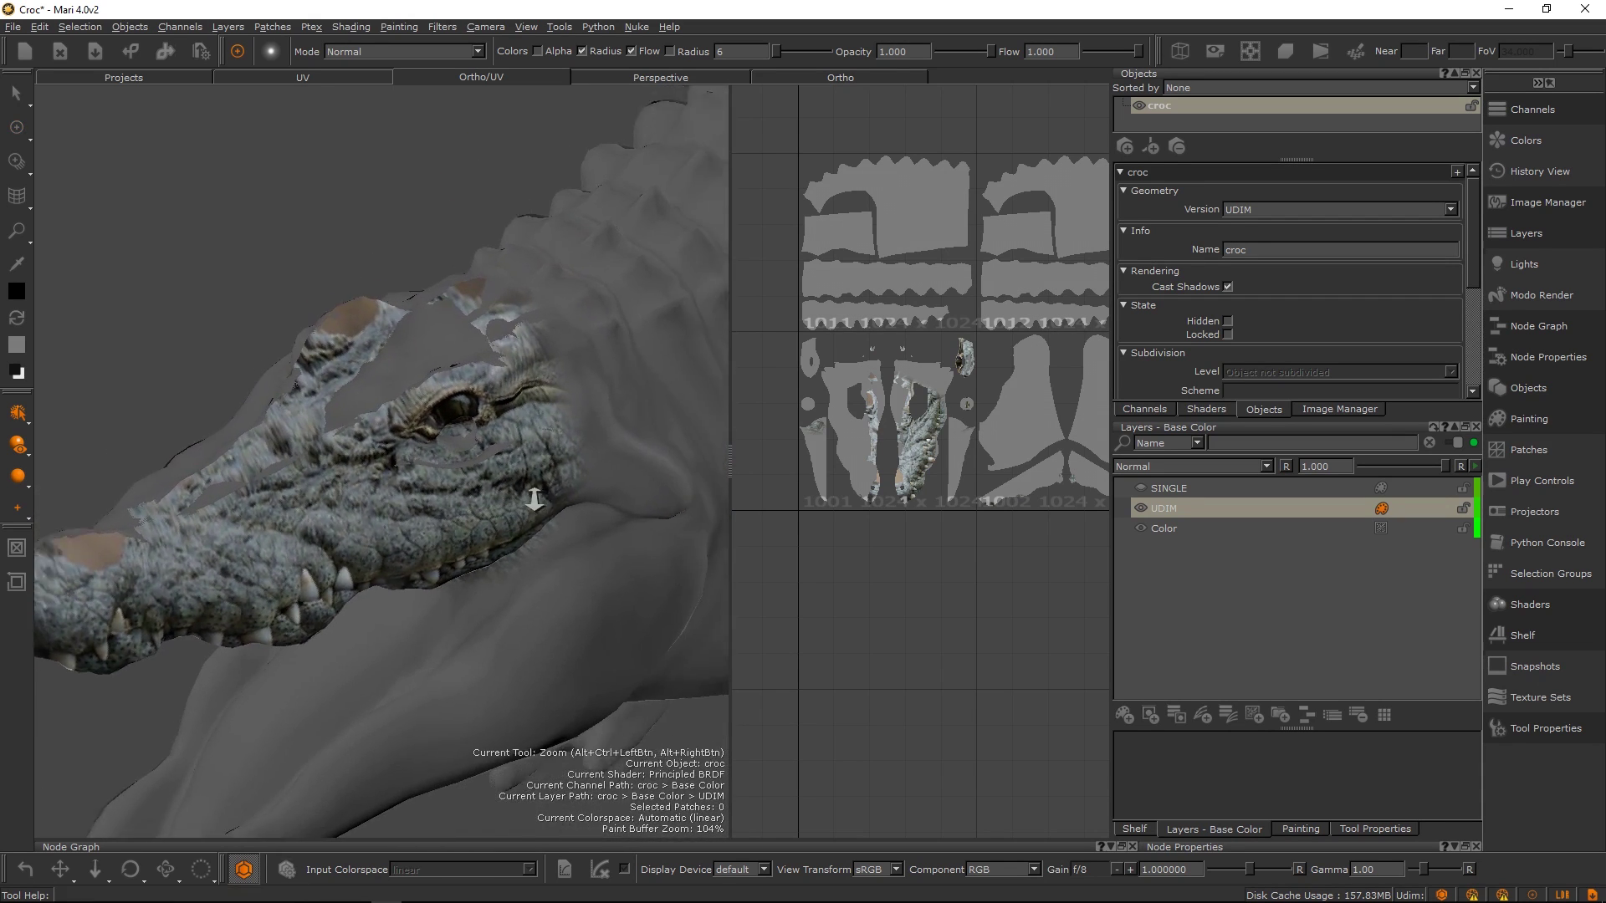
Paint a black test scribble on the neck behind the textured head and undo it.
{"action": "right_click_drag", "start_coordinate": [535, 499], "coordinate": [545, 473], "text": "alt"}
{"action": "mouse_move", "coordinate": [546, 474]}
{"action": "left_mouse_down", "text": "alt"}
{"action": "mouse_move", "coordinate": [614, 414]}
{"action": "mouse_move", "coordinate": [613, 383]}
{"action": "mouse_move", "coordinate": [585, 422]}
{"action": "mouse_move", "coordinate": [562, 410]}
{"action": "left_mouse_up", "text": "alt"}
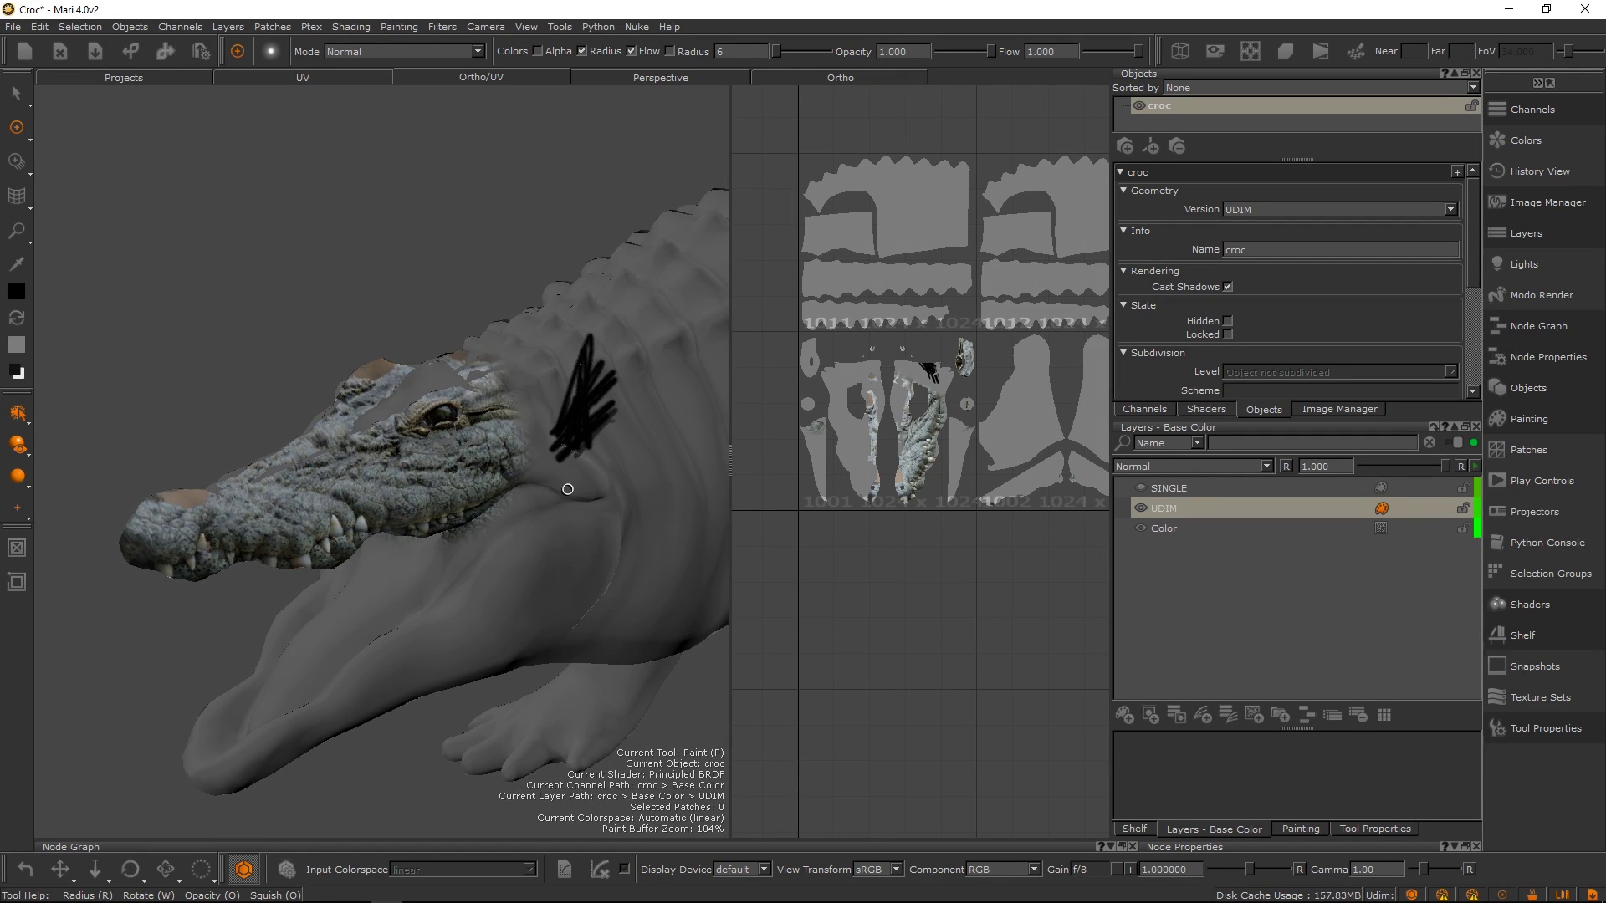
{"action": "key", "text": "ctrl+z"}
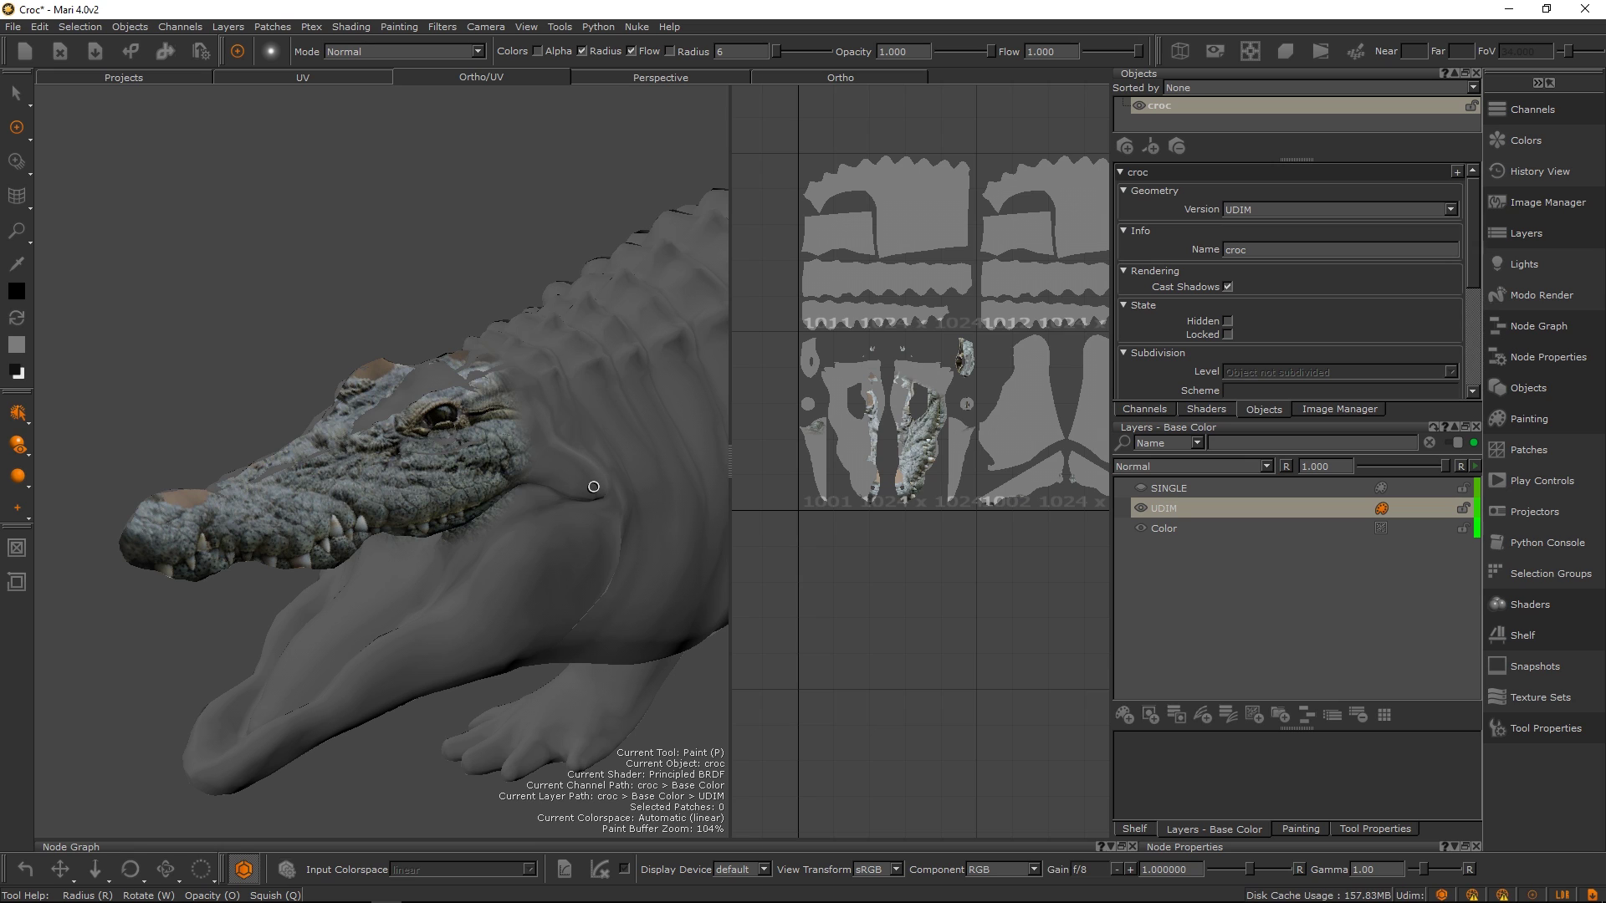
Paint black test strokes on the lower front leg and on the body above it, undoing each one.
{"action": "right_click_drag", "start_coordinate": [885, 439], "coordinate": [814, 405], "text": "alt"}
{"action": "middle_click_drag", "start_coordinate": [975, 482], "coordinate": [923, 511], "text": "alt"}
{"action": "mouse_move", "coordinate": [552, 468]}
{"action": "left_mouse_down", "text": "alt"}
{"action": "mouse_move", "coordinate": [512, 484]}
{"action": "mouse_move", "coordinate": [519, 502]}
{"action": "mouse_move", "coordinate": [555, 502]}
{"action": "mouse_move", "coordinate": [532, 452]}
{"action": "mouse_move", "coordinate": [502, 466]}
{"action": "mouse_move", "coordinate": [524, 512]}
{"action": "mouse_move", "coordinate": [550, 506]}
{"action": "mouse_move", "coordinate": [556, 456]}
{"action": "mouse_move", "coordinate": [479, 524]}
{"action": "left_mouse_up", "text": "alt"}
{"action": "mouse_move", "coordinate": [478, 524]}
{"action": "right_mouse_down", "text": "alt"}
{"action": "mouse_move", "coordinate": [474, 585]}
{"action": "mouse_move", "coordinate": [524, 566]}
{"action": "mouse_move", "coordinate": [459, 617]}
{"action": "right_mouse_up", "text": "alt"}
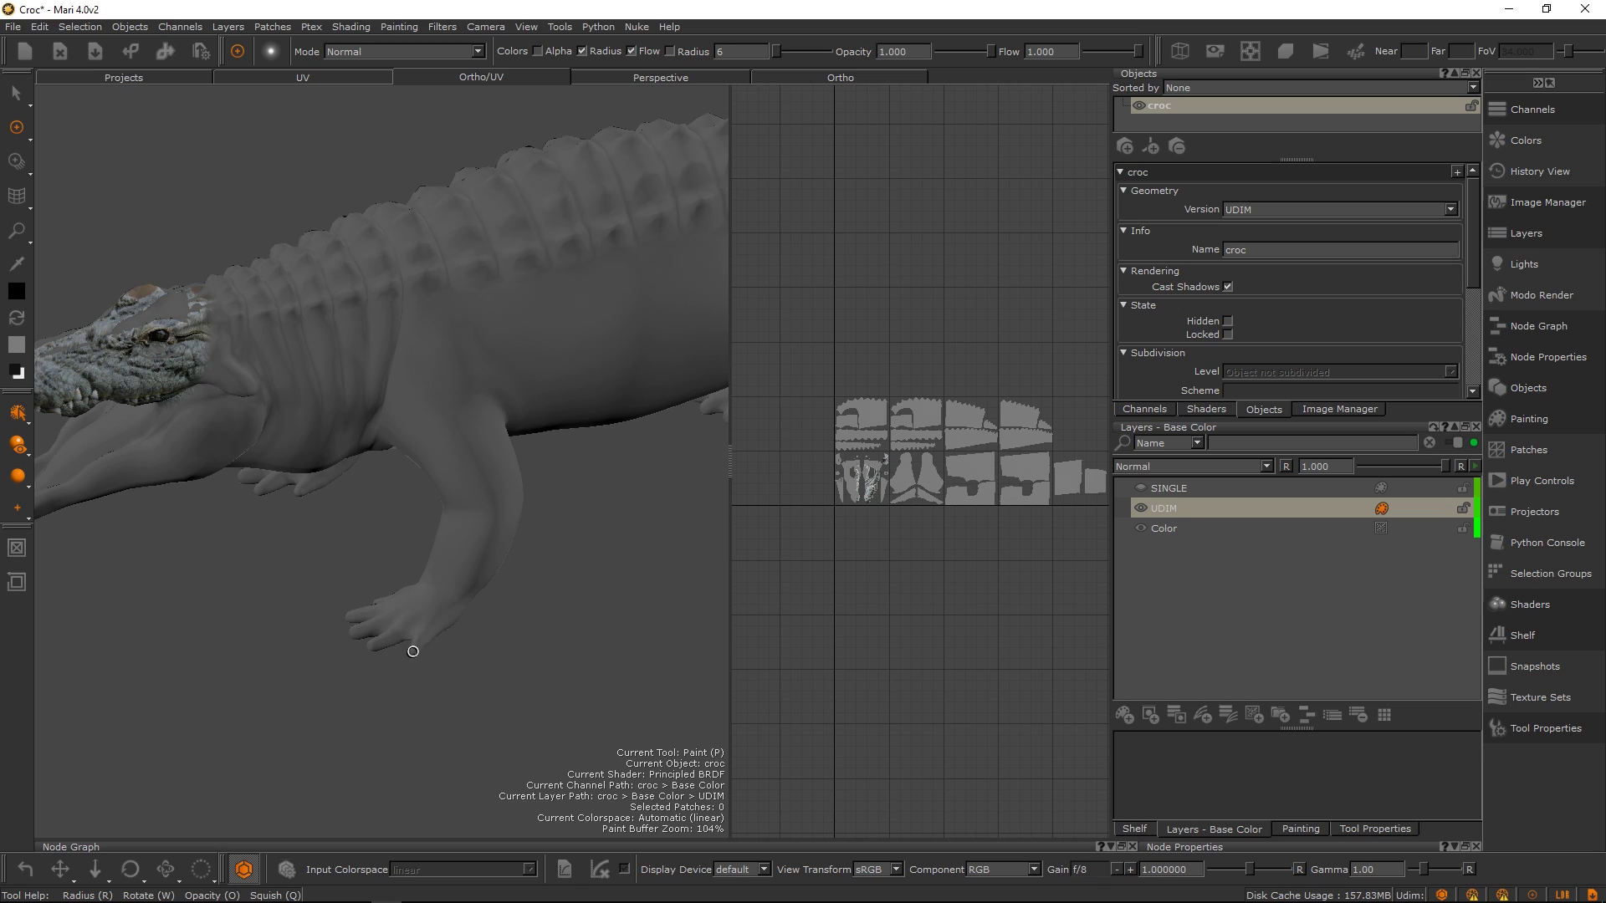
{"action": "left_click_drag", "start_coordinate": [413, 651], "coordinate": [465, 579]}
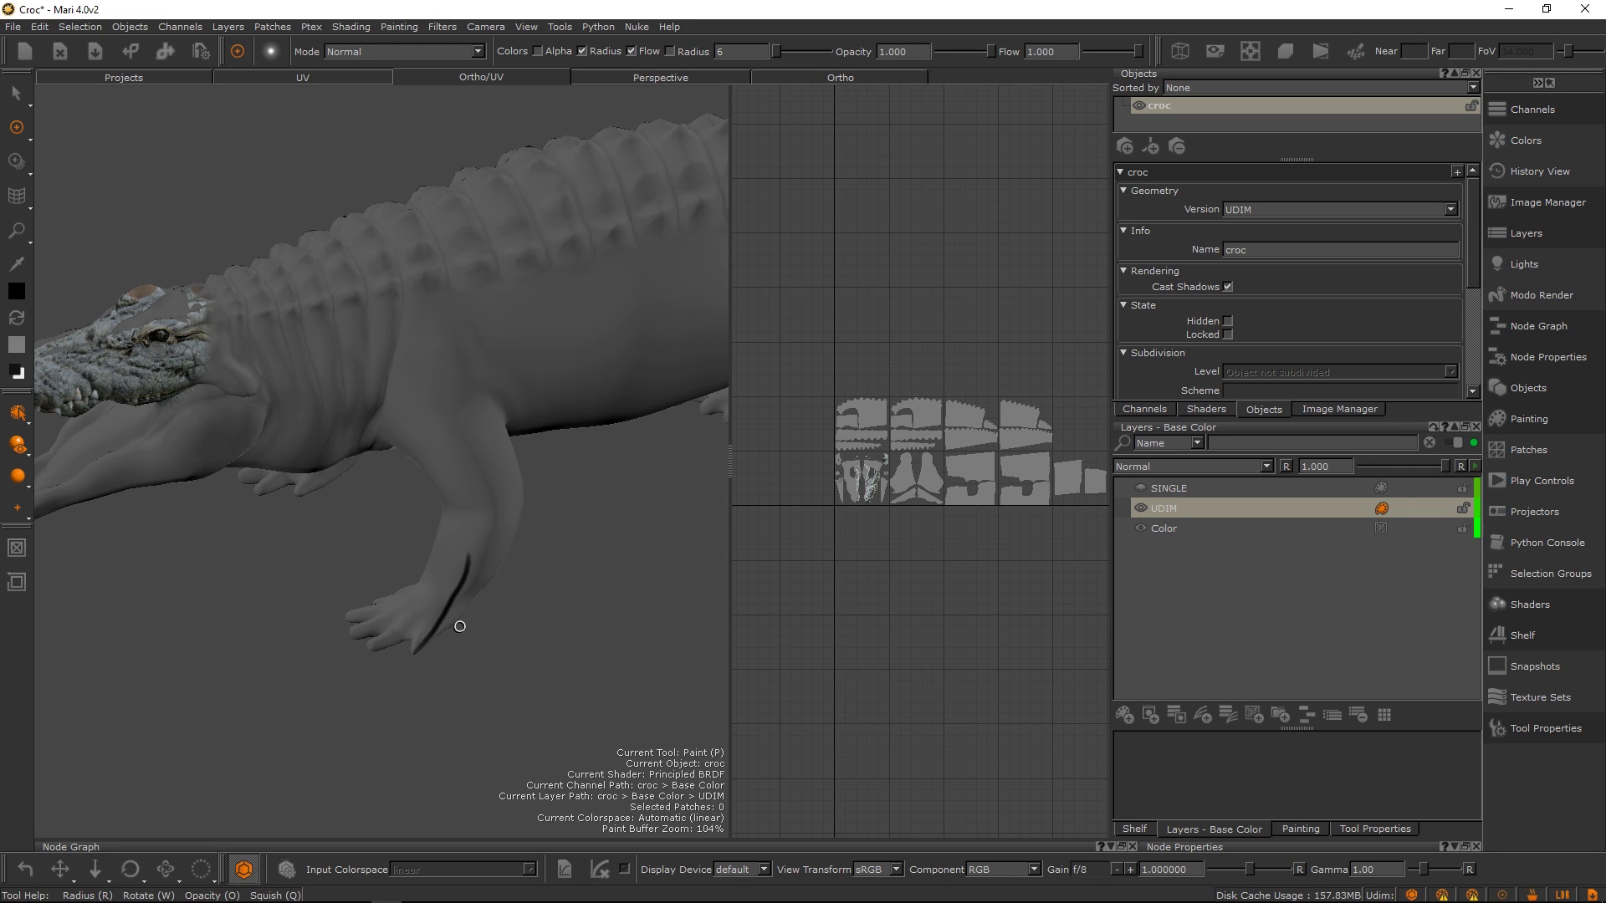
{"action": "key", "text": "ctrl+z"}
{"action": "mouse_move", "coordinate": [518, 342]}
{"action": "left_mouse_down"}
{"action": "mouse_move", "coordinate": [539, 285]}
{"action": "mouse_move", "coordinate": [585, 276]}
{"action": "mouse_move", "coordinate": [502, 242]}
{"action": "mouse_move", "coordinate": [527, 293]}
{"action": "left_mouse_up"}
{"action": "key", "text": "ctrl+z"}
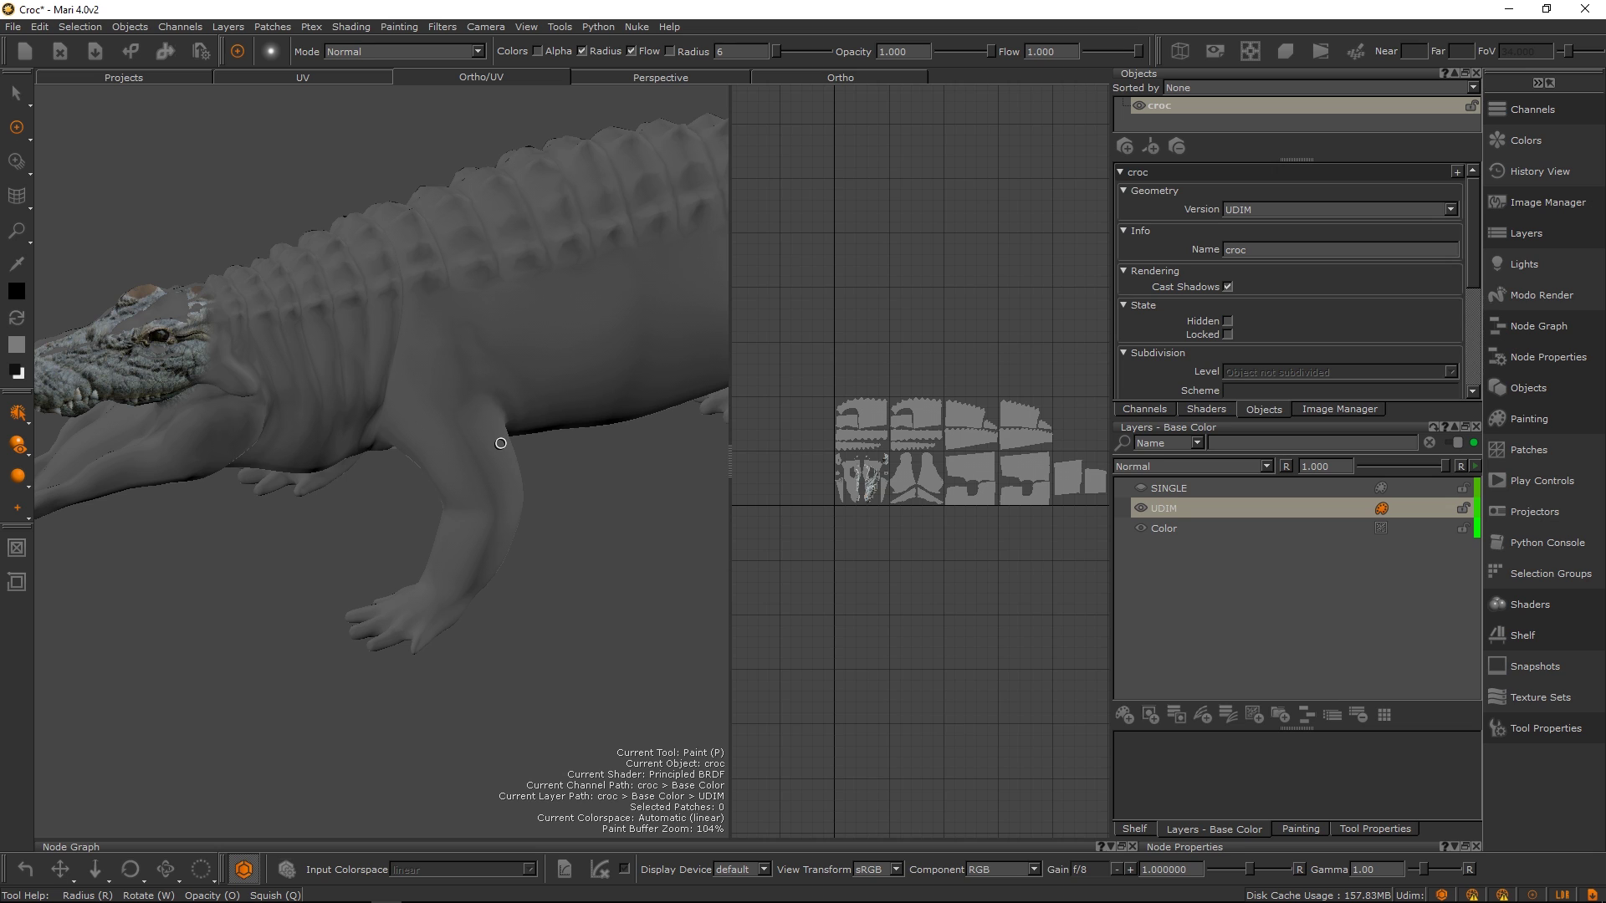
Examine the whole crocodile body and its textured head from several sides against the UDIM tile layout.
{"action": "right_click_drag", "start_coordinate": [515, 550], "coordinate": [503, 537], "text": "alt"}
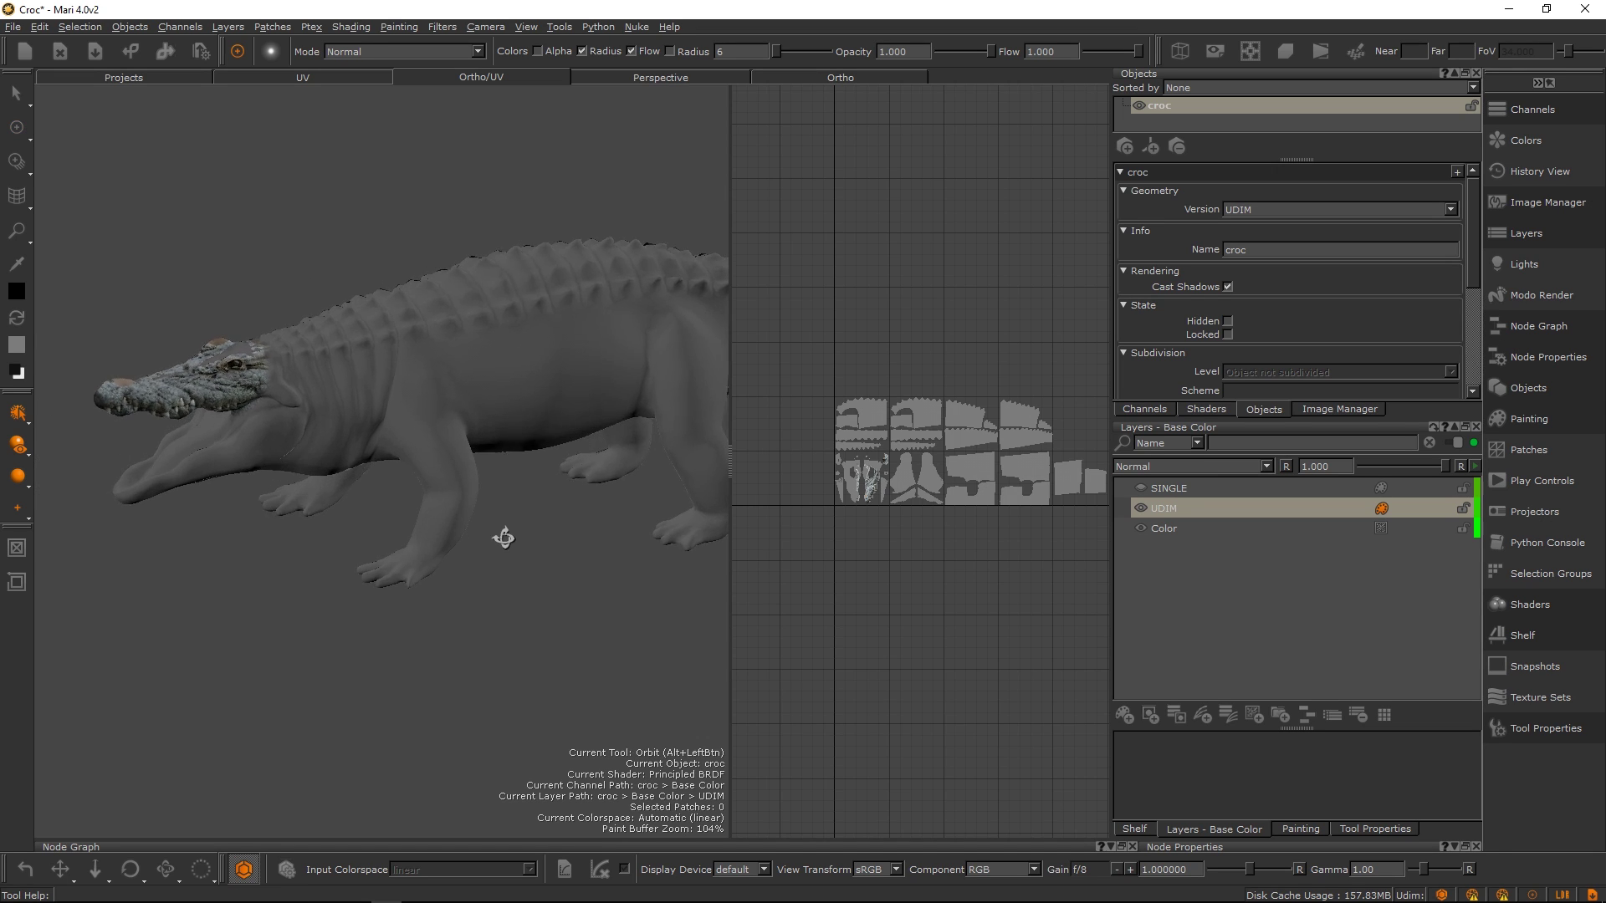
{"action": "left_click_drag", "start_coordinate": [503, 538], "coordinate": [488, 563], "text": "alt"}
{"action": "middle_click_drag", "start_coordinate": [454, 527], "coordinate": [393, 553], "text": "alt"}
{"action": "mouse_move", "coordinate": [393, 553]}
{"action": "left_mouse_down", "text": "alt"}
{"action": "mouse_move", "coordinate": [520, 538]}
{"action": "mouse_move", "coordinate": [469, 591]}
{"action": "mouse_move", "coordinate": [505, 563]}
{"action": "mouse_move", "coordinate": [492, 592]}
{"action": "left_mouse_up", "text": "alt"}
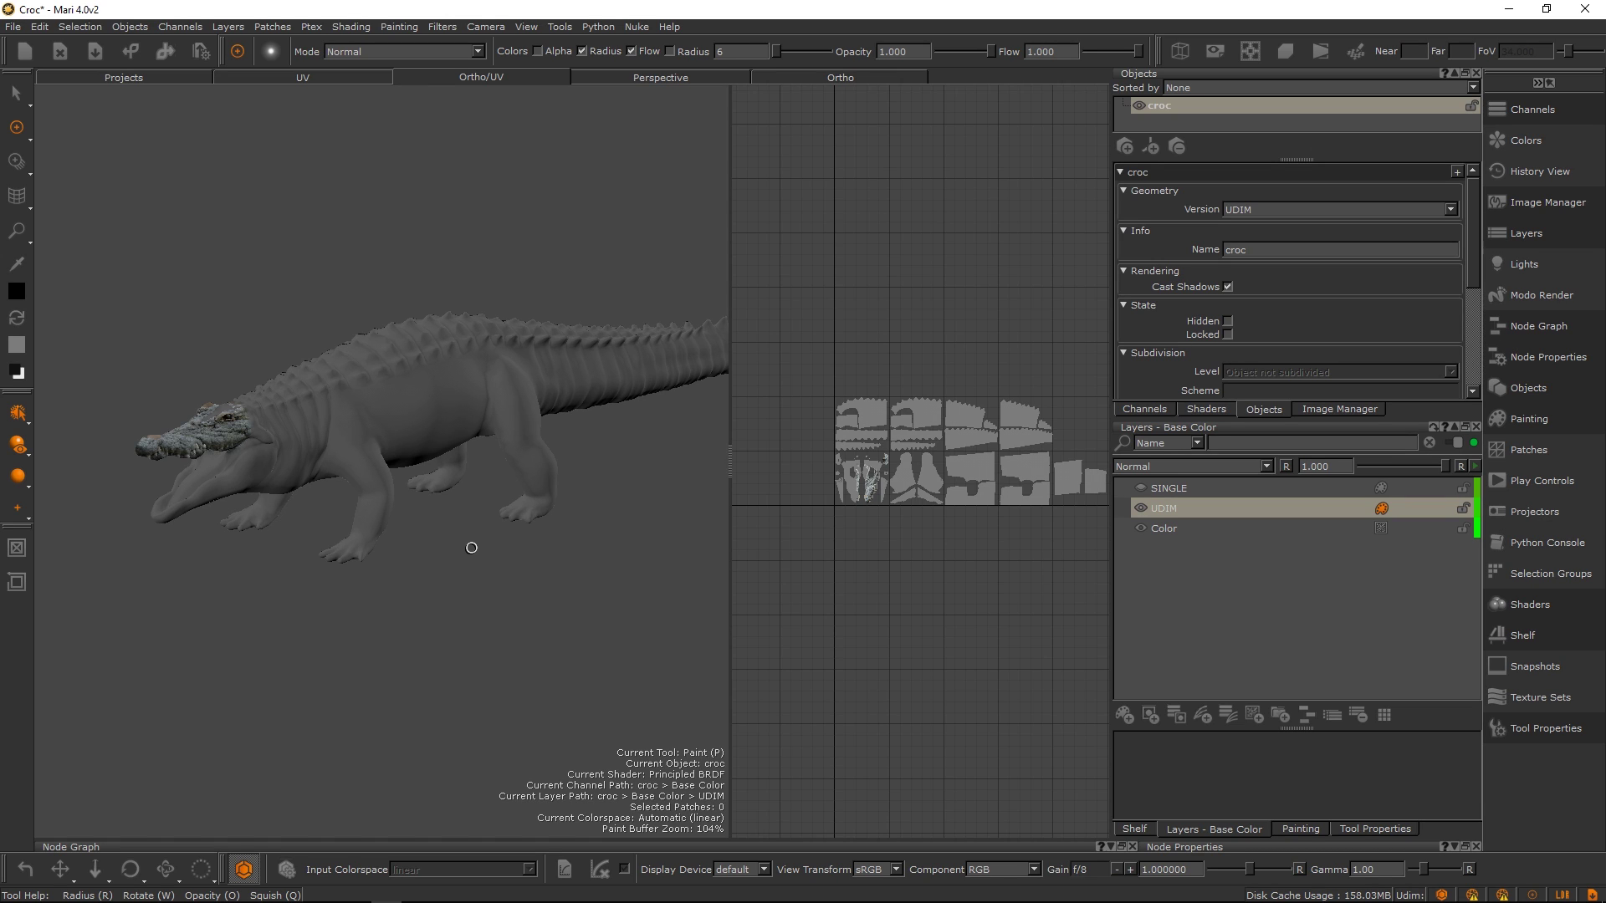
{"action": "right_click", "coordinate": [481, 525]}
{"action": "key", "text": "Escape"}
{"action": "mouse_move", "coordinate": [469, 548]}
{"action": "left_mouse_down", "text": "alt"}
{"action": "mouse_move", "coordinate": [448, 571]}
{"action": "mouse_move", "coordinate": [502, 559]}
{"action": "mouse_move", "coordinate": [469, 563]}
{"action": "mouse_move", "coordinate": [508, 514]}
{"action": "left_mouse_up", "text": "alt"}
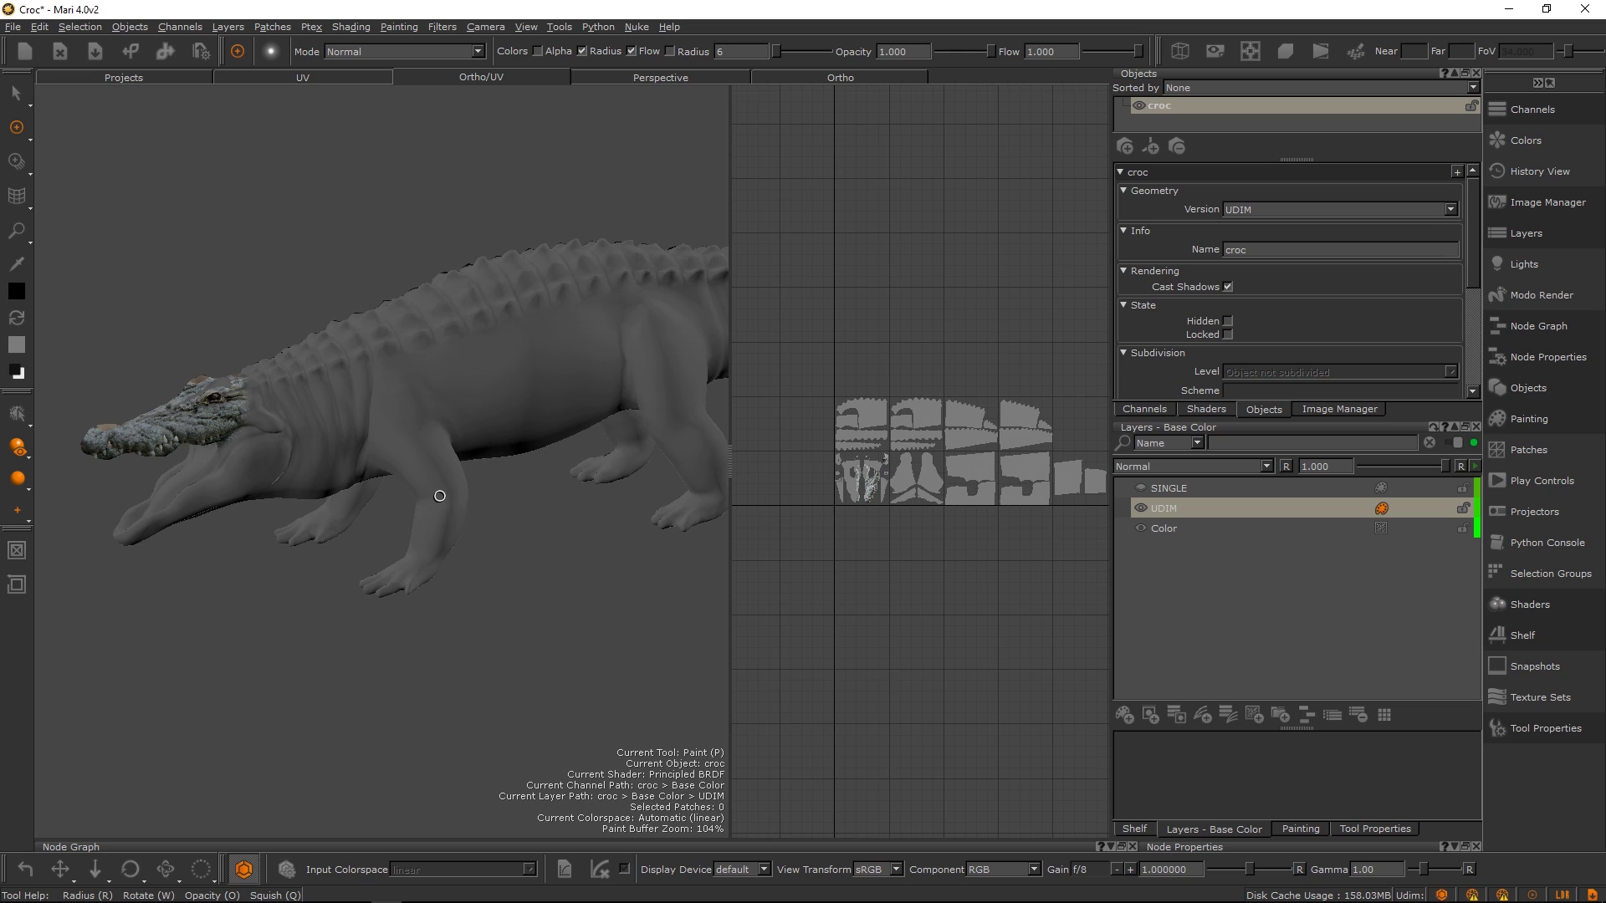
{"action": "left_click_drag", "start_coordinate": [439, 496], "coordinate": [515, 500], "text": "alt"}
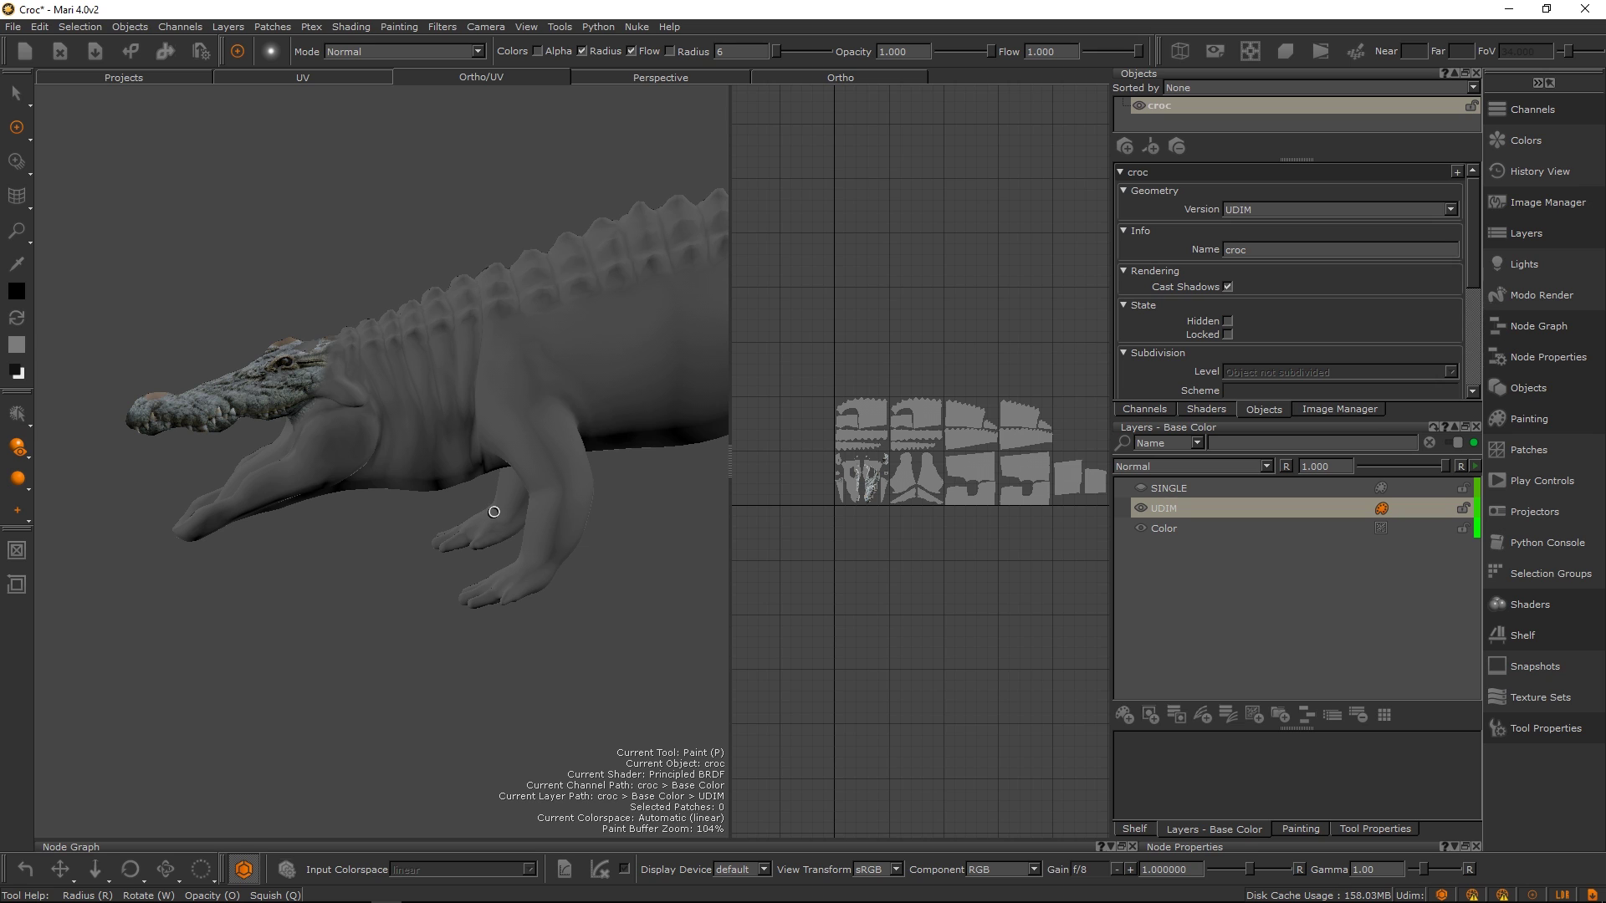
Switch to ZBrush and hide the polyframe on the croc model.
{"action": "key", "text": "alt+Tab"}
{"action": "key", "text": "alt+Tab"}
{"action": "key", "text": "alt+Tab"}
{"action": "key", "text": "alt+Tab"}
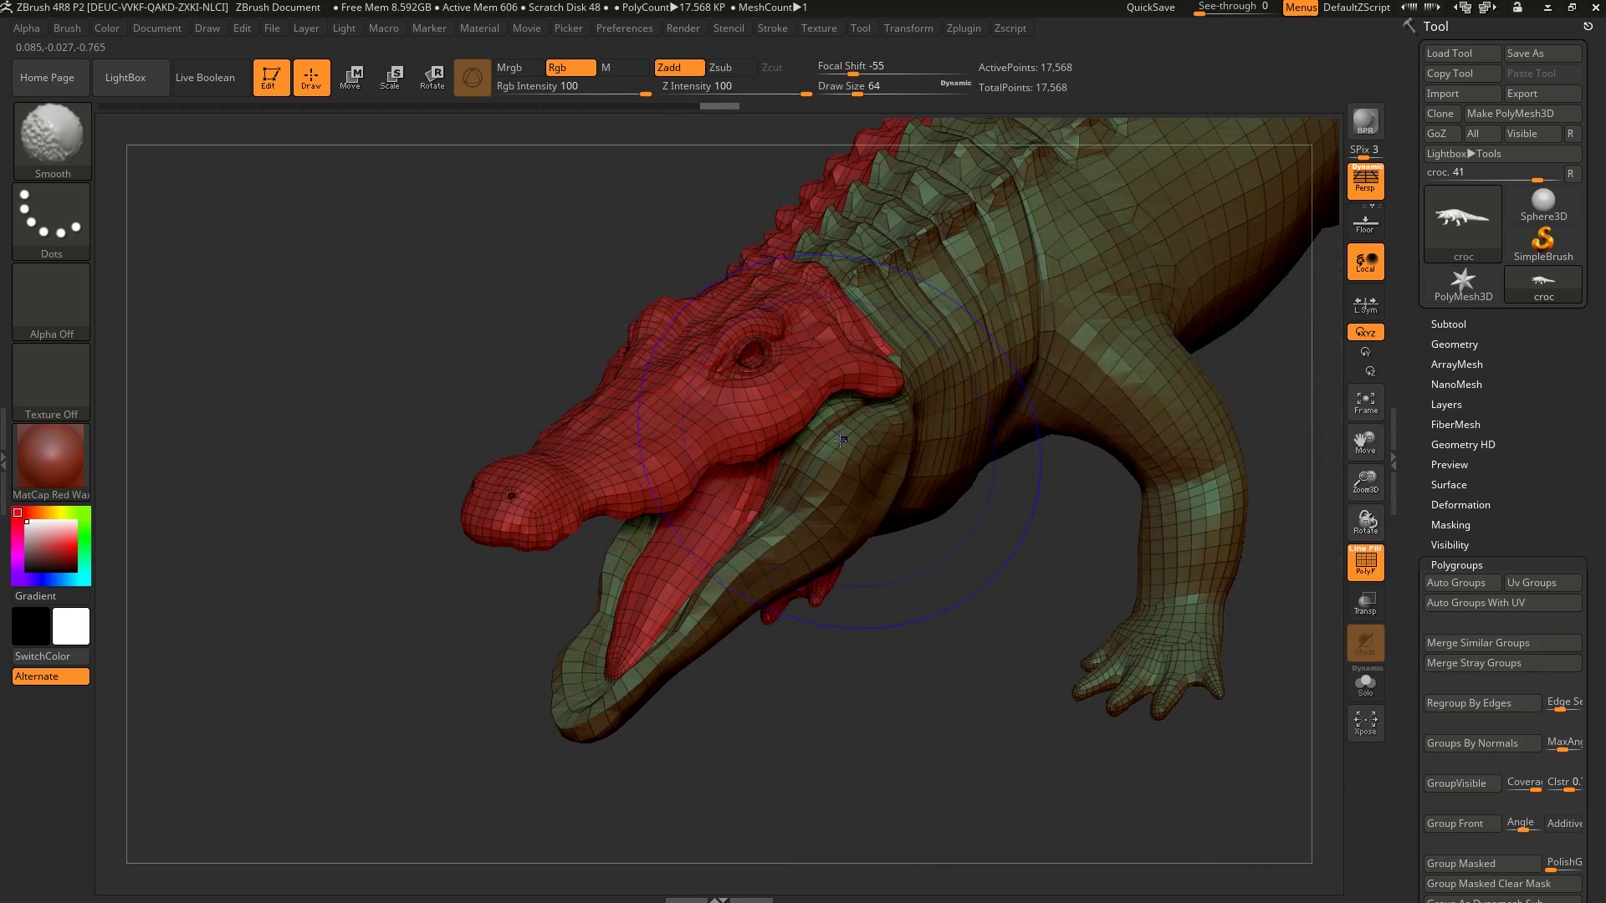
{"action": "key", "text": "shift+f"}
{"action": "mouse_move", "coordinate": [838, 450]}
{"action": "right_mouse_down", "text": "shift"}
{"action": "mouse_move", "coordinate": [847, 425]}
{"action": "mouse_move", "coordinate": [752, 476]}
{"action": "mouse_move", "coordinate": [953, 464]}
{"action": "mouse_move", "coordinate": [751, 438]}
{"action": "mouse_move", "coordinate": [702, 450]}
{"action": "right_mouse_up", "text": "shift"}
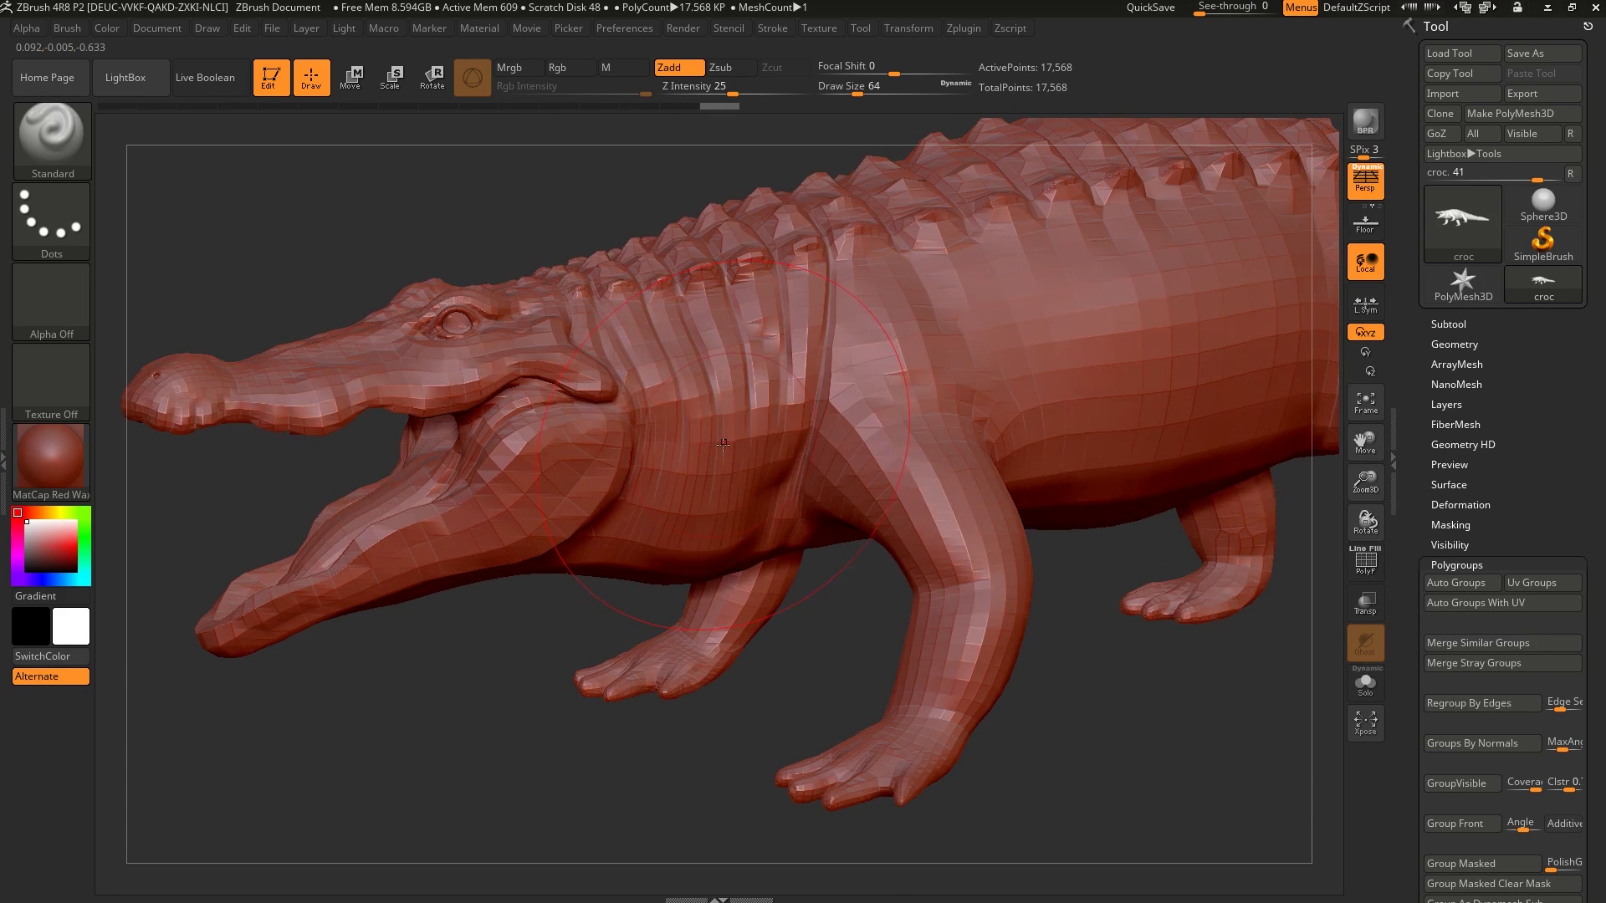
Set the brush draw size to 7 and subdivide the croc mesh three times.
{"action": "key", "text": "s"}
{"action": "left_click_drag", "start_coordinate": [697, 452], "coordinate": [698, 453]}
{"action": "mouse_move", "coordinate": [855, 680]}
{"action": "right_mouse_down", "text": "alt"}
{"action": "mouse_move", "coordinate": [792, 622]}
{"action": "mouse_move", "coordinate": [836, 604]}
{"action": "right_mouse_up", "text": "alt"}
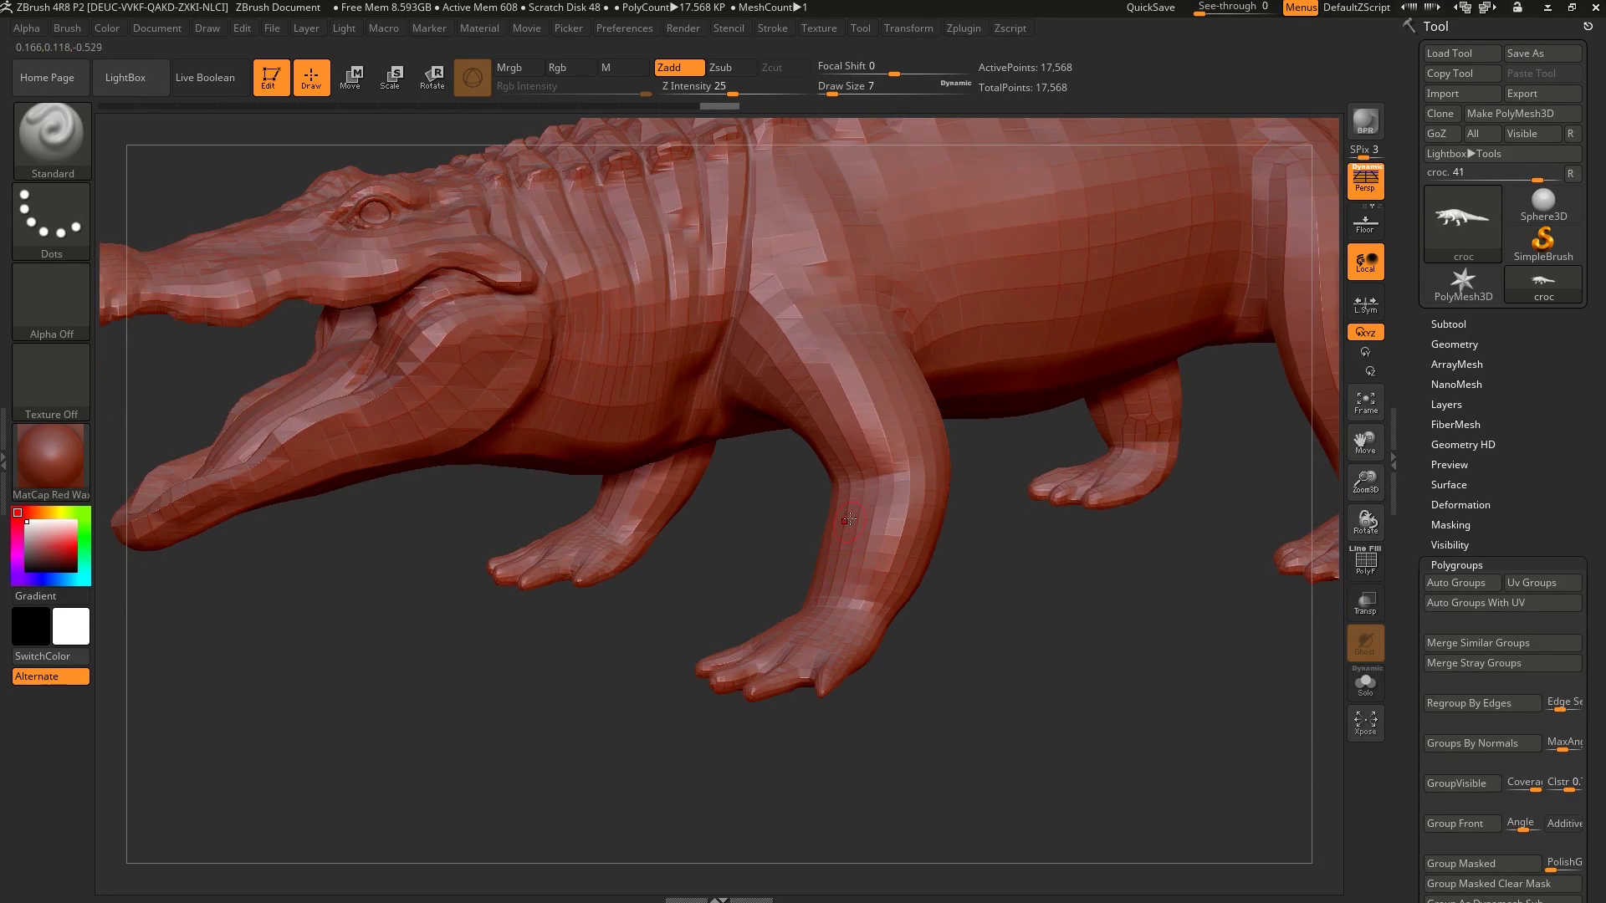
{"action": "key", "text": "ctrl+d"}
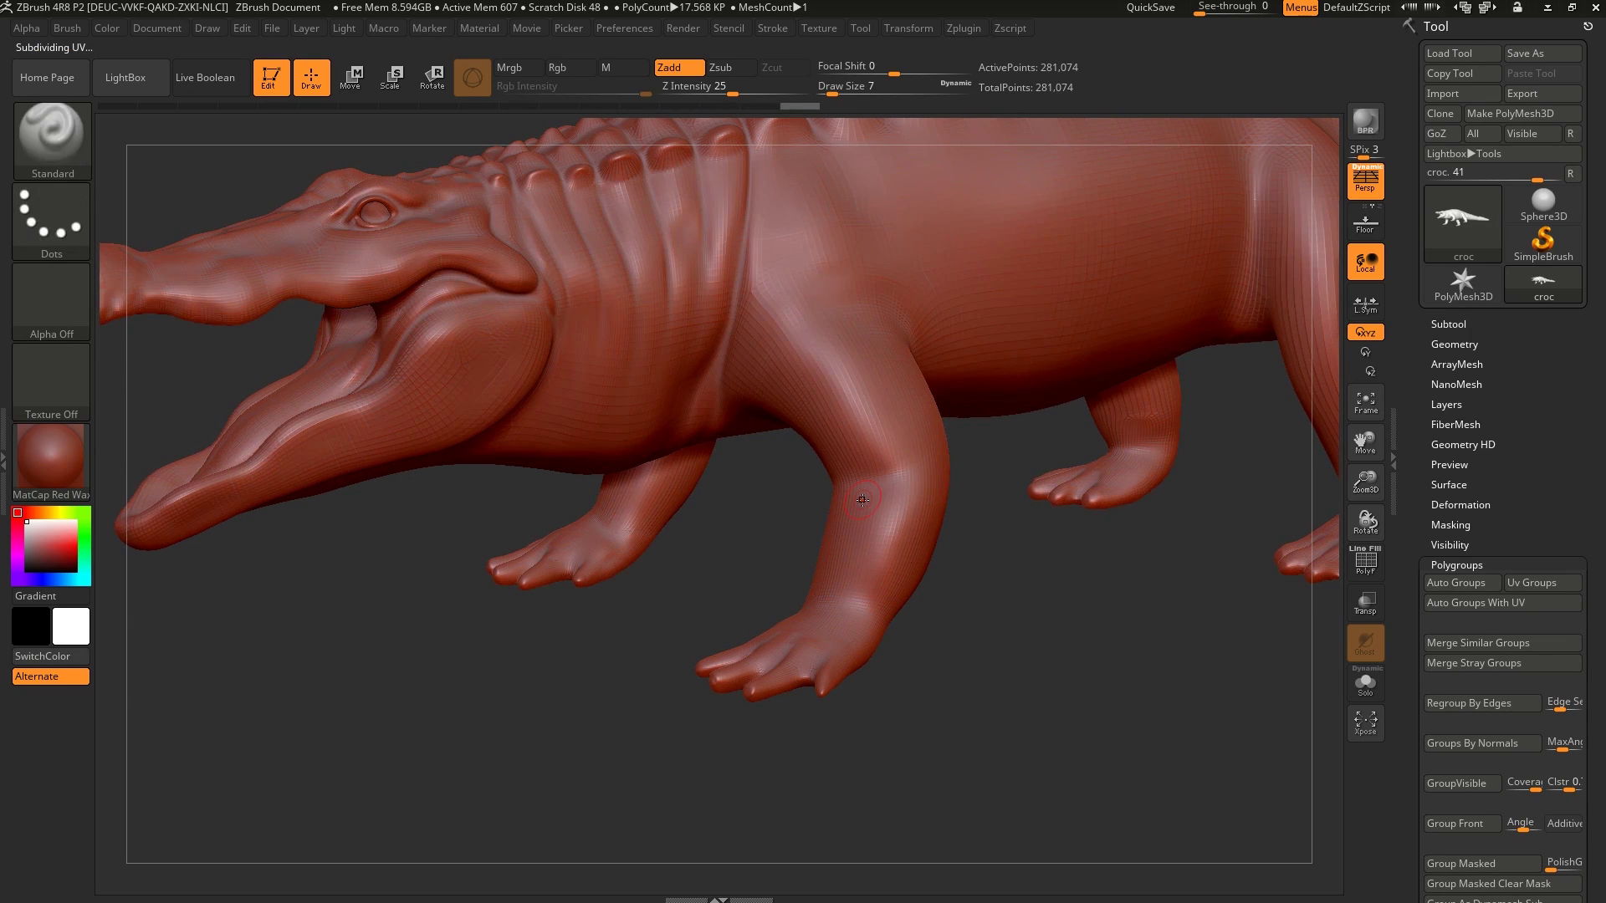
{"action": "right_click_drag", "start_coordinate": [869, 498], "coordinate": [830, 444]}
{"action": "right_click_drag", "start_coordinate": [814, 517], "coordinate": [826, 431]}
{"action": "right_click_drag", "start_coordinate": [826, 431], "coordinate": [824, 561], "text": "ctrl"}
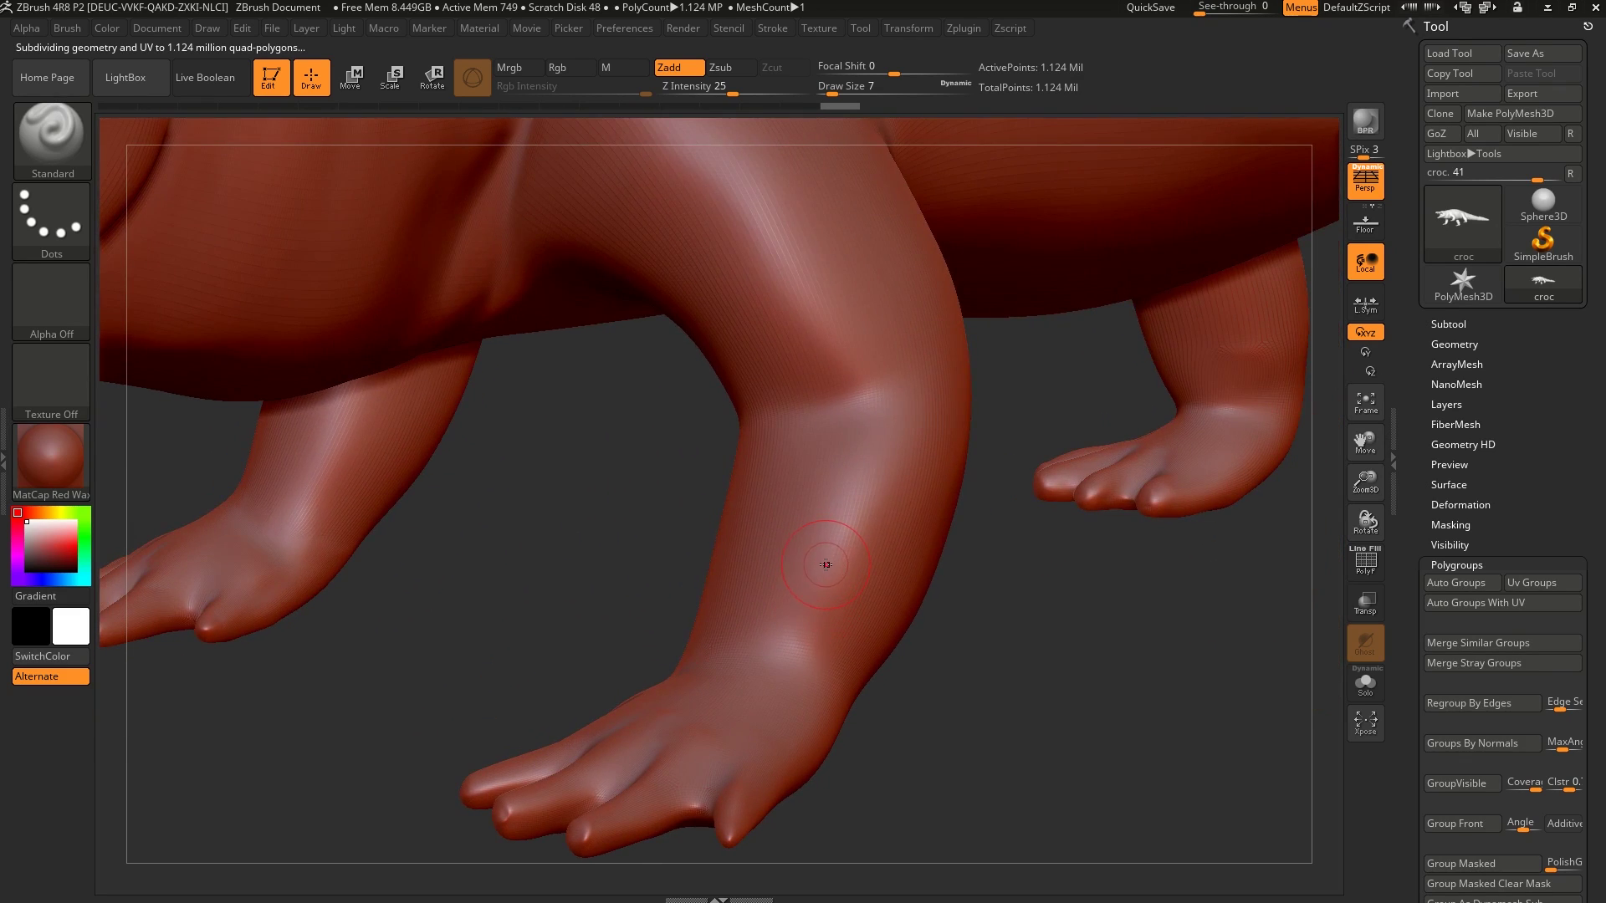
Reduce the Standard brush's draw size to 3 for detail work on the front leg.
{"action": "key", "text": "s"}
{"action": "left_click_drag", "start_coordinate": [859, 502], "coordinate": [874, 482]}
{"action": "key", "text": "s"}
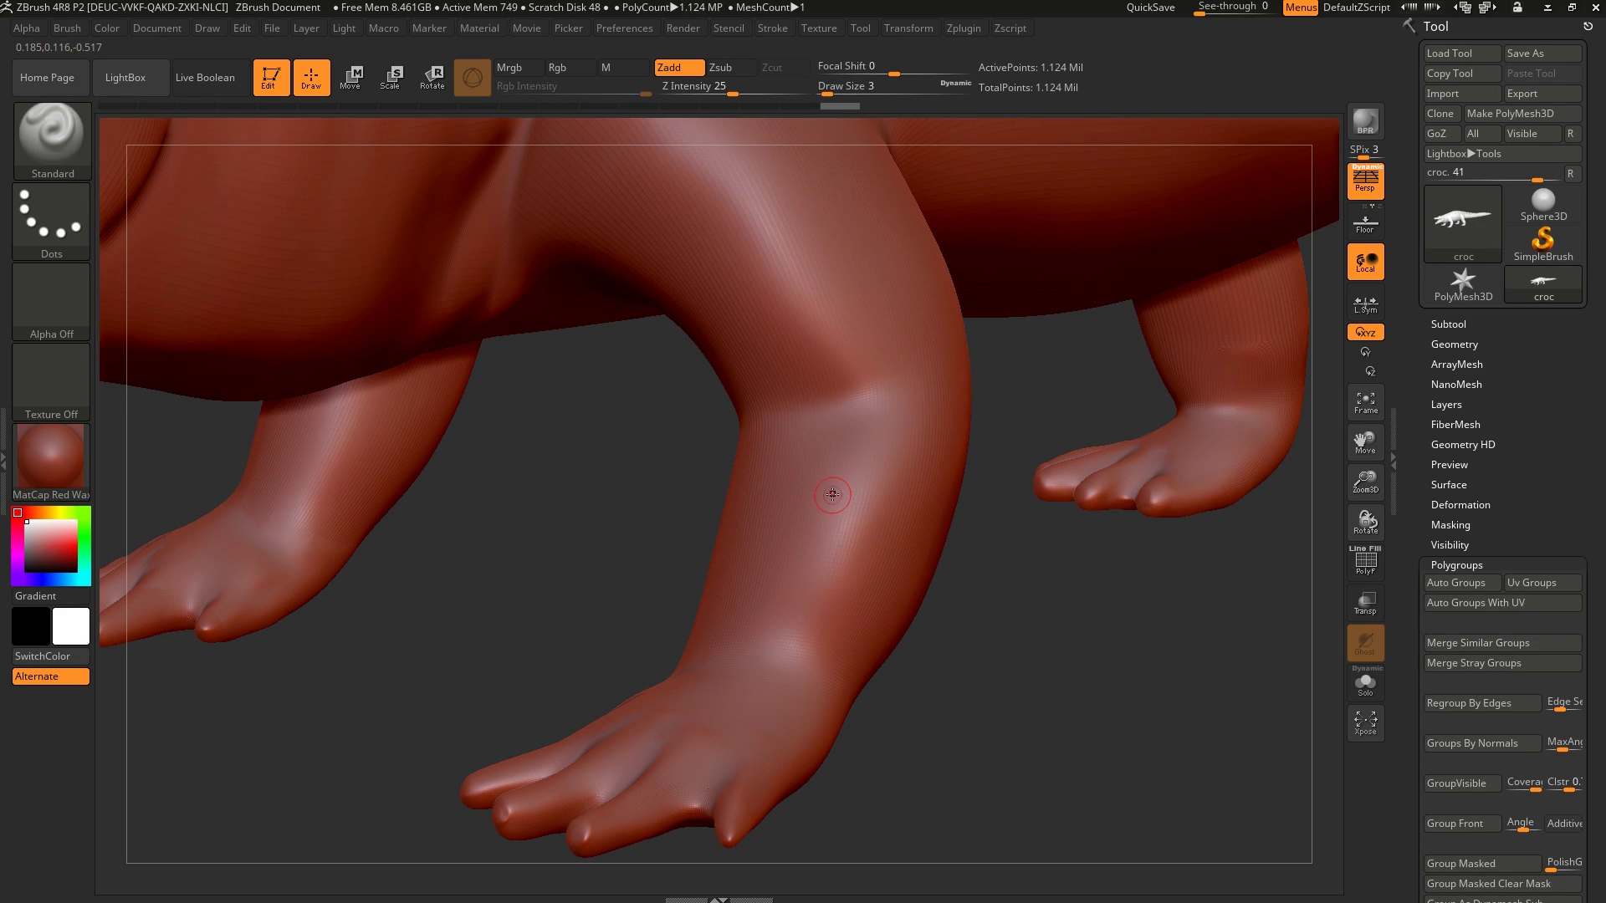
{"action": "mouse_move", "coordinate": [842, 461]}
{"action": "right_mouse_down"}
{"action": "mouse_move", "coordinate": [842, 485]}
{"action": "mouse_move", "coordinate": [862, 437]}
{"action": "mouse_move", "coordinate": [848, 443]}
{"action": "right_mouse_up"}
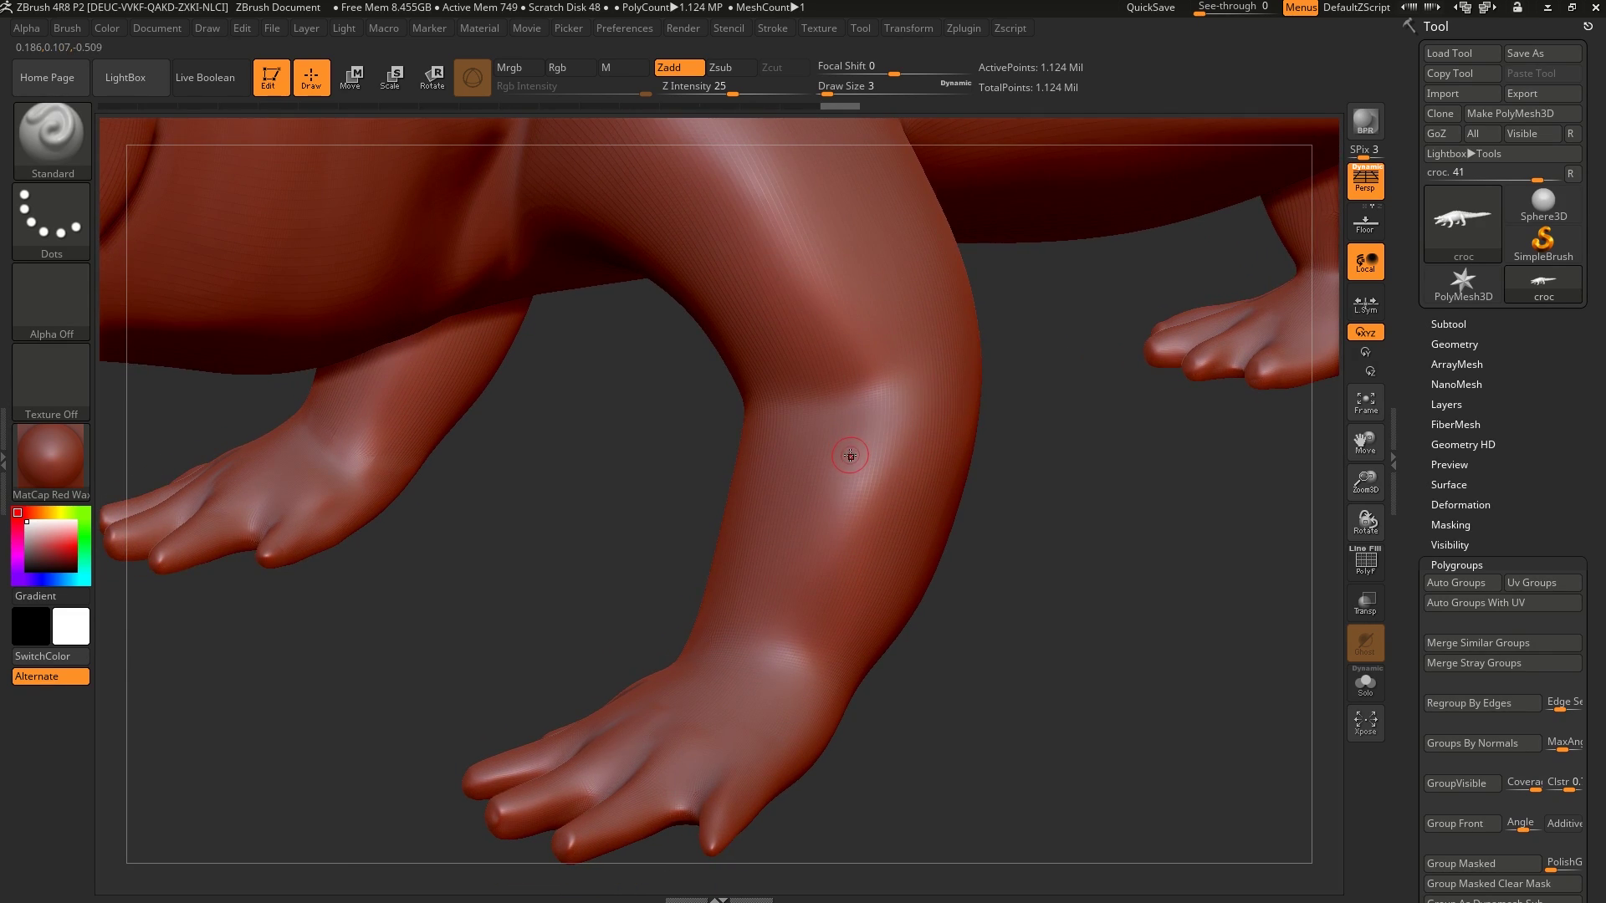
Show the polyframe at the lowest subdivision level and create polygroups from the UV tiles.
{"action": "key", "text": "shift+f"}
{"action": "mouse_move", "coordinate": [850, 456]}
{"action": "right_mouse_down"}
{"action": "mouse_move", "coordinate": [778, 526]}
{"action": "mouse_move", "coordinate": [842, 483]}
{"action": "mouse_move", "coordinate": [815, 511]}
{"action": "mouse_move", "coordinate": [830, 548]}
{"action": "right_mouse_up"}
{"action": "key", "text": "shift+d"}
{"action": "key", "text": "shift+d"}
{"action": "key", "text": "shift+d"}
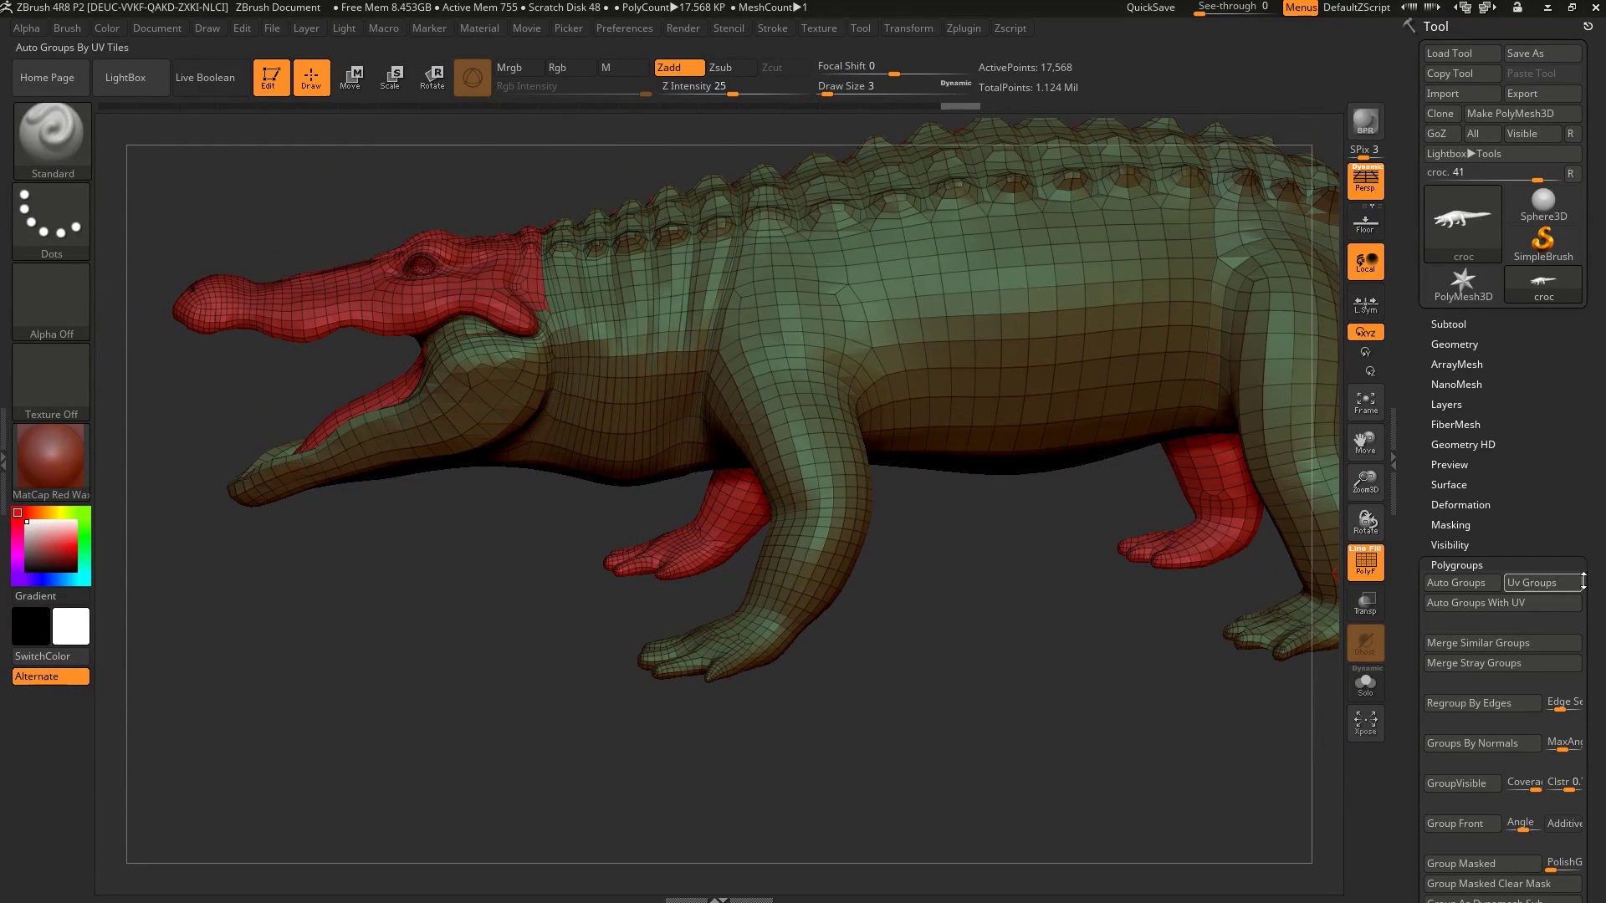
{"action": "left_click", "coordinate": [1544, 583]}
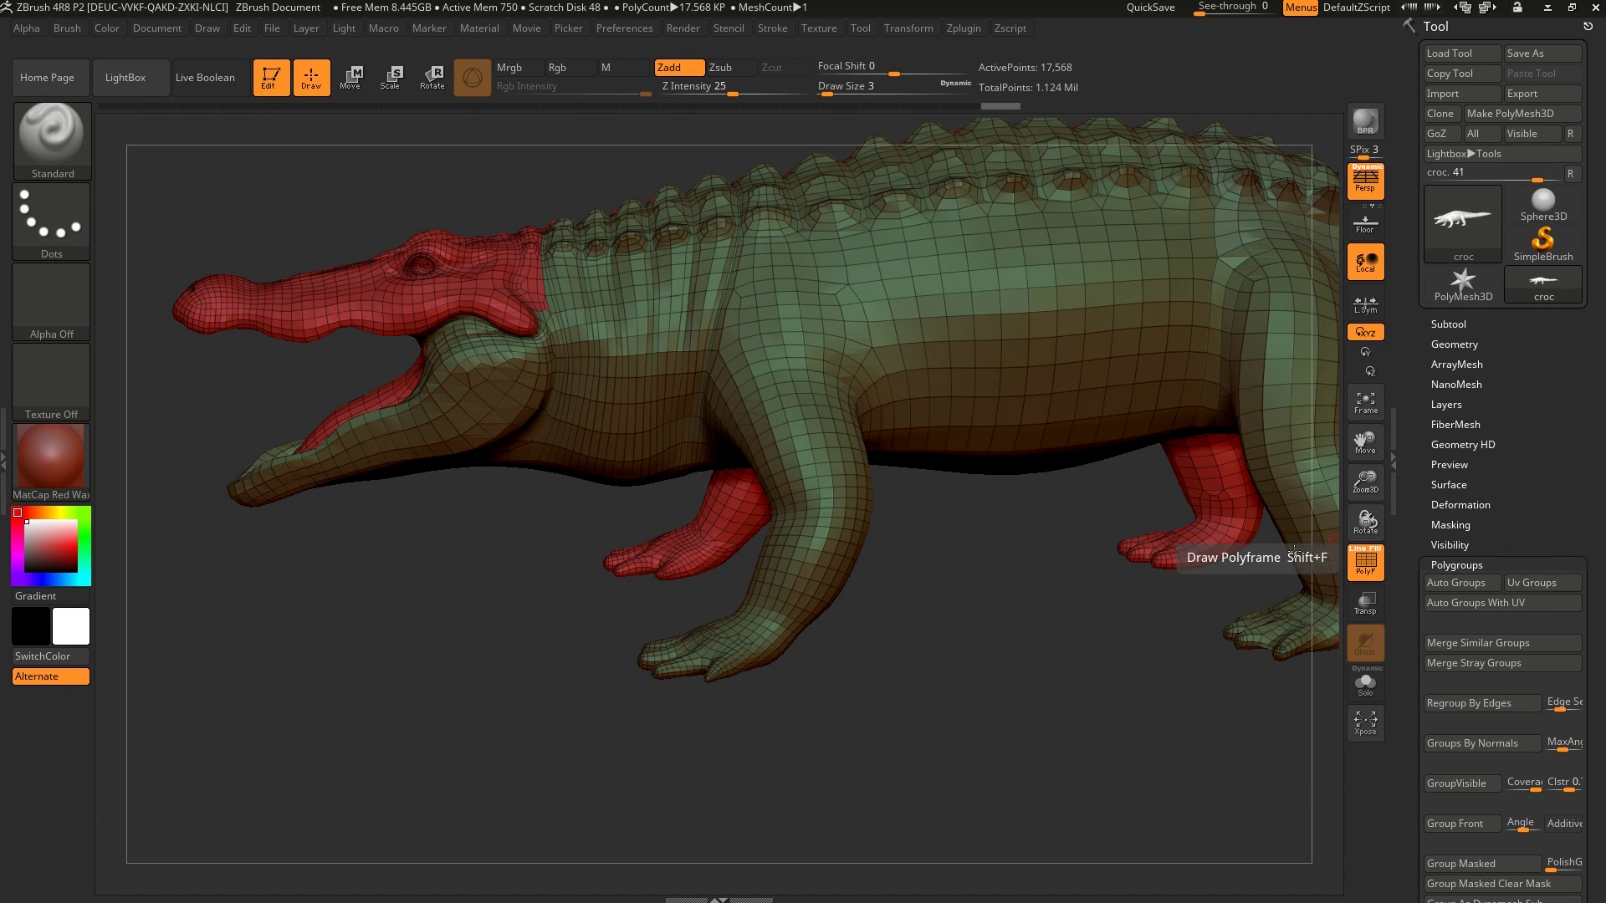
Isolate the front torso section, assign it a new polygroup, and show the whole croc again.
{"action": "left_click_drag", "start_coordinate": [931, 504], "coordinate": [1043, 573], "text": "alt"}
{"action": "right_click_drag", "start_coordinate": [573, 435], "coordinate": [587, 411]}
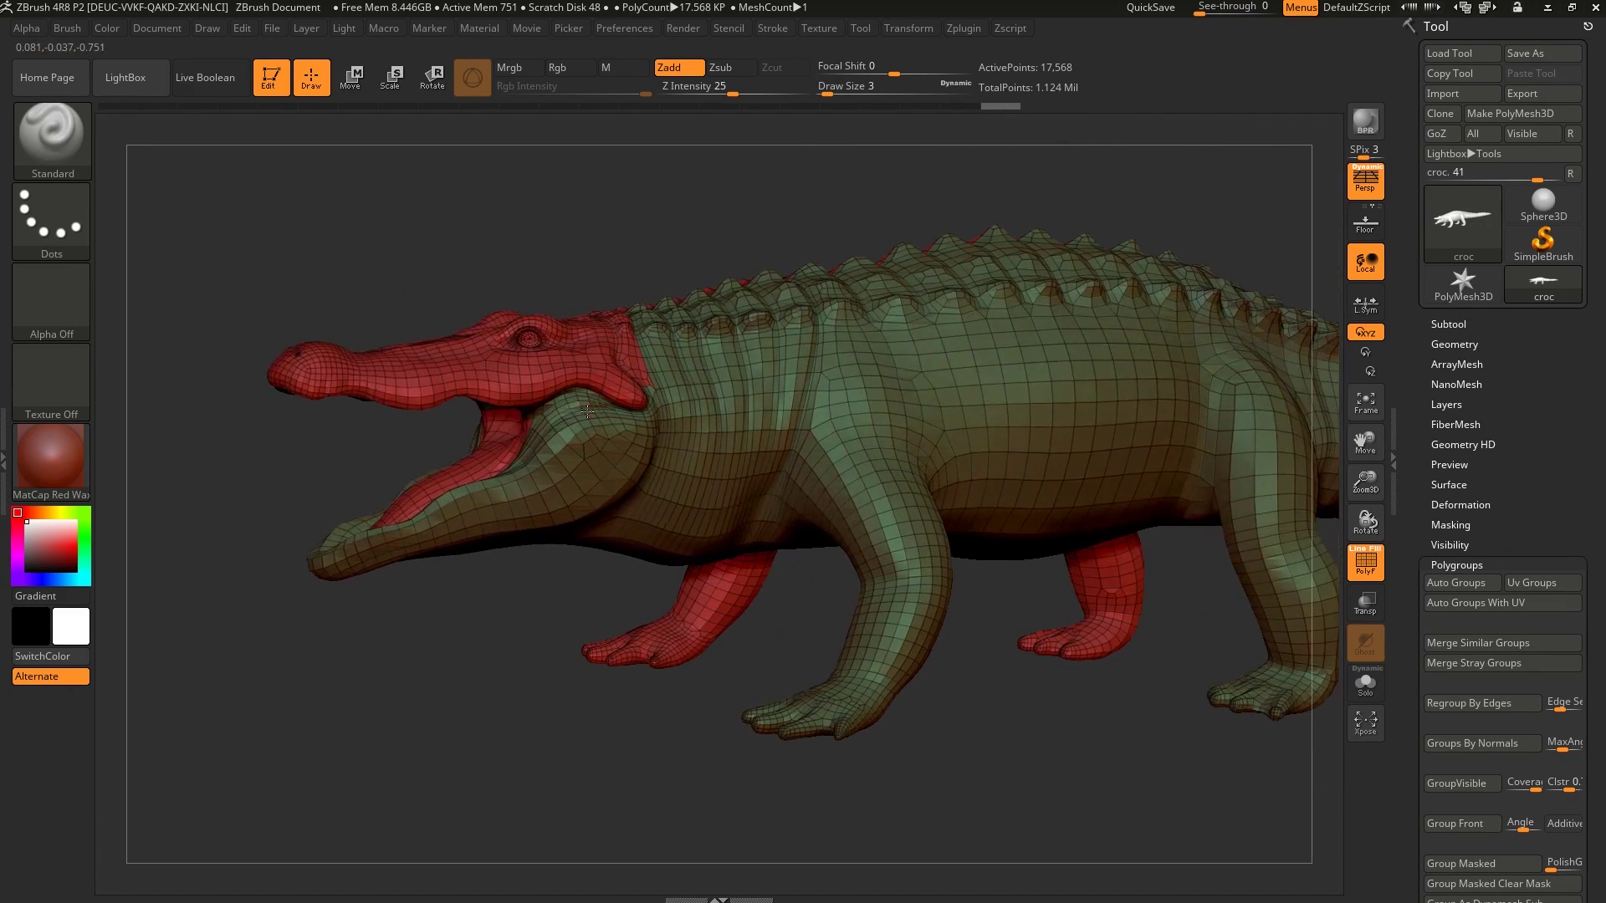
{"action": "right_click_drag", "start_coordinate": [755, 379], "coordinate": [895, 449]}
{"action": "left_click", "coordinate": [892, 450], "text": "ctrl+shift"}
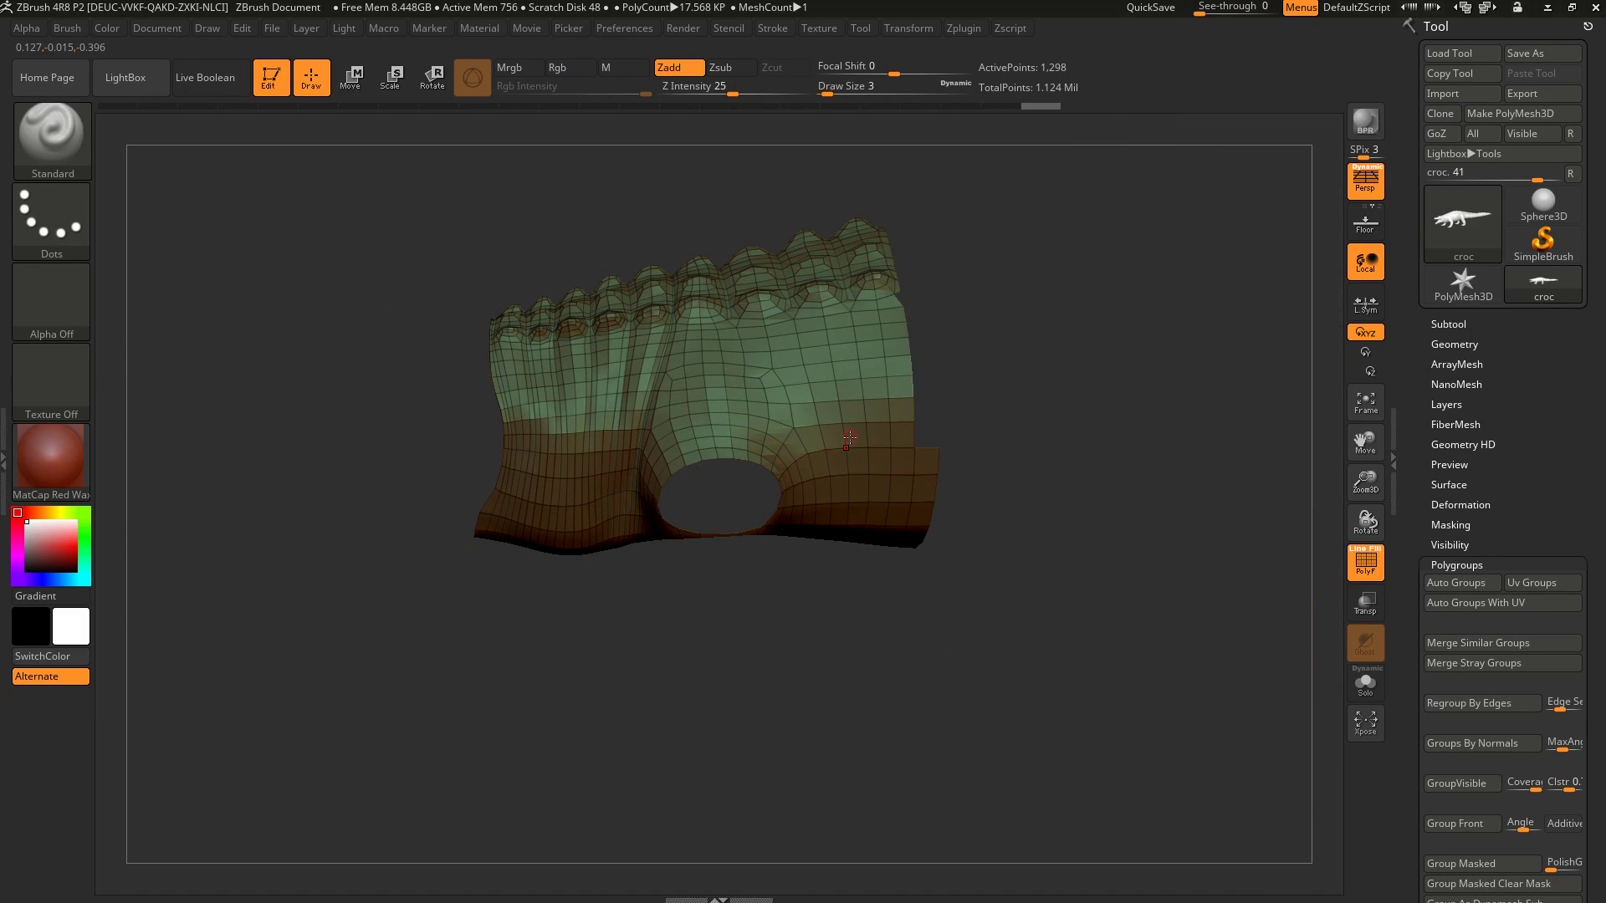
{"action": "key", "text": "ctrl+w"}
{"action": "left_click", "coordinate": [871, 595], "text": "ctrl+shift"}
Isolate the mid-body and upper hind leg sections in turn and give the hind leg section a new polygroup.
{"action": "right_click_drag", "start_coordinate": [807, 536], "coordinate": [870, 472]}
{"action": "left_click", "coordinate": [873, 467], "text": "ctrl+shift"}
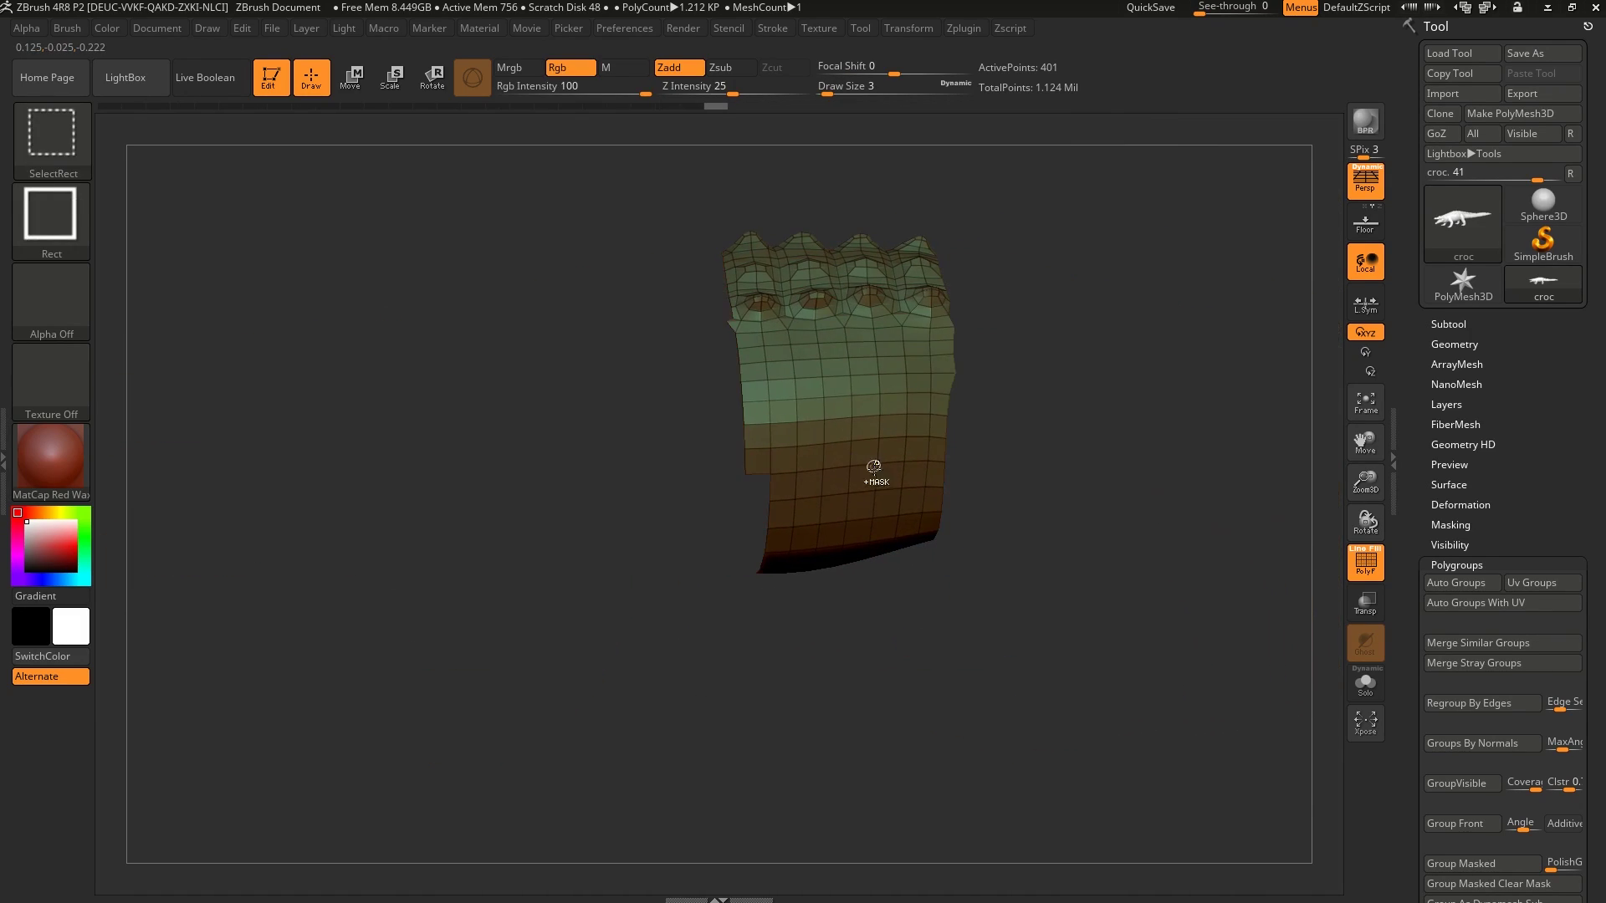
{"action": "left_click", "coordinate": [853, 689], "text": "ctrl+shift"}
{"action": "left_click", "coordinate": [1001, 449], "text": "ctrl+shift"}
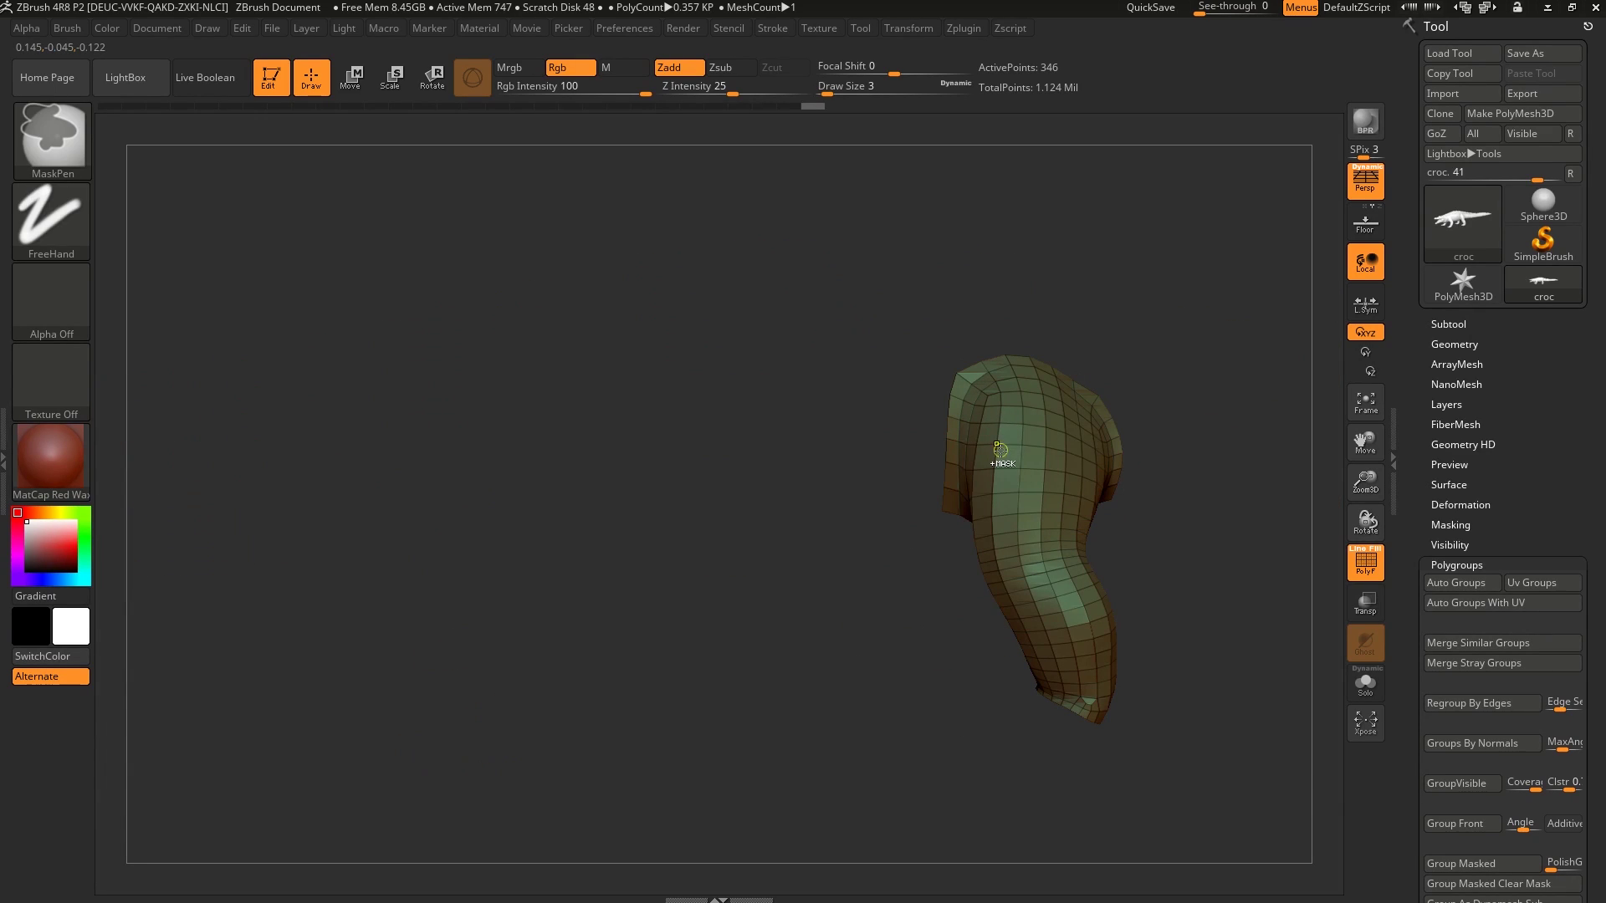
{"action": "key", "text": "ctrl+w"}
{"action": "left_click", "coordinate": [842, 714], "text": "ctrl+shift"}
Isolate the front leg's polygroup to inspect it and bring the whole croc back into view.
{"action": "right_click_drag", "start_coordinate": [885, 525], "coordinate": [928, 577]}
{"action": "left_click", "coordinate": [773, 602], "text": "ctrl+shift"}
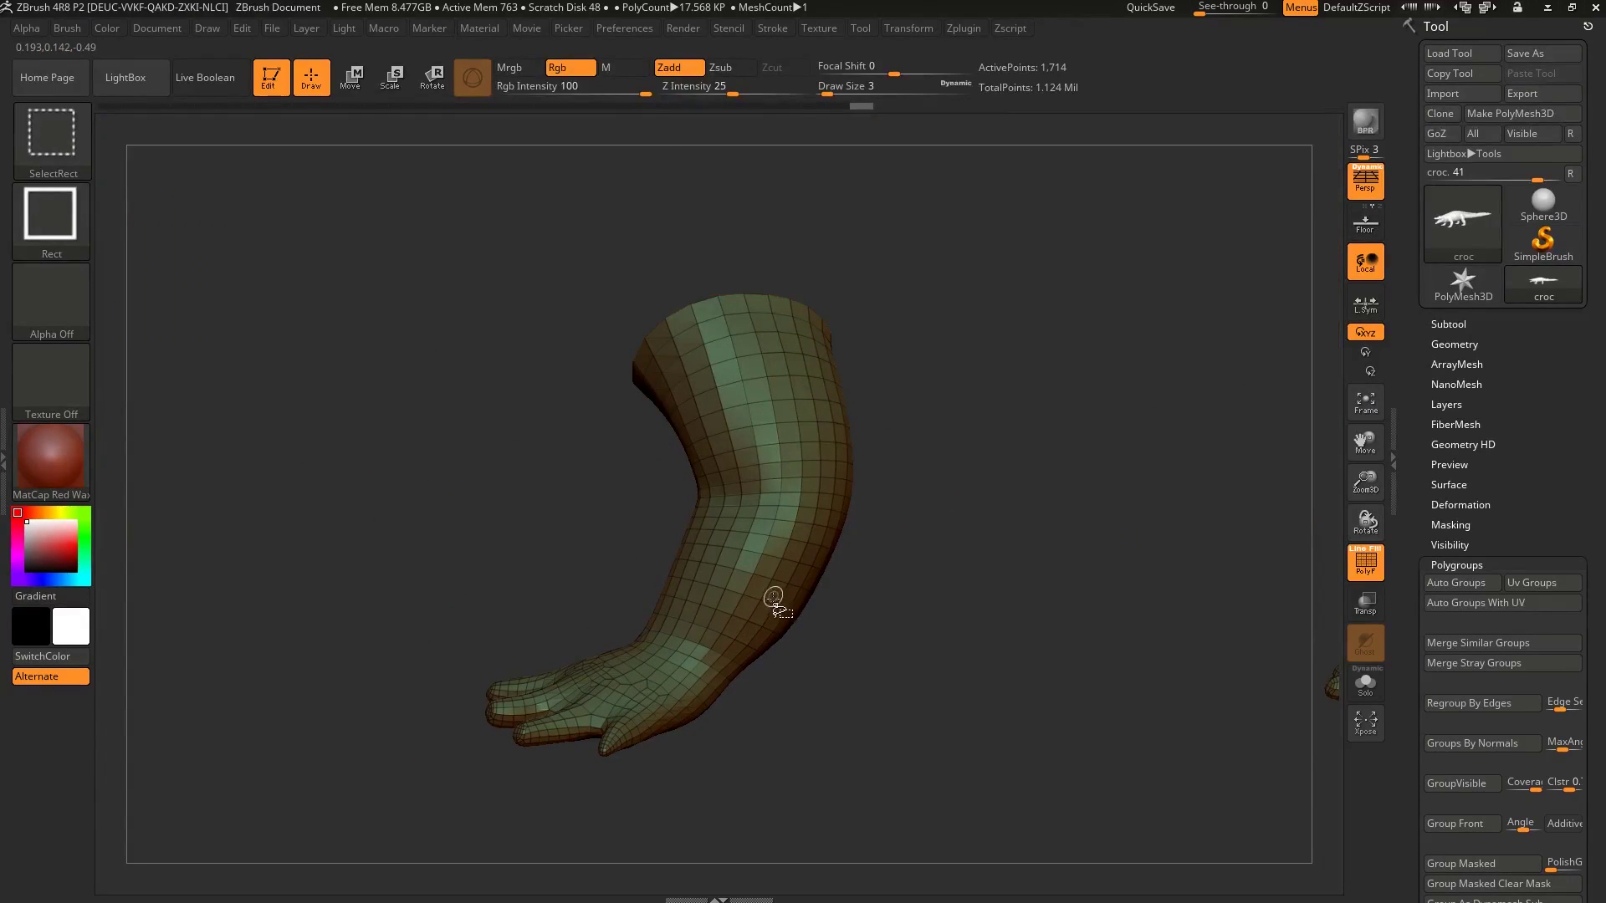
{"action": "left_click", "coordinate": [789, 676], "text": "ctrl+shift"}
{"action": "right_click_drag", "start_coordinate": [796, 605], "coordinate": [878, 735], "text": "alt"}
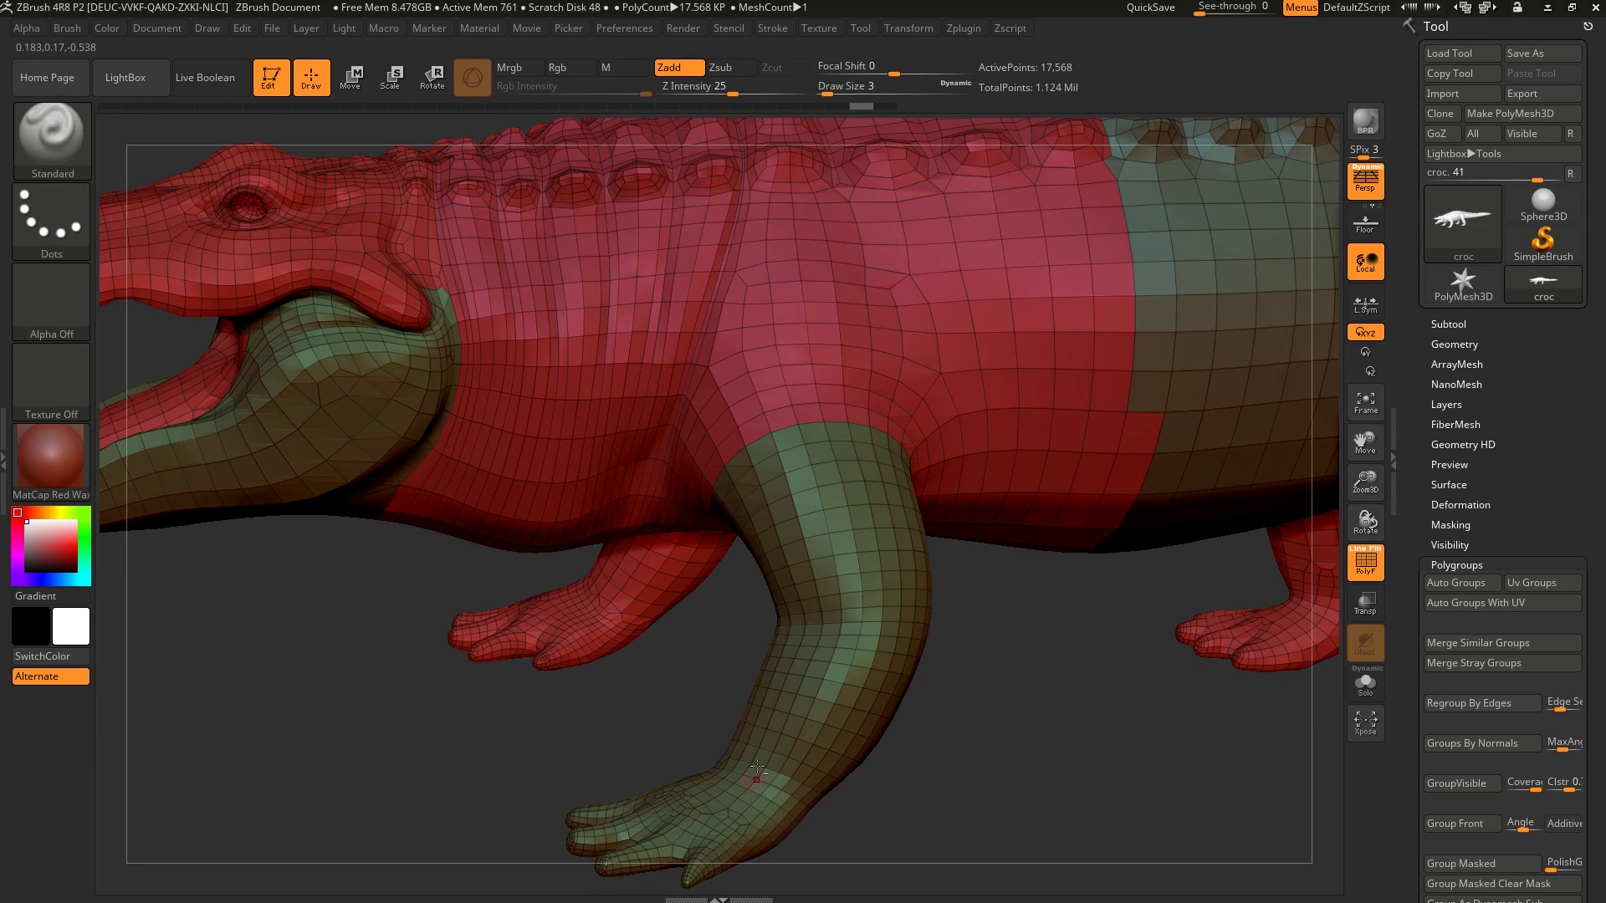
Isolate the front leg, sculpt a test stroke across the foot, undo it, and show the whole croc again.
{"action": "right_click_drag", "start_coordinate": [757, 767], "coordinate": [796, 700], "text": "alt"}
{"action": "left_click", "coordinate": [814, 615], "text": "ctrl+shift"}
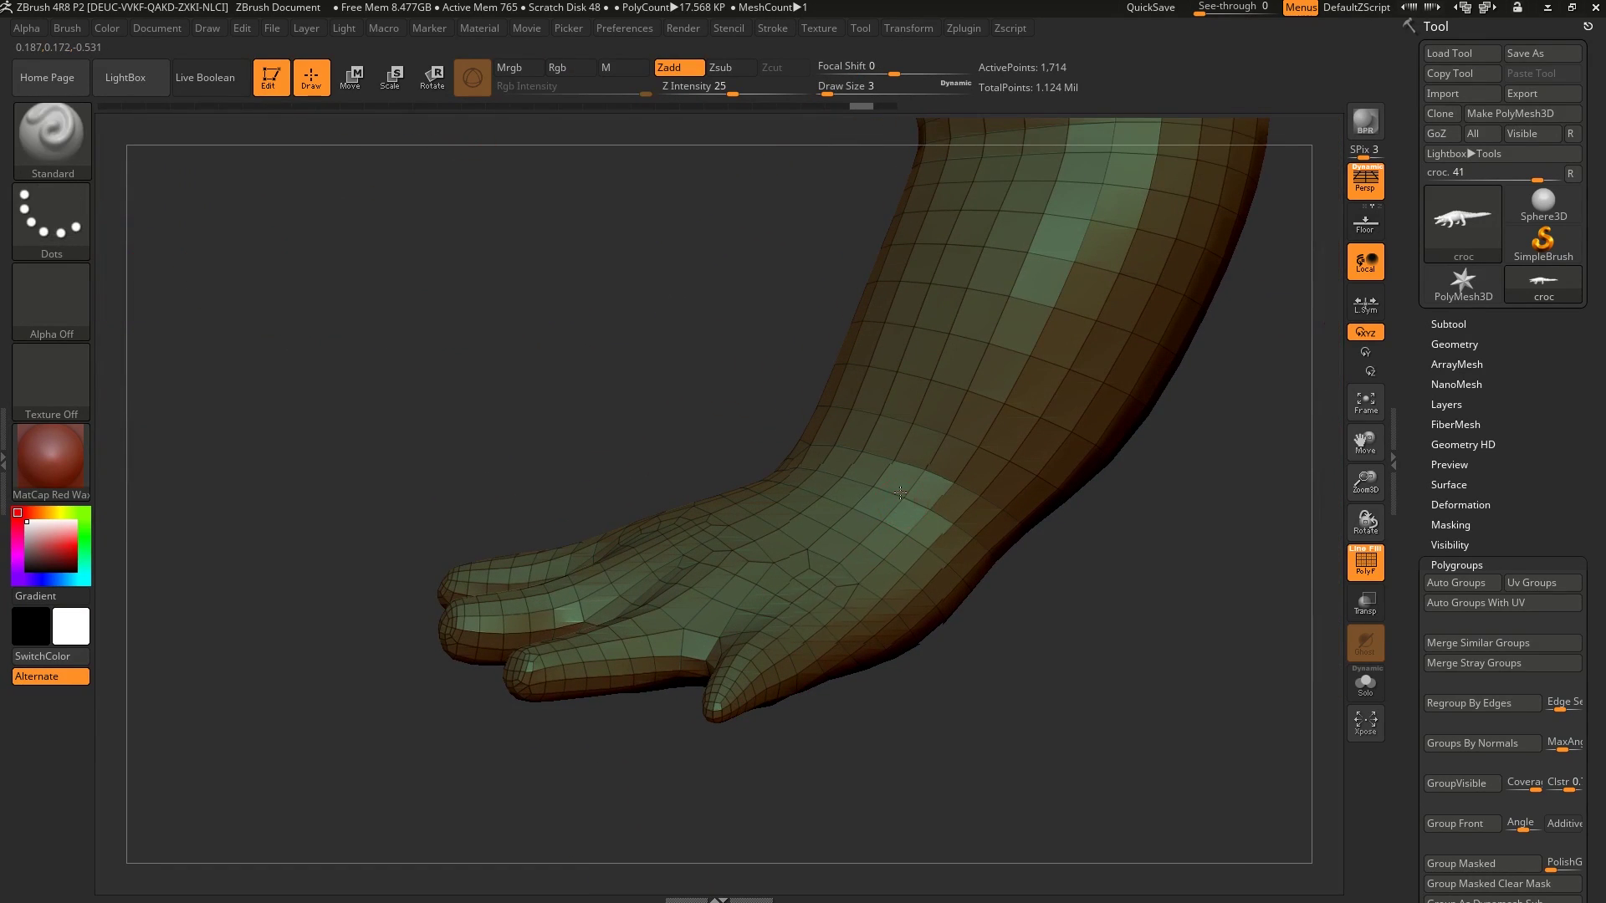
{"action": "mouse_move", "coordinate": [900, 493]}
{"action": "right_mouse_down"}
{"action": "mouse_move", "coordinate": [892, 529]}
{"action": "mouse_move", "coordinate": [845, 543]}
{"action": "right_mouse_up"}
{"action": "mouse_move", "coordinate": [836, 489]}
{"action": "left_mouse_down"}
{"action": "mouse_move", "coordinate": [803, 517]}
{"action": "mouse_move", "coordinate": [694, 502]}
{"action": "mouse_move", "coordinate": [666, 524]}
{"action": "left_mouse_up"}
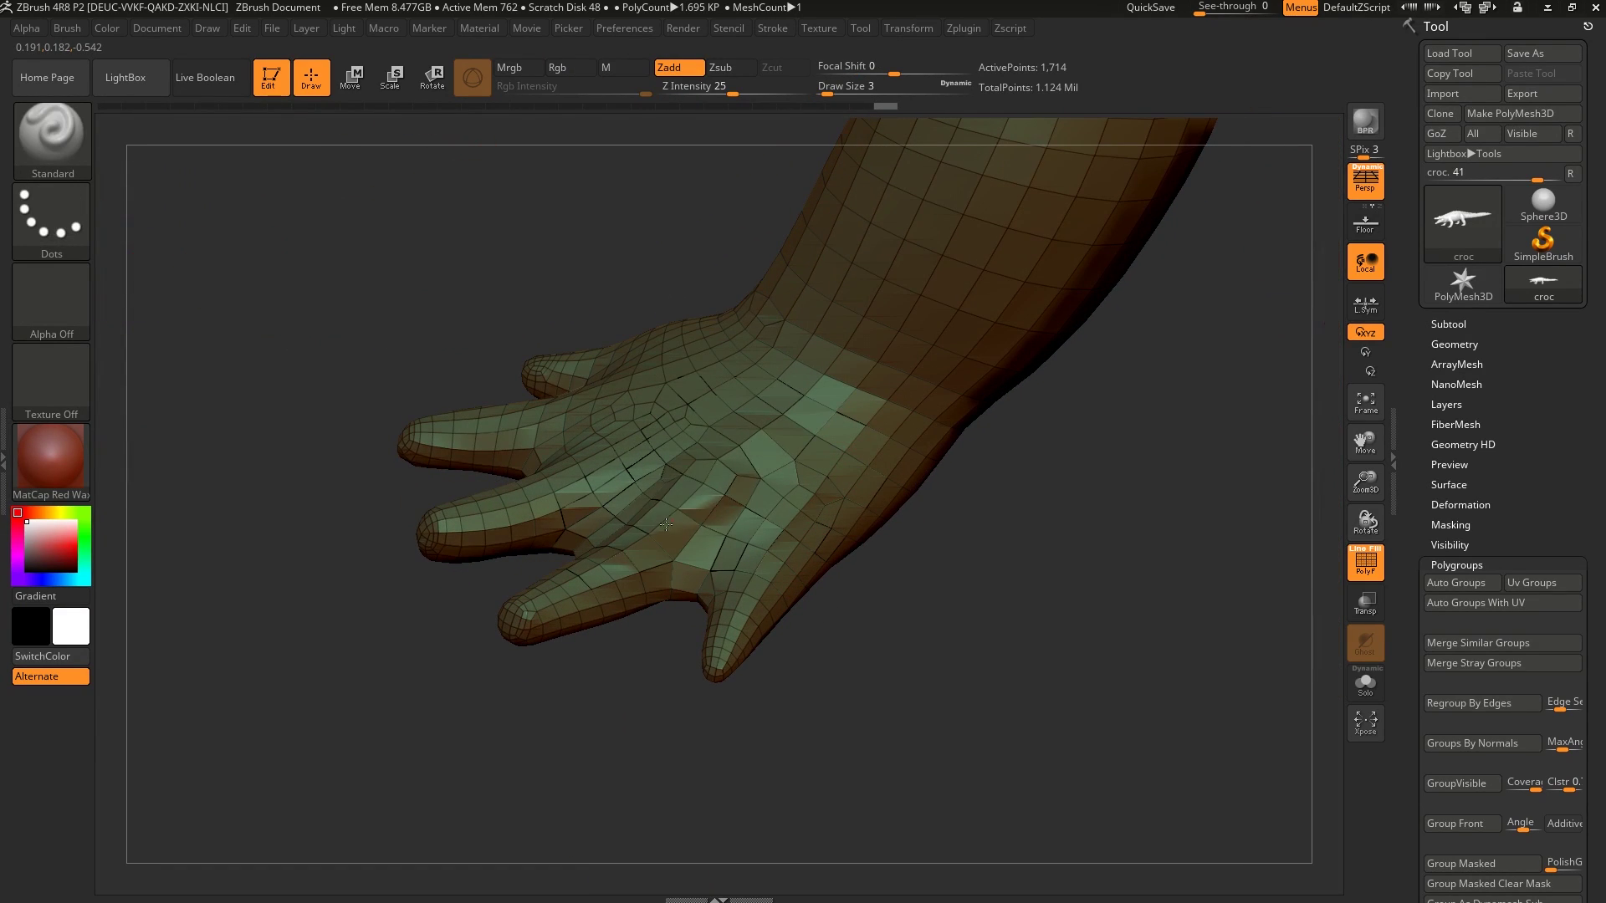
{"action": "key", "text": "ctrl+z"}
{"action": "left_click", "coordinate": [932, 549], "text": "ctrl+shift"}
{"action": "right_click_drag", "start_coordinate": [930, 544], "coordinate": [796, 491], "text": "ctrl"}
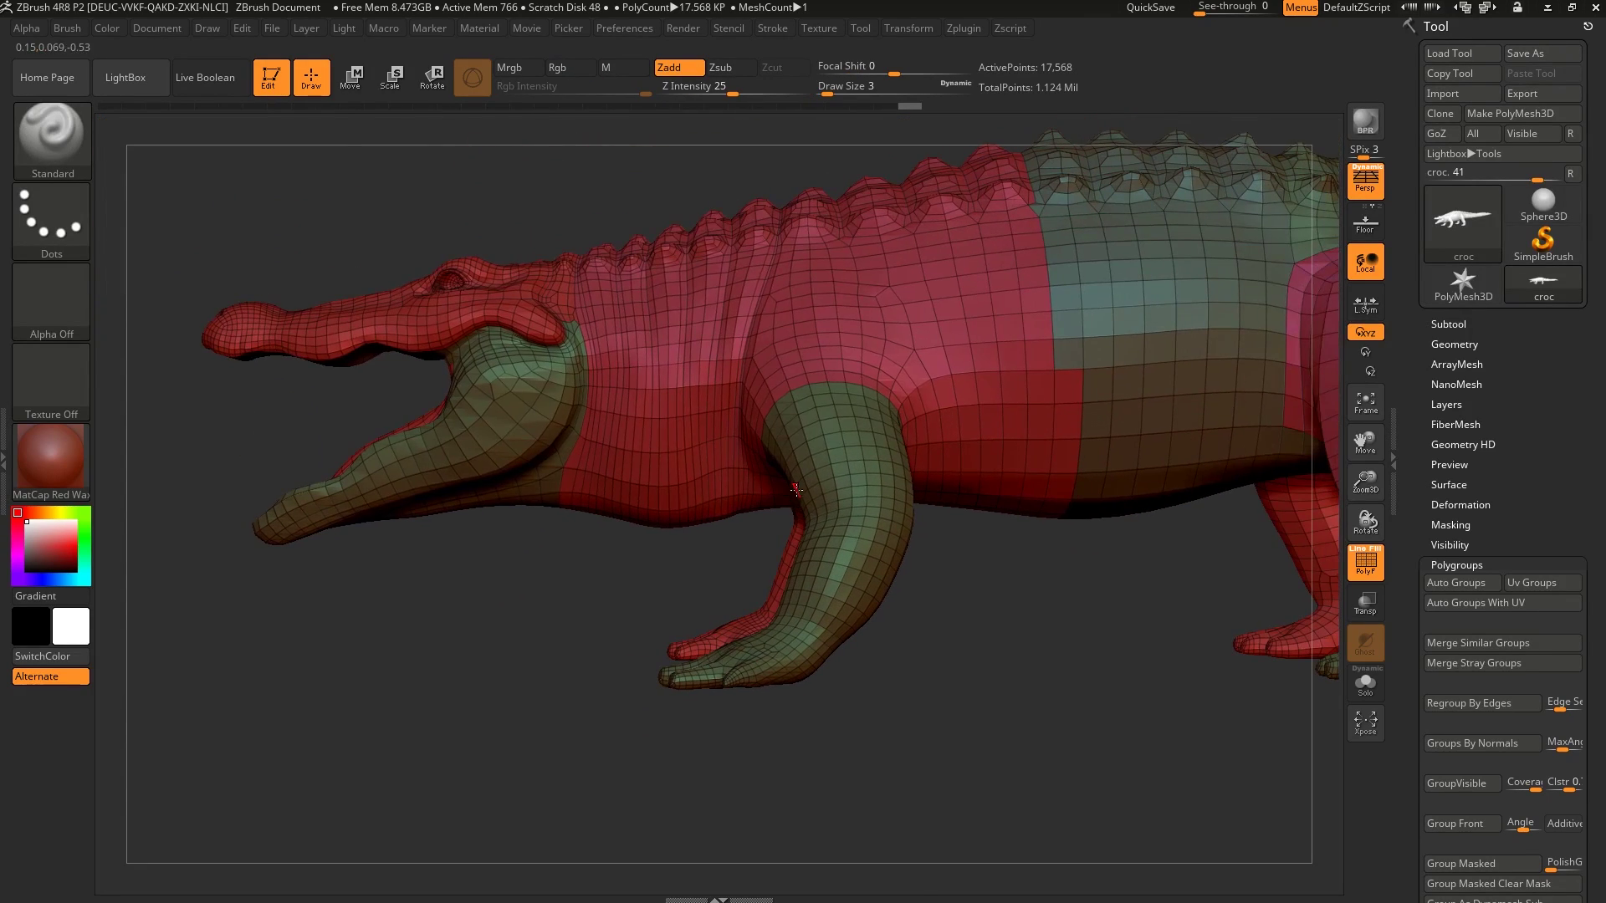
Return the croc to its highest subdivision level and hide the polyframe.
{"action": "key", "text": "d"}
{"action": "key", "text": "d"}
{"action": "key", "text": "d"}
{"action": "key", "text": "shift+f"}
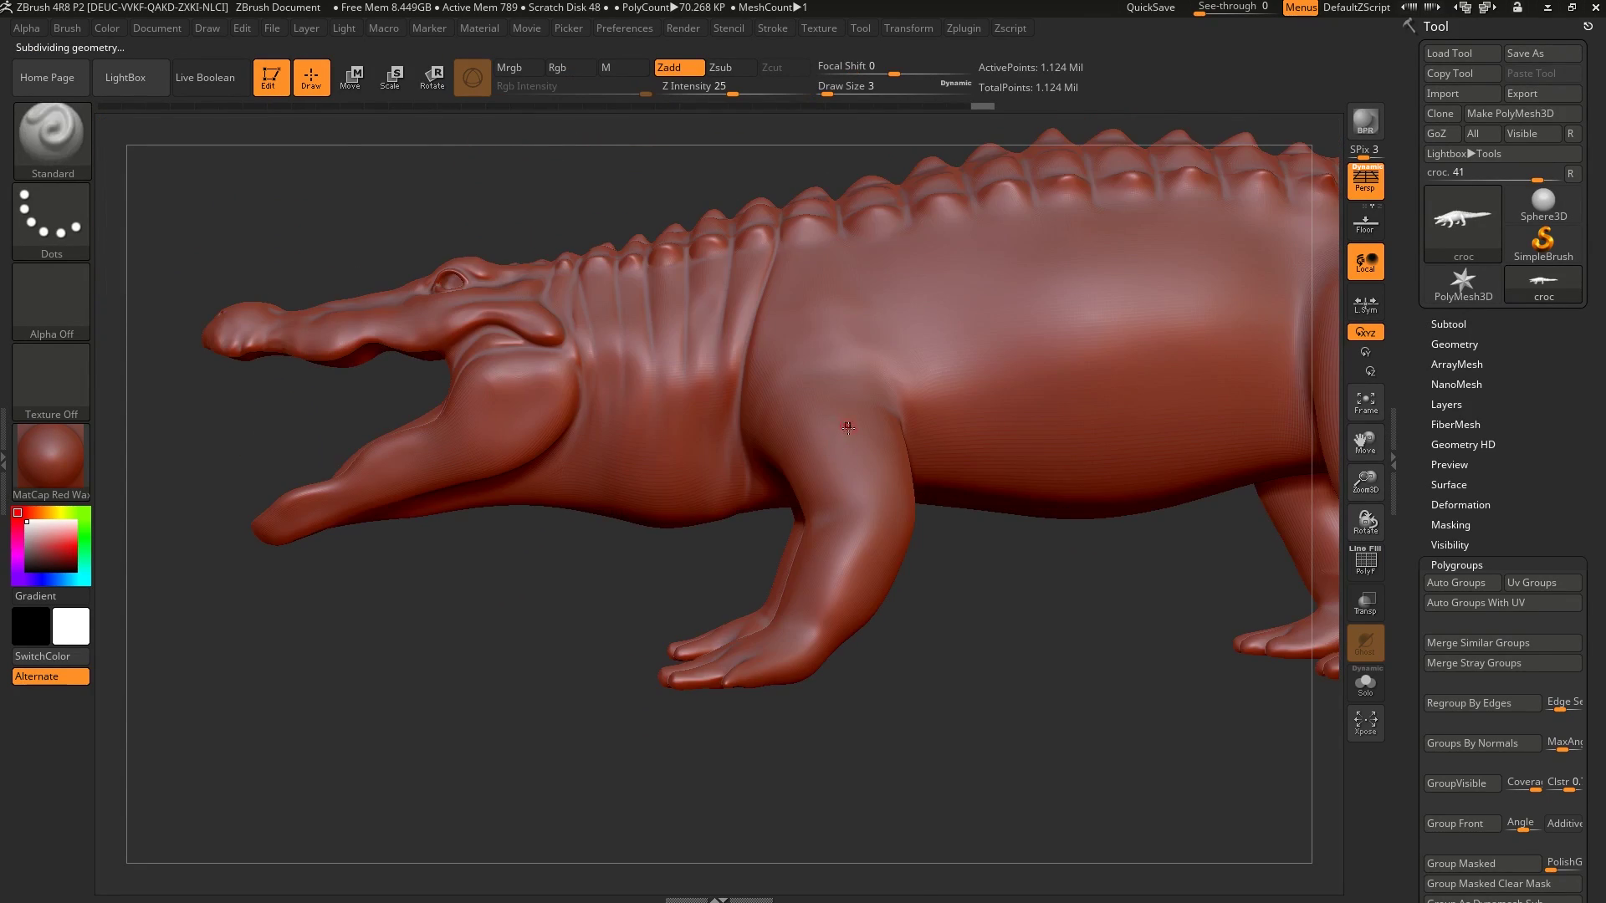
{"action": "right_click_drag", "start_coordinate": [850, 428], "coordinate": [787, 495]}
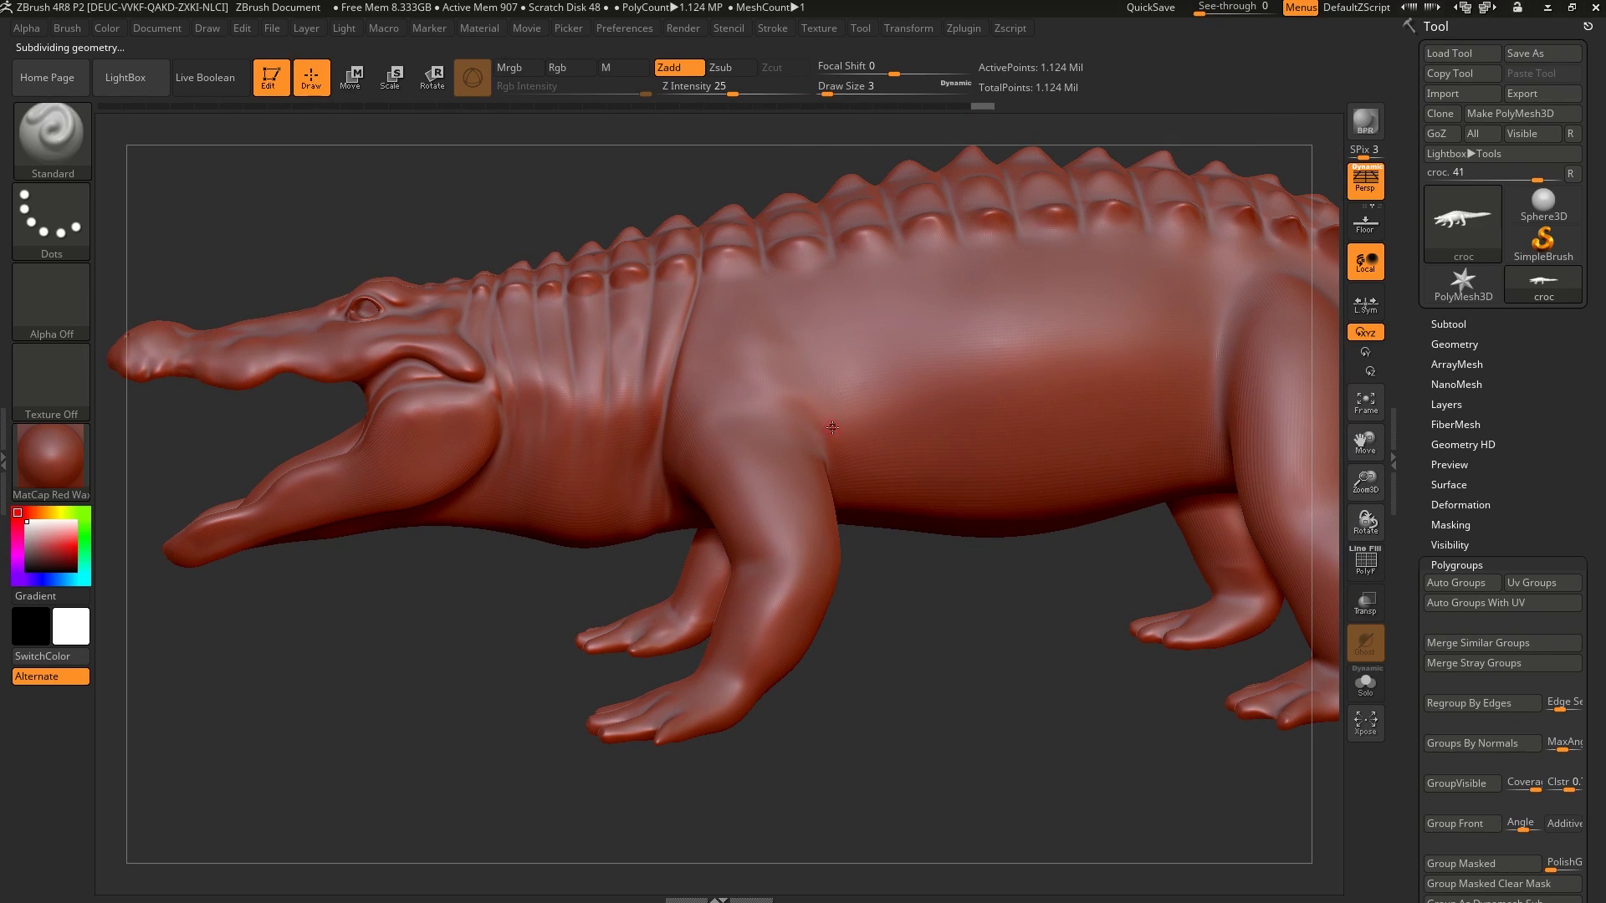
Sculpt Standard brush test strokes on the cheek below the eye at draw sizes 3 and 1.
{"action": "mouse_move", "coordinate": [822, 442]}
{"action": "right_mouse_down"}
{"action": "mouse_move", "coordinate": [749, 559]}
{"action": "mouse_move", "coordinate": [807, 517]}
{"action": "mouse_move", "coordinate": [803, 418]}
{"action": "mouse_move", "coordinate": [767, 337]}
{"action": "mouse_move", "coordinate": [777, 271]}
{"action": "right_mouse_up"}
{"action": "mouse_move", "coordinate": [860, 279]}
{"action": "left_mouse_down"}
{"action": "mouse_move", "coordinate": [615, 359]}
{"action": "mouse_move", "coordinate": [289, 408]}
{"action": "mouse_move", "coordinate": [469, 544]}
{"action": "left_mouse_up"}
{"action": "right_click_drag", "start_coordinate": [591, 520], "coordinate": [703, 491], "text": "ctrl"}
{"action": "key", "text": "s"}
{"action": "left_click_drag", "start_coordinate": [707, 492], "coordinate": [699, 491]}
{"action": "mouse_move", "coordinate": [740, 493]}
{"action": "left_mouse_down"}
{"action": "mouse_move", "coordinate": [670, 487]}
{"action": "mouse_move", "coordinate": [624, 537]}
{"action": "mouse_move", "coordinate": [887, 436]}
{"action": "mouse_move", "coordinate": [941, 366]}
{"action": "left_mouse_up"}
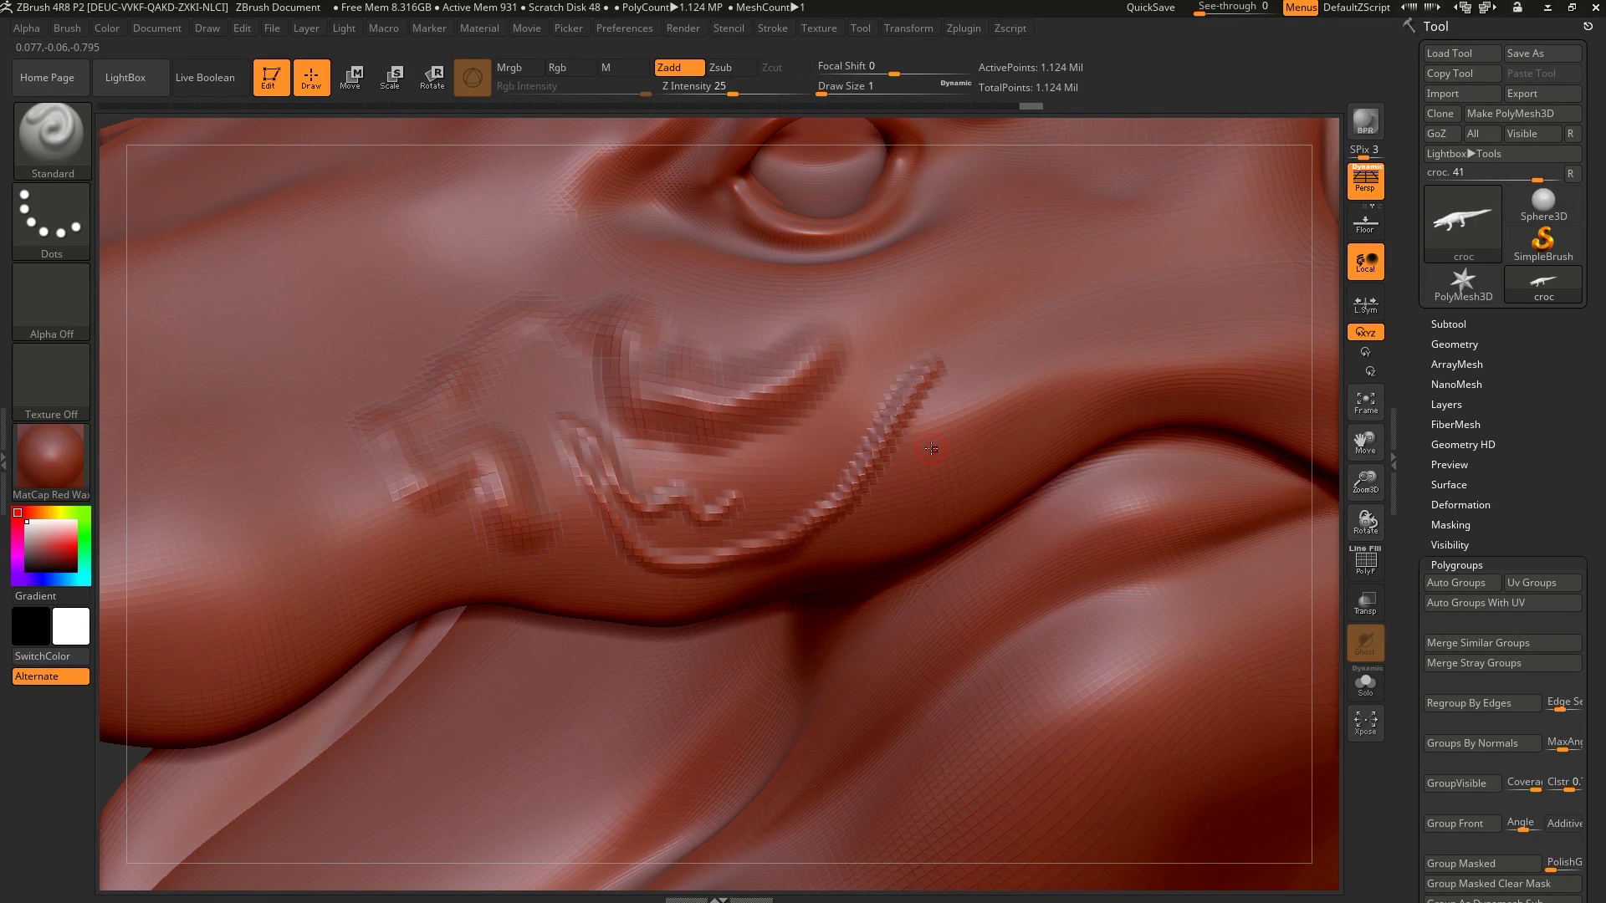
{"action": "mouse_move", "coordinate": [931, 449]}
{"action": "right_mouse_down"}
{"action": "mouse_move", "coordinate": [967, 464]}
{"action": "mouse_move", "coordinate": [944, 441]}
{"action": "mouse_move", "coordinate": [883, 431]}
{"action": "mouse_move", "coordinate": [890, 458]}
{"action": "right_mouse_up"}
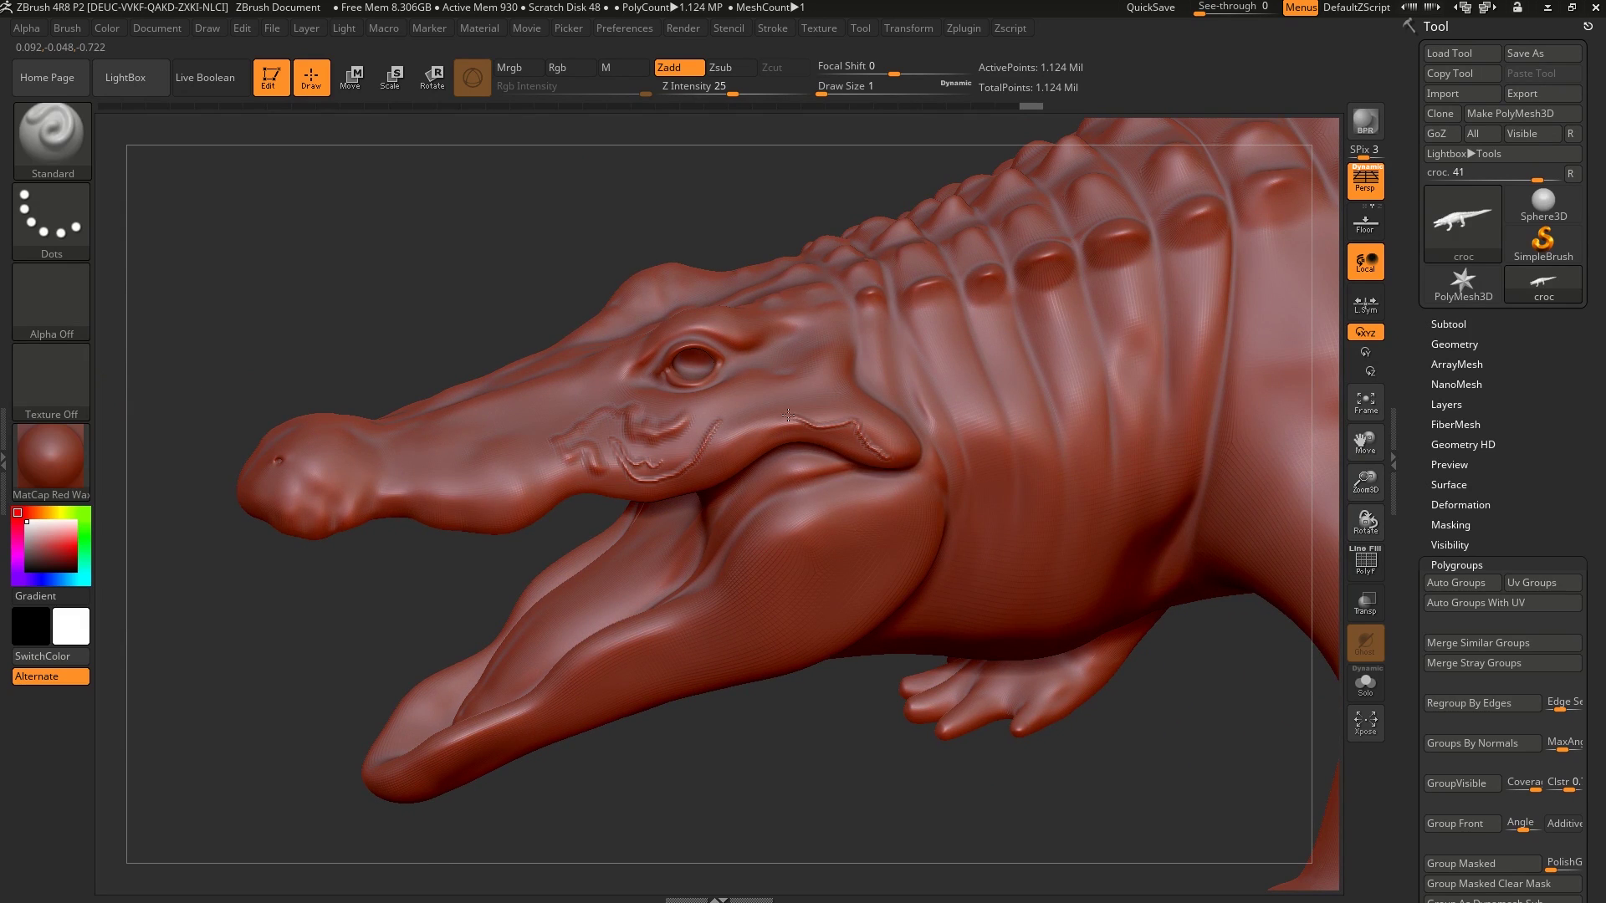
Inspect the lower jaw's polygroup boundary with the polyframe on, isolating and restoring parts, and hide the polyframe again.
{"action": "right_click_drag", "start_coordinate": [835, 385], "coordinate": [780, 461]}
{"action": "key", "text": "shift+f"}
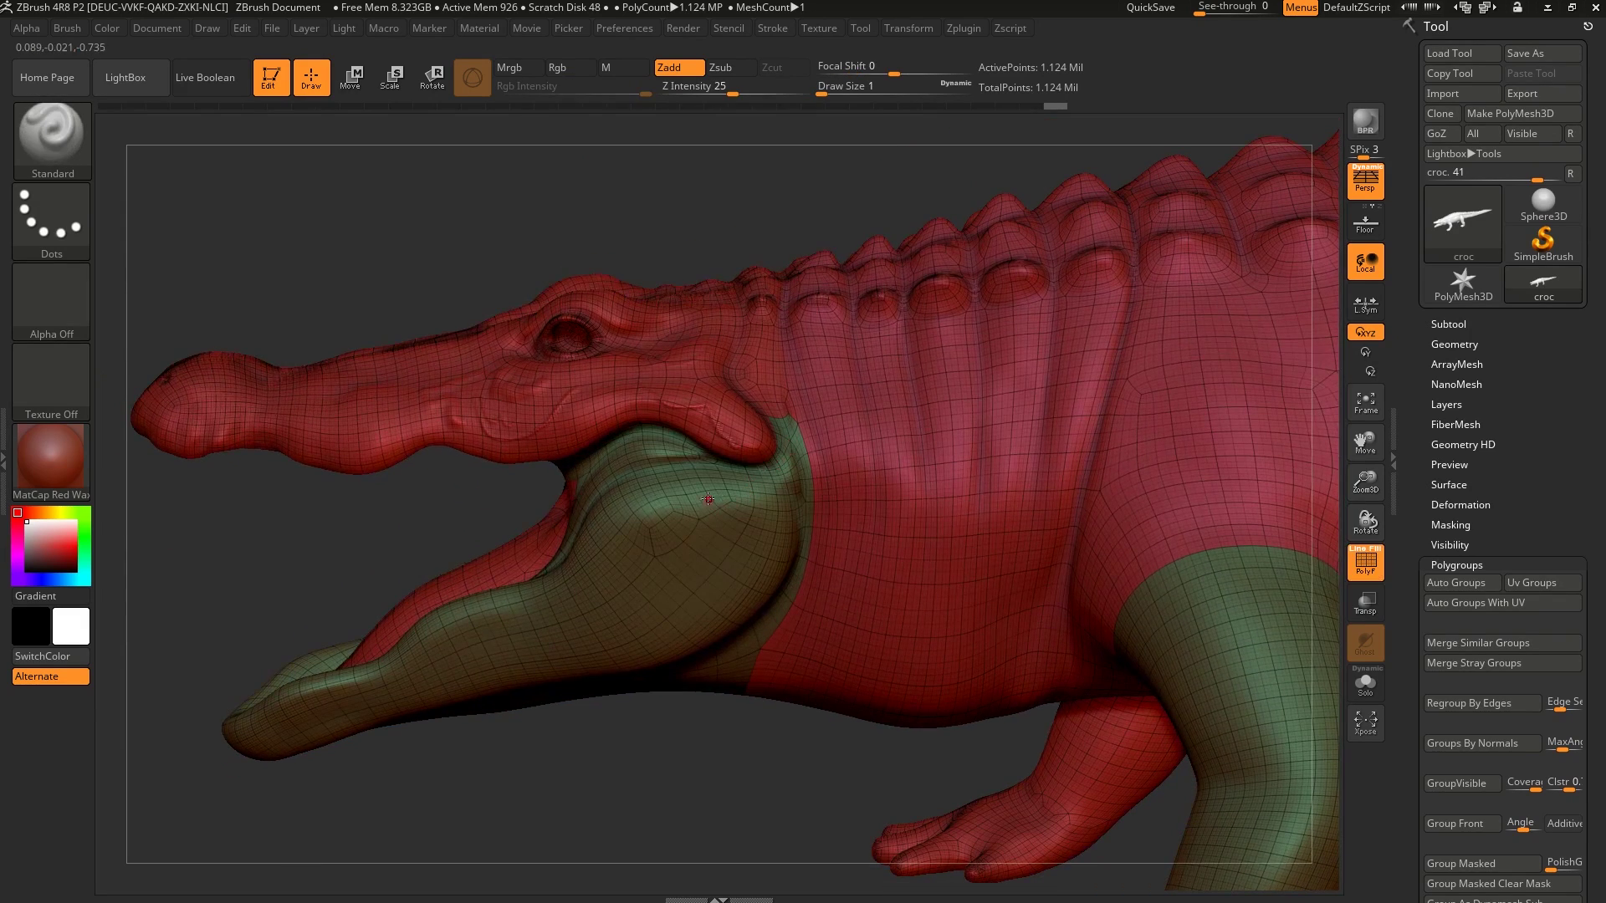
{"action": "left_click", "coordinate": [785, 506], "text": "ctrl+shift"}
{"action": "left_click", "coordinate": [788, 497], "text": "ctrl+shift"}
{"action": "left_click", "coordinate": [700, 778], "text": "ctrl+shift"}
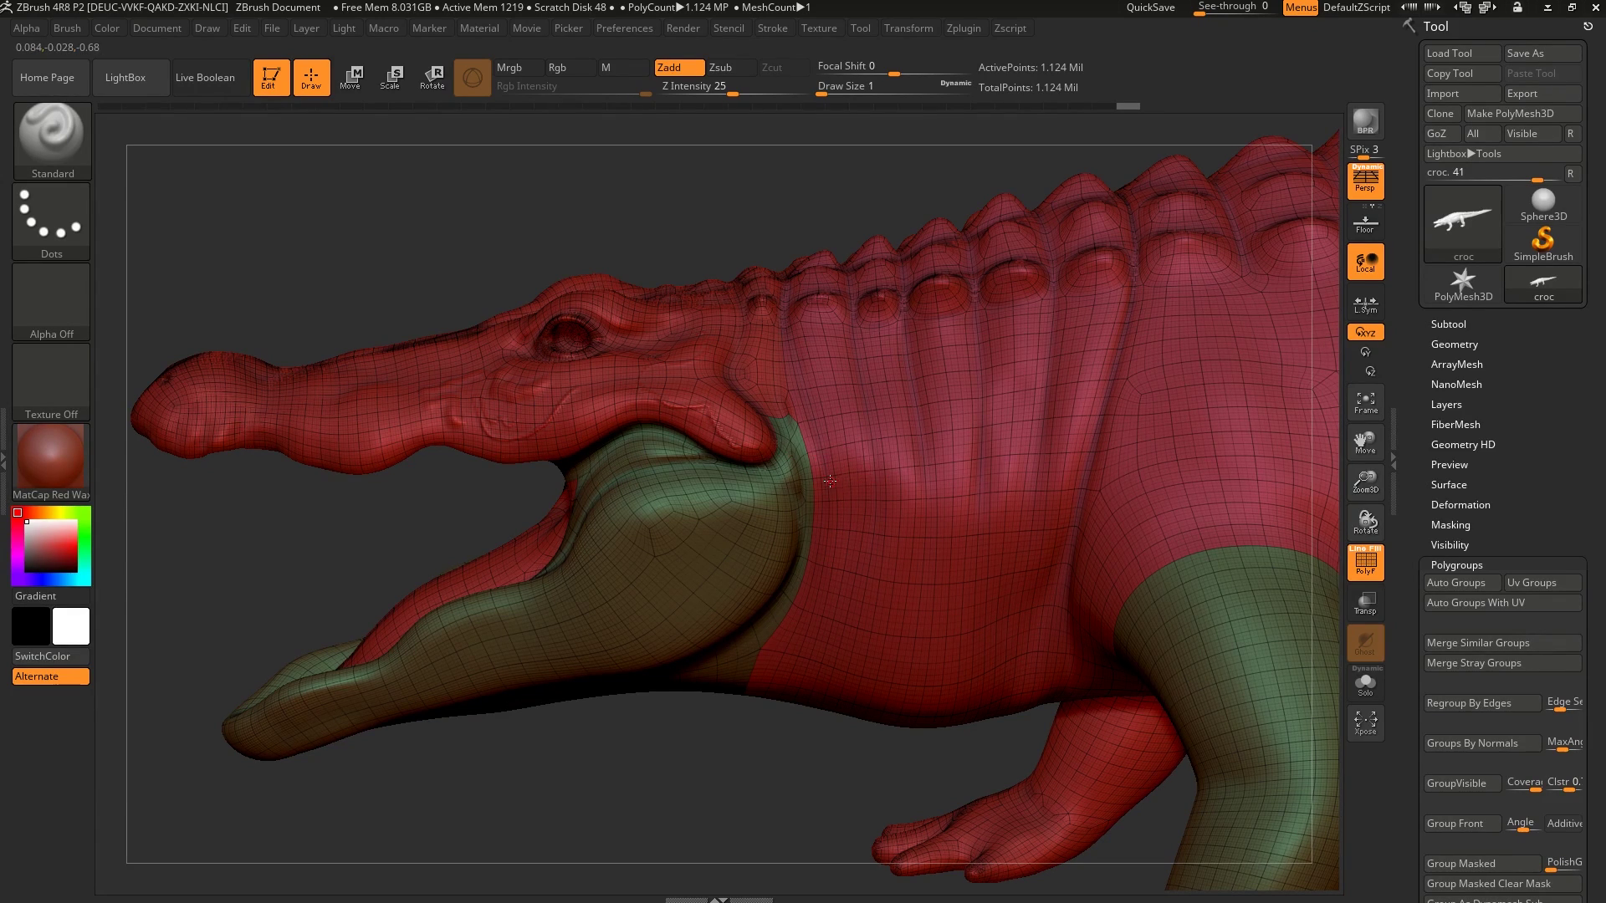
{"action": "key", "text": "shift+f"}
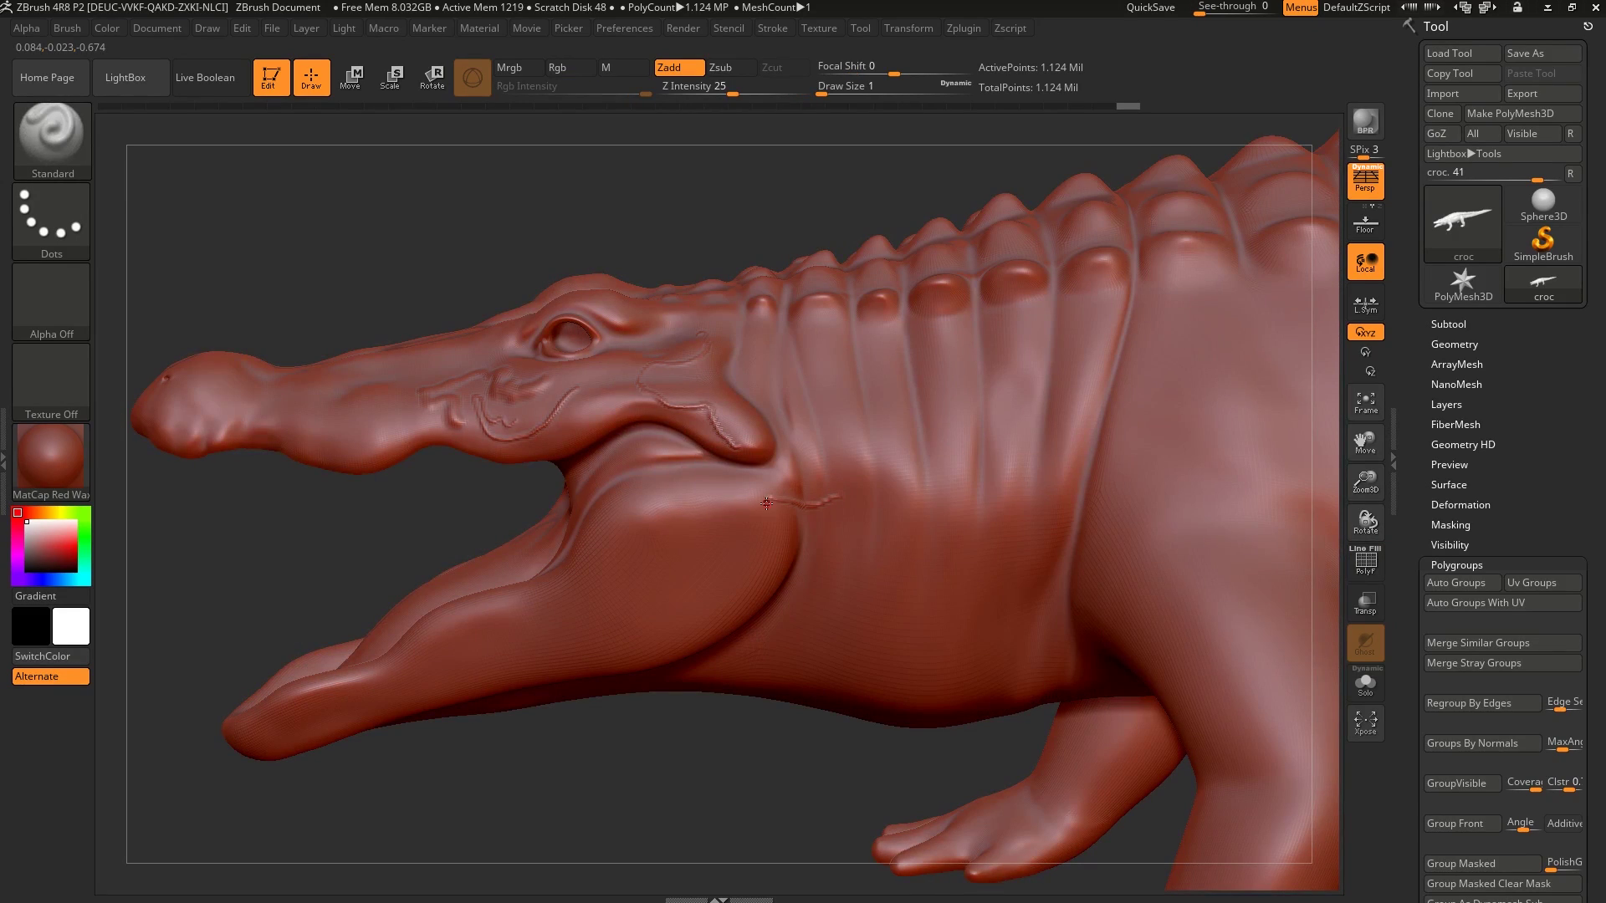
Undo the stroke across the jaw and neck seam, sculpt another there at draw size 3, and undo it too.
{"action": "key", "text": "ctrl+z"}
{"action": "key", "text": "s"}
{"action": "left_click_drag", "start_coordinate": [839, 506], "coordinate": [844, 506]}
{"action": "left_click_drag", "start_coordinate": [852, 502], "coordinate": [714, 570]}
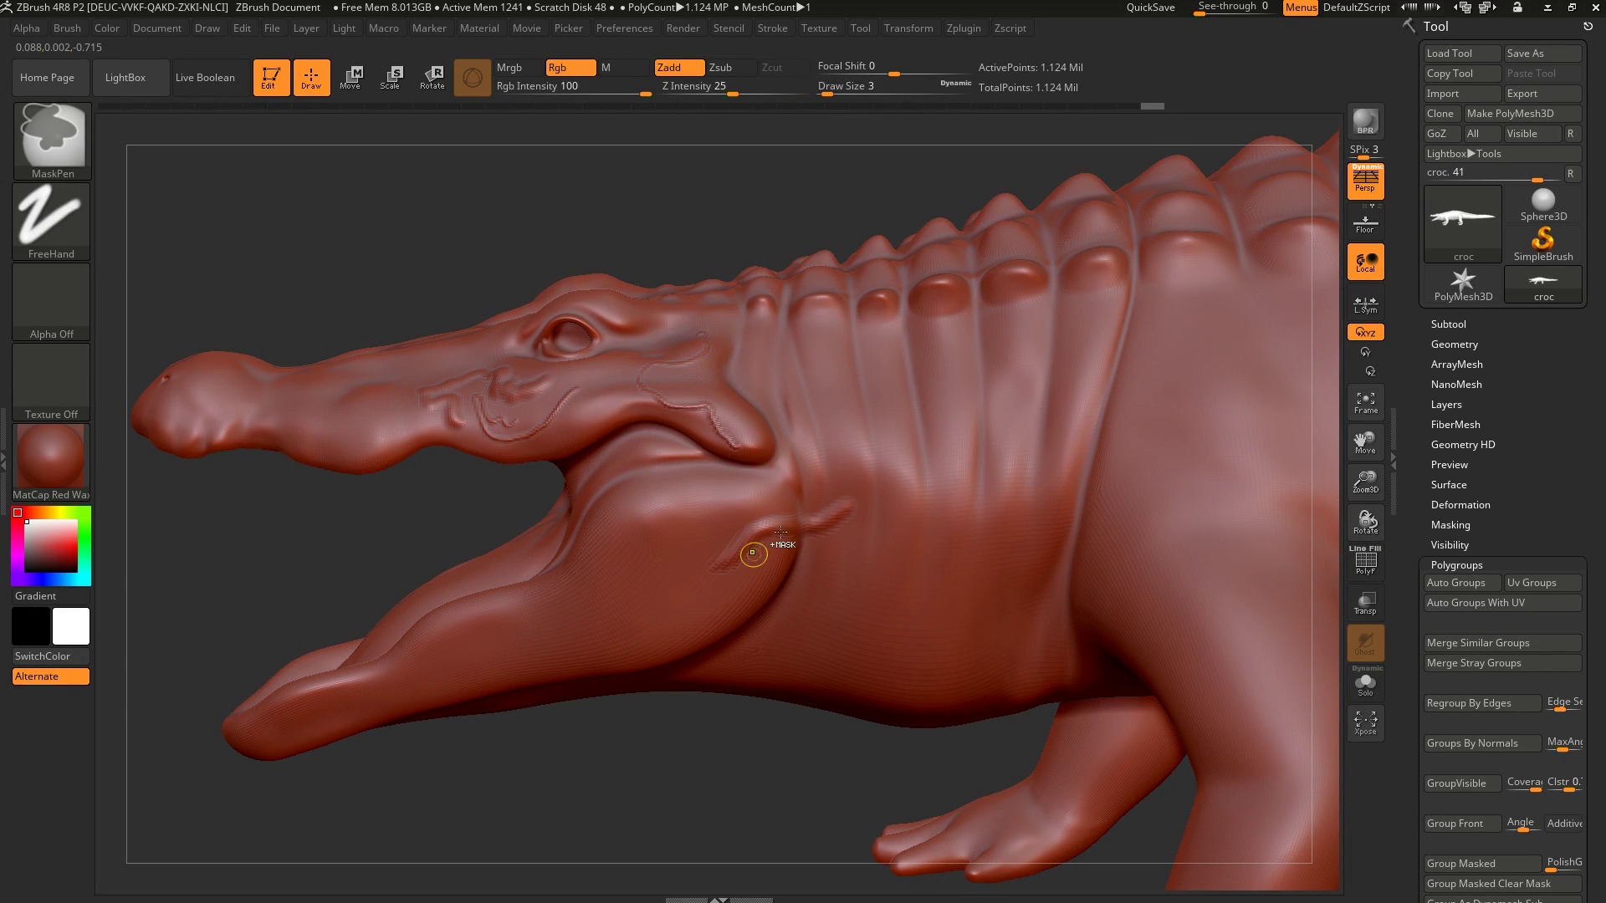
{"action": "key", "text": "ctrl+z"}
{"action": "right_click_drag", "start_coordinate": [780, 512], "coordinate": [856, 487], "text": "alt"}
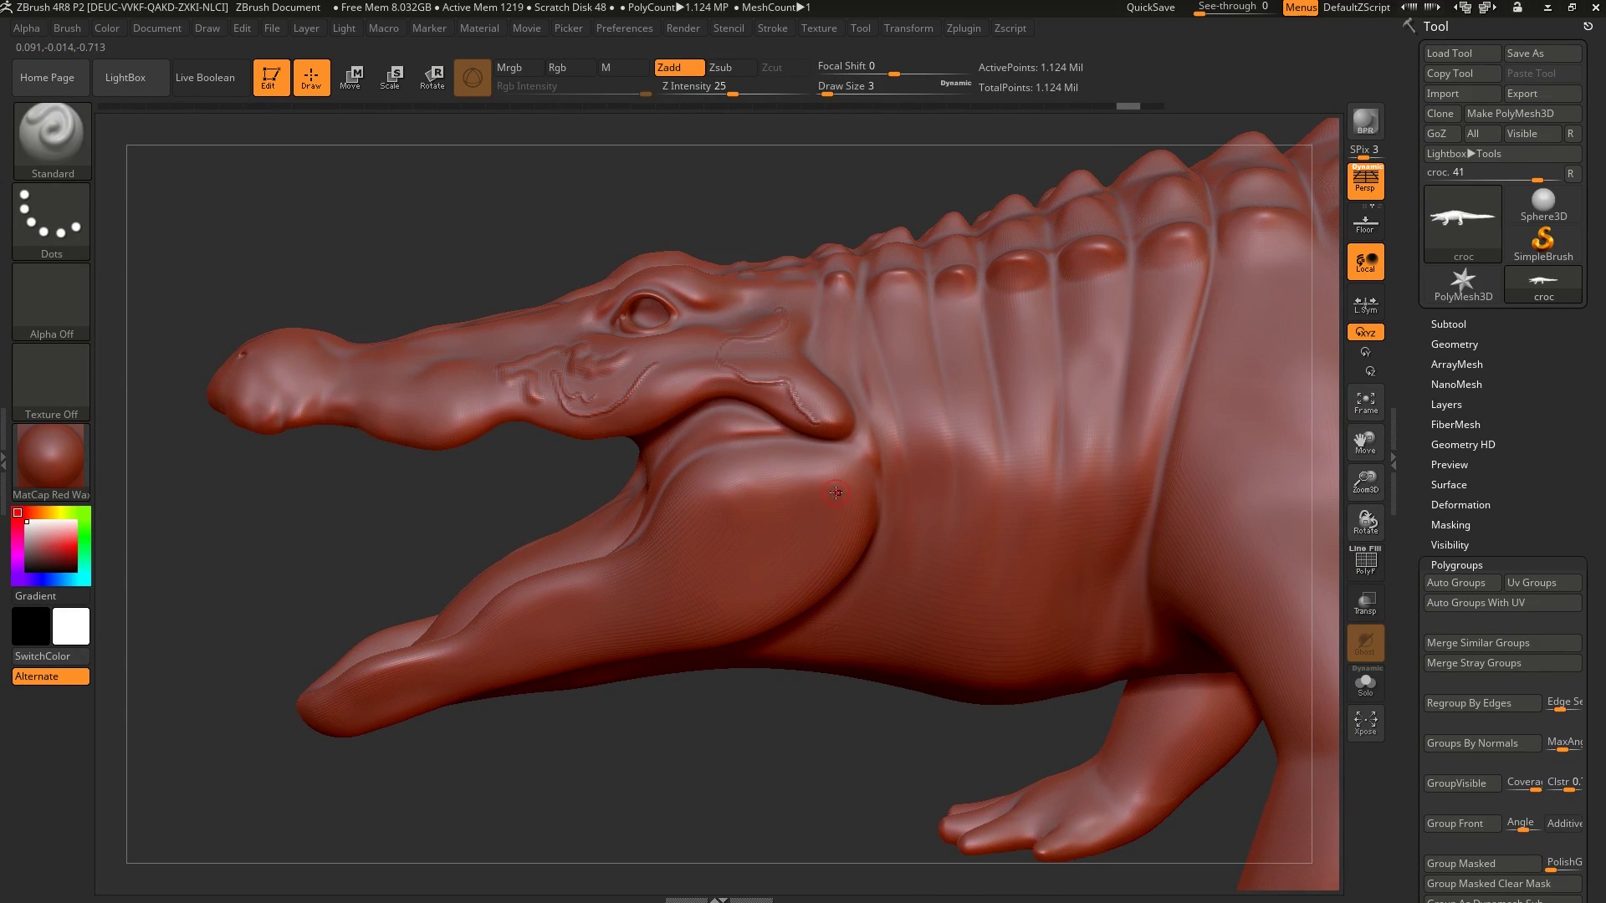
{"action": "mouse_move", "coordinate": [854, 469]}
{"action": "right_mouse_down"}
{"action": "mouse_move", "coordinate": [902, 471]}
{"action": "mouse_move", "coordinate": [874, 468]}
{"action": "right_mouse_up"}
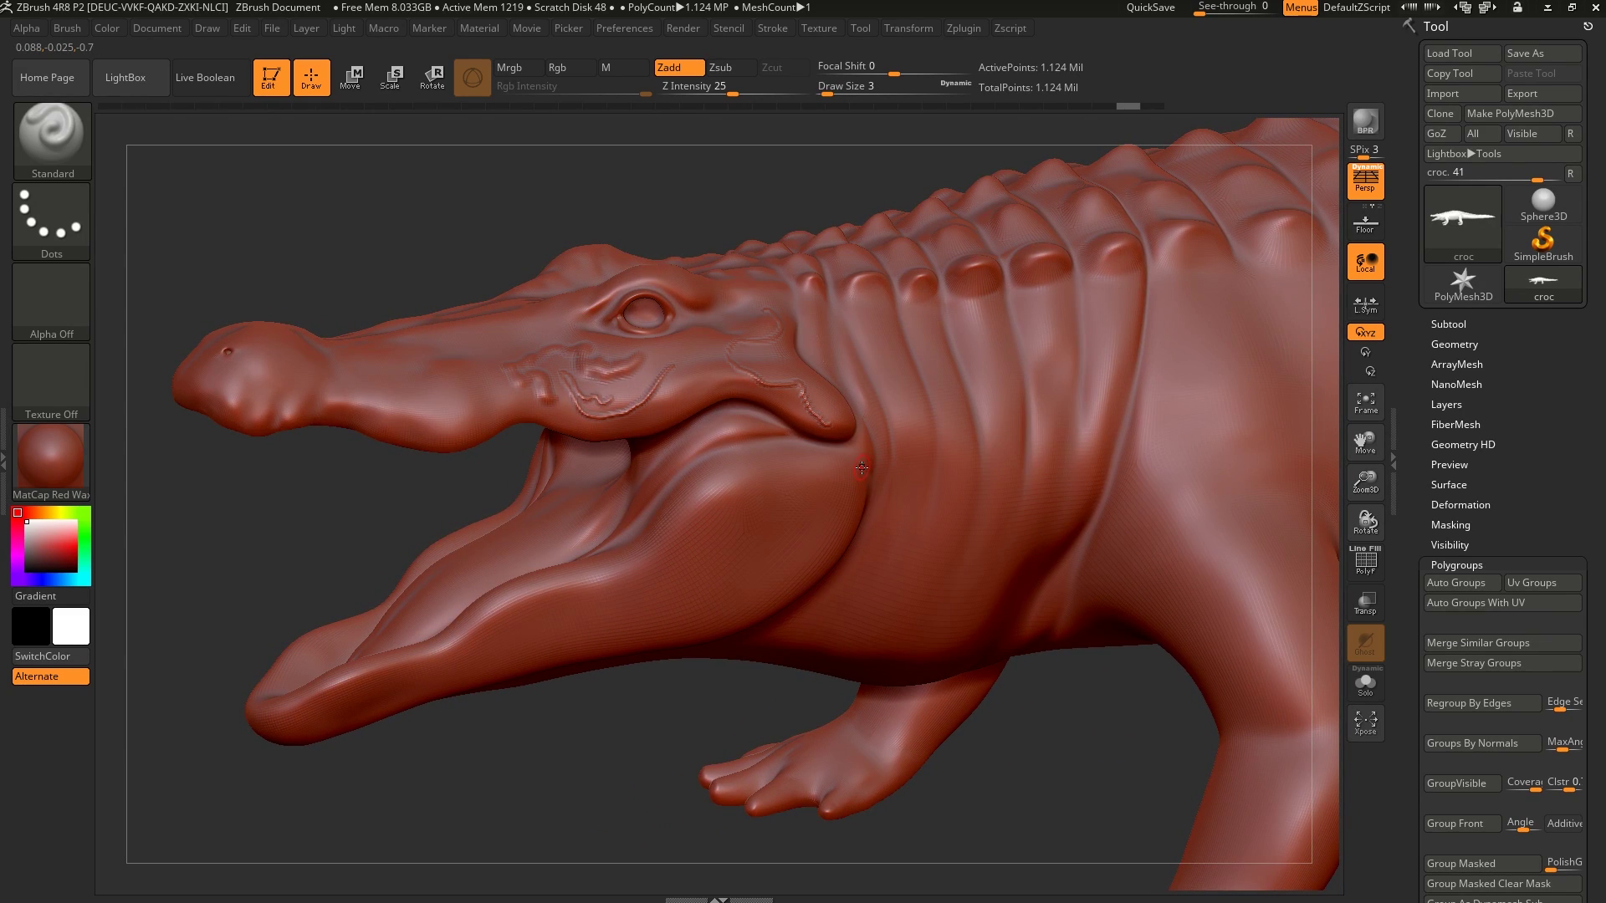
With the polyframe shown, isolate the neck-and-torso polygroup and give it a different colour from the head, and hide the polyframe again.
{"action": "right_click_drag", "start_coordinate": [862, 467], "coordinate": [988, 421]}
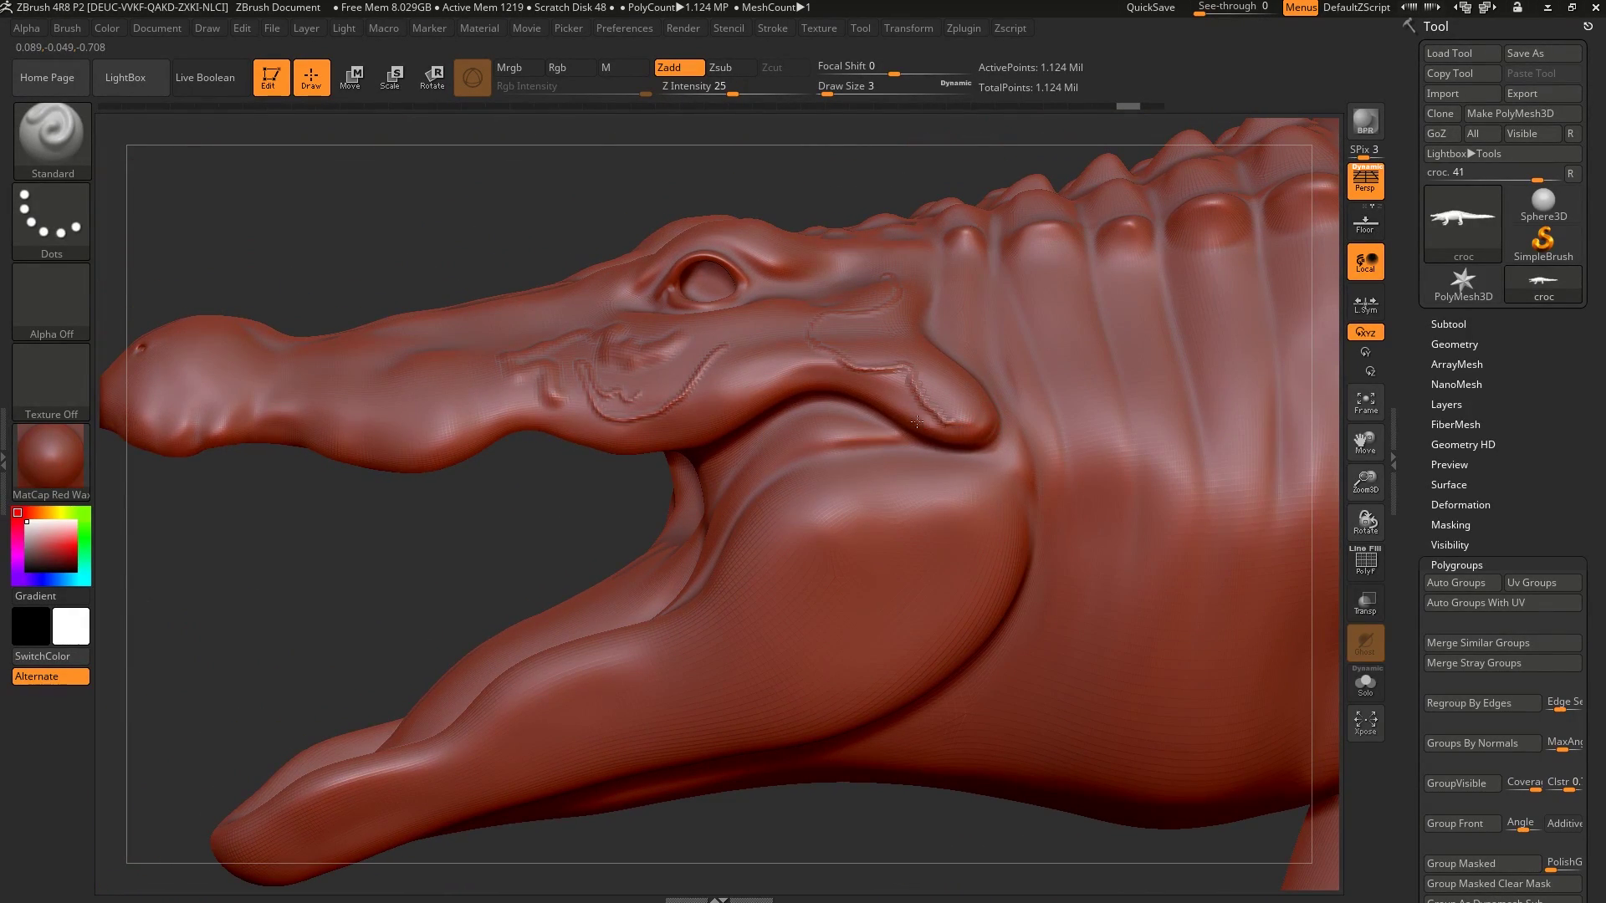
{"action": "mouse_move", "coordinate": [917, 423]}
{"action": "left_mouse_down"}
{"action": "mouse_move", "coordinate": [853, 385]}
{"action": "mouse_move", "coordinate": [673, 435]}
{"action": "mouse_move", "coordinate": [552, 421]}
{"action": "mouse_move", "coordinate": [364, 456]}
{"action": "mouse_move", "coordinate": [306, 423]}
{"action": "left_mouse_up"}
{"action": "mouse_move", "coordinate": [305, 422]}
{"action": "right_mouse_down"}
{"action": "mouse_move", "coordinate": [763, 403]}
{"action": "mouse_move", "coordinate": [852, 468]}
{"action": "mouse_move", "coordinate": [803, 457]}
{"action": "right_mouse_up"}
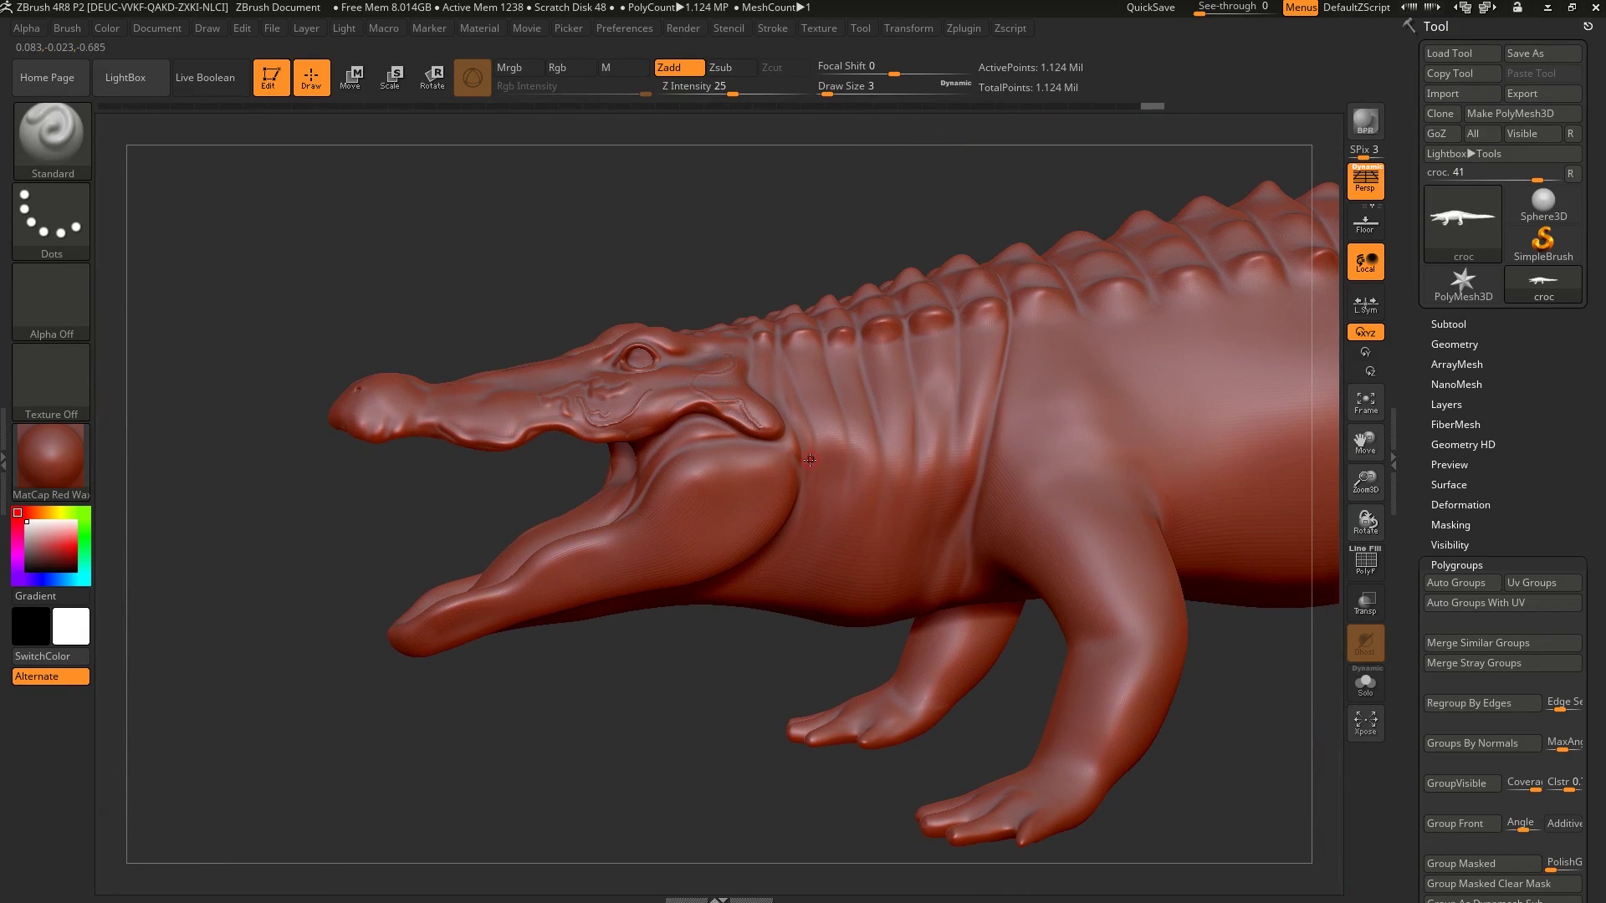
{"action": "key", "text": "shift+f"}
{"action": "right_click_drag", "start_coordinate": [910, 420], "coordinate": [877, 443], "text": "alt"}
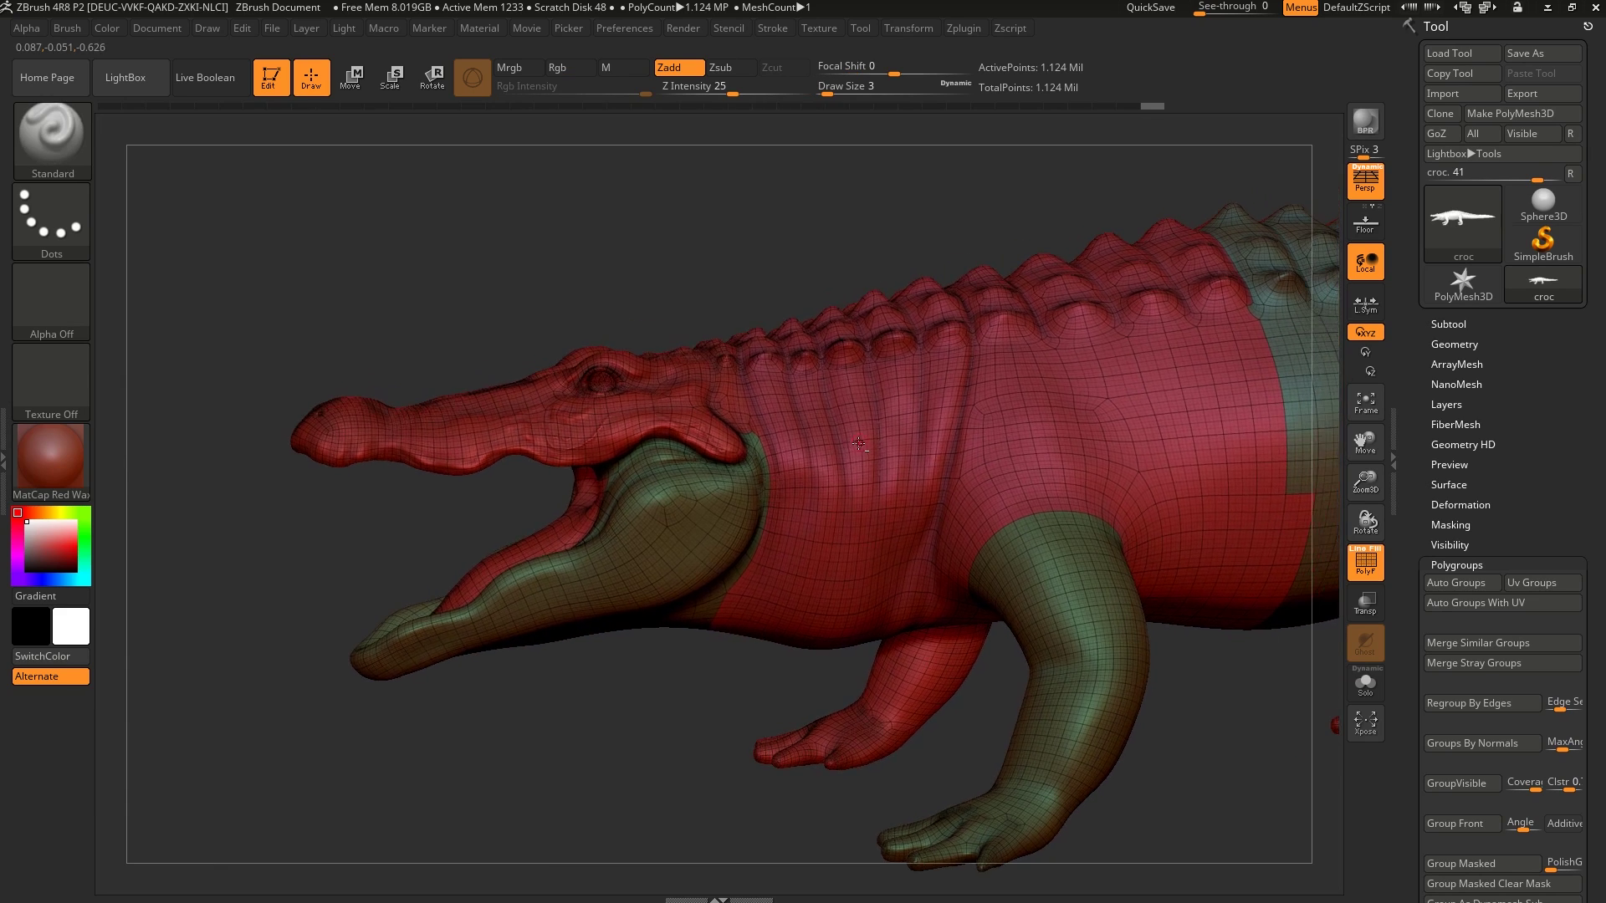
{"action": "left_click", "coordinate": [864, 462], "text": "ctrl+shift"}
{"action": "left_click", "coordinate": [684, 529], "text": "ctrl+shift"}
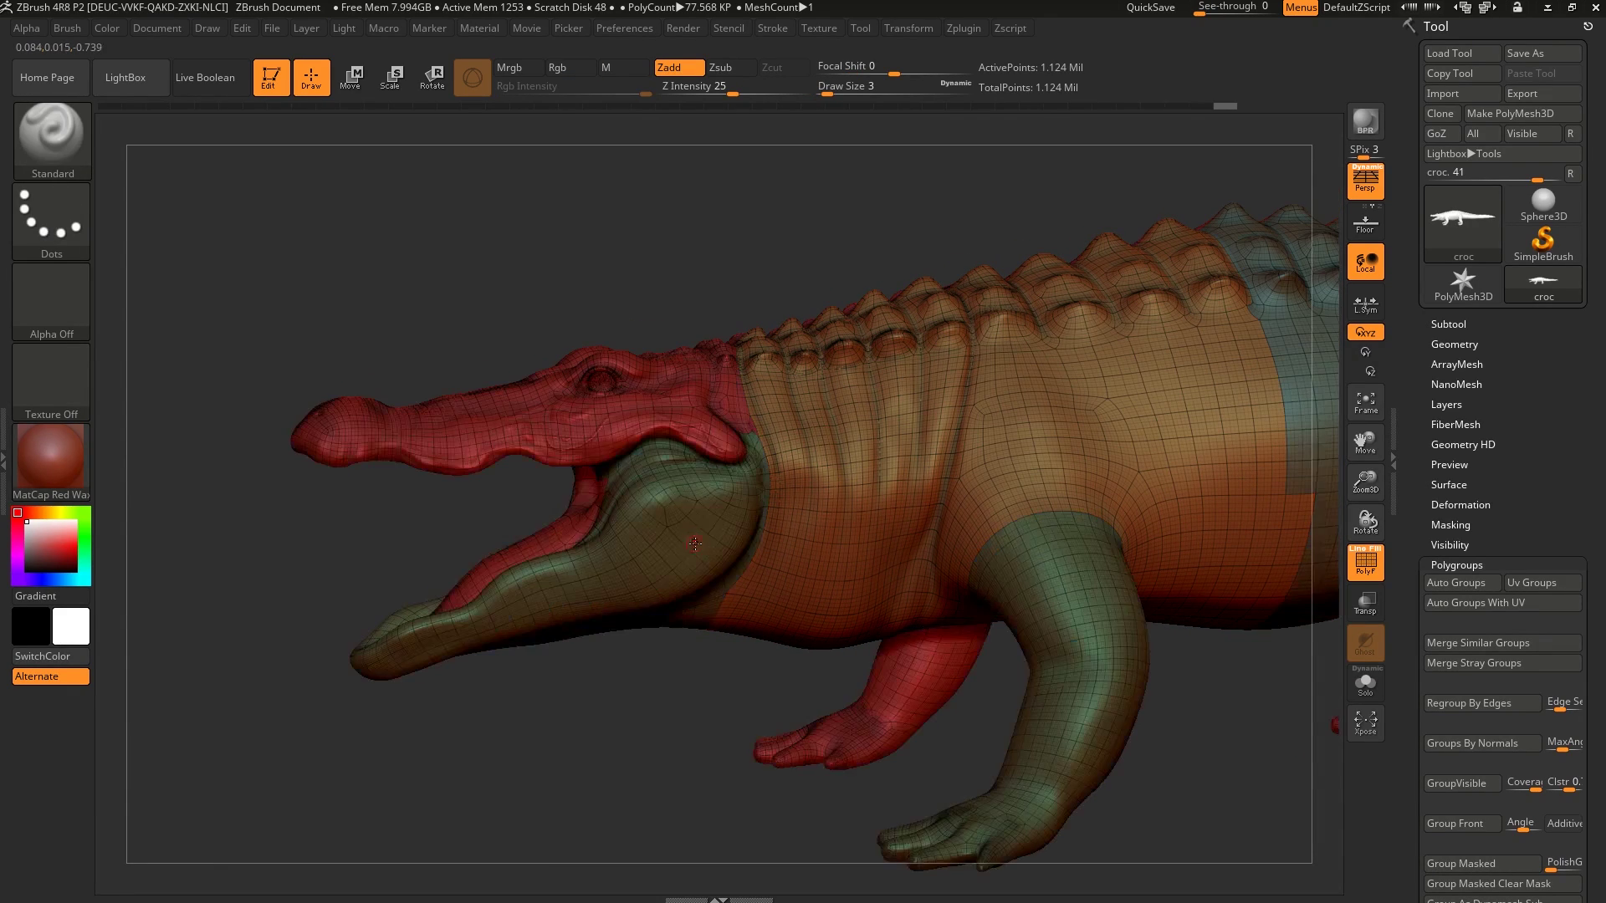
{"action": "mouse_move", "coordinate": [744, 520]}
{"action": "right_mouse_down"}
{"action": "mouse_move", "coordinate": [747, 540]}
{"action": "mouse_move", "coordinate": [752, 518]}
{"action": "right_mouse_up"}
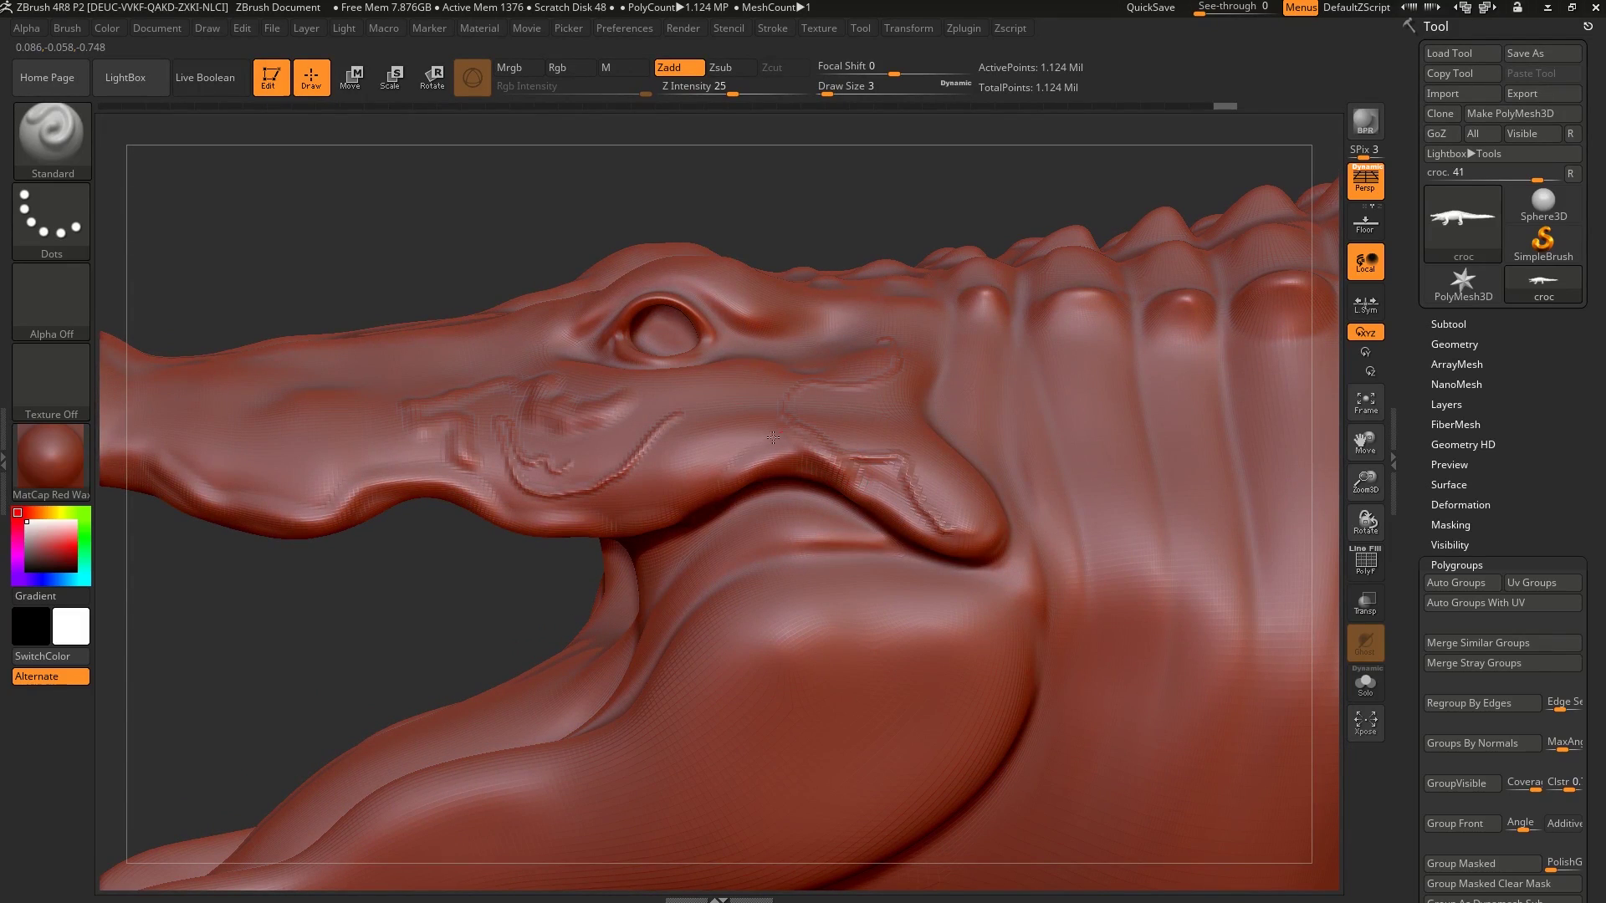
Isolate the front leg by its polygroup, try a Standard brush stroke on it at draw size 3, and undo the stroke.
{"action": "mouse_move", "coordinate": [773, 438]}
{"action": "left_mouse_down"}
{"action": "mouse_move", "coordinate": [665, 537]}
{"action": "mouse_move", "coordinate": [632, 529]}
{"action": "left_mouse_up"}
{"action": "mouse_move", "coordinate": [669, 548]}
{"action": "right_mouse_down"}
{"action": "mouse_move", "coordinate": [726, 525]}
{"action": "mouse_move", "coordinate": [803, 619]}
{"action": "mouse_move", "coordinate": [860, 510]}
{"action": "mouse_move", "coordinate": [957, 649]}
{"action": "mouse_move", "coordinate": [936, 498]}
{"action": "mouse_move", "coordinate": [965, 595]}
{"action": "mouse_move", "coordinate": [969, 460]}
{"action": "right_mouse_up"}
{"action": "left_click", "coordinate": [786, 630], "text": "ctrl+shift"}
{"action": "key", "text": "ctrl+z"}
{"action": "left_click", "coordinate": [957, 649], "text": "ctrl+shift"}
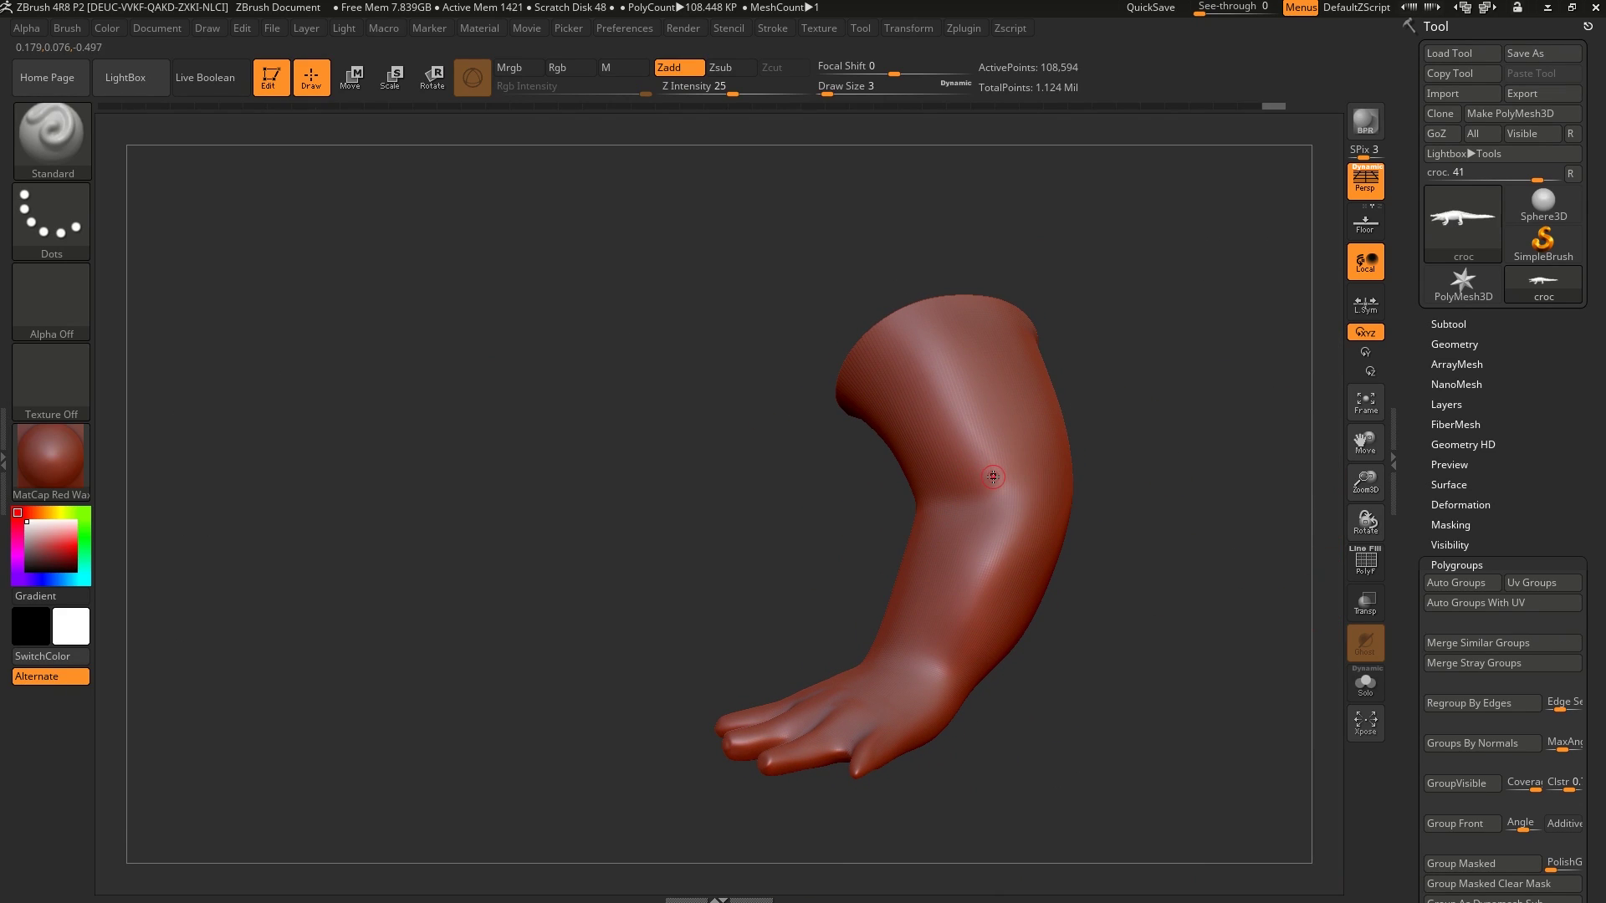
{"action": "left_click_drag", "start_coordinate": [1007, 496], "coordinate": [938, 393]}
{"action": "key", "text": "ctrl+z"}
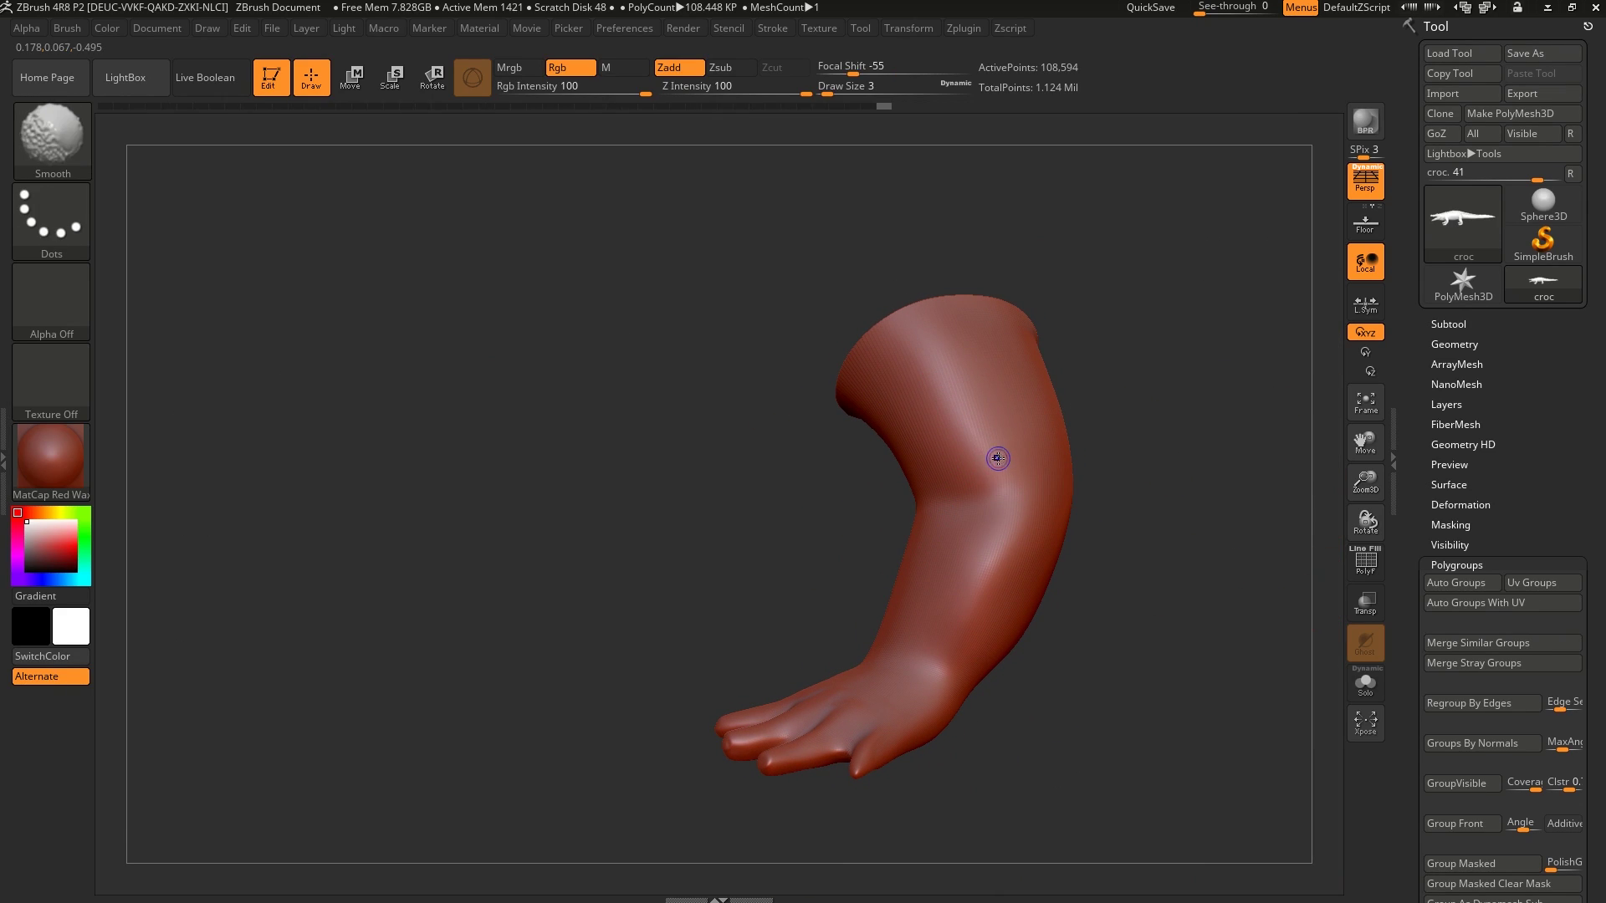
Show the polyframe and restore the whole croc to compare the front leg, torso and jaw polygroups.
{"action": "key", "text": "shift+f"}
{"action": "left_click", "coordinate": [1072, 456], "text": "ctrl+shift"}
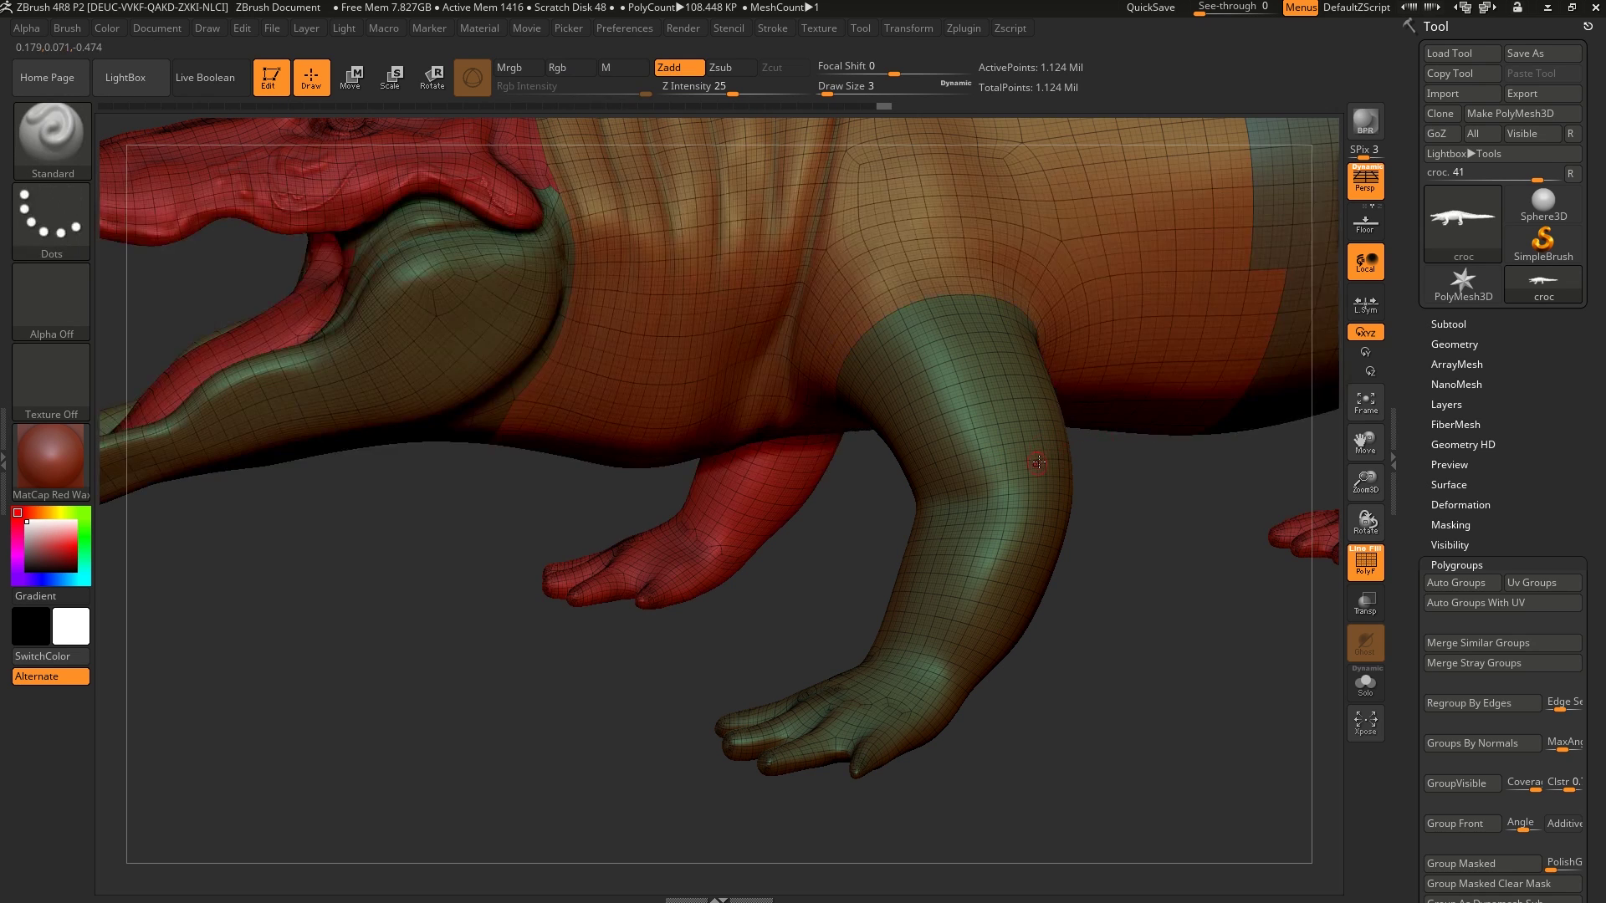
{"action": "right_click_drag", "start_coordinate": [1038, 463], "coordinate": [1146, 360]}
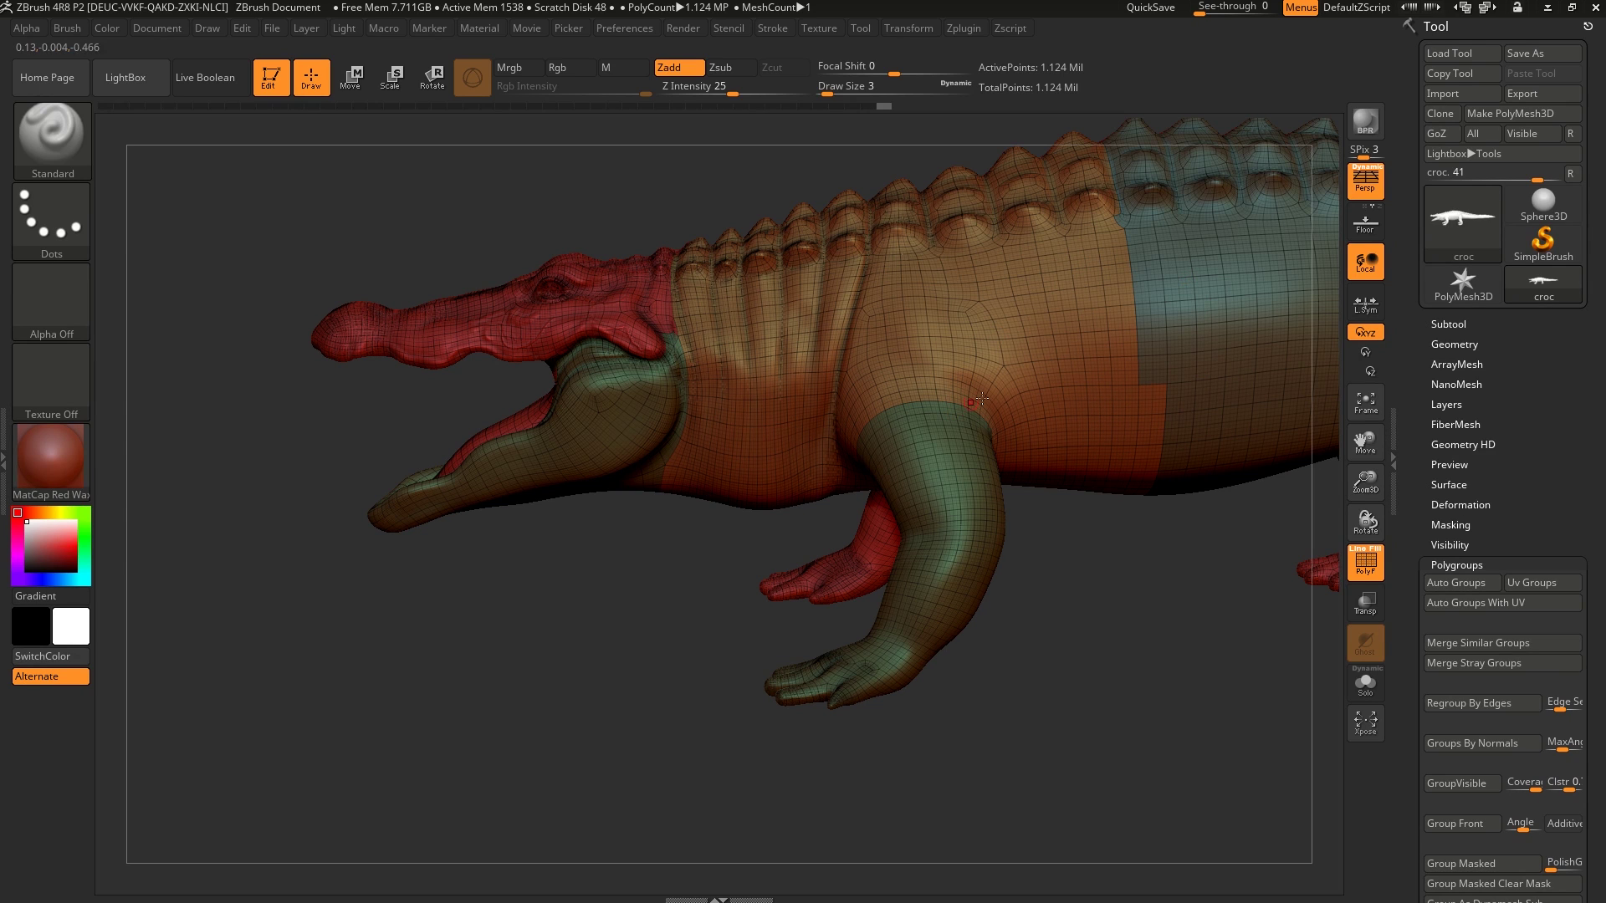
{"action": "right_click_drag", "start_coordinate": [1129, 426], "coordinate": [1125, 415]}
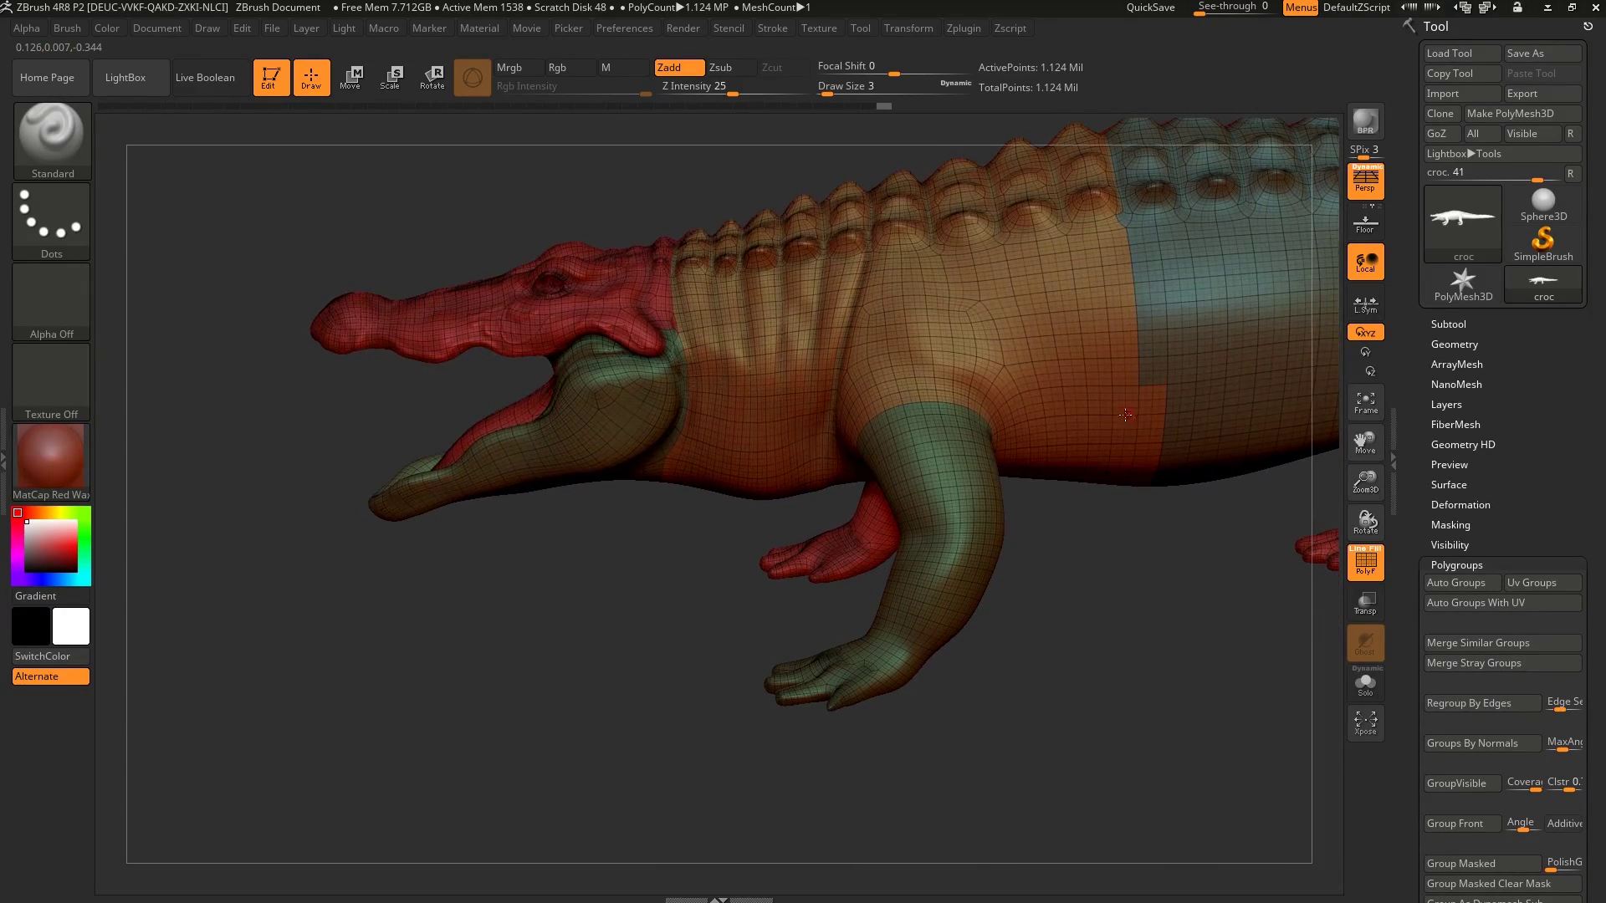
Switch to Mari, set the croc's geometry version to uvSingle and frame its single UV tile.
{"action": "key", "text": "alt+Tab"}
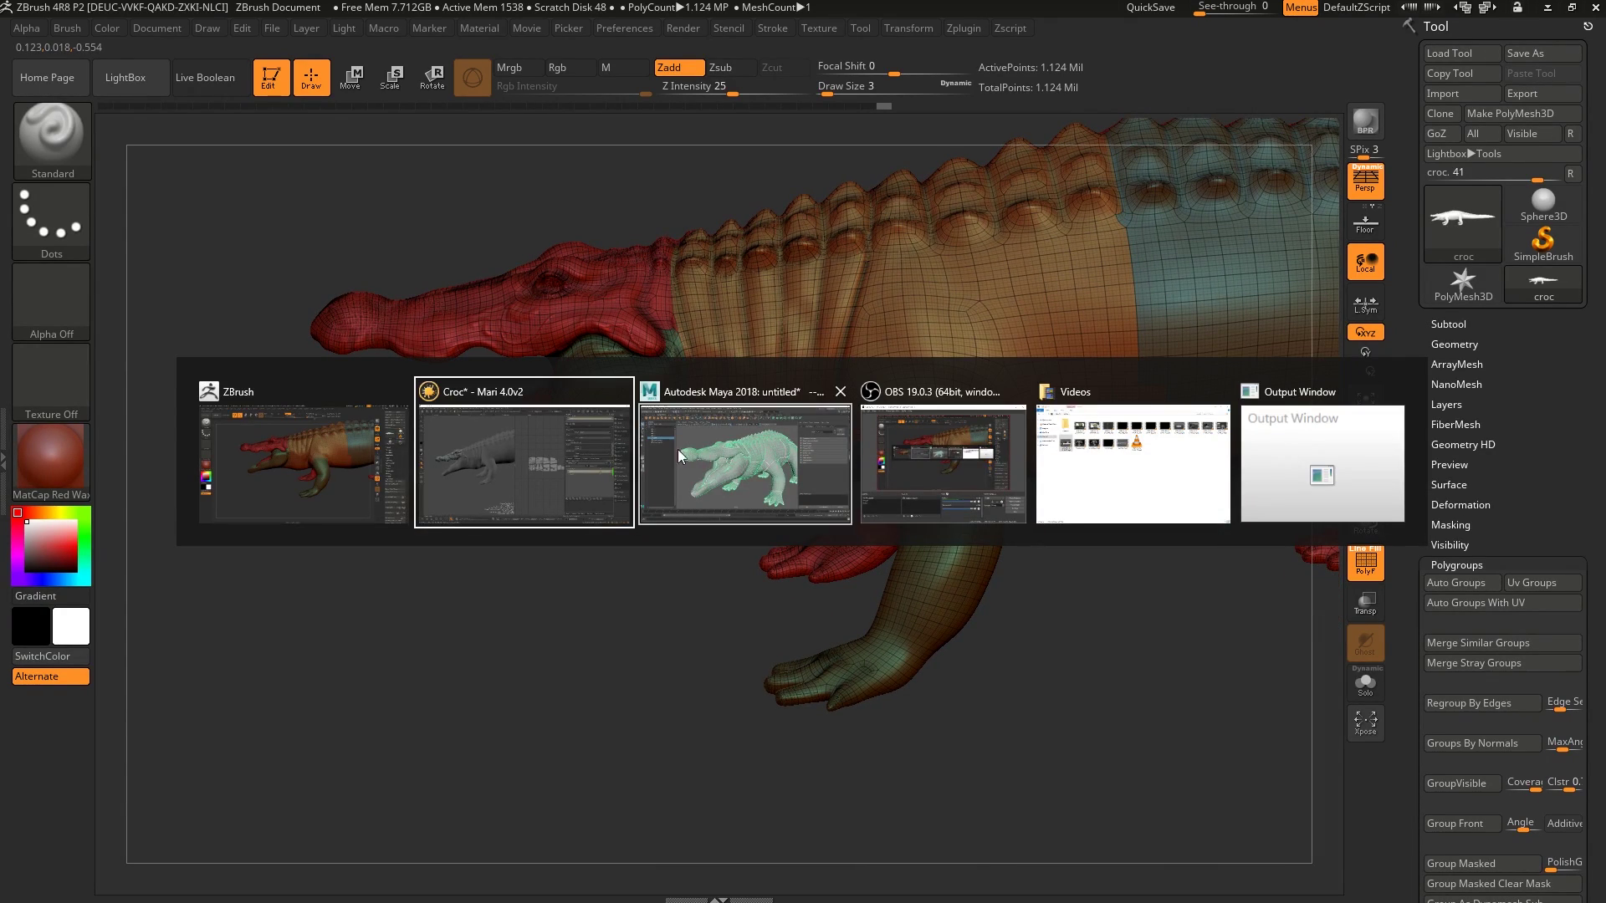
{"action": "scroll", "coordinate": [901, 481], "scroll_direction": "up", "scroll_amount": 5}
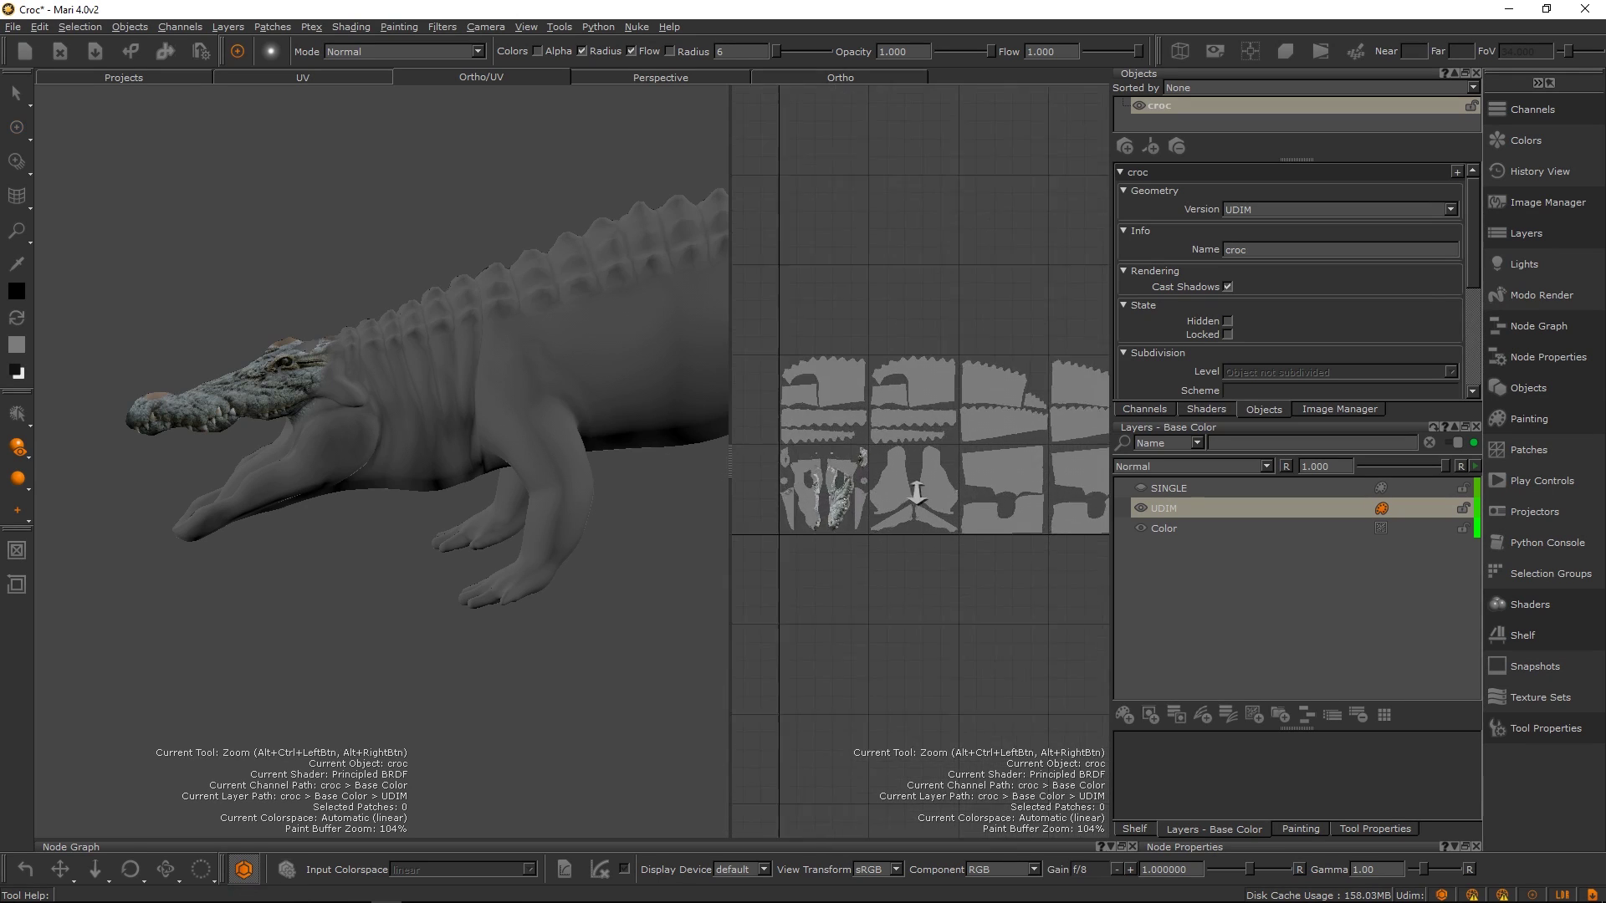
{"action": "left_click", "coordinate": [1252, 210]}
{"action": "left_click", "coordinate": [1255, 207]}
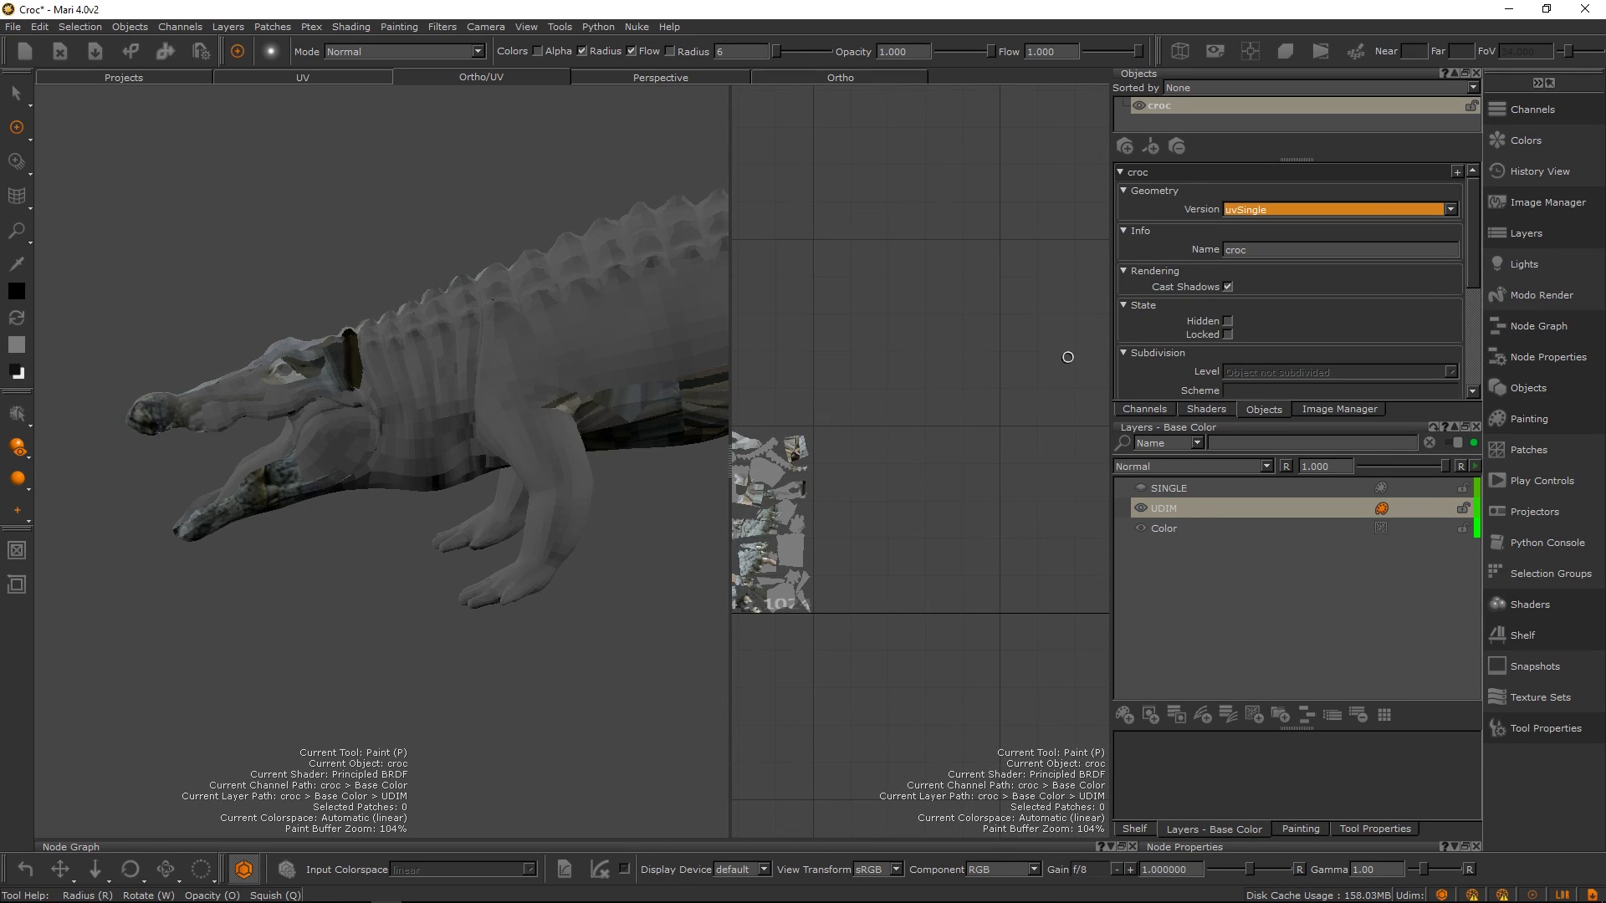
{"action": "middle_click_drag", "start_coordinate": [818, 492], "coordinate": [1023, 453], "text": "alt"}
{"action": "right_click_drag", "start_coordinate": [1023, 452], "coordinate": [974, 462], "text": "alt"}
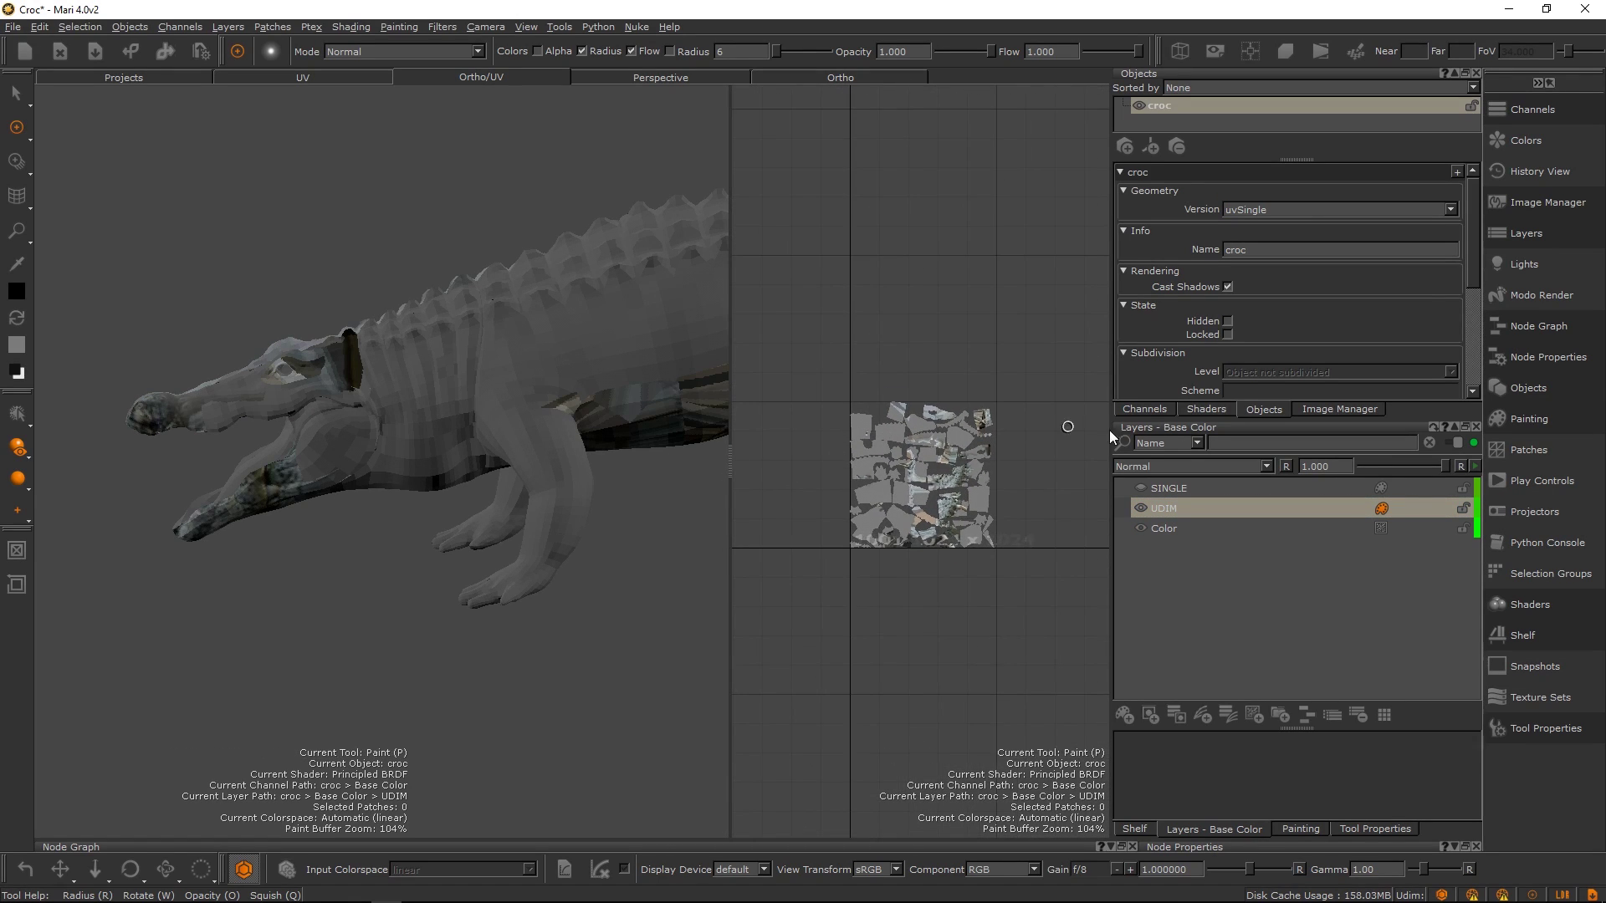
Toggle the UDIM layer's visibility and examine the texture on the uvSingle croc's head and front body.
{"action": "left_click", "coordinate": [1140, 507]}
{"action": "mouse_move", "coordinate": [692, 484]}
{"action": "left_mouse_down", "text": "alt"}
{"action": "mouse_move", "coordinate": [555, 401]}
{"action": "mouse_move", "coordinate": [584, 545]}
{"action": "mouse_move", "coordinate": [544, 547]}
{"action": "left_mouse_up", "text": "alt"}
{"action": "middle_click_drag", "start_coordinate": [493, 520], "coordinate": [503, 514], "text": "alt"}
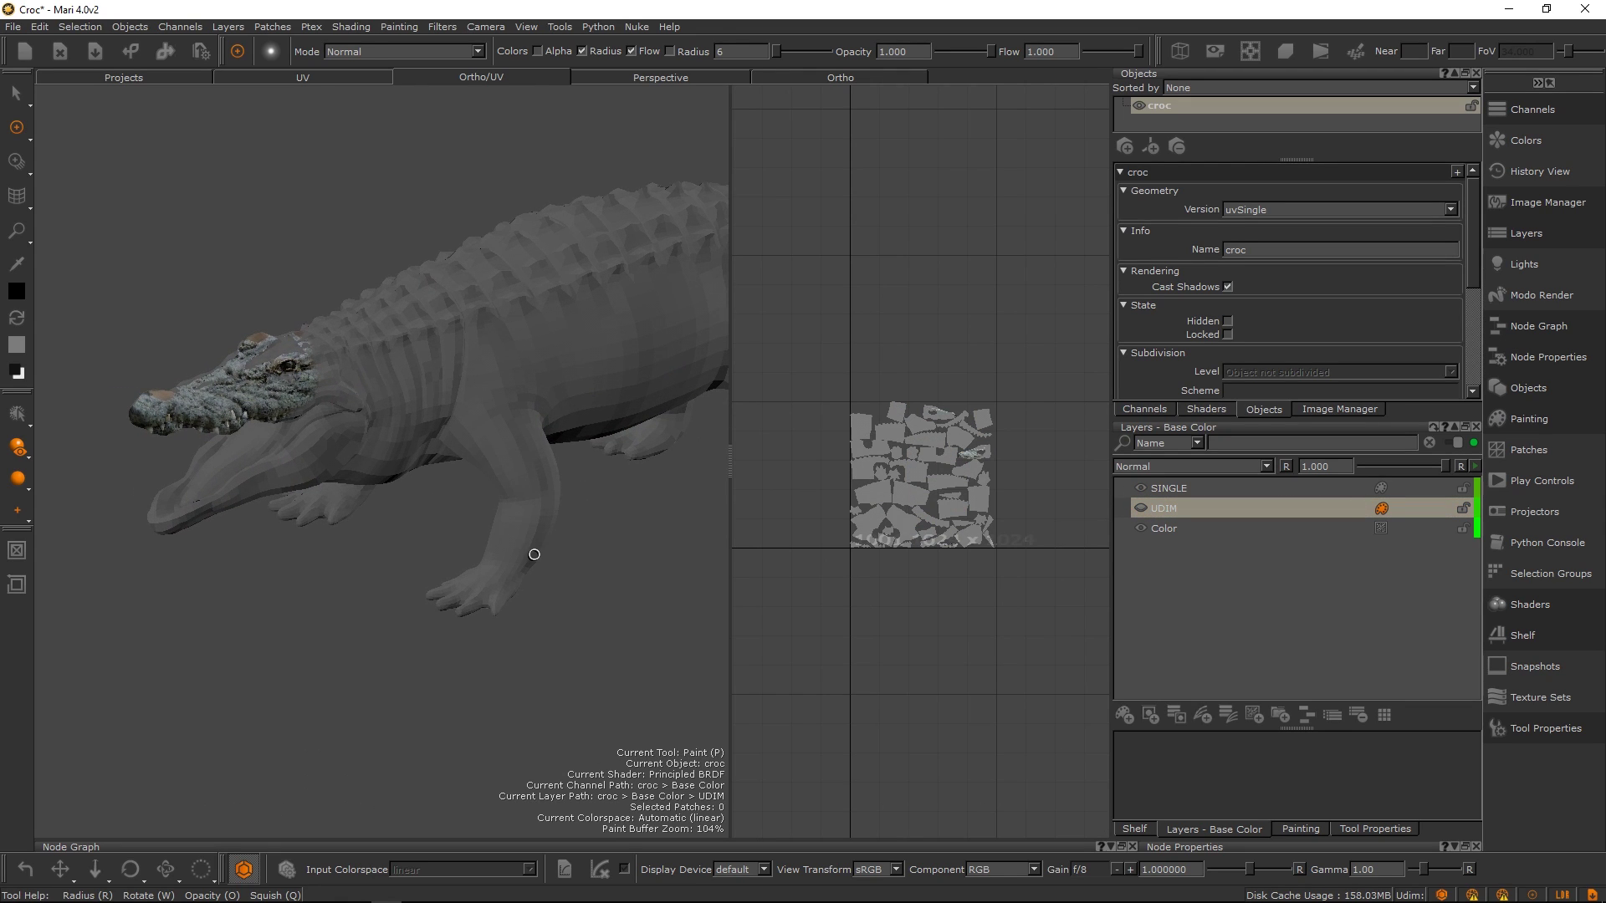
{"action": "key", "text": "s"}
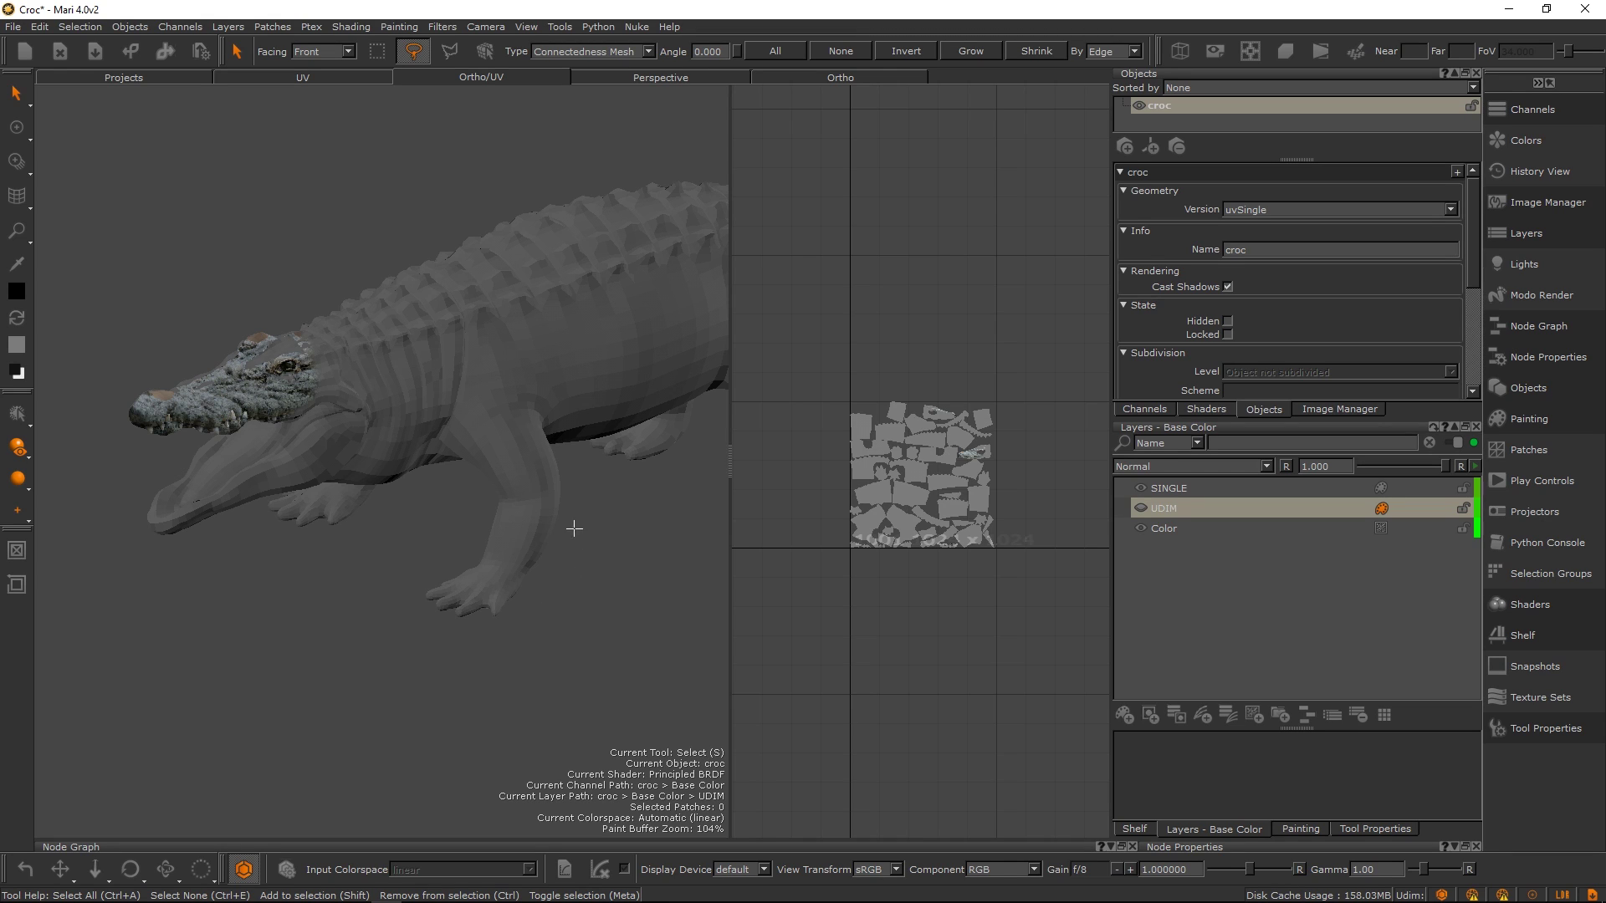
{"action": "key", "text": "p"}
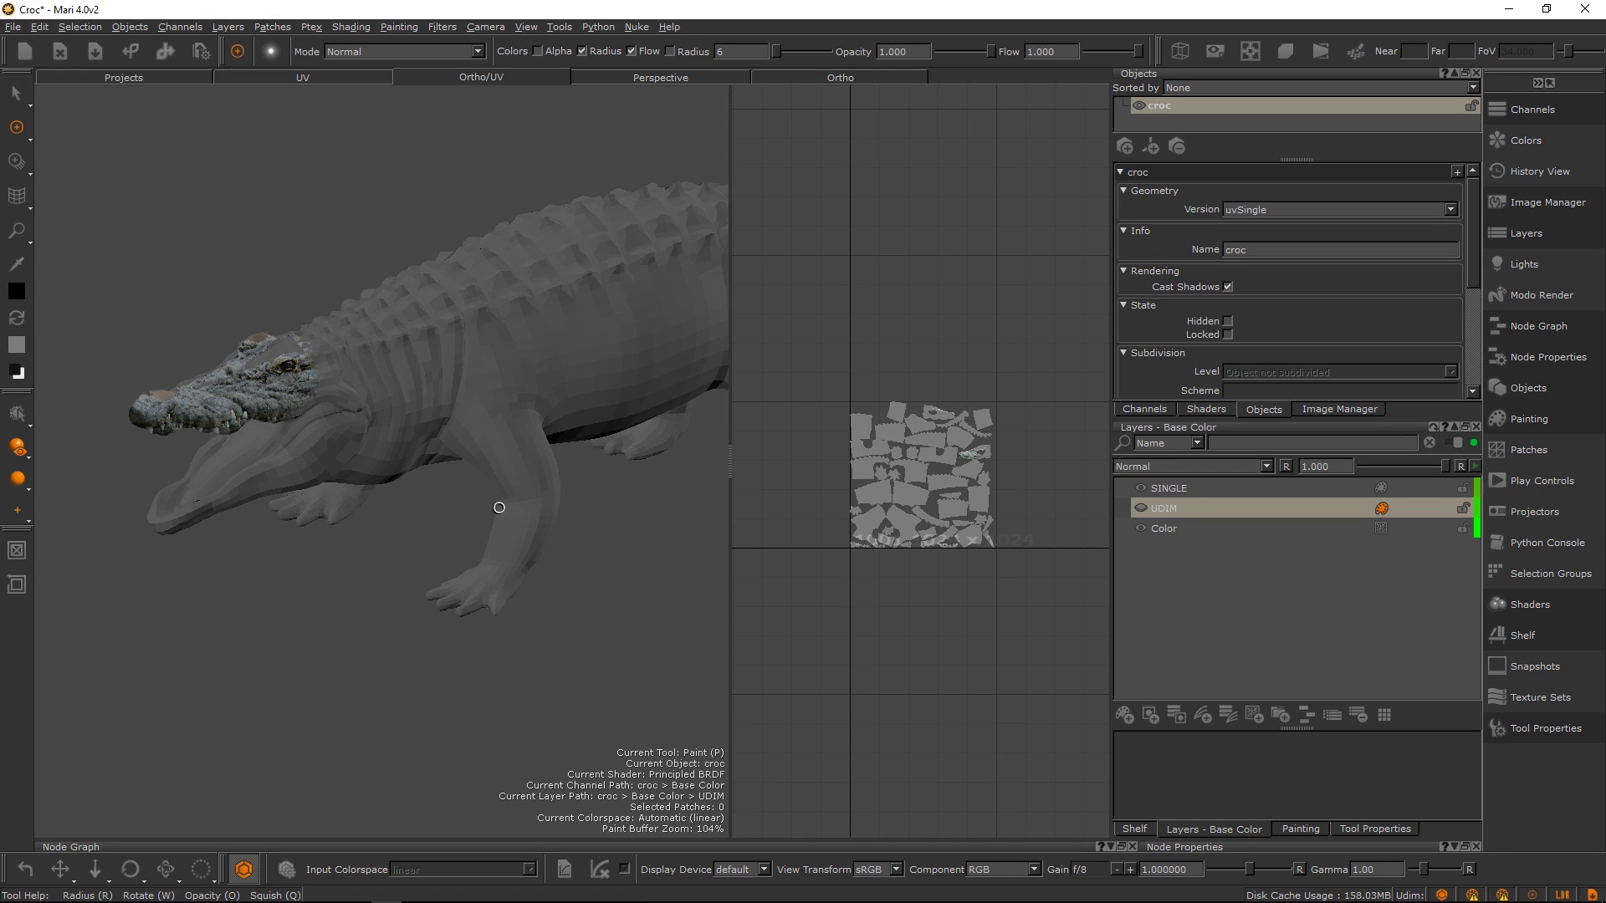
Set the croc's geometry version to UDIM and bring its UV tiles into view.
{"action": "left_click", "coordinate": [1251, 209]}
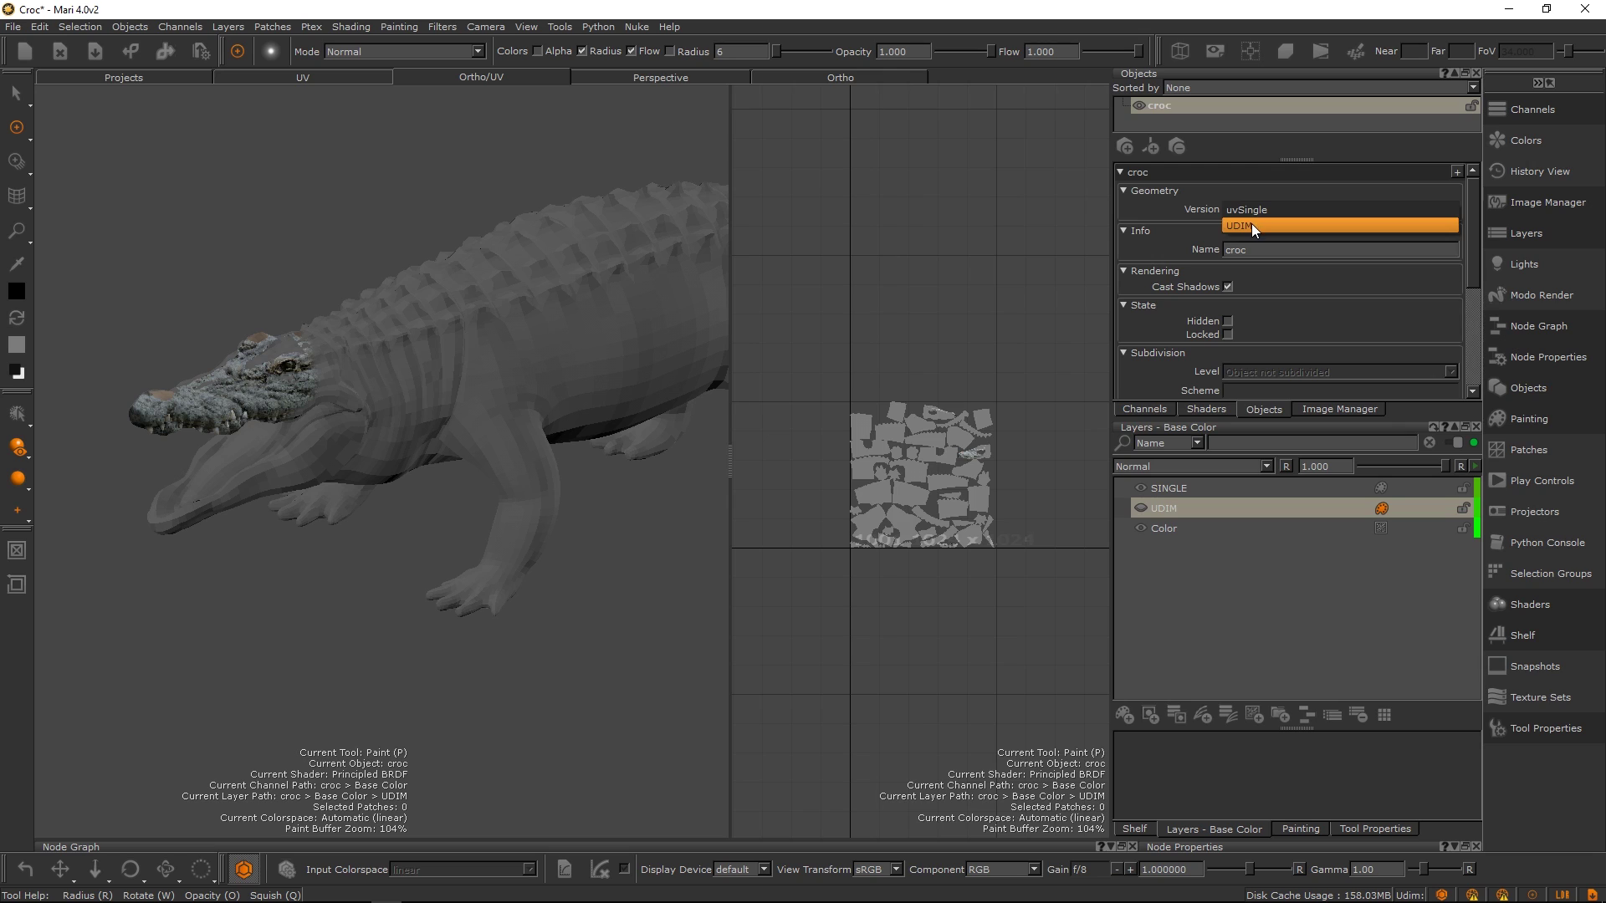
{"action": "left_click", "coordinate": [1255, 228]}
{"action": "scroll", "coordinate": [965, 427], "scroll_direction": "down", "scroll_amount": 3}
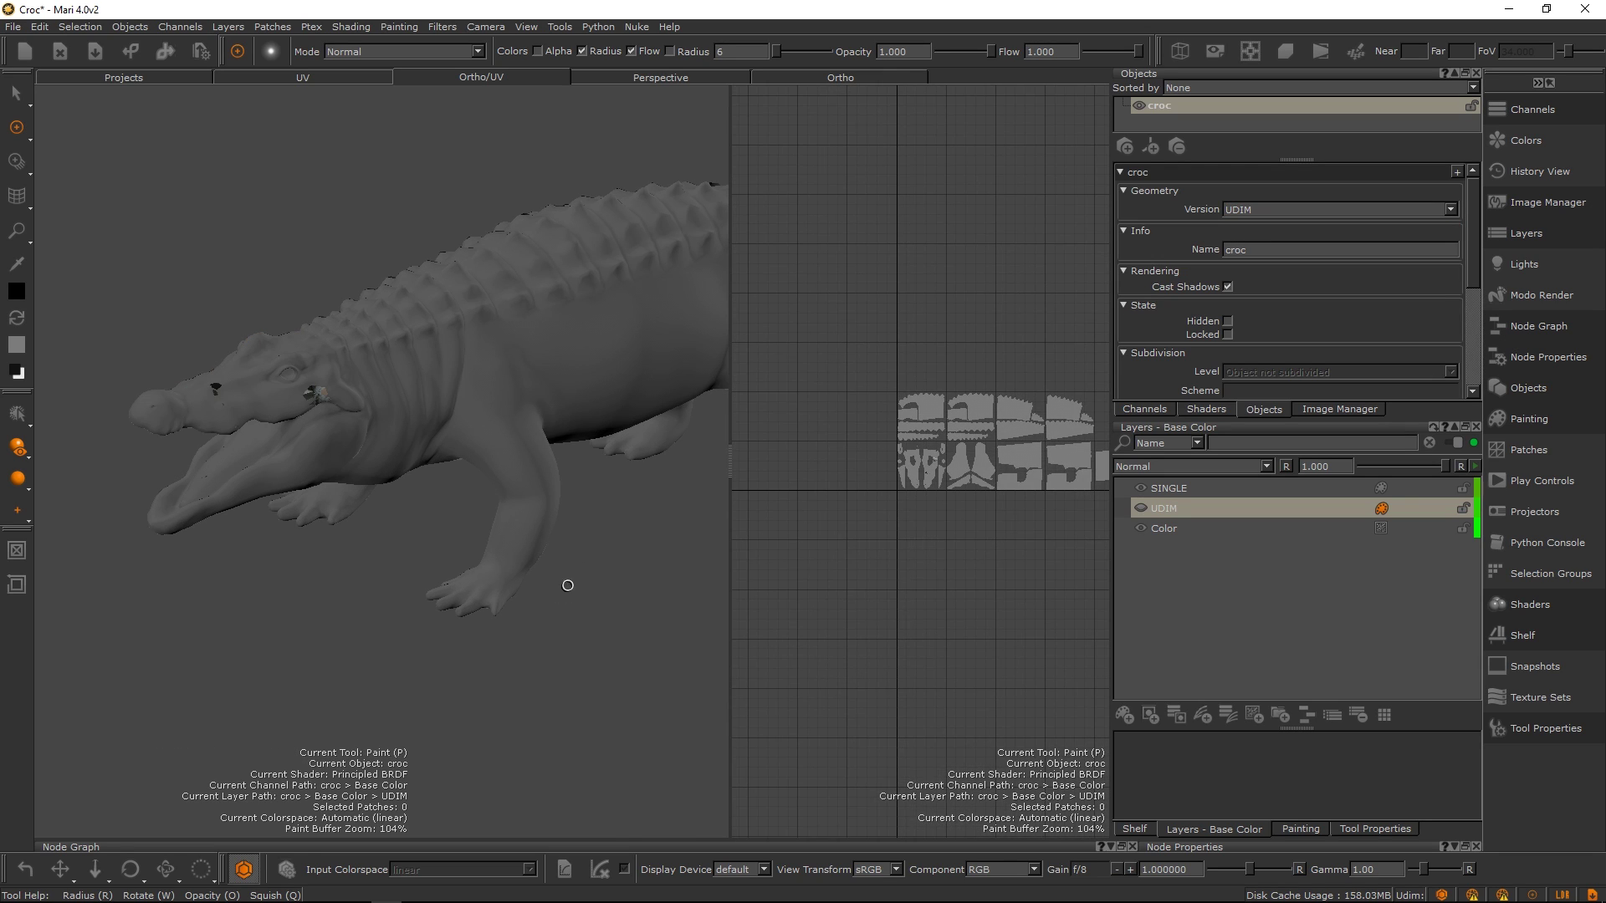
Select and isolate the front leg's UDIM patch, unhide the rest of the croc, and clear the selection.
{"action": "key", "text": "s"}
{"action": "mouse_move", "coordinate": [575, 559]}
{"action": "left_mouse_down"}
{"action": "mouse_move", "coordinate": [421, 652]}
{"action": "mouse_move", "coordinate": [548, 593]}
{"action": "mouse_move", "coordinate": [559, 567]}
{"action": "left_mouse_up"}
{"action": "key", "text": "shift+h"}
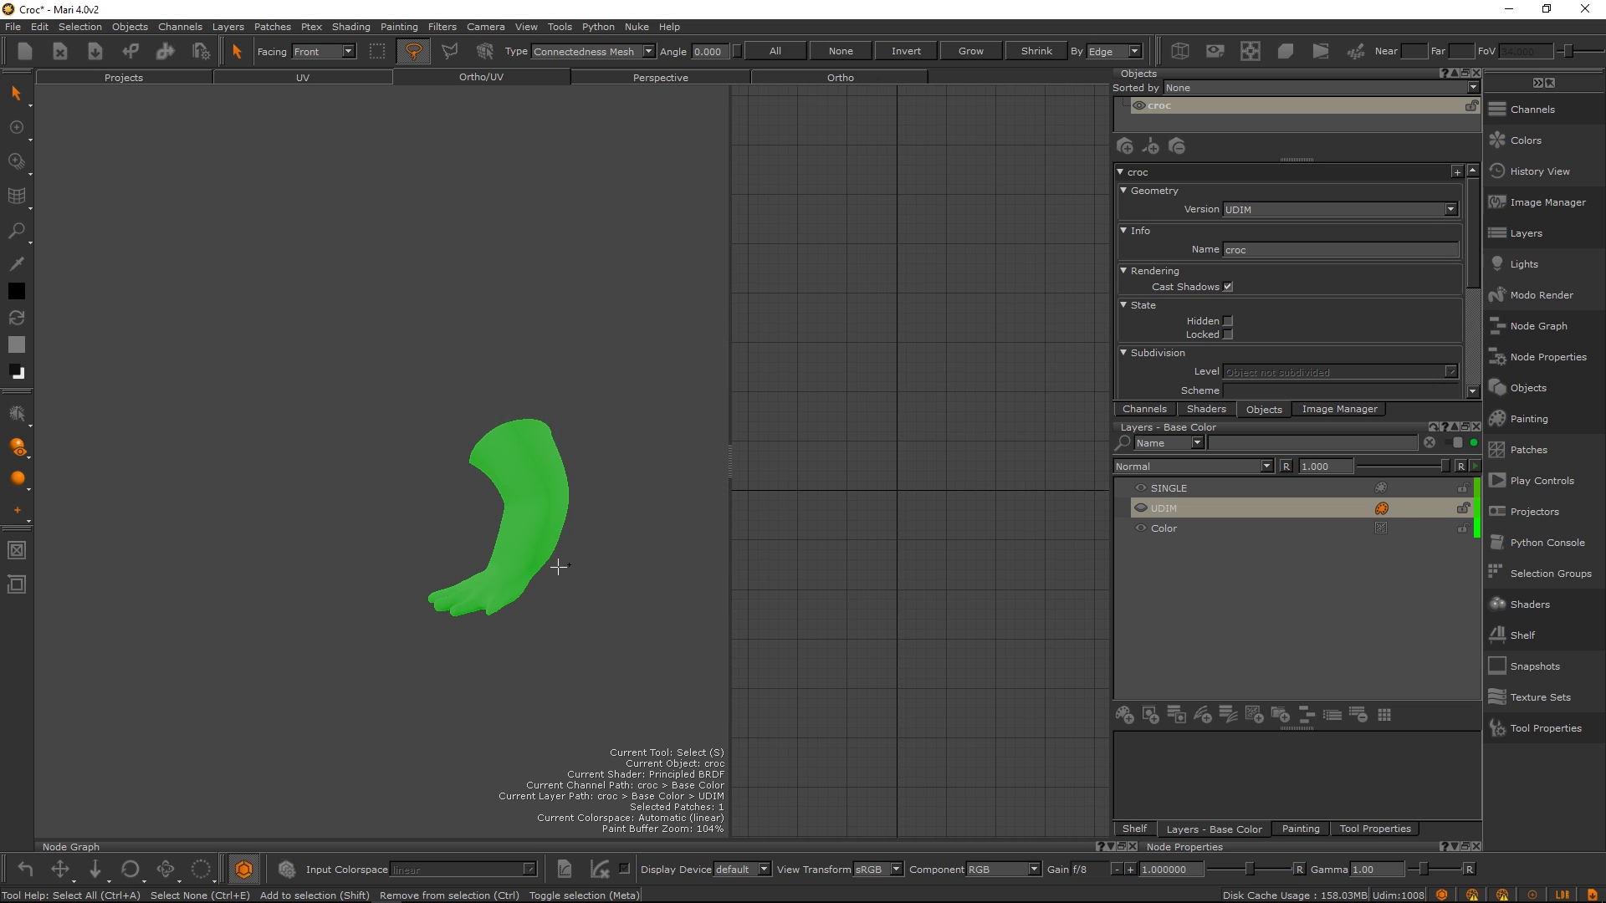
{"action": "scroll", "coordinate": [543, 575], "scroll_direction": "up", "scroll_amount": 2}
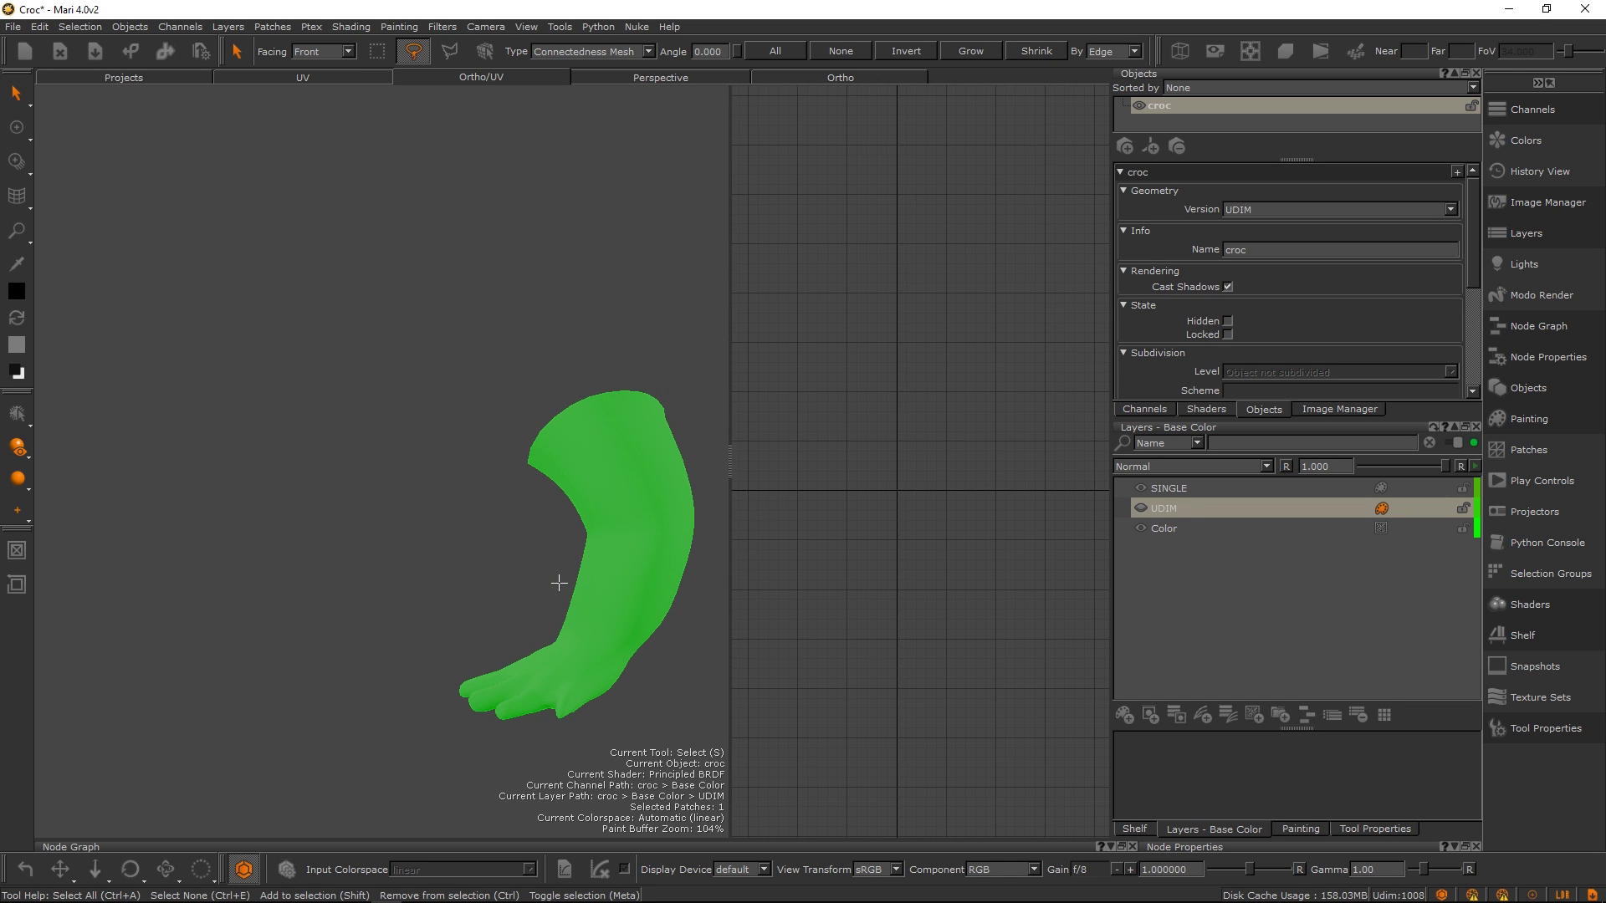
{"action": "key", "text": "ctrl+h"}
{"action": "scroll", "coordinate": [577, 623], "scroll_direction": "down", "scroll_amount": 2}
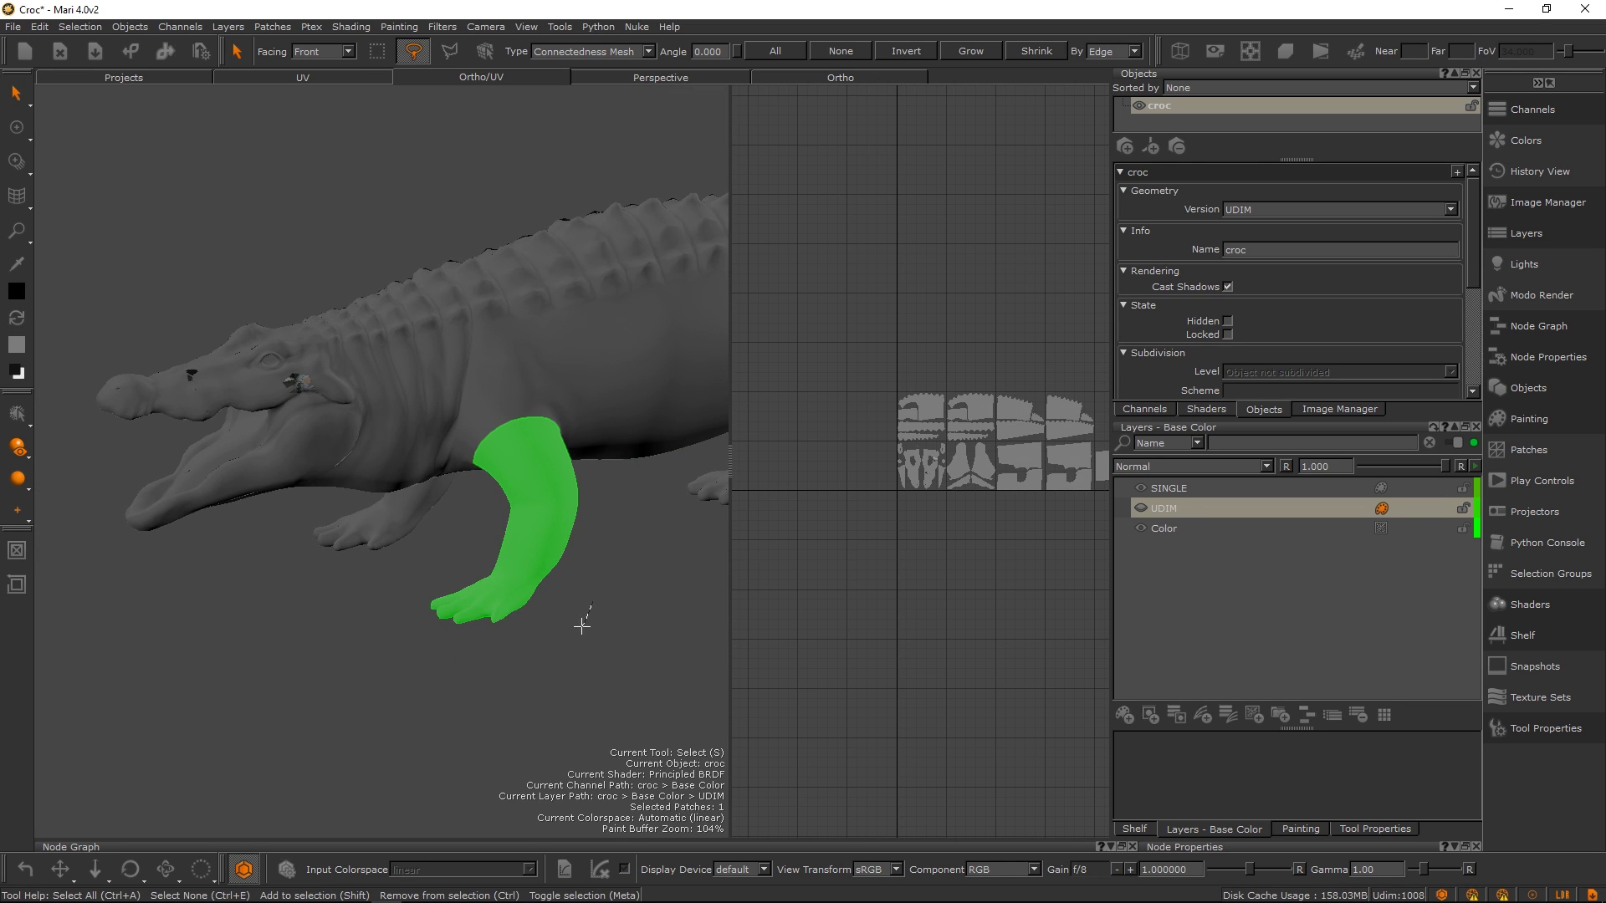
{"action": "key", "text": "ctrl+e"}
{"action": "scroll", "coordinate": [980, 443], "scroll_direction": "down", "scroll_amount": 2}
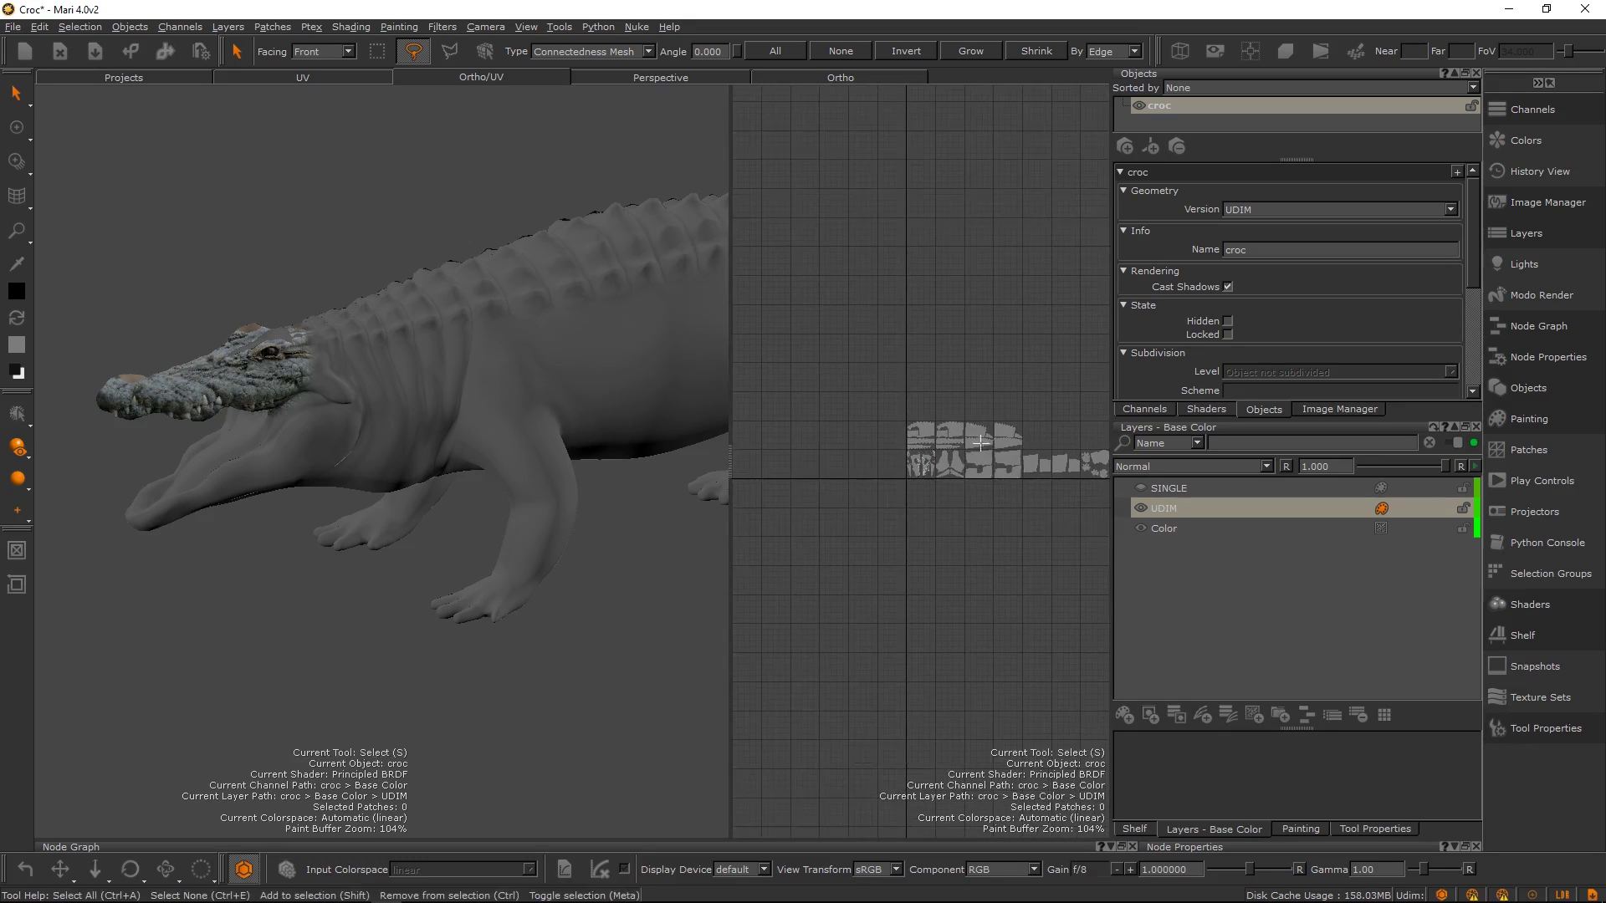
Select UDIM patches 1005 to 1010 in the UV view and hide them.
{"action": "middle_click_drag", "start_coordinate": [1051, 463], "coordinate": [955, 466], "text": "alt"}
{"action": "mouse_move", "coordinate": [1033, 470]}
{"action": "right_mouse_down", "text": "alt"}
{"action": "mouse_move", "coordinate": [1002, 477]}
{"action": "mouse_move", "coordinate": [1044, 463]}
{"action": "right_mouse_up", "text": "alt"}
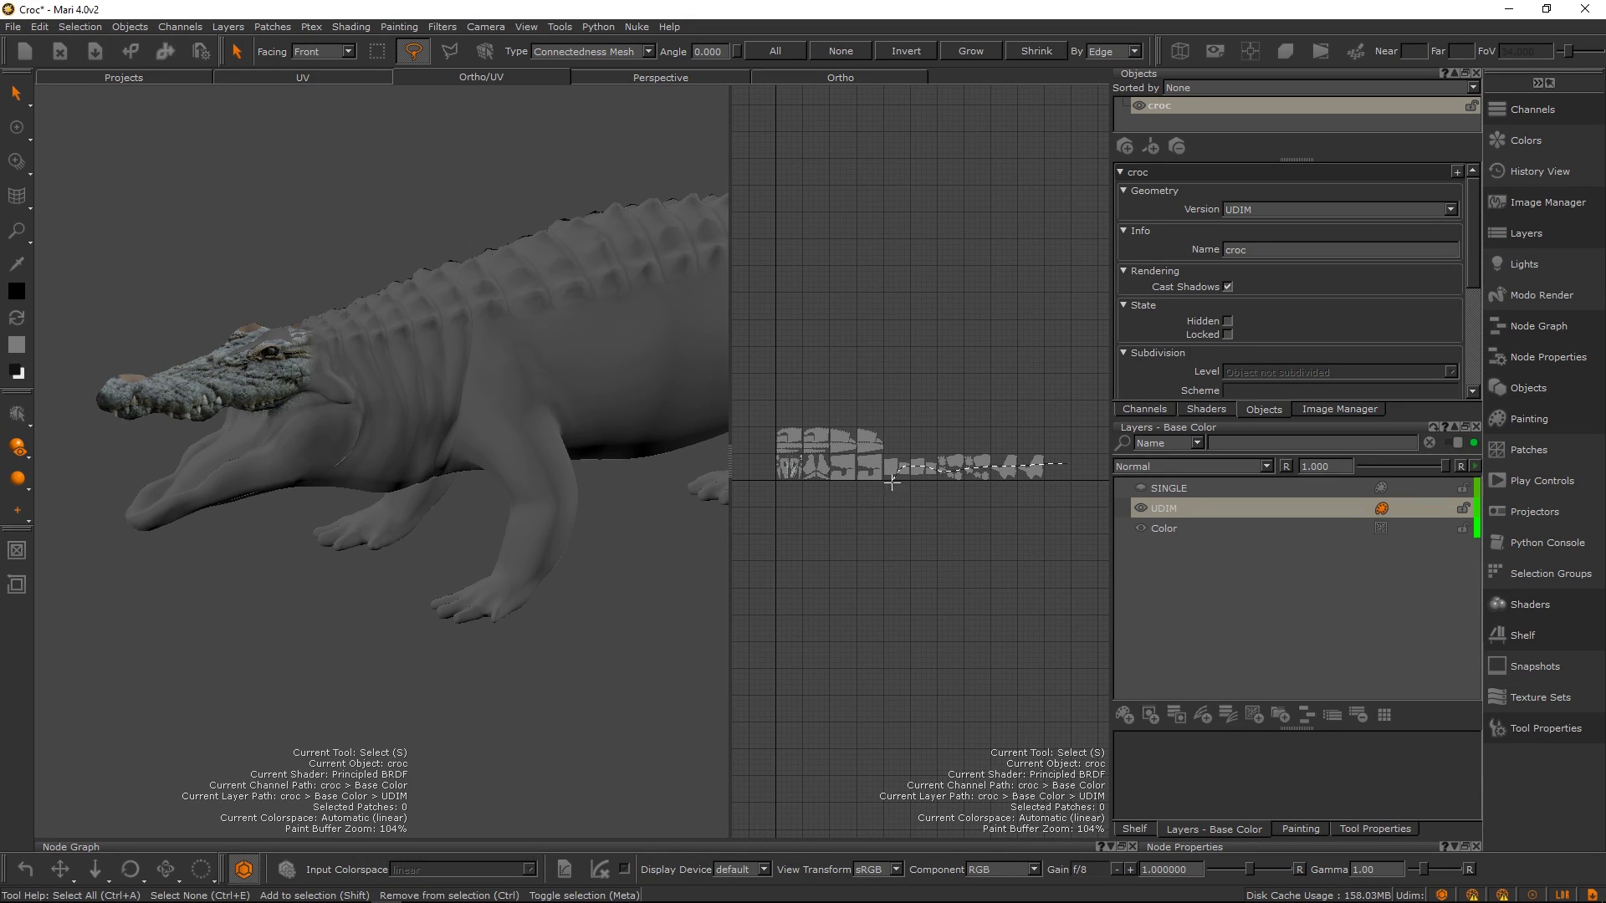
{"action": "left_click_drag", "start_coordinate": [892, 483], "coordinate": [900, 546]}
{"action": "key", "text": "h"}
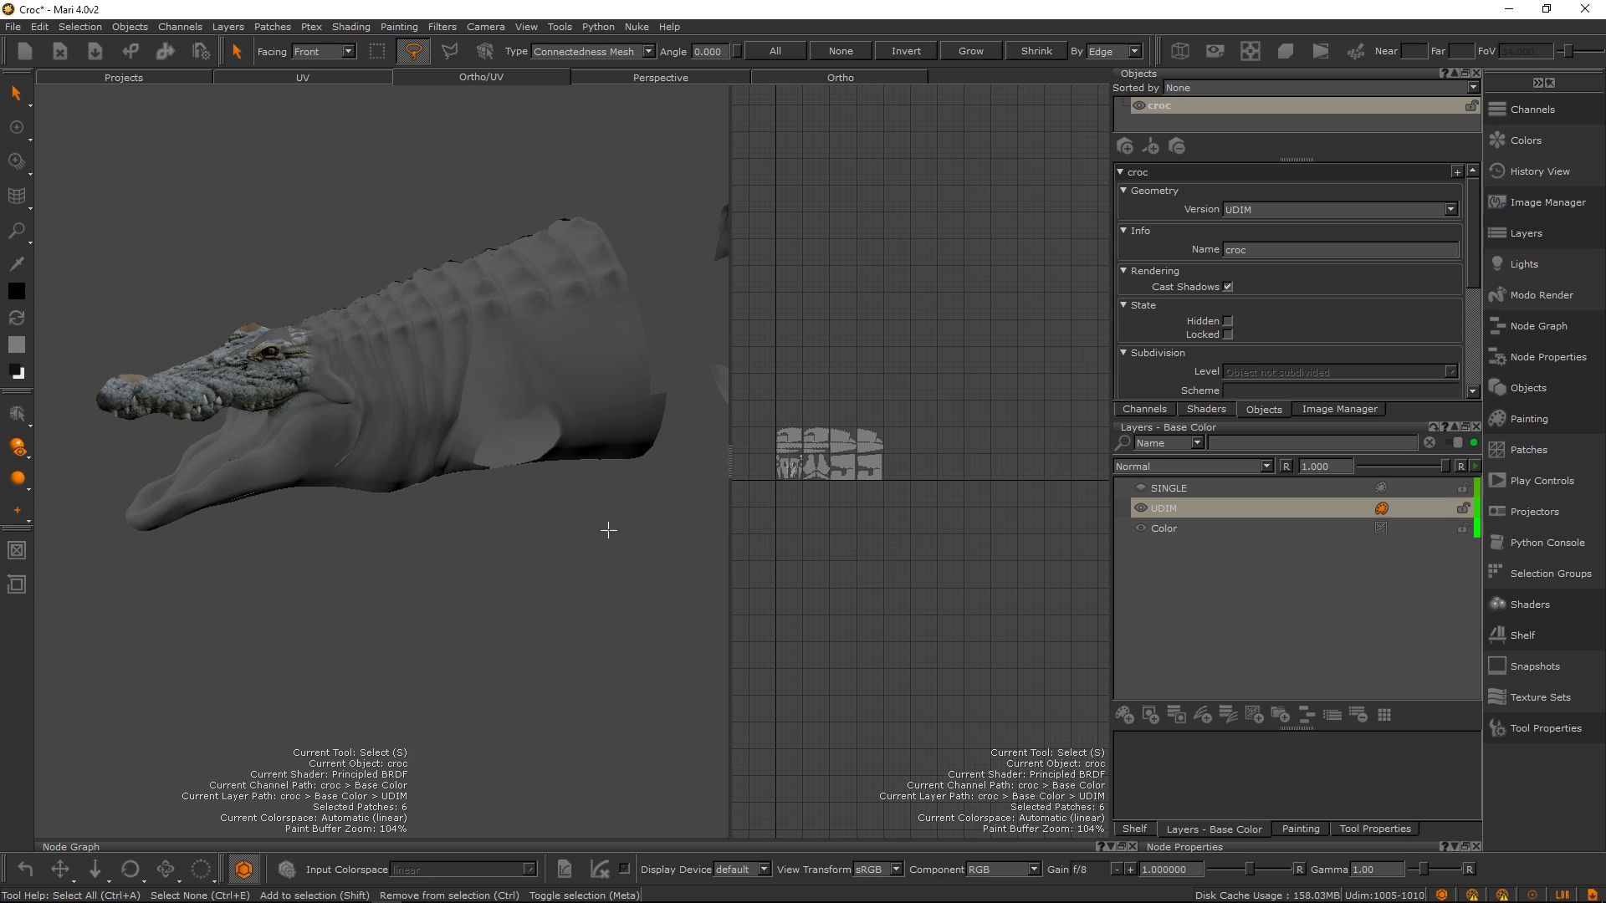
Select the head and front-body patches, UDIM 1001 to 1004, hide them too, and inspect the remaining hindquarters and tail.
{"action": "middle_click_drag", "start_coordinate": [670, 426], "coordinate": [462, 487], "text": "alt"}
{"action": "right_click_drag", "start_coordinate": [586, 494], "coordinate": [502, 501], "text": "alt"}
{"action": "middle_click_drag", "start_coordinate": [525, 493], "coordinate": [448, 517], "text": "alt"}
{"action": "right_click_drag", "start_coordinate": [448, 517], "coordinate": [481, 514], "text": "alt"}
{"action": "middle_click_drag", "start_coordinate": [481, 514], "coordinate": [560, 506], "text": "alt"}
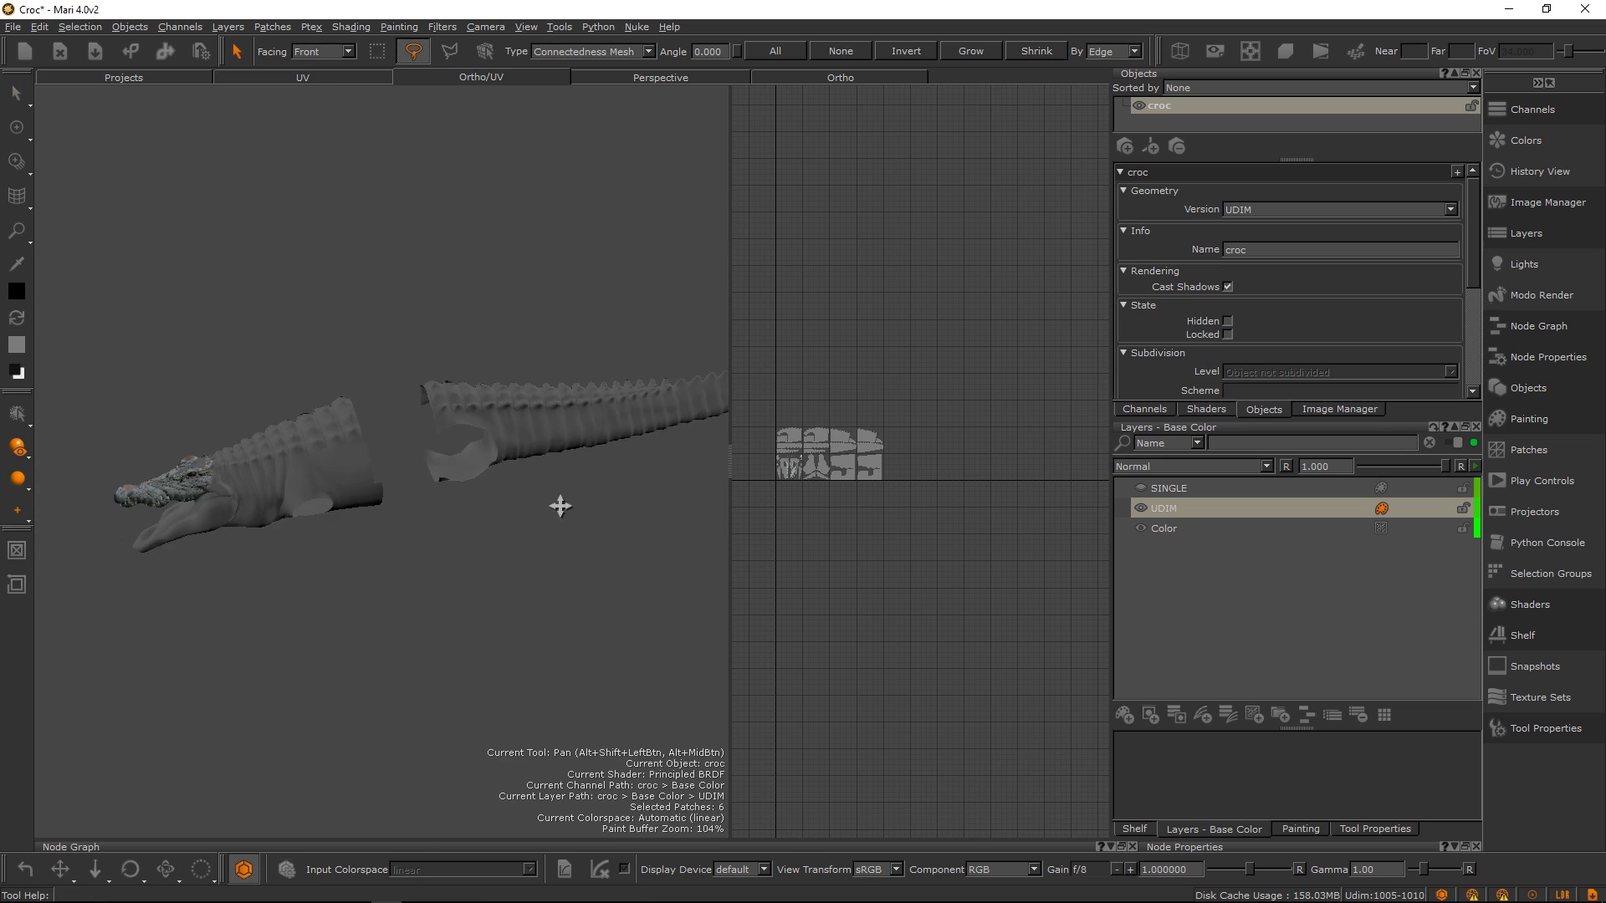
{"action": "key", "text": "s"}
{"action": "mouse_move", "coordinate": [466, 524]}
{"action": "left_mouse_down"}
{"action": "mouse_move", "coordinate": [101, 524]}
{"action": "mouse_move", "coordinate": [430, 591]}
{"action": "left_mouse_up"}
{"action": "key", "text": "h"}
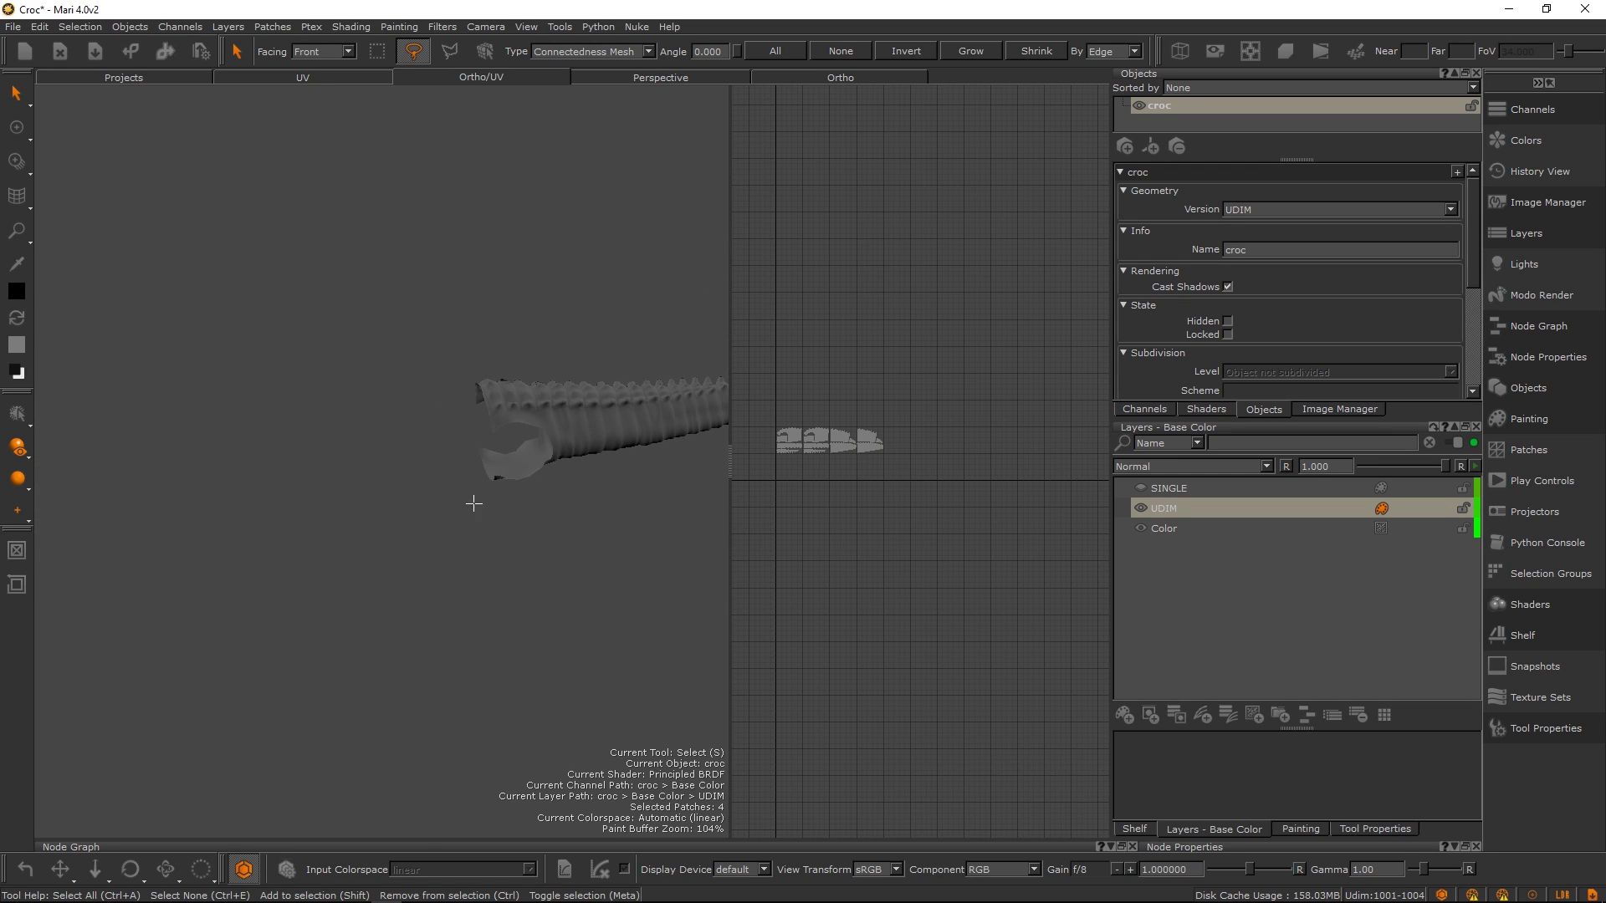
{"action": "mouse_move", "coordinate": [473, 503]}
{"action": "left_mouse_down", "text": "alt"}
{"action": "mouse_move", "coordinate": [595, 441]}
{"action": "mouse_move", "coordinate": [666, 476]}
{"action": "mouse_move", "coordinate": [444, 530]}
{"action": "mouse_move", "coordinate": [560, 438]}
{"action": "mouse_move", "coordinate": [510, 549]}
{"action": "mouse_move", "coordinate": [520, 602]}
{"action": "mouse_move", "coordinate": [419, 487]}
{"action": "mouse_move", "coordinate": [453, 496]}
{"action": "left_mouse_up", "text": "alt"}
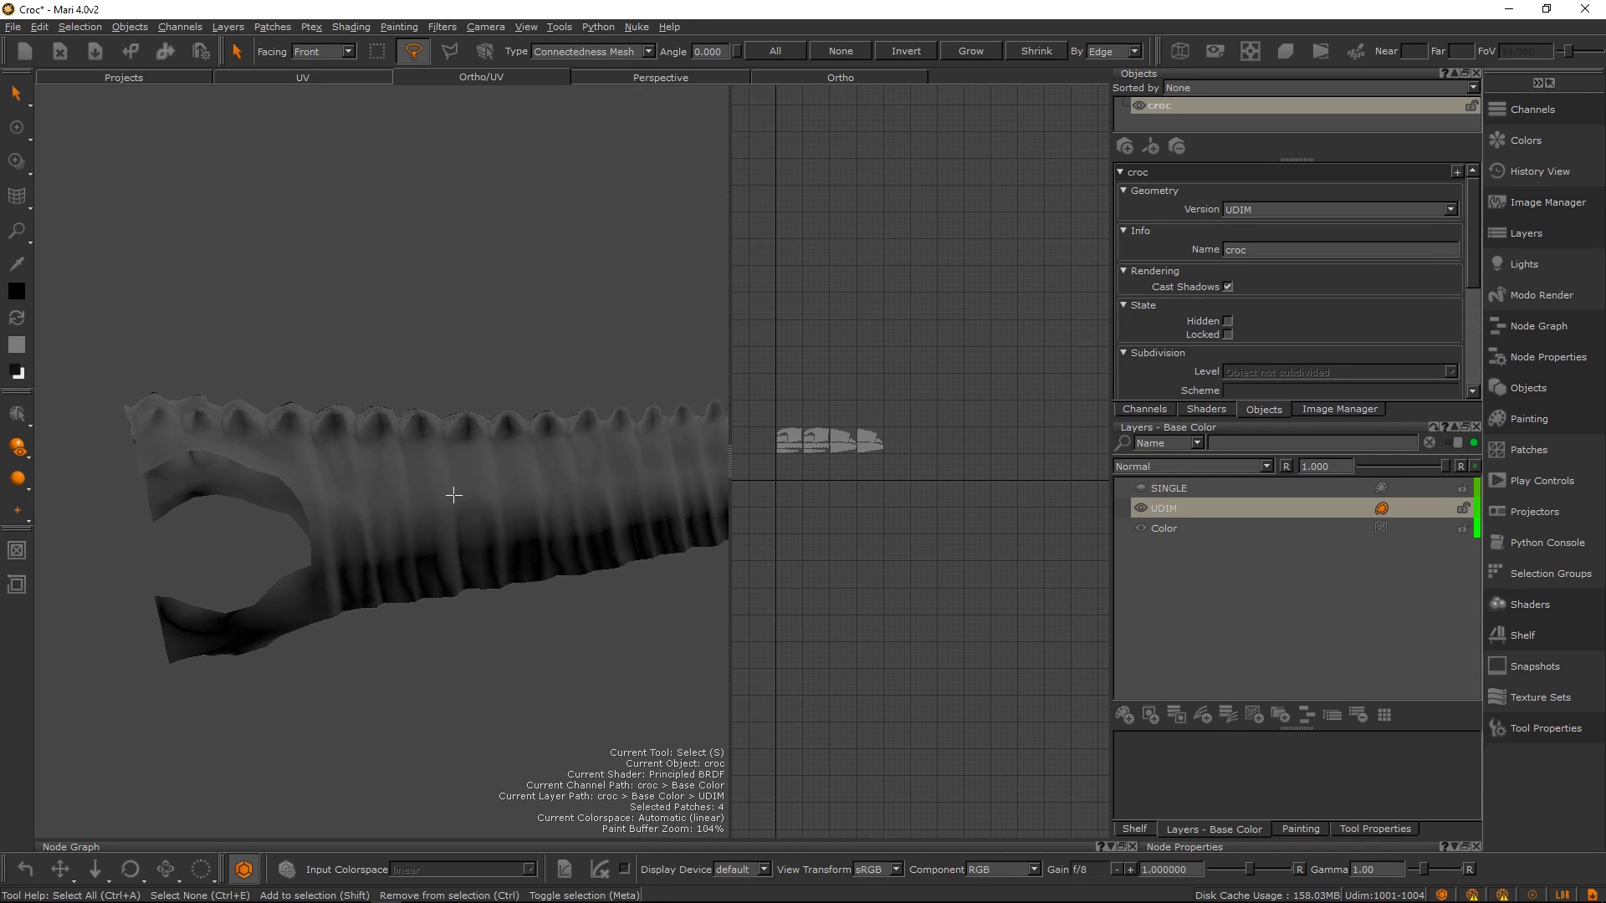
{"action": "middle_click_drag", "start_coordinate": [513, 510], "coordinate": [541, 505], "text": "alt"}
{"action": "right_click_drag", "start_coordinate": [541, 505], "coordinate": [473, 495], "text": "alt"}
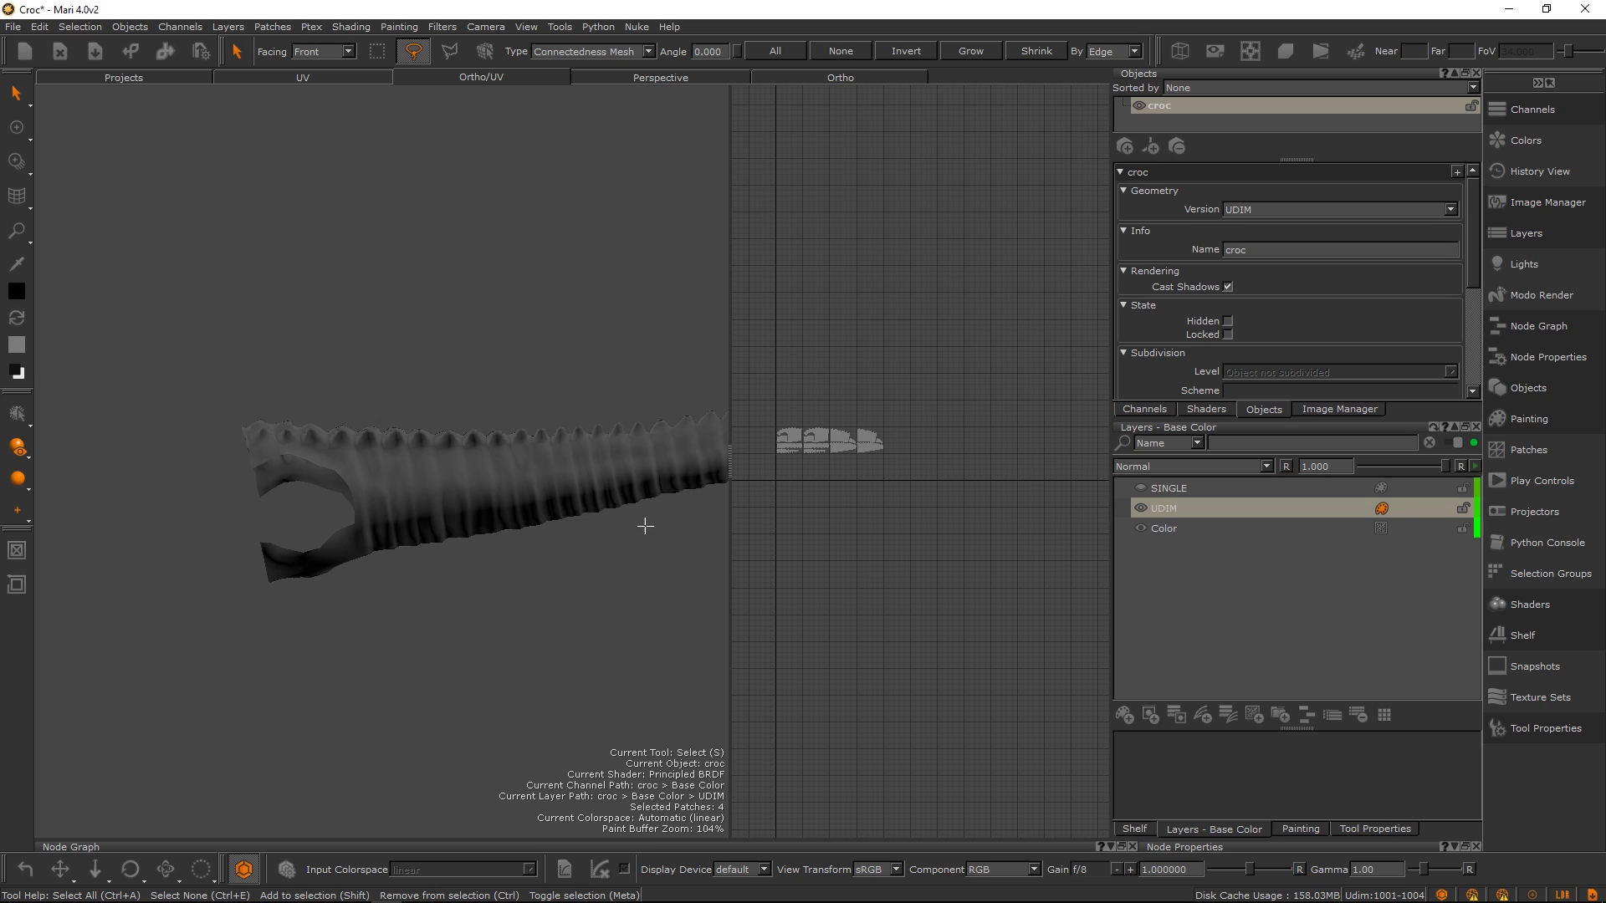
Unhide all of the croc's patches, check the selected front-body patches on the model, and clear the selection.
{"action": "key", "text": "shift+h"}
{"action": "middle_click_drag", "start_coordinate": [391, 462], "coordinate": [473, 415], "text": "alt"}
{"action": "left_click_drag", "start_coordinate": [474, 416], "coordinate": [534, 451], "text": "alt"}
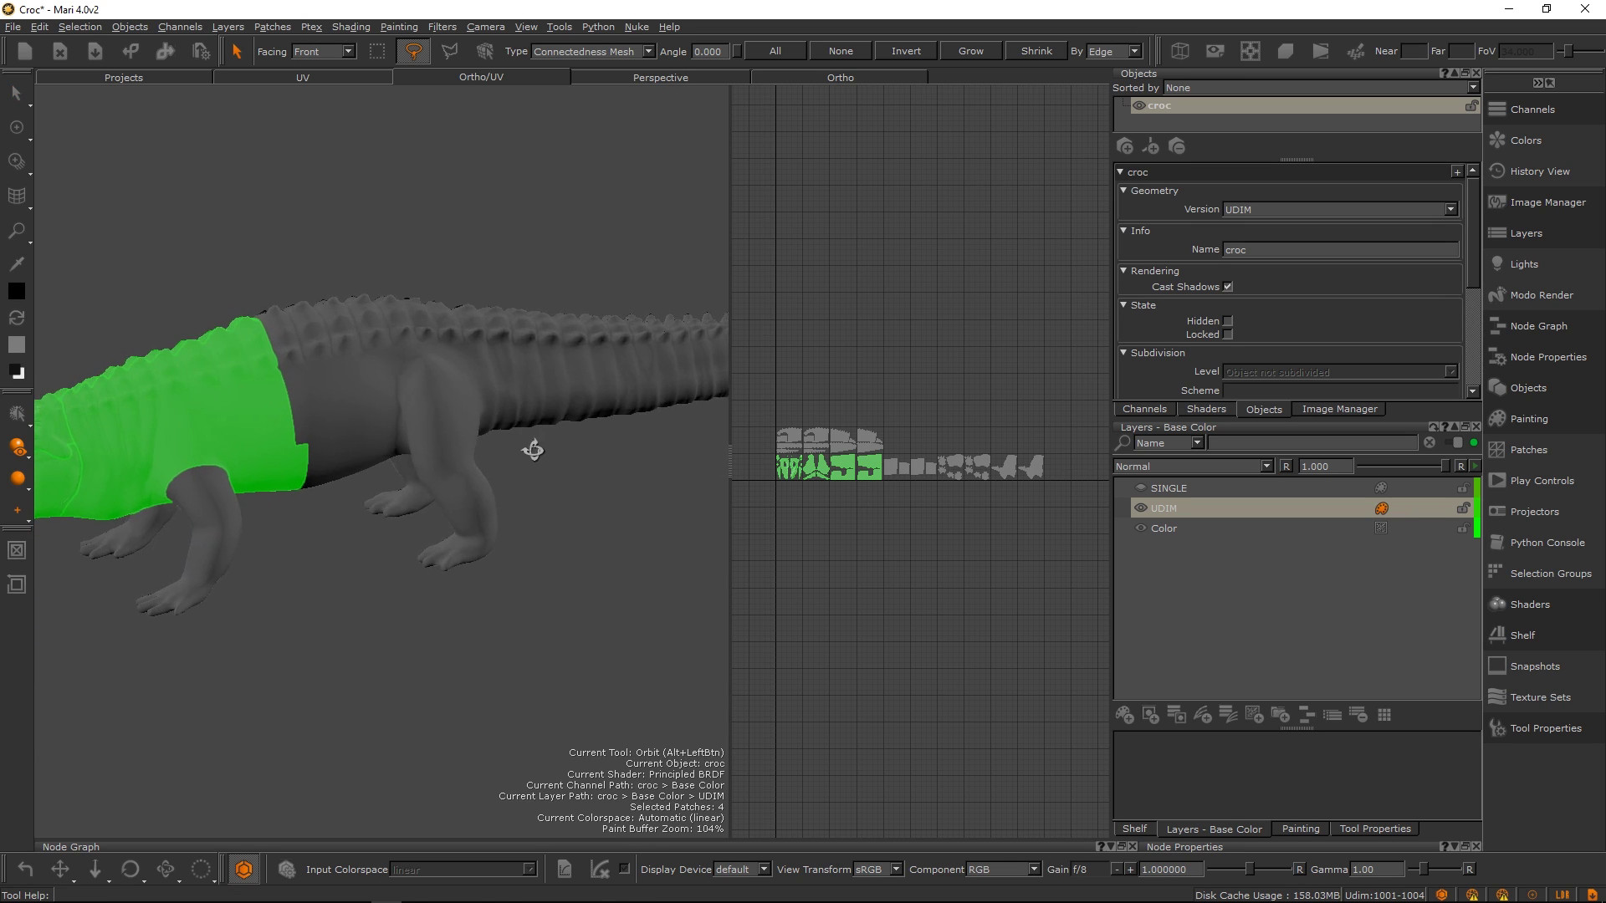
{"action": "middle_click_drag", "start_coordinate": [410, 477], "coordinate": [569, 432], "text": "alt"}
{"action": "right_click_drag", "start_coordinate": [568, 432], "coordinate": [509, 508], "text": "alt"}
{"action": "middle_click_drag", "start_coordinate": [510, 507], "coordinate": [726, 481], "text": "alt"}
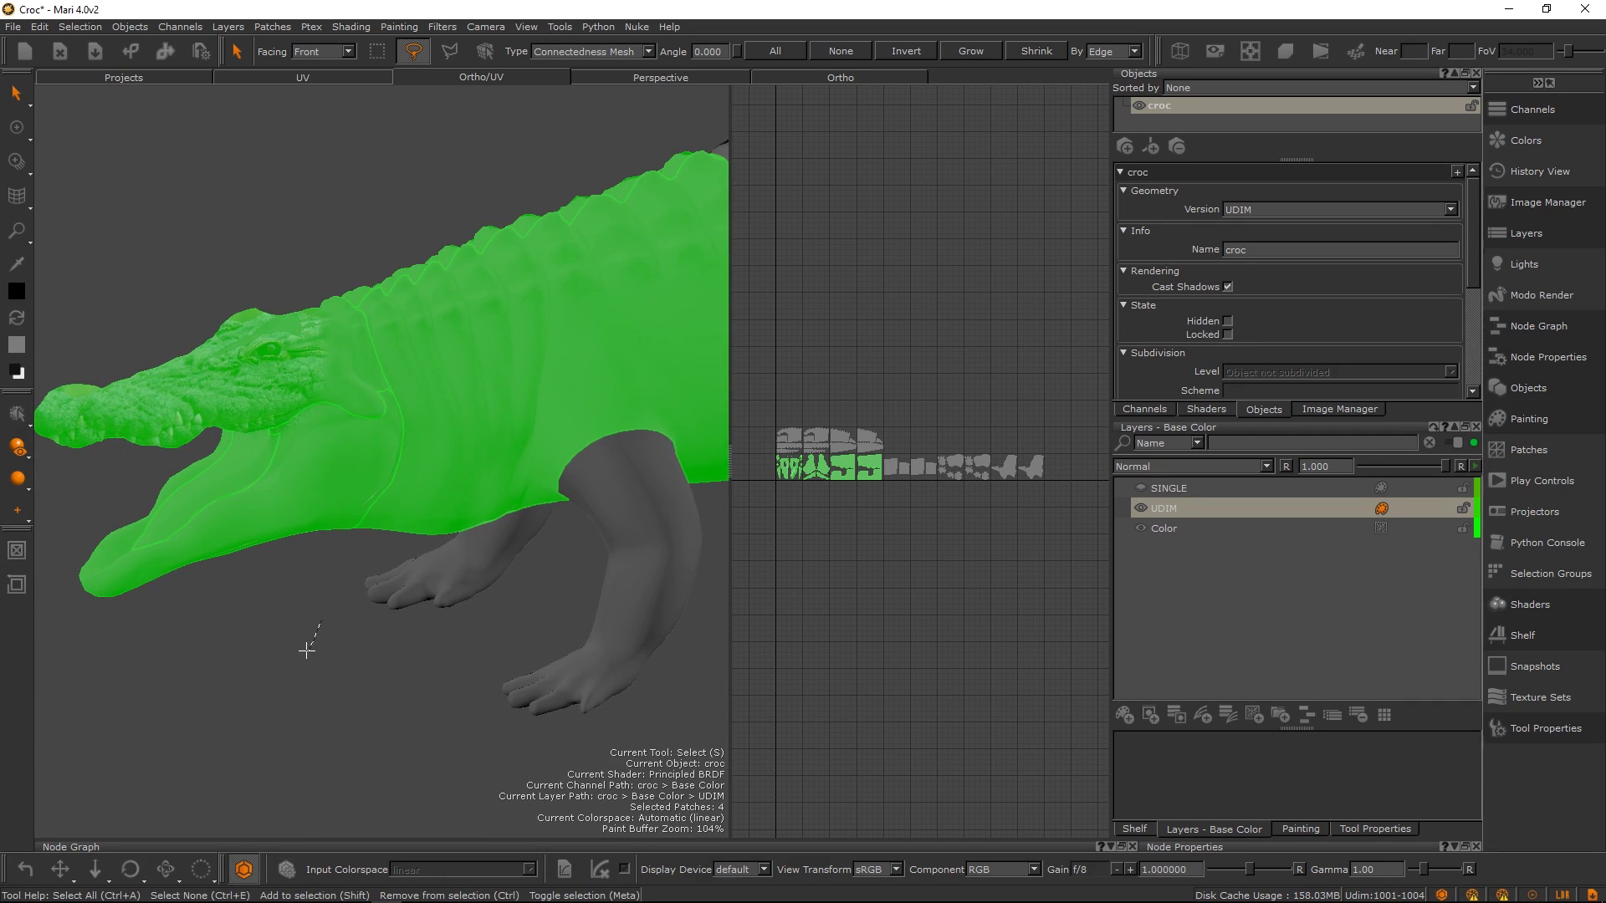
{"action": "key", "text": "ctrl+e"}
{"action": "middle_click_drag", "start_coordinate": [412, 519], "coordinate": [523, 477], "text": "alt"}
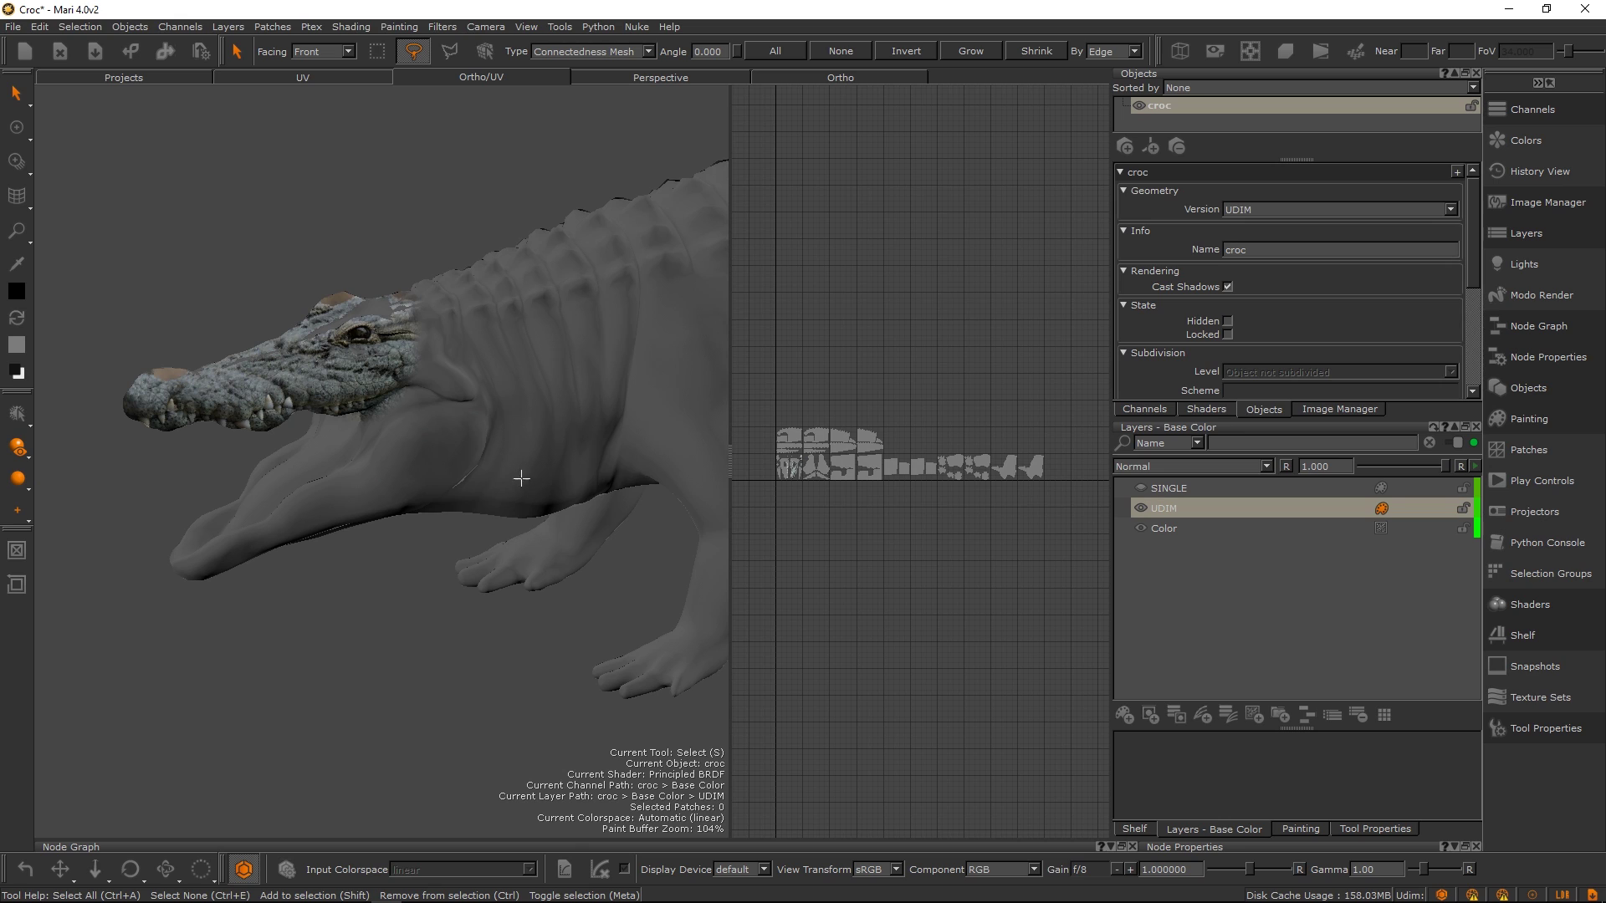
Widen the UV view beside the 3D view and enlarge the head and body UDIM tiles for inspection.
{"action": "left_click_drag", "start_coordinate": [724, 466], "coordinate": [592, 459]}
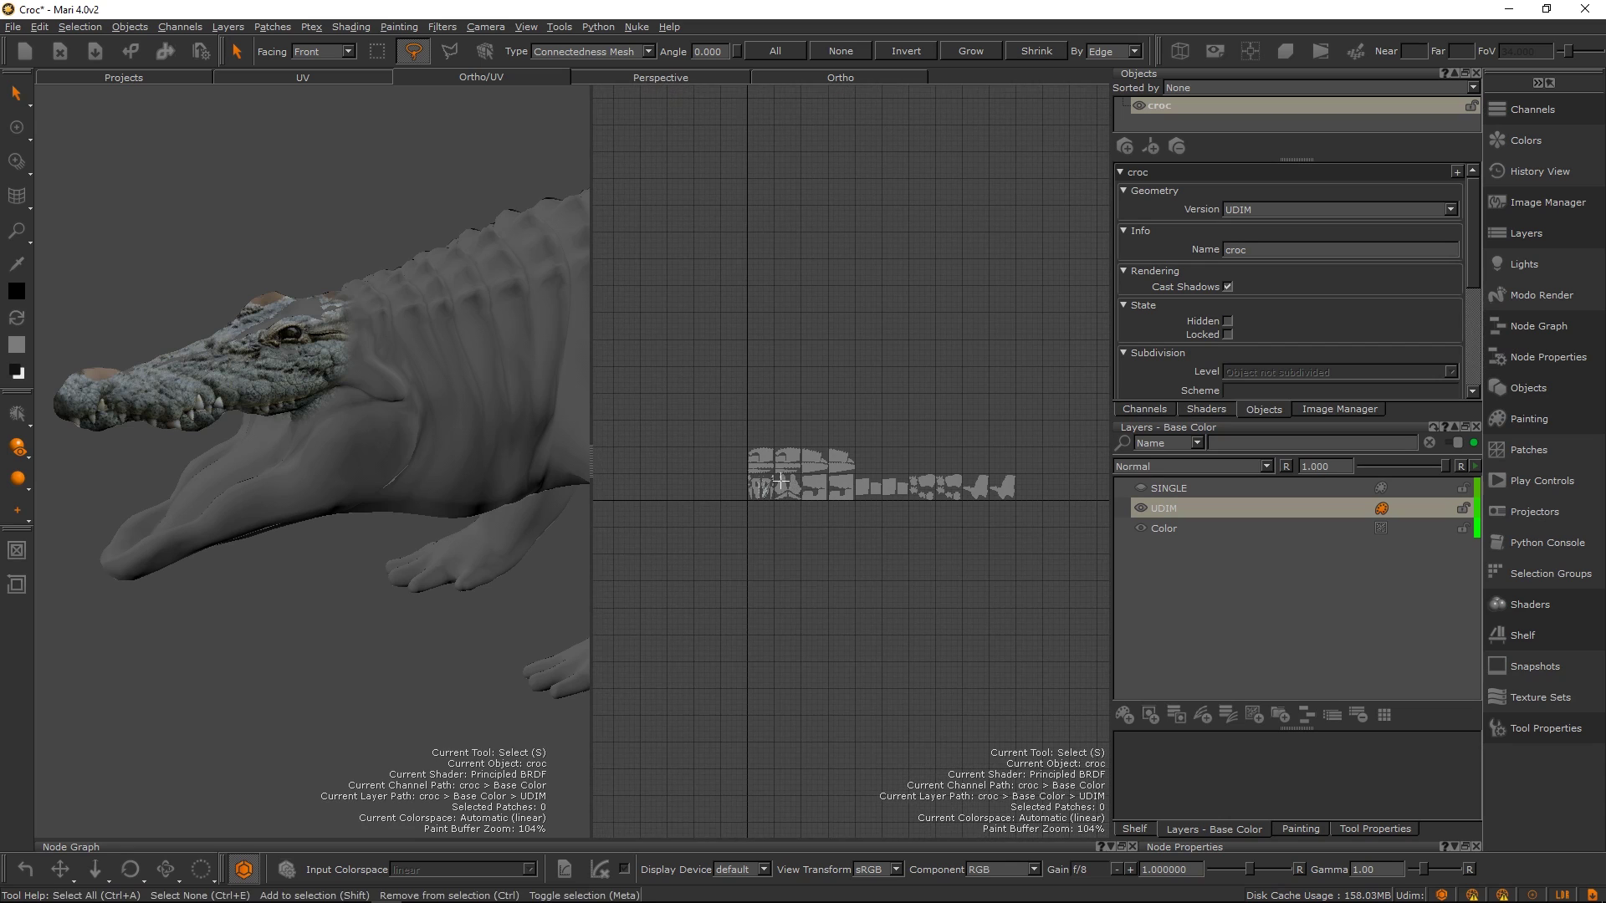
{"action": "scroll", "coordinate": [748, 460], "scroll_direction": "up", "scroll_amount": 3}
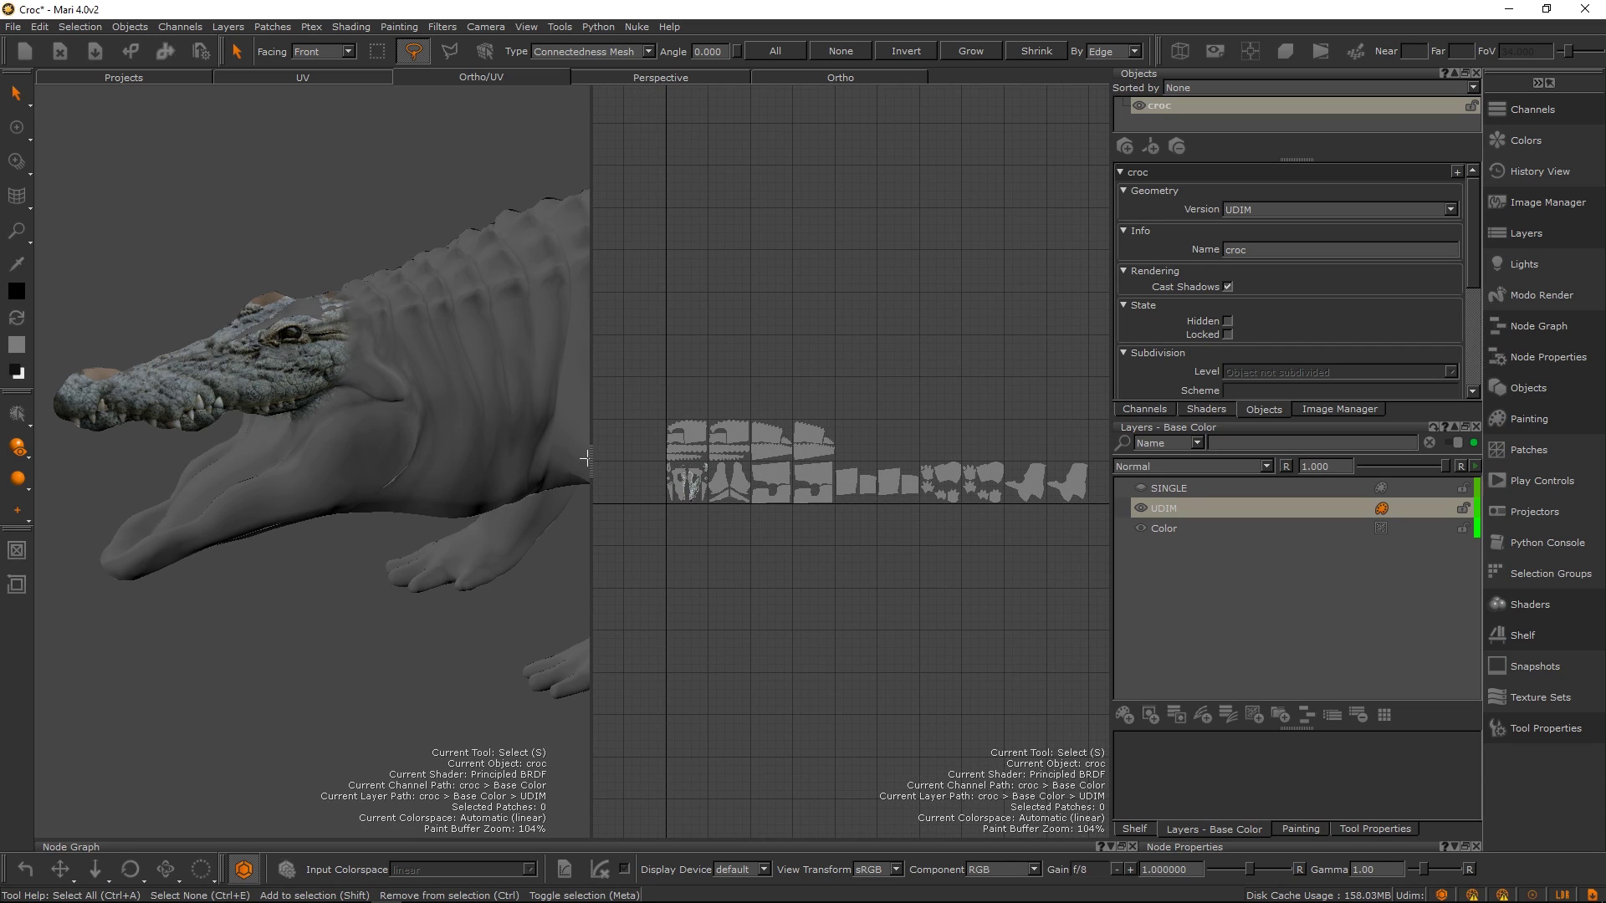
{"action": "left_click_drag", "start_coordinate": [592, 459], "coordinate": [495, 469]}
{"action": "scroll", "coordinate": [721, 512], "scroll_direction": "up", "scroll_amount": 7}
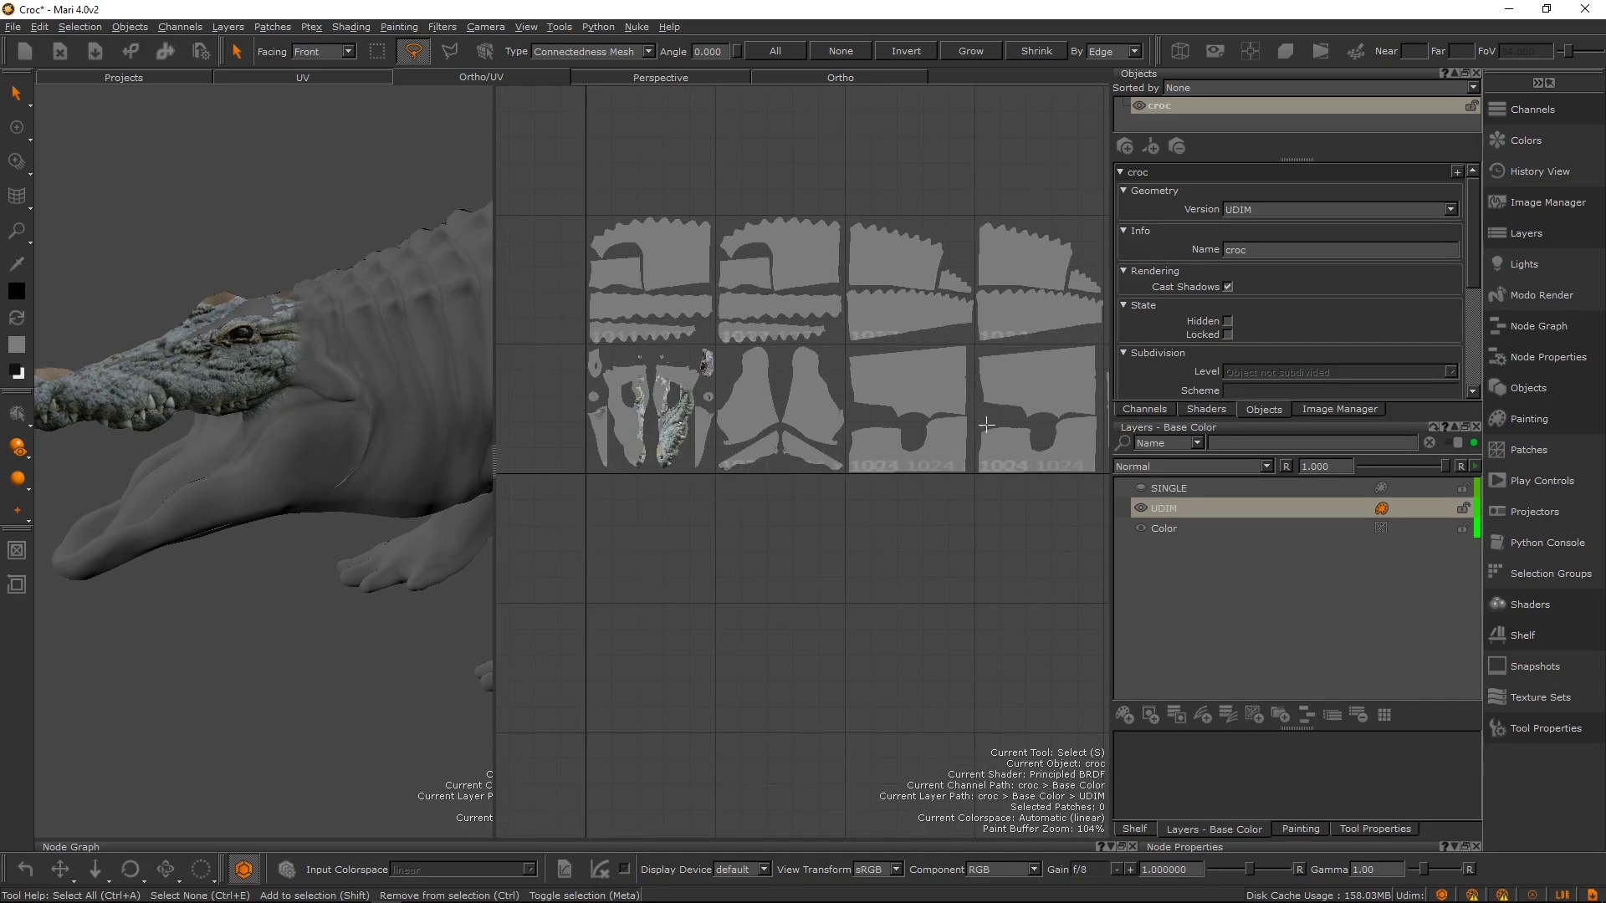
Examine the textured head patch, UDIM 1001, up close in the UV view and compare it with neighbouring tiles 1002, 1003 and 1011 to 1013.
{"action": "scroll", "coordinate": [839, 459], "scroll_direction": "up", "scroll_amount": 8}
{"action": "middle_click_drag", "start_coordinate": [523, 494], "coordinate": [871, 471], "text": "alt"}
{"action": "scroll", "coordinate": [743, 474], "scroll_direction": "down", "scroll_amount": 3}
{"action": "middle_click_drag", "start_coordinate": [578, 470], "coordinate": [744, 473], "text": "alt"}
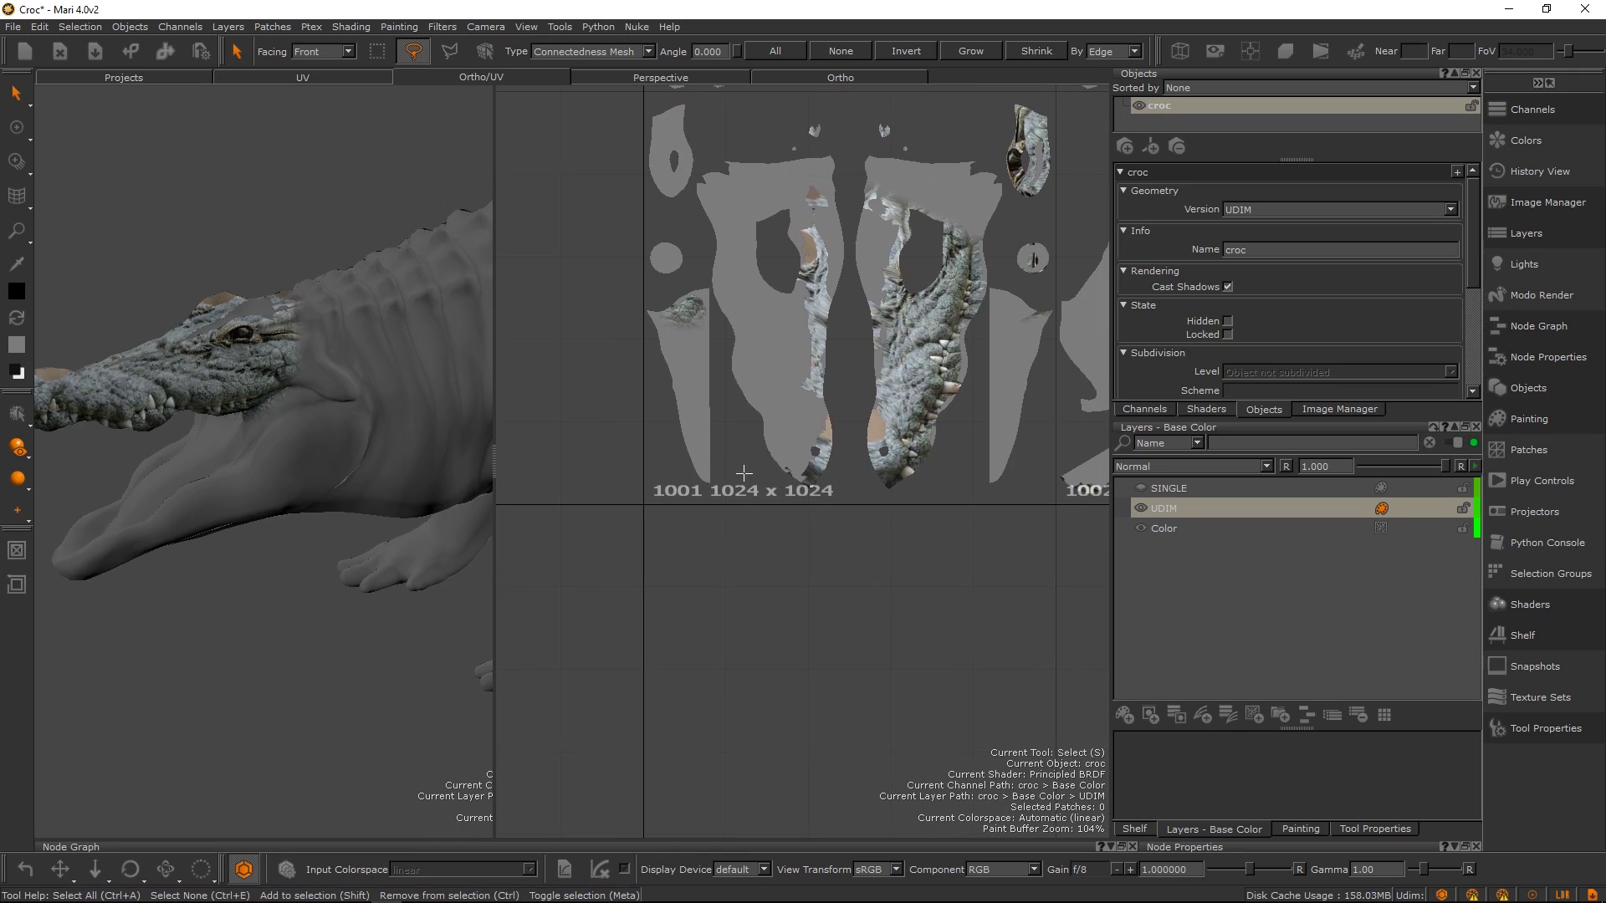
{"action": "mouse_move", "coordinate": [820, 365]}
{"action": "middle_mouse_down"}
{"action": "mouse_move", "coordinate": [832, 527]}
{"action": "mouse_move", "coordinate": [652, 539]}
{"action": "mouse_move", "coordinate": [849, 549]}
{"action": "middle_mouse_up"}
{"action": "scroll", "coordinate": [849, 549], "scroll_direction": "down", "scroll_amount": 5}
{"action": "scroll", "coordinate": [822, 504], "scroll_direction": "up", "scroll_amount": 2}
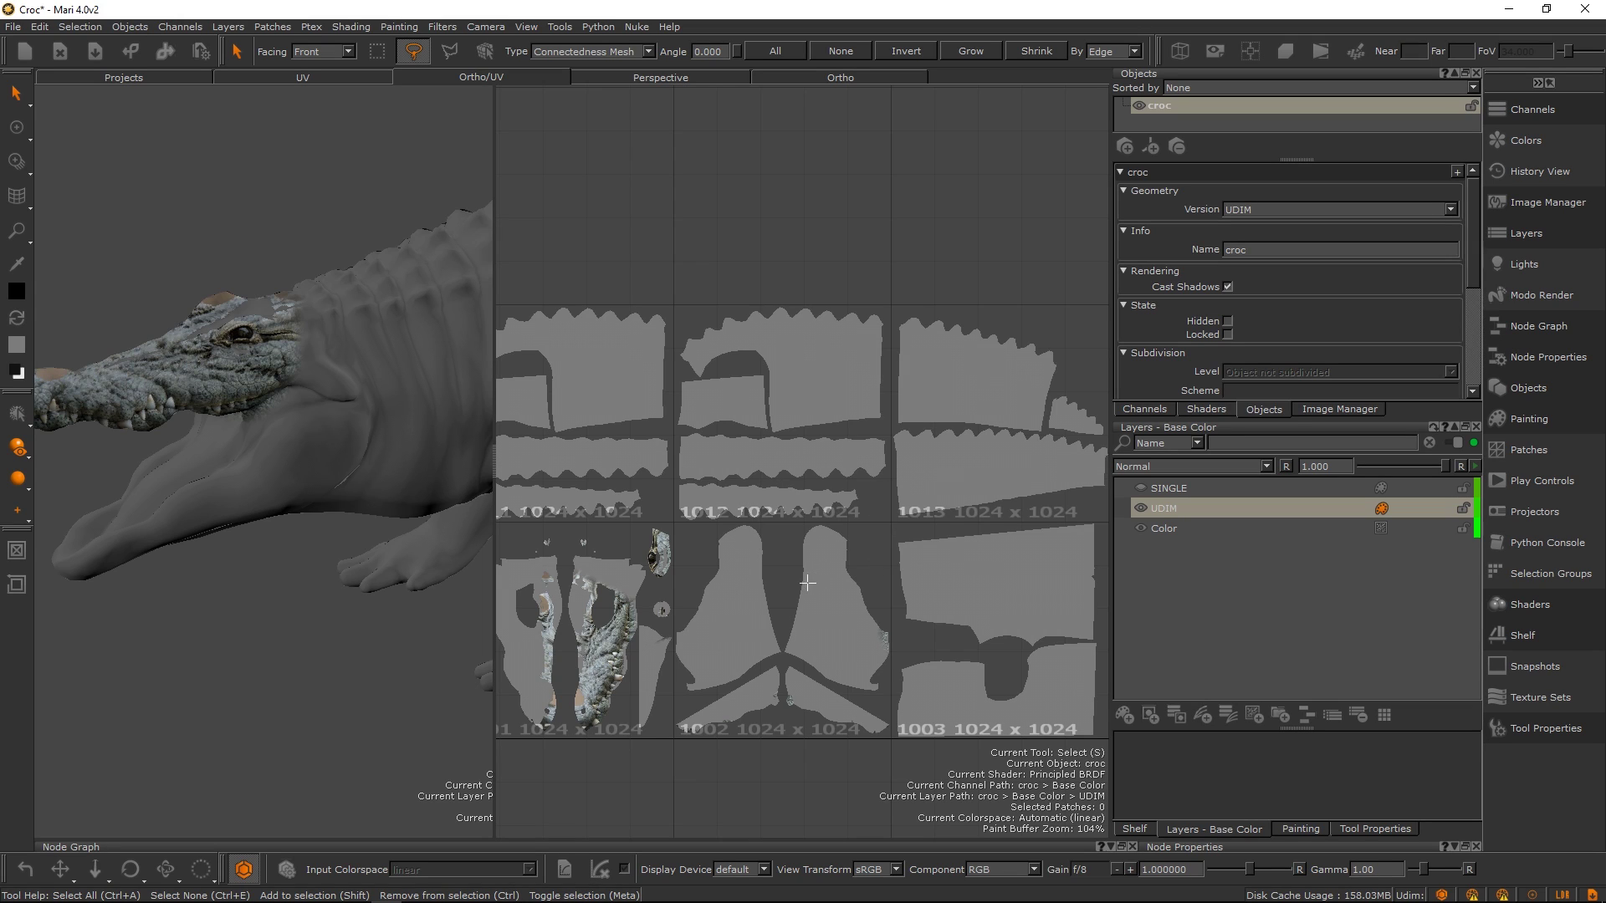
{"action": "middle_click_drag", "start_coordinate": [807, 583], "coordinate": [828, 484]}
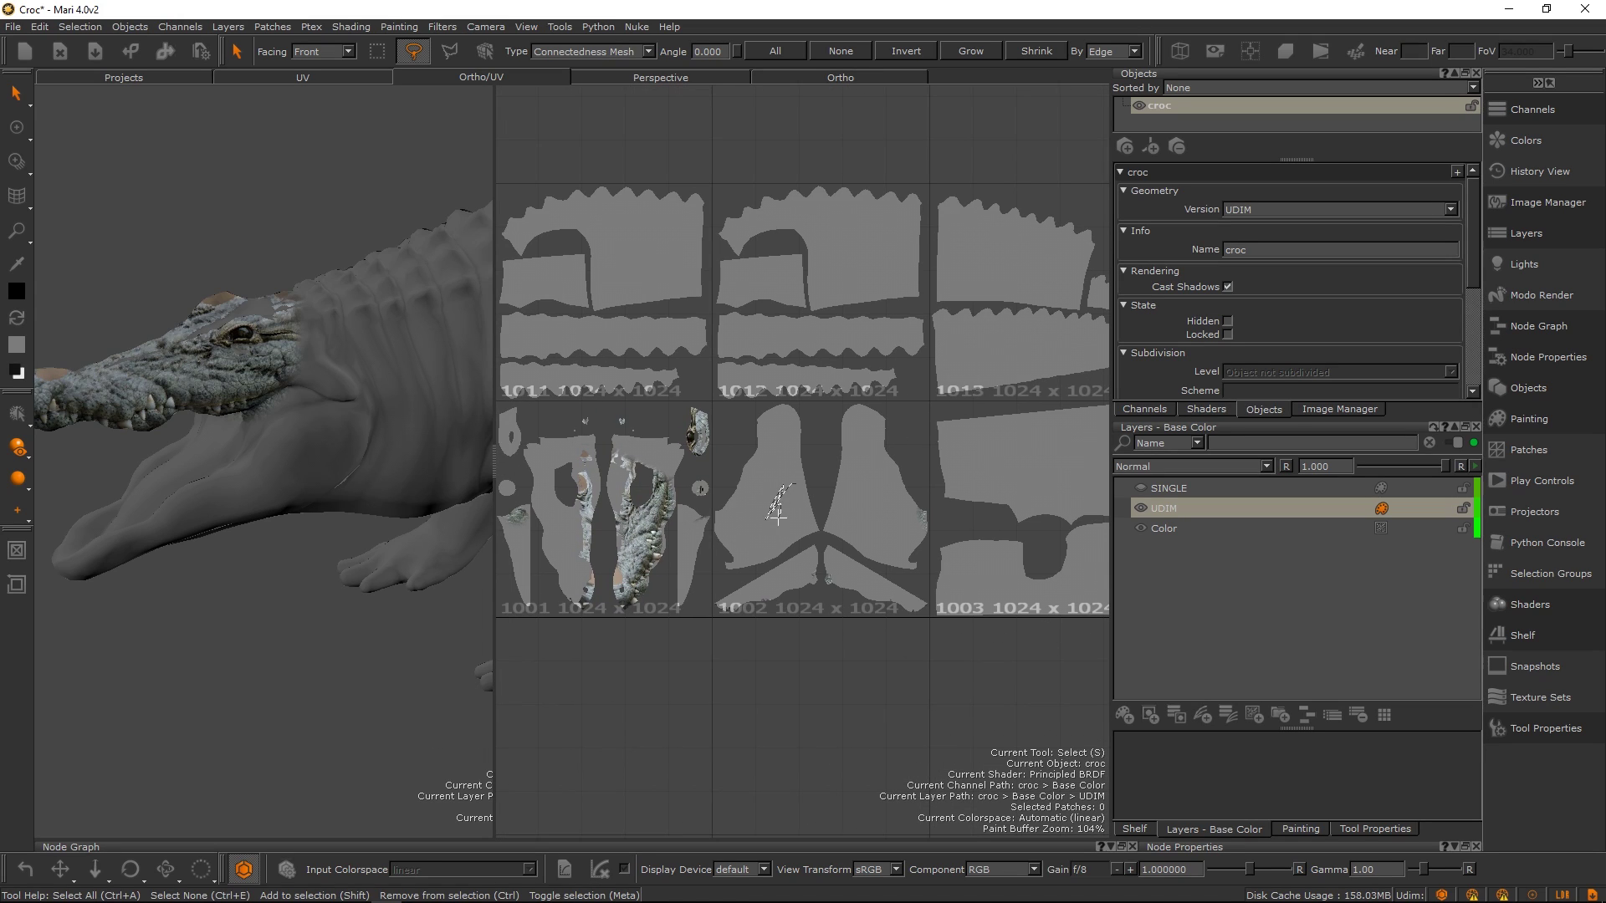
{"action": "left_click_drag", "start_coordinate": [777, 516], "coordinate": [778, 519]}
{"action": "left_click_drag", "start_coordinate": [752, 749], "coordinate": [759, 691]}
Review the croc's complete UDIM layout in the UV view, from the head tile across to the last tile in the row.
{"action": "scroll", "coordinate": [912, 548], "scroll_direction": "down", "scroll_amount": 3}
{"action": "middle_click_drag", "start_coordinate": [894, 508], "coordinate": [861, 520], "text": "alt"}
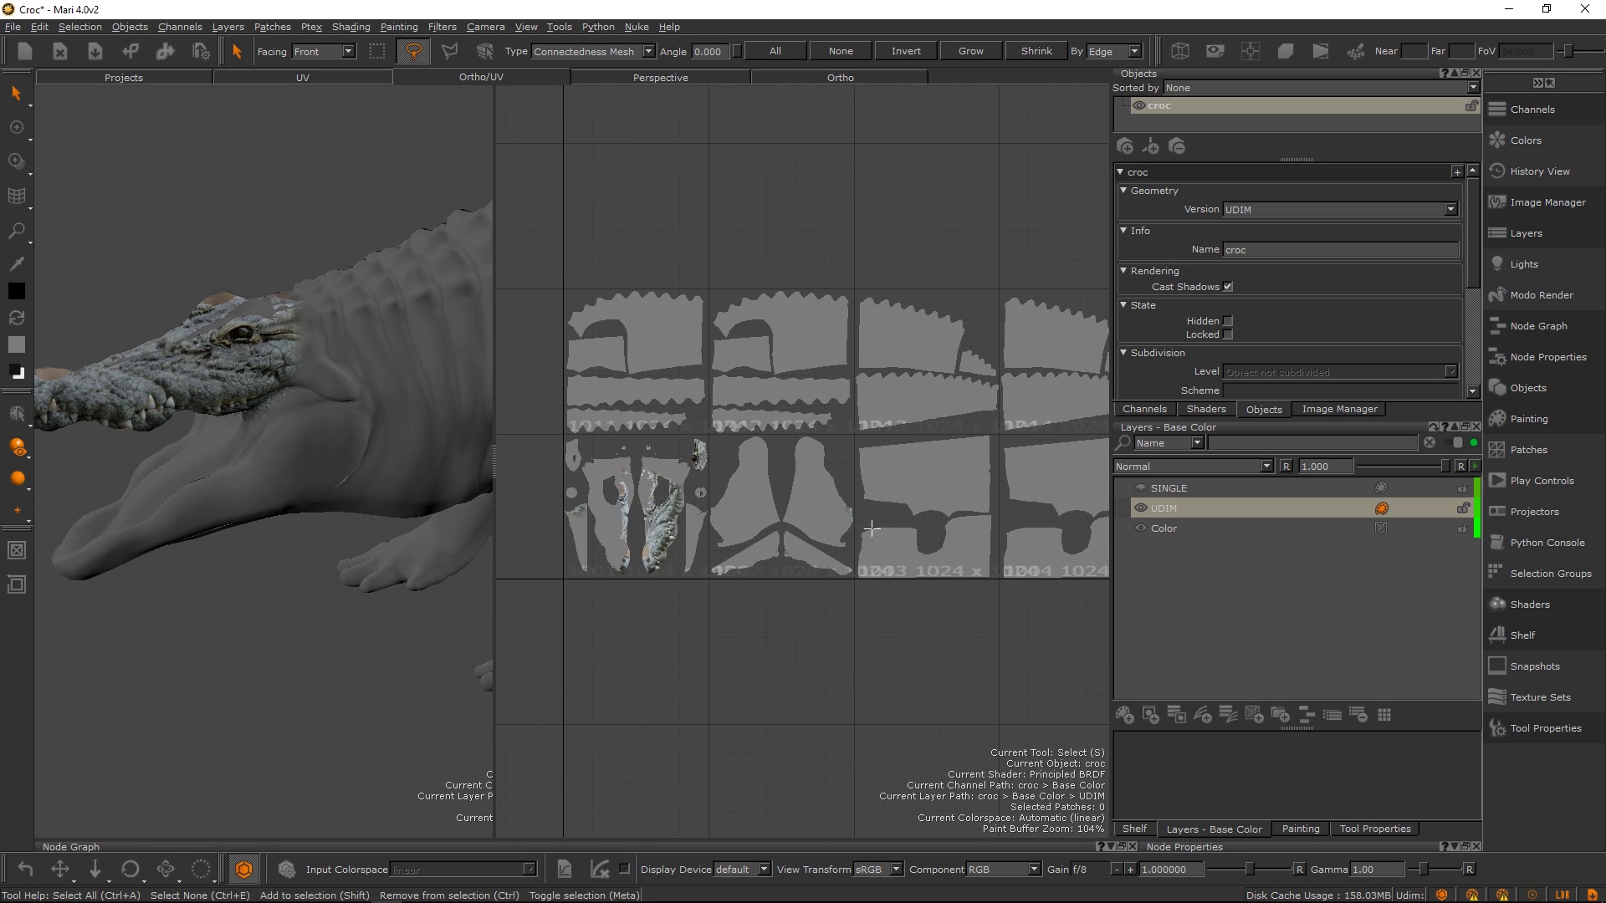
{"action": "right_click_drag", "start_coordinate": [914, 522], "coordinate": [853, 516], "text": "alt"}
{"action": "middle_click_drag", "start_coordinate": [854, 516], "coordinate": [824, 533], "text": "alt"}
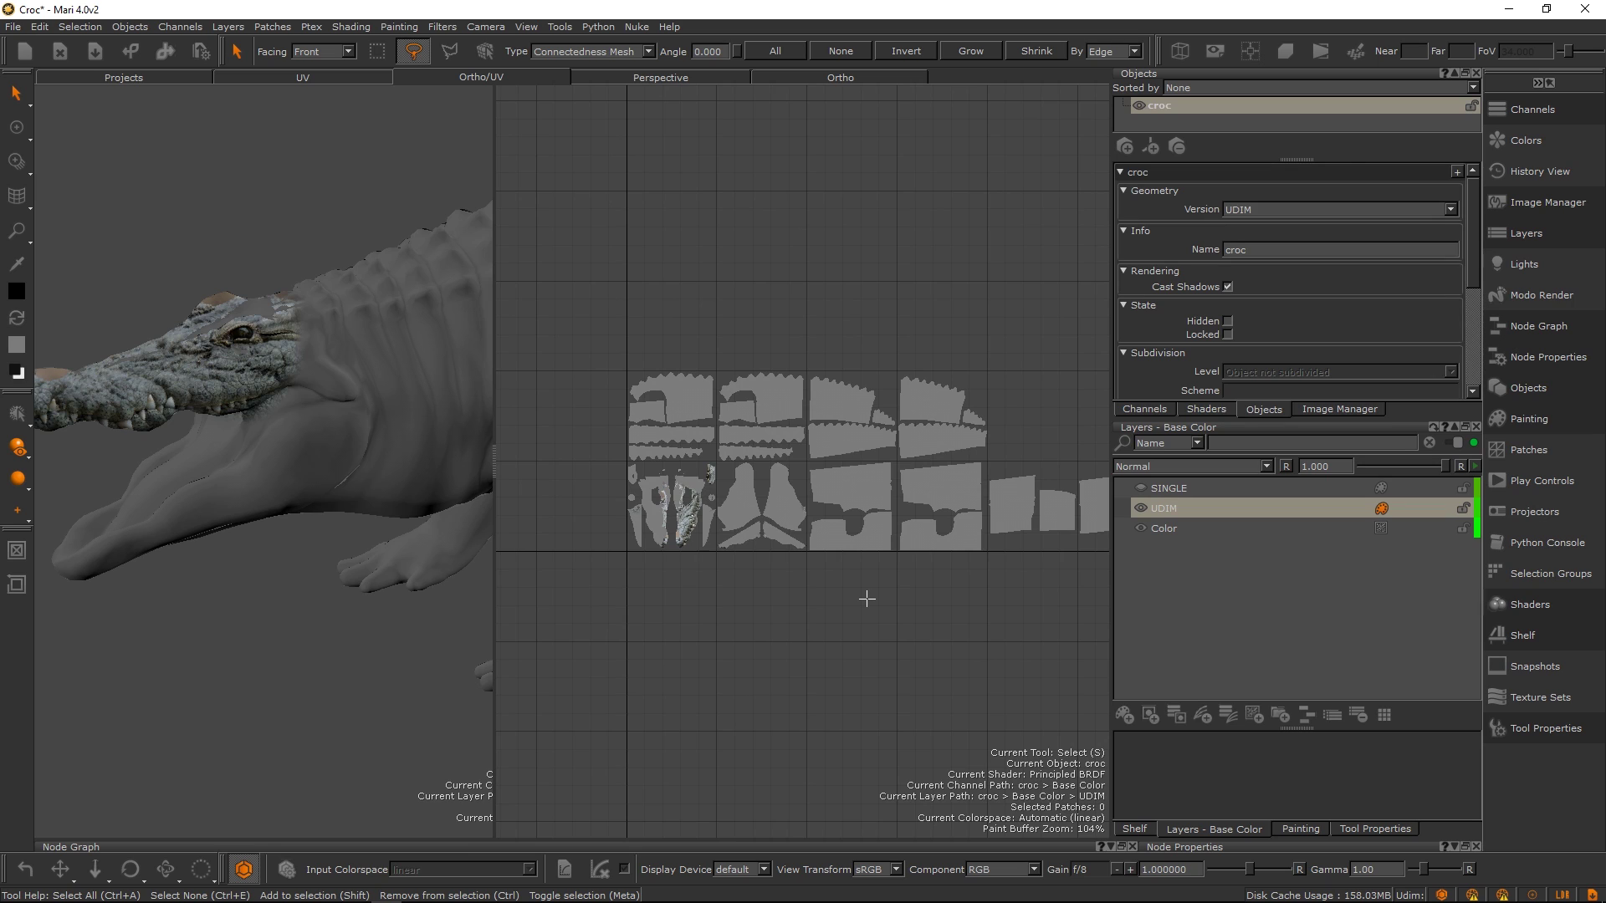
{"action": "scroll", "coordinate": [862, 603], "scroll_direction": "down", "scroll_amount": 3}
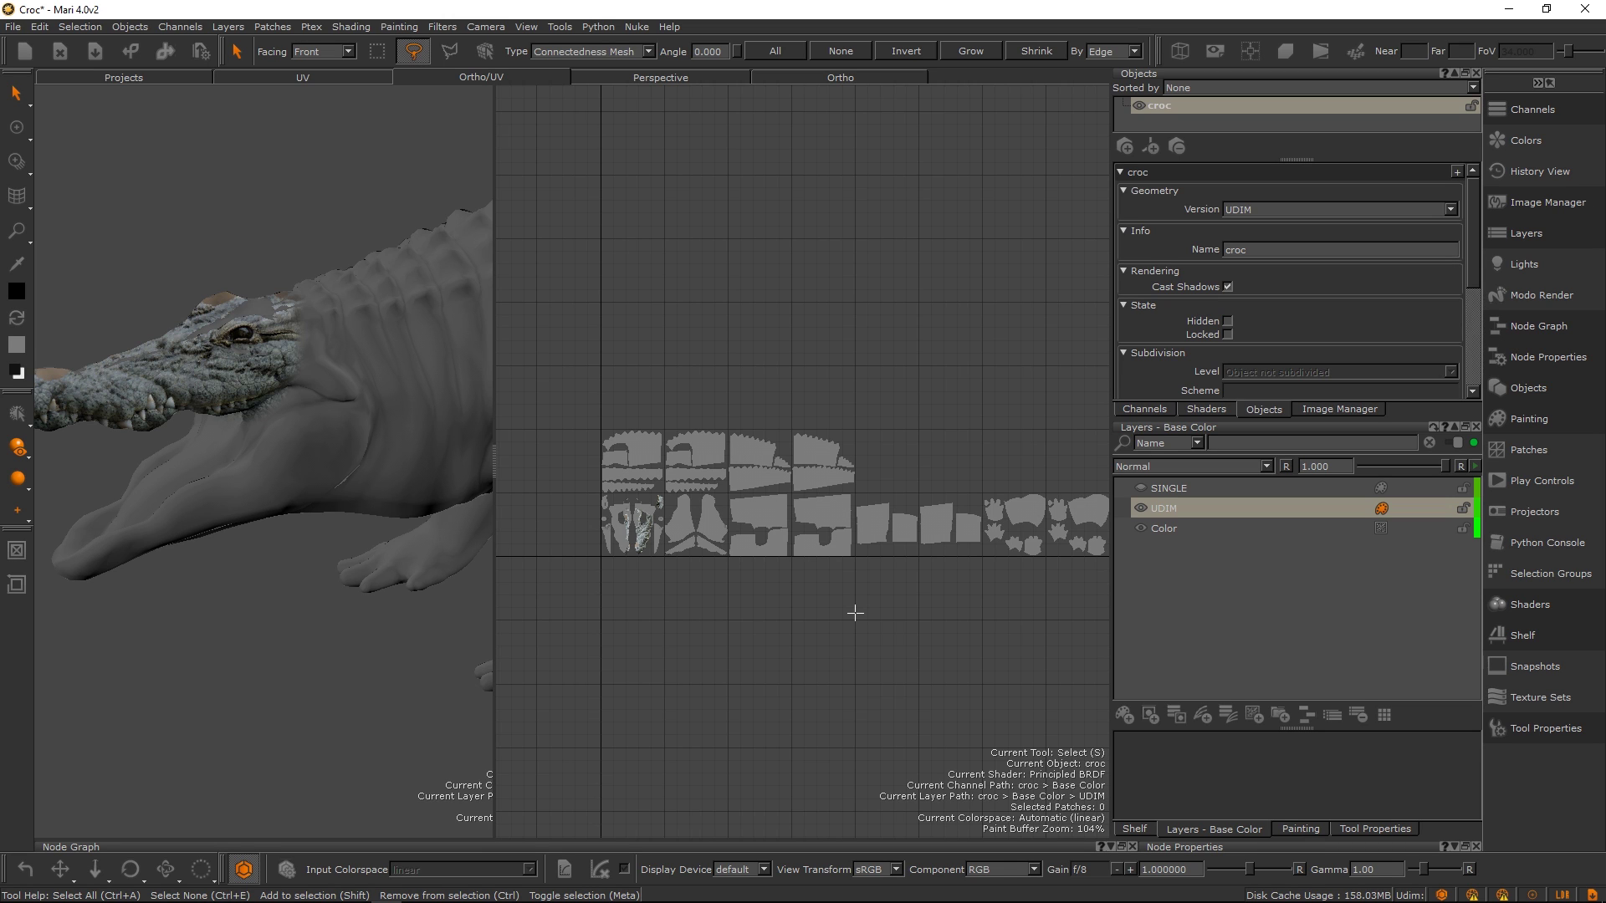
{"action": "right_click_drag", "start_coordinate": [922, 540], "coordinate": [892, 523], "text": "alt"}
{"action": "middle_click_drag", "start_coordinate": [891, 520], "coordinate": [841, 550], "text": "alt"}
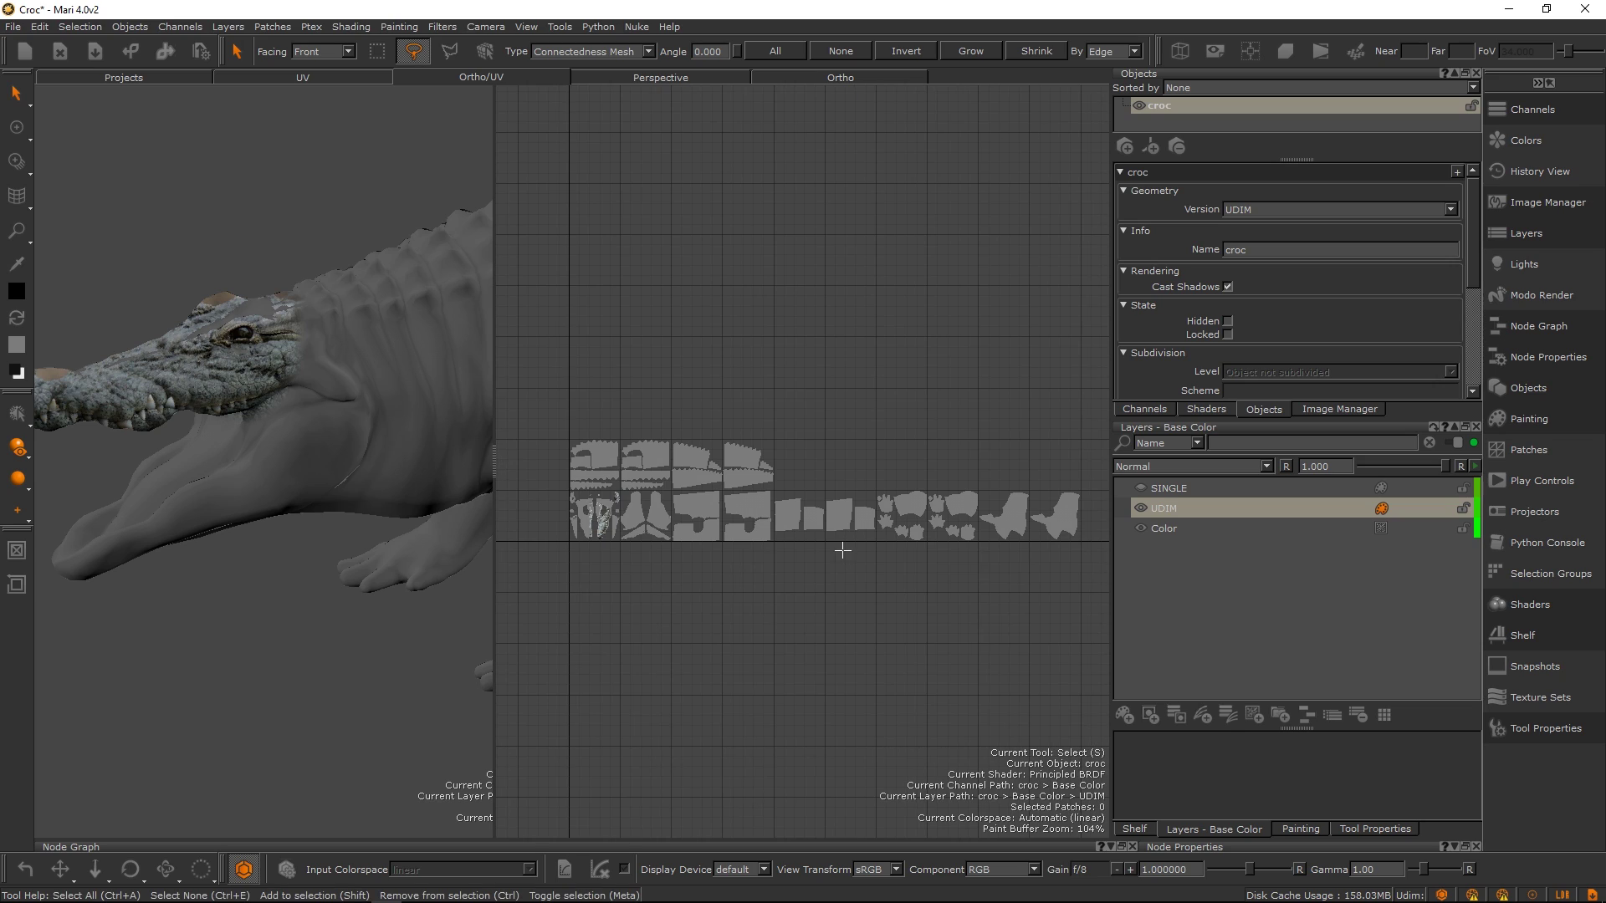